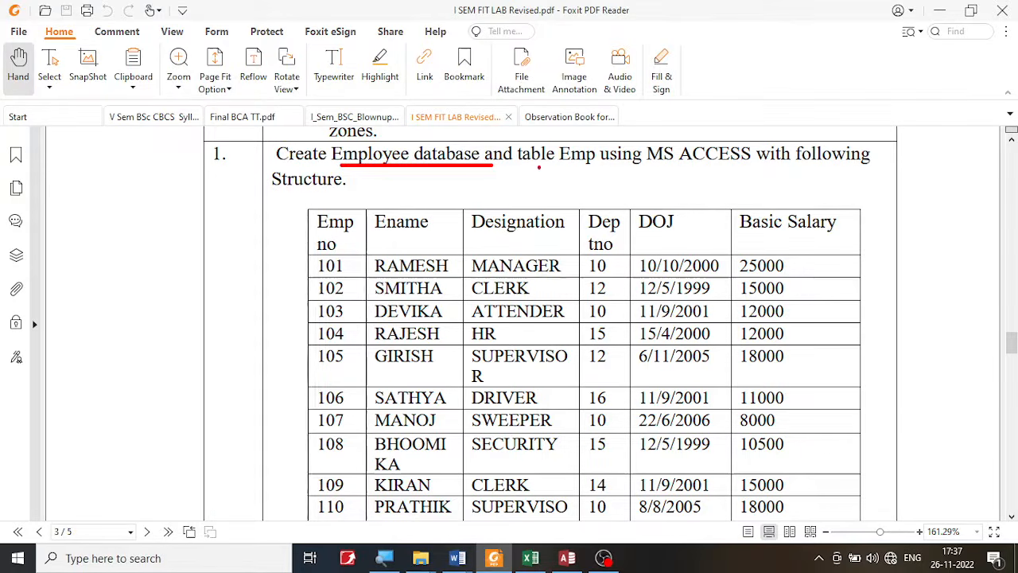
- Review exercise 1 on the Employee database and Emp table in the lab PDF, including its salary tasks, and switch to Access
left_click_drag(521, 169, 619, 169)
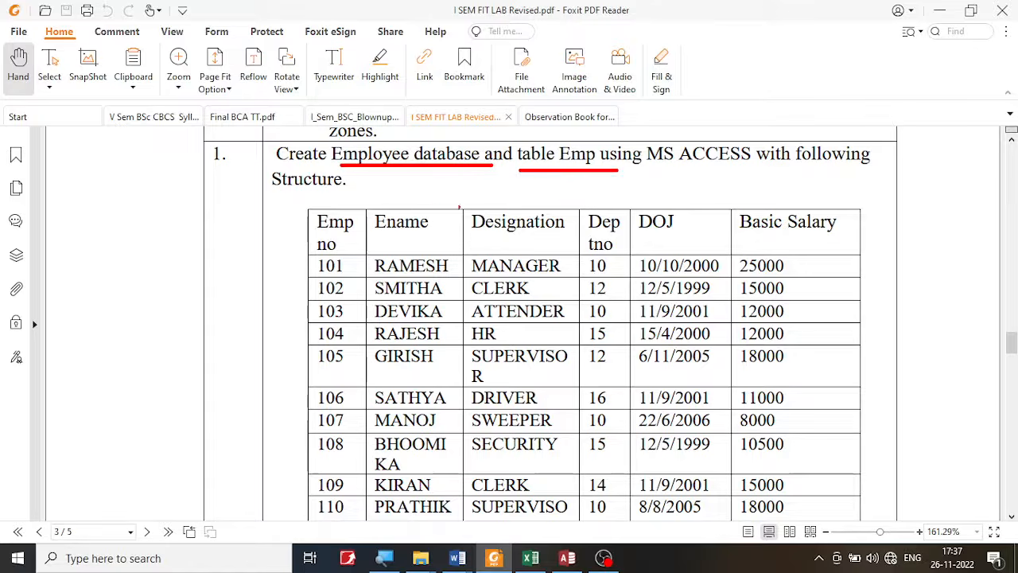
left_click_drag(296, 205, 859, 255)
key("Escape")
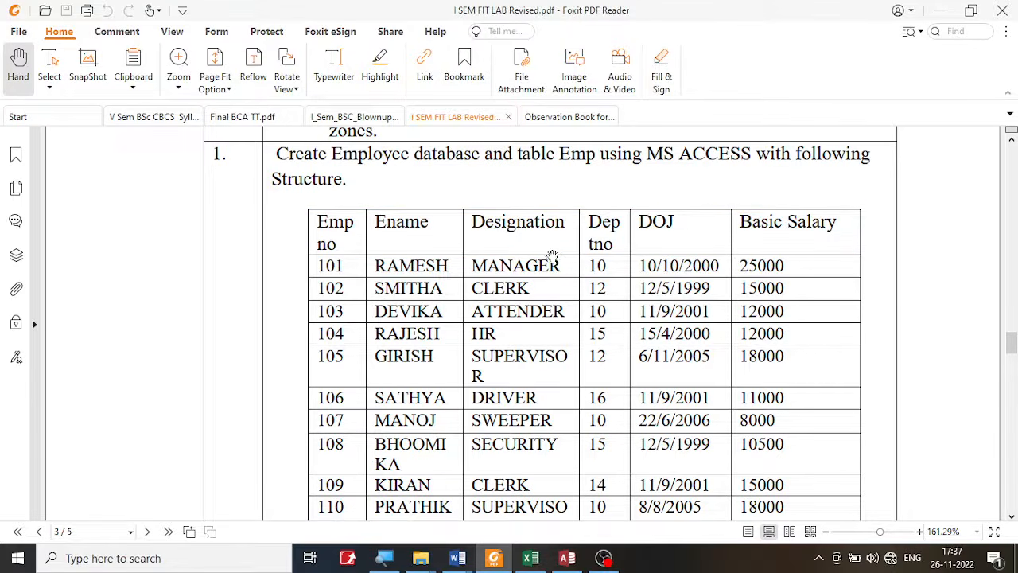
scroll(551, 257, "down", 5)
scroll(551, 257, "down", 3)
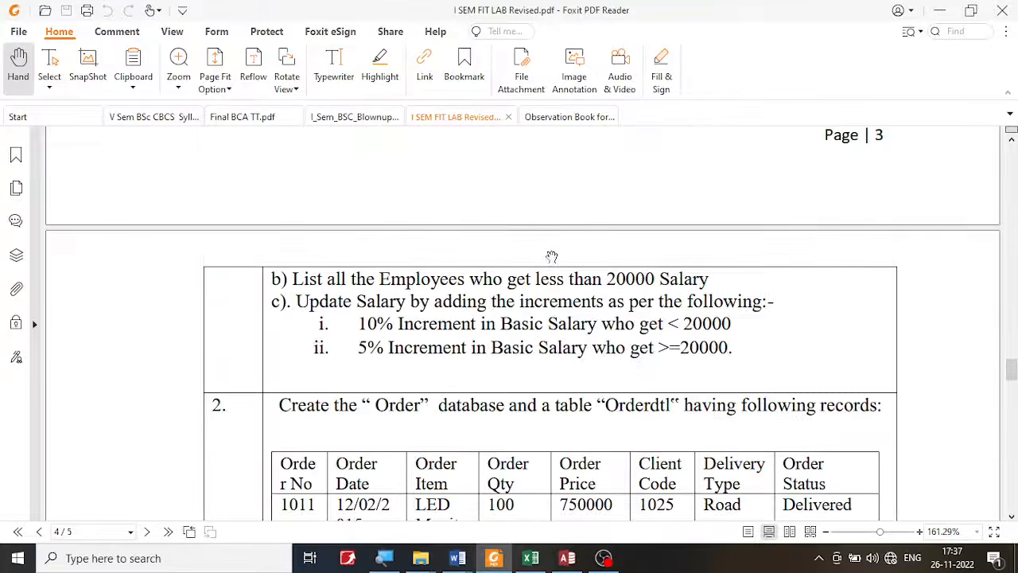
scroll(551, 257, "up", 15)
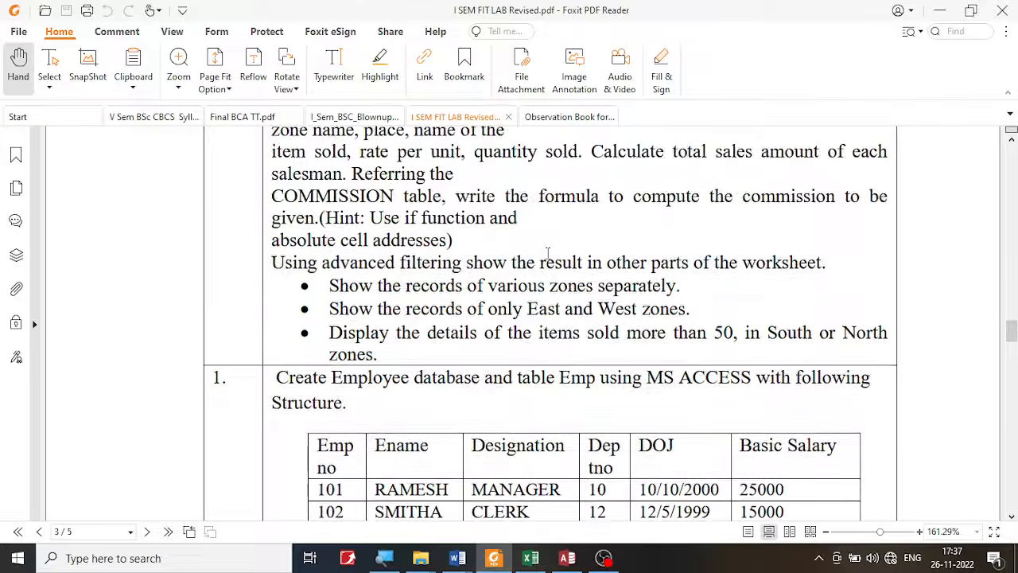
scroll(547, 253, "down", 4)
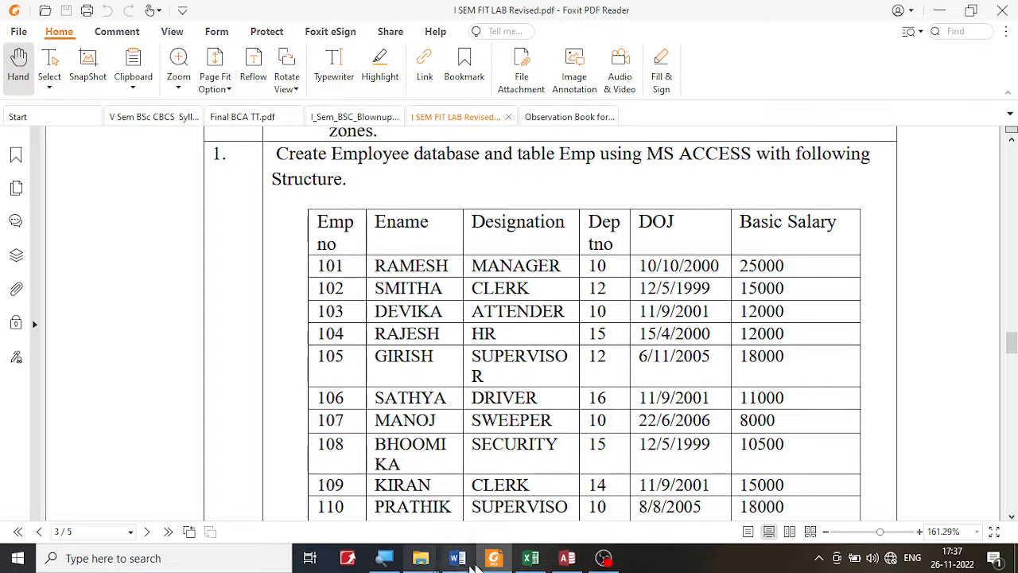
left_click(567, 557)
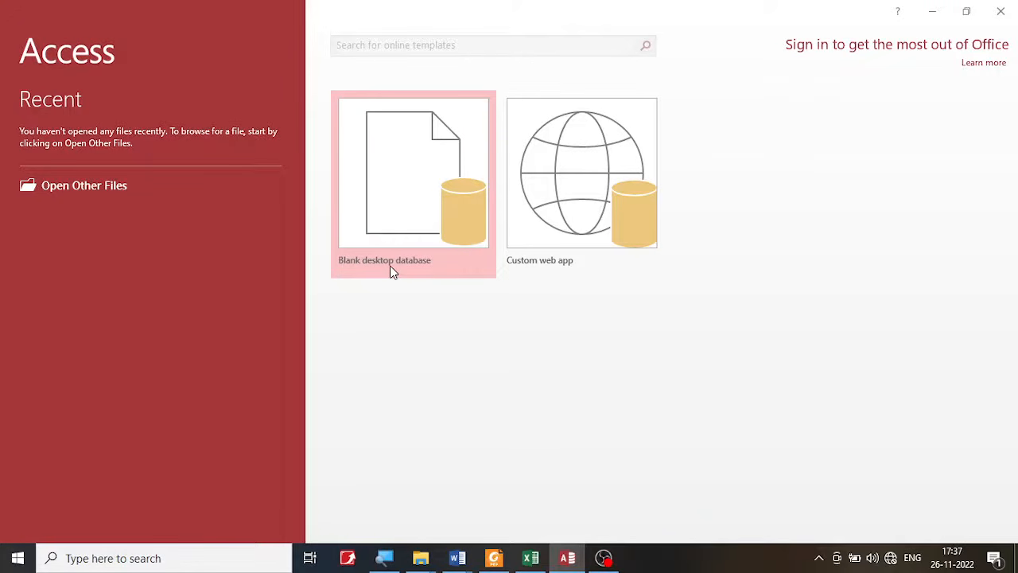
left_click(427, 182)
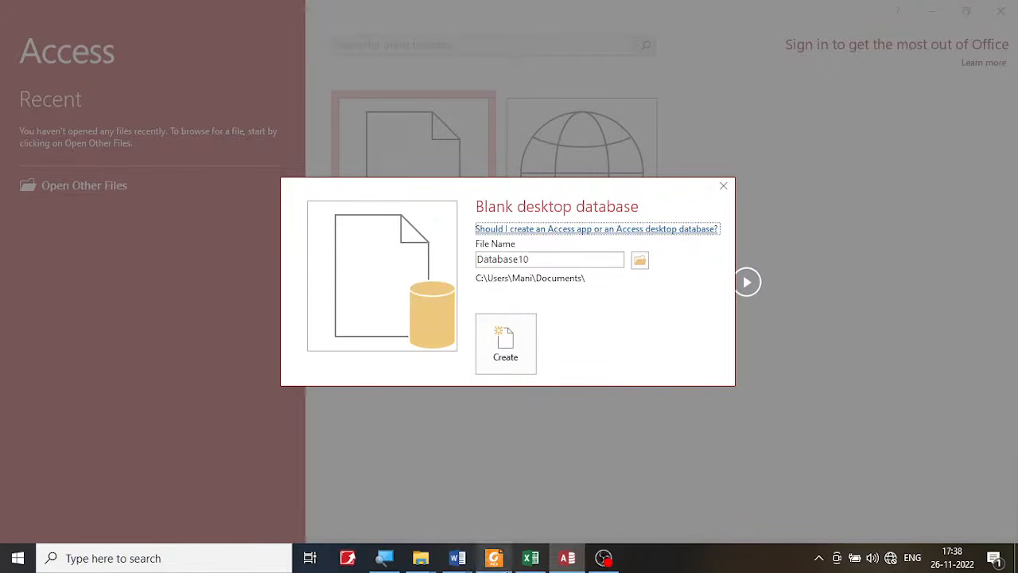
left_click(494, 558)
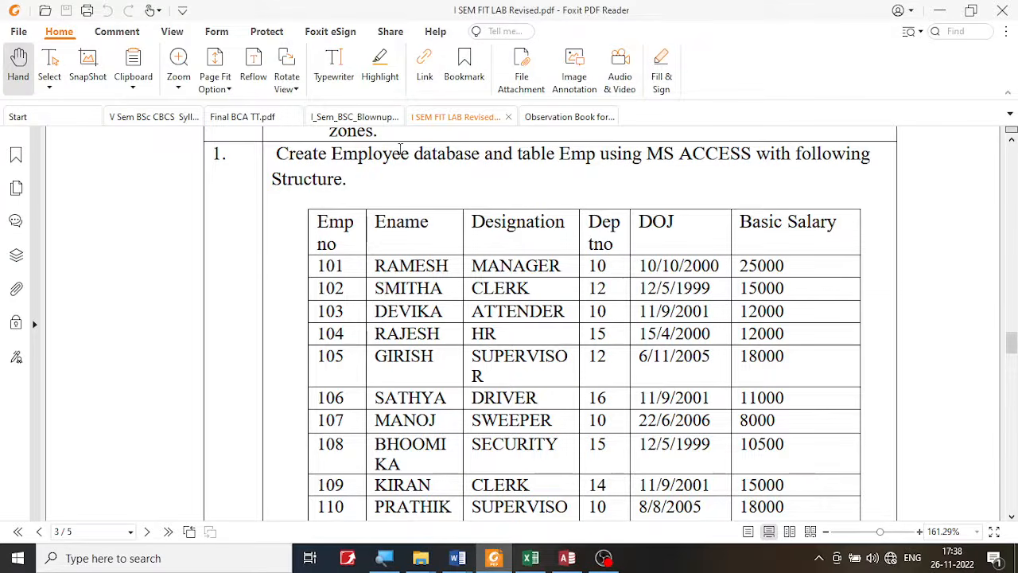
left_click_drag(409, 153, 332, 155)
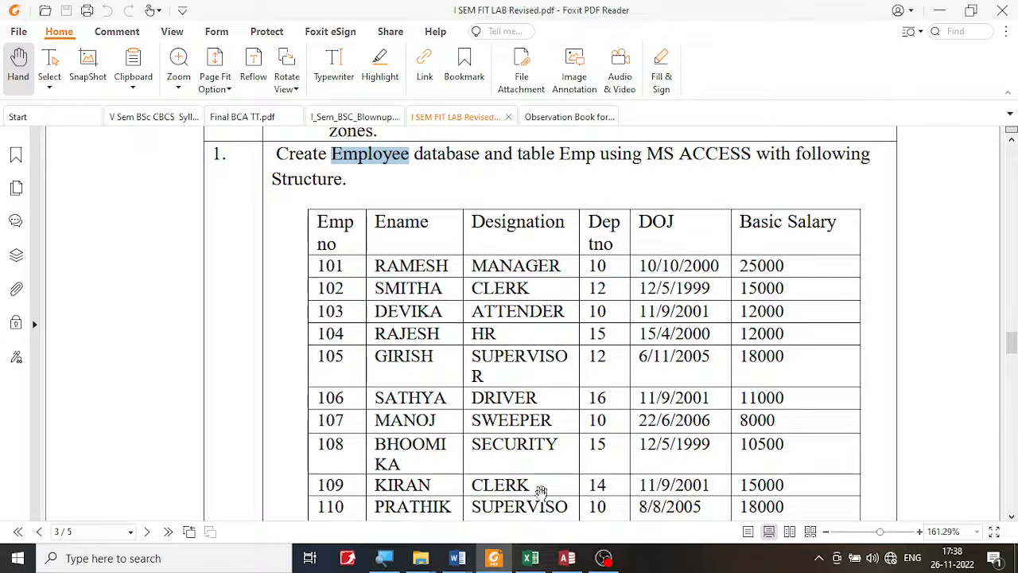
left_click(567, 557)
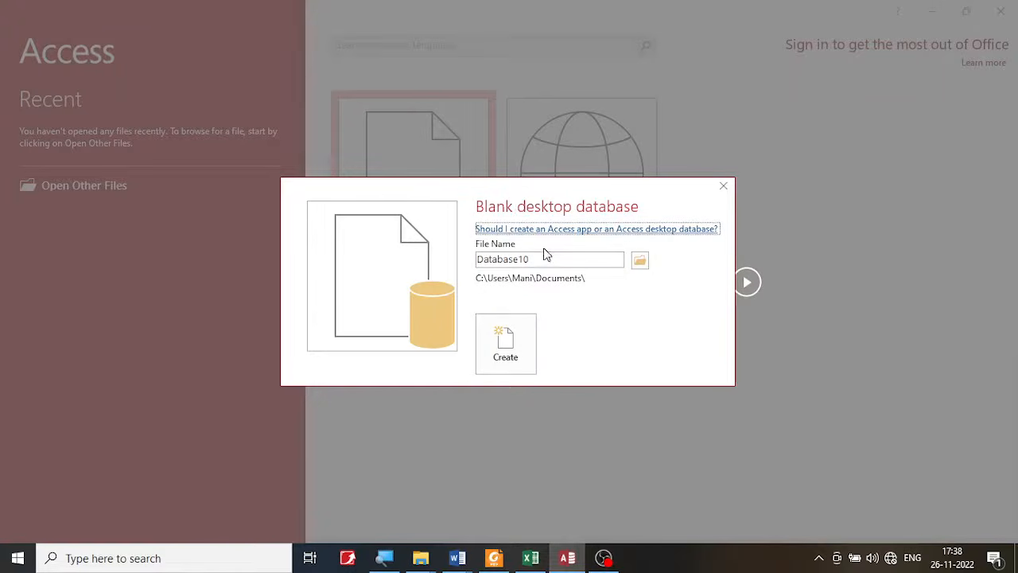
left_click_drag(547, 261, 468, 260)
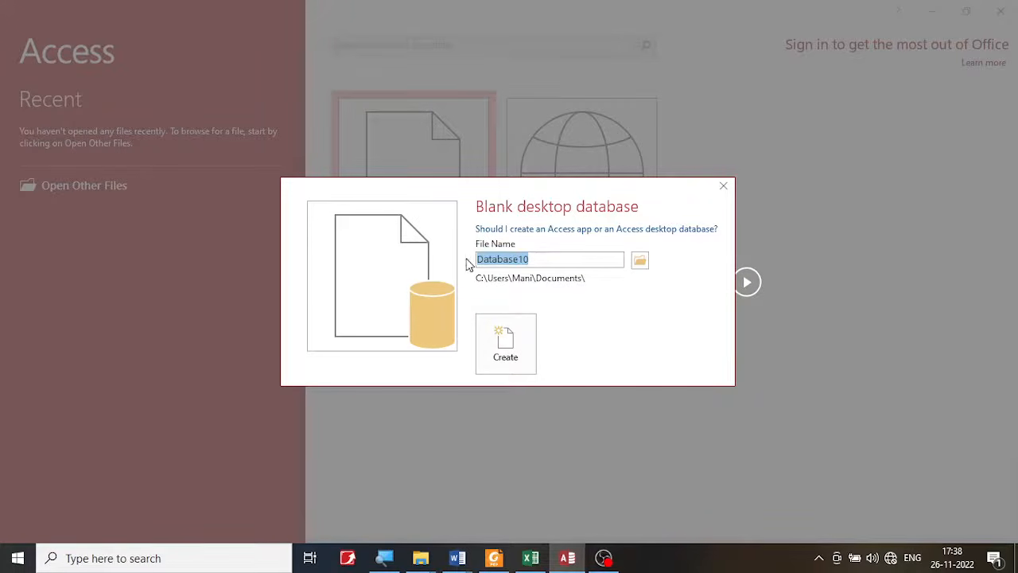
type("Employee")
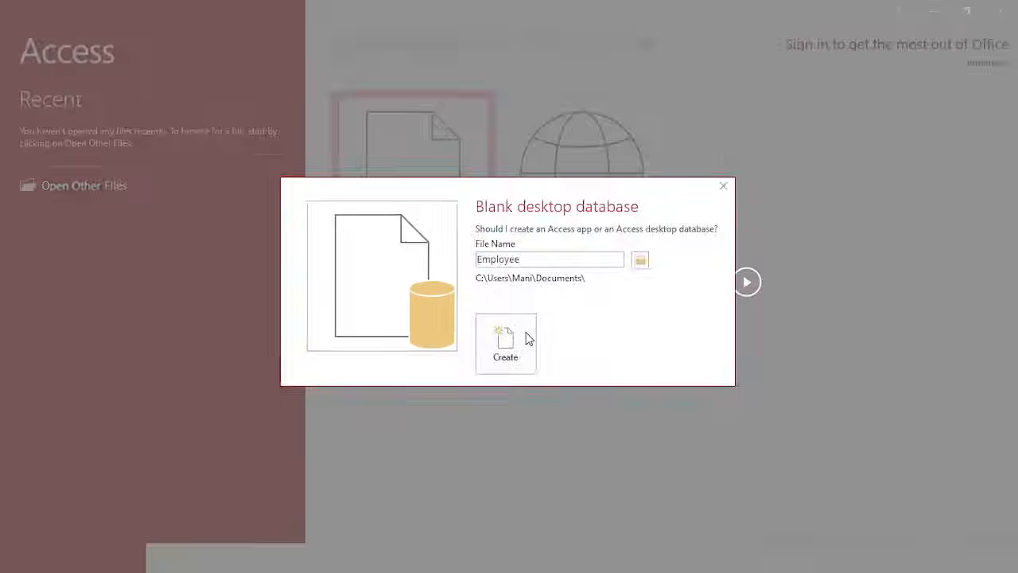
left_click(700, 238)
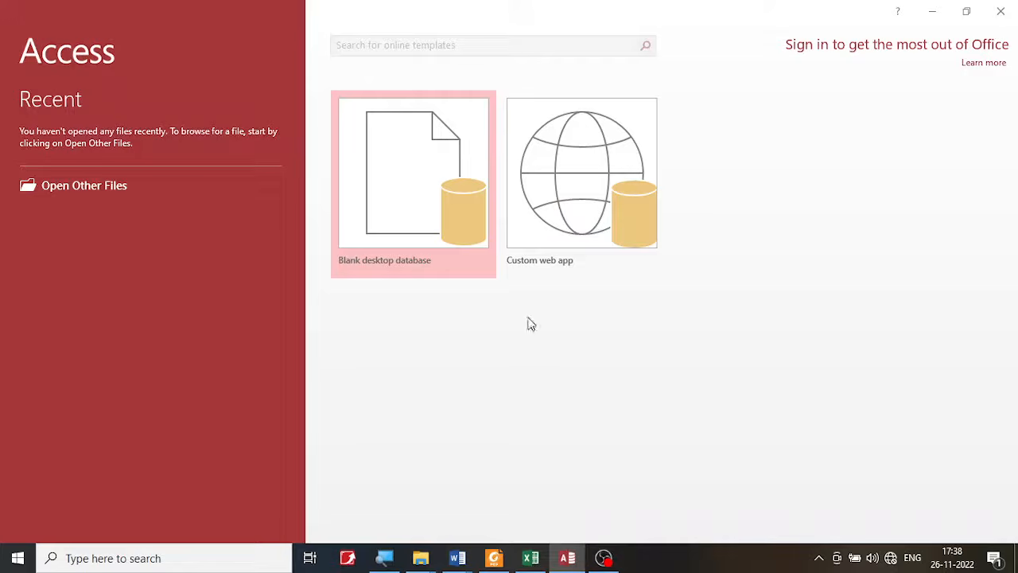
- Create a blank desktop database named Employee
left_click(457, 244)
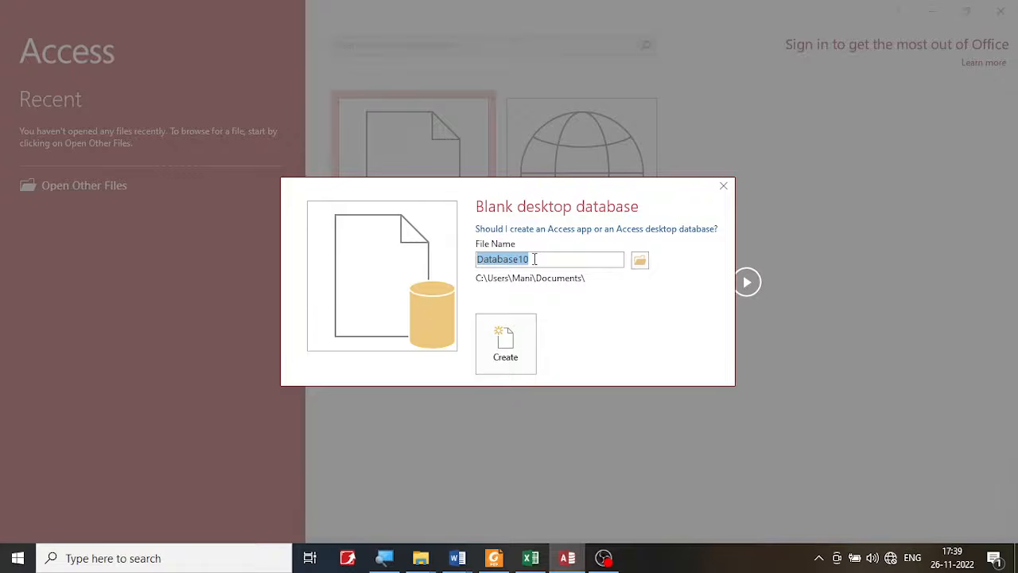
type("Employee")
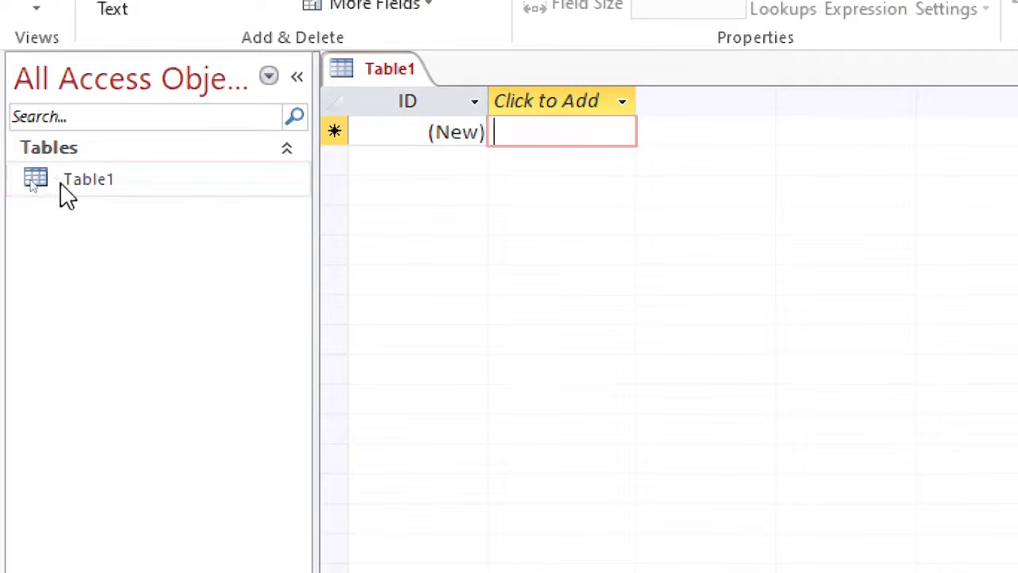
left_click(101, 183)
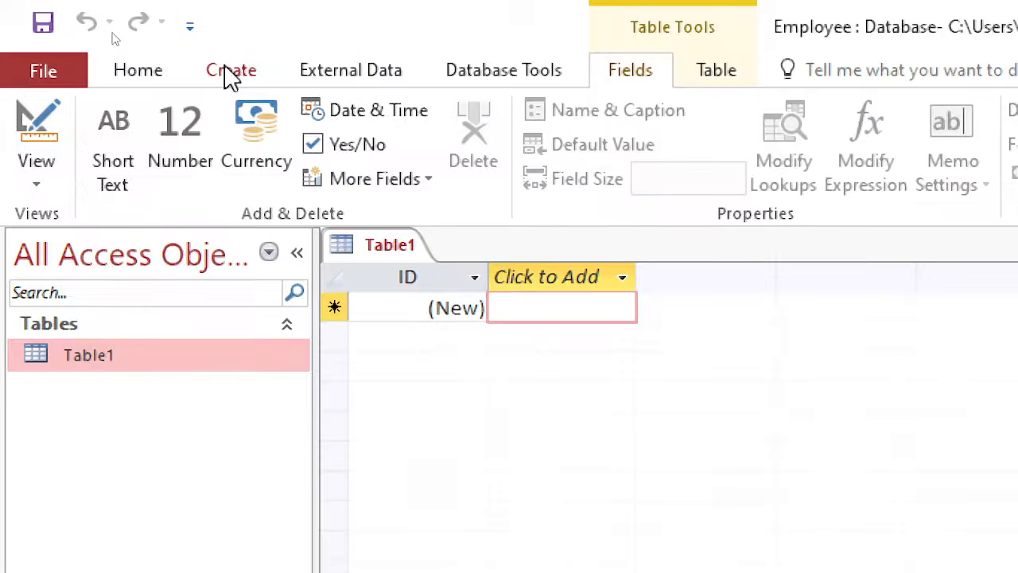
left_click(230, 73)
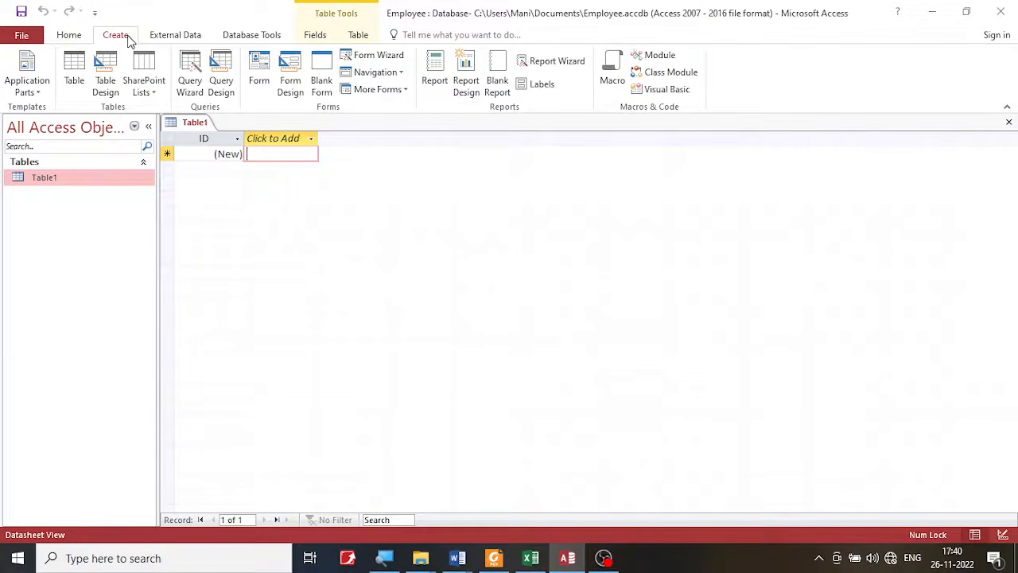
left_click(24, 36)
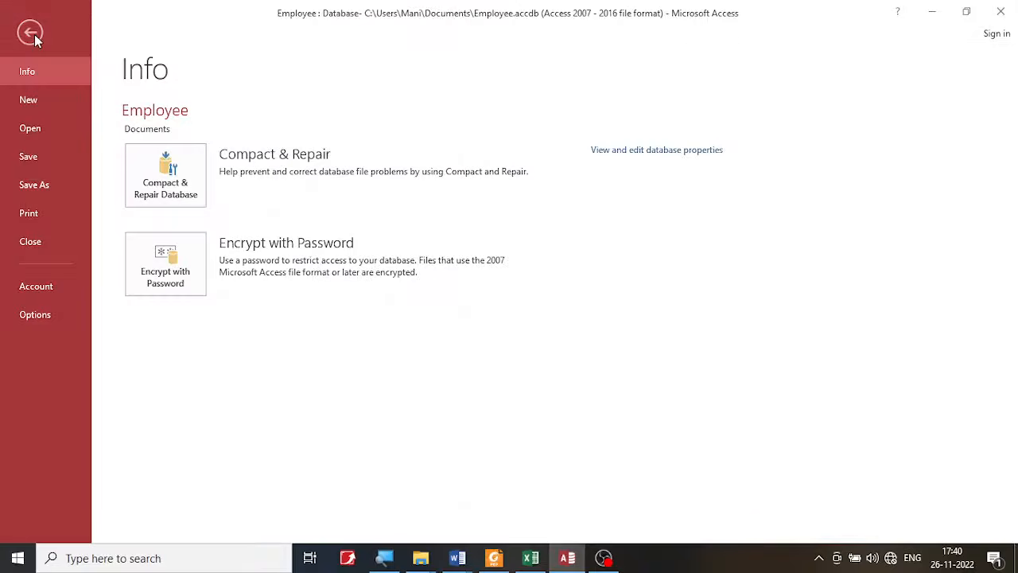
left_click(32, 33)
left_click(69, 37)
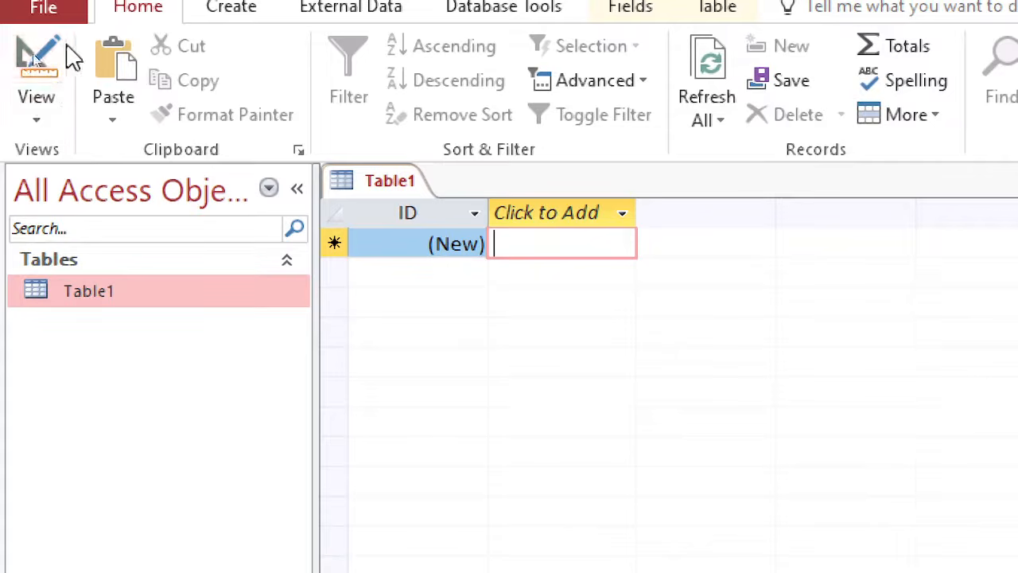
left_click(41, 121)
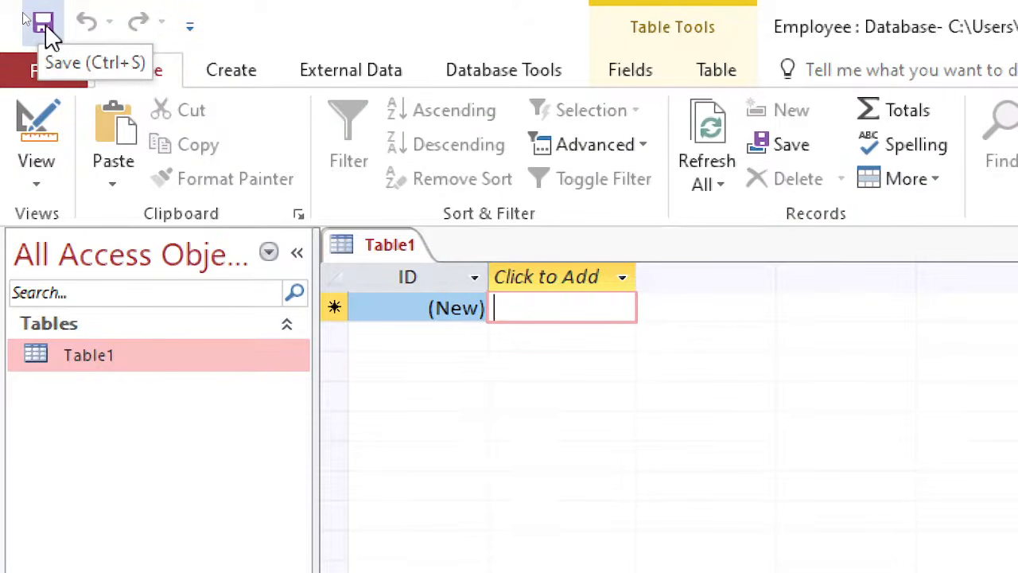
- Save the new table under the name Emp, as given in the lab PDF's exercise 1
left_click(43, 24)
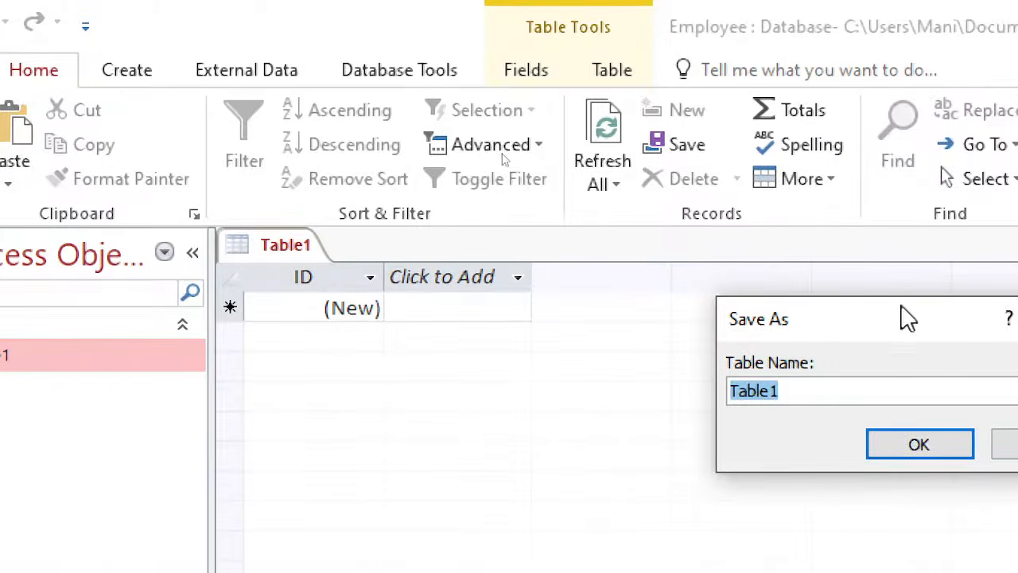
left_click_drag(890, 327, 681, 299)
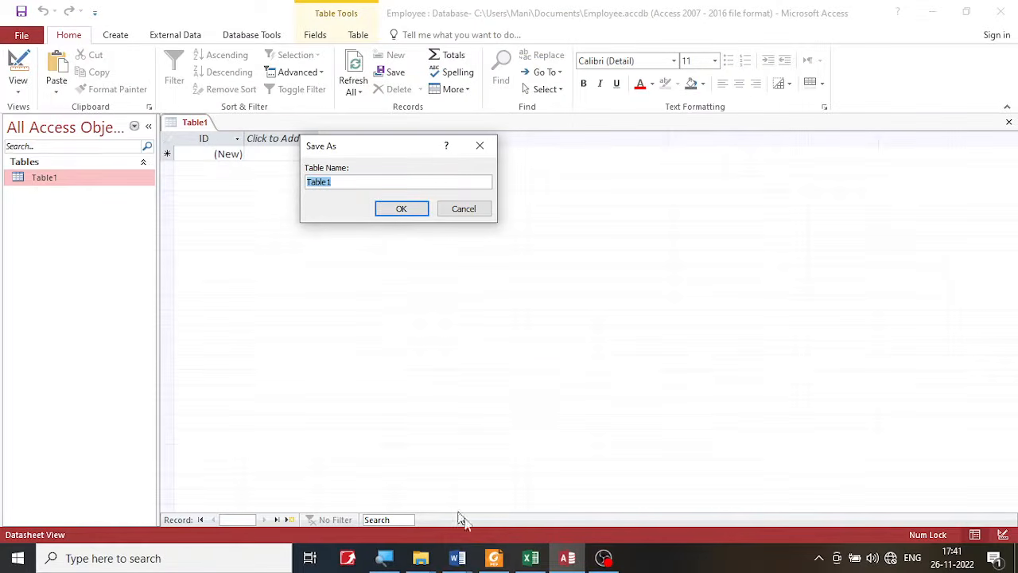
left_click(494, 558)
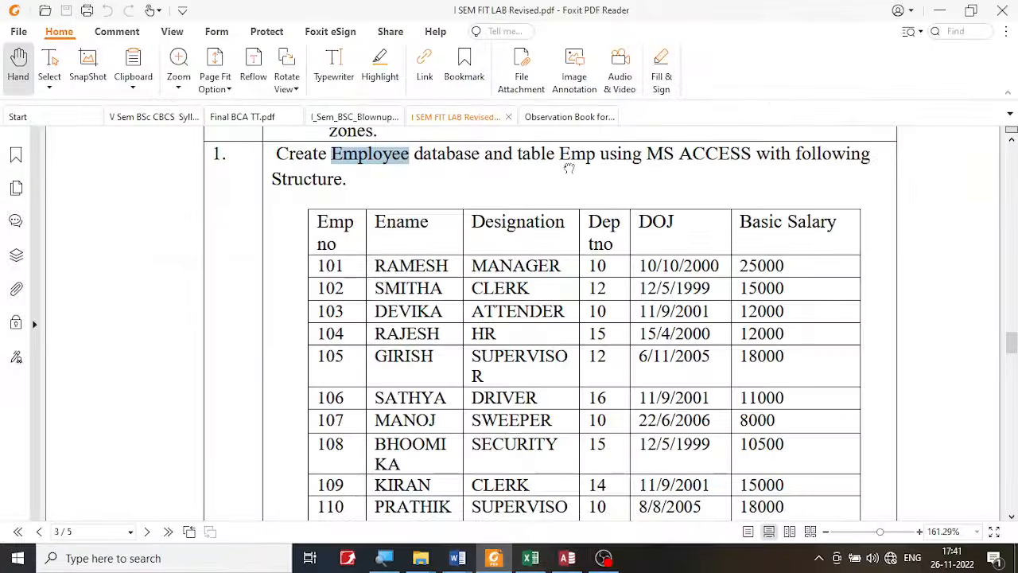
left_click_drag(559, 153, 595, 152)
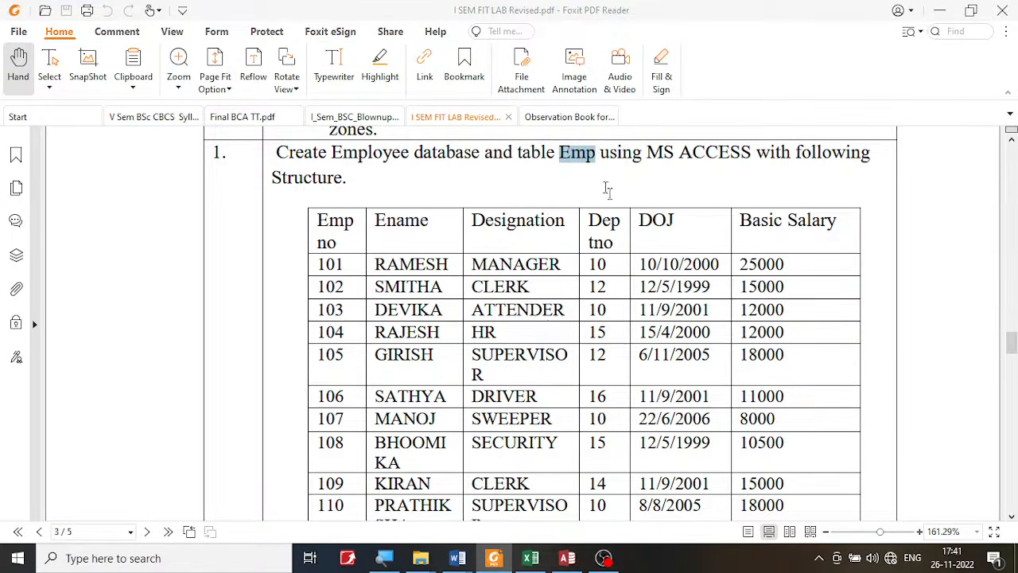
left_click(569, 559)
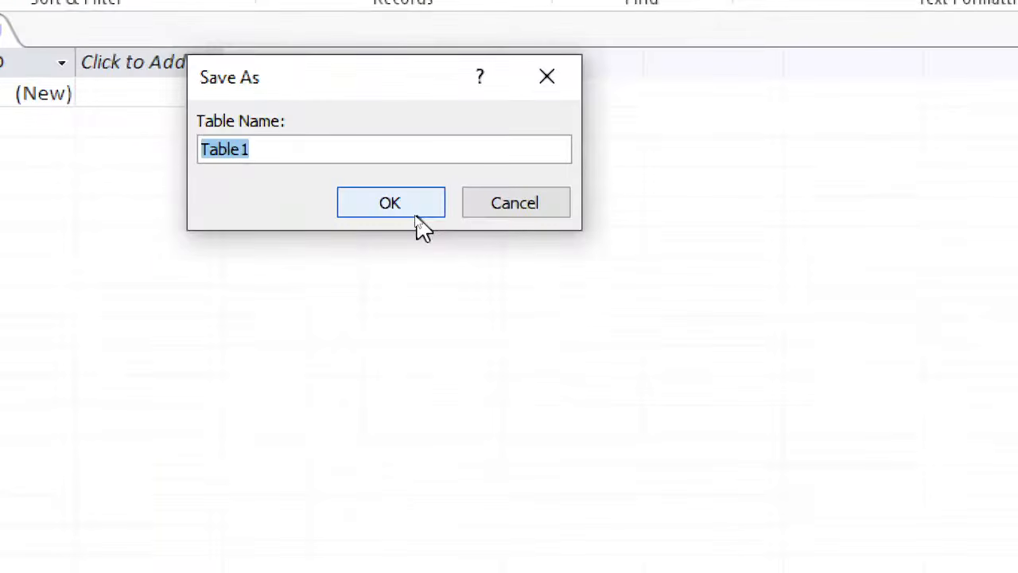
type("Emp")
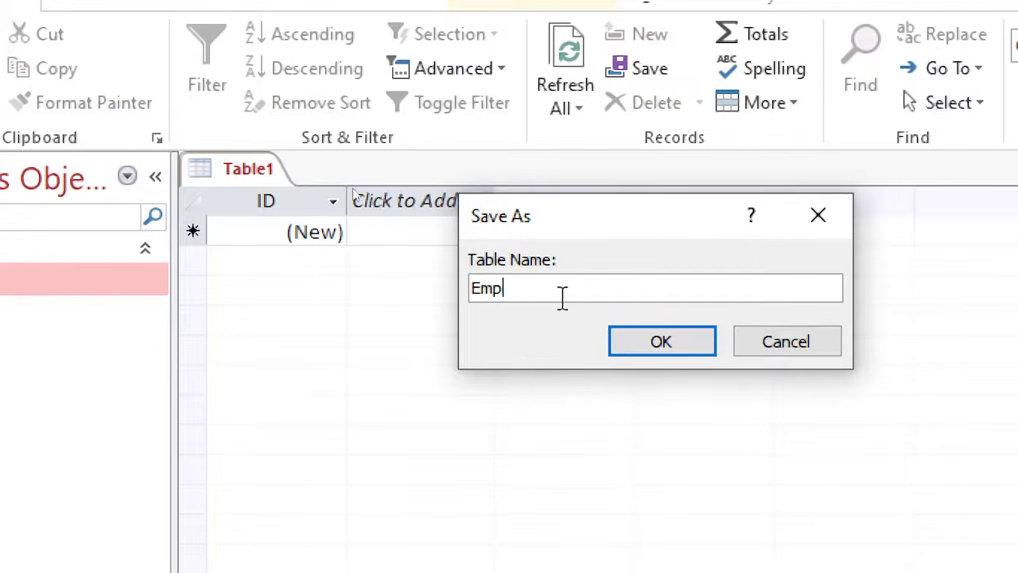
left_click(660, 349)
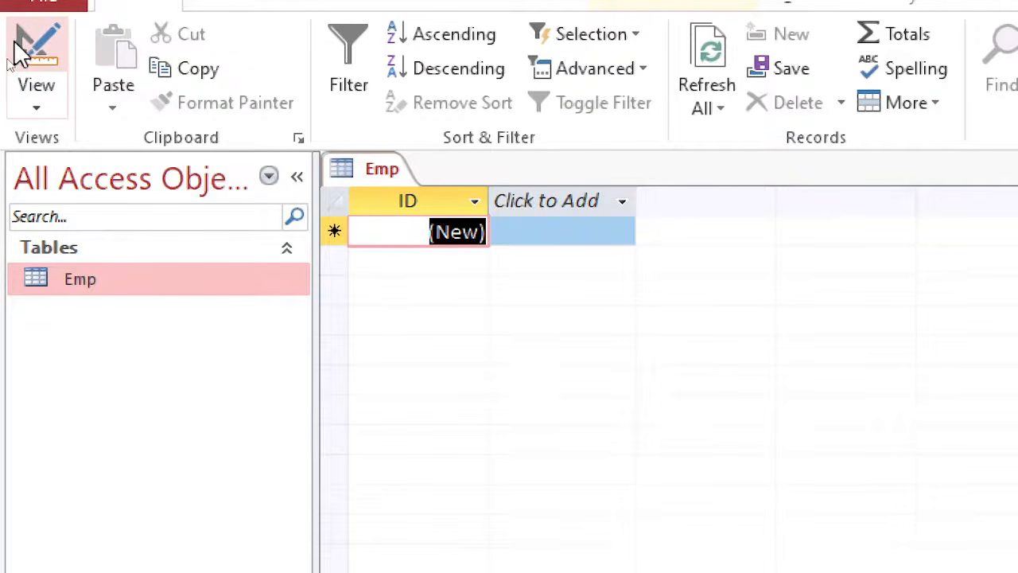
- Open the Emp table in Design view and look up the first column's name in the lab PDF
left_click(31, 46)
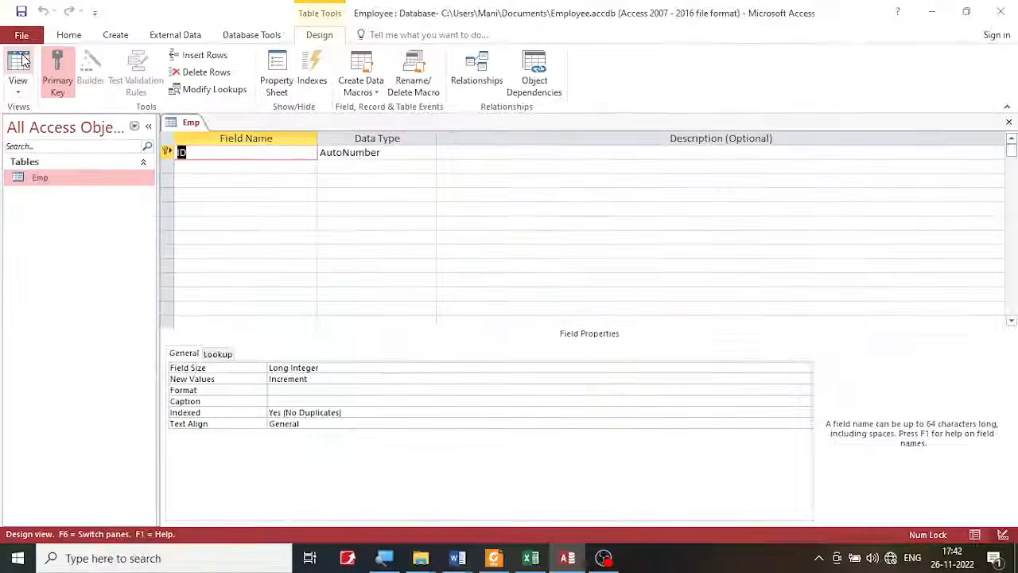
left_click(494, 558)
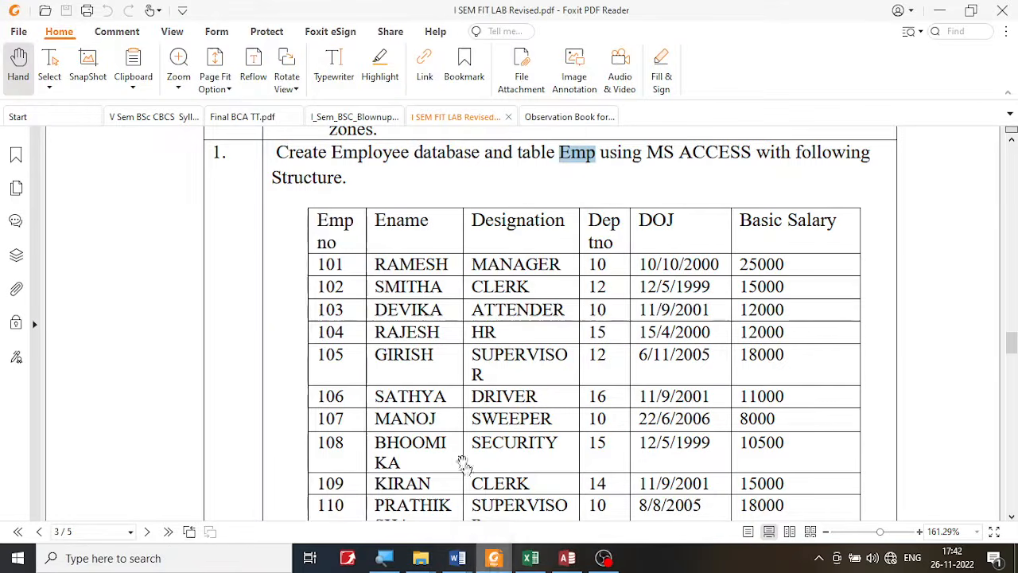
left_click(323, 228)
left_click_drag(318, 224, 340, 243)
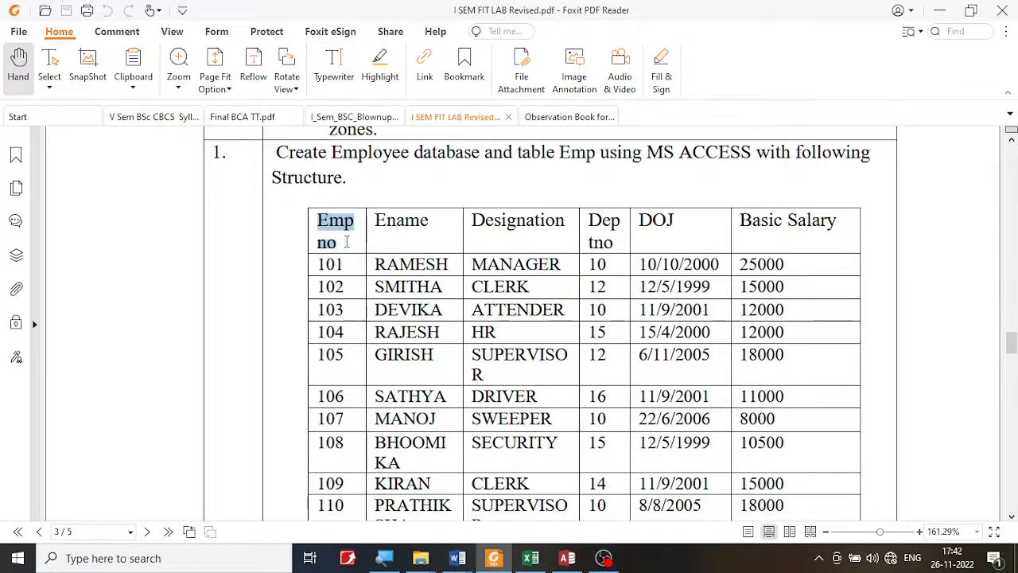
left_click(356, 248)
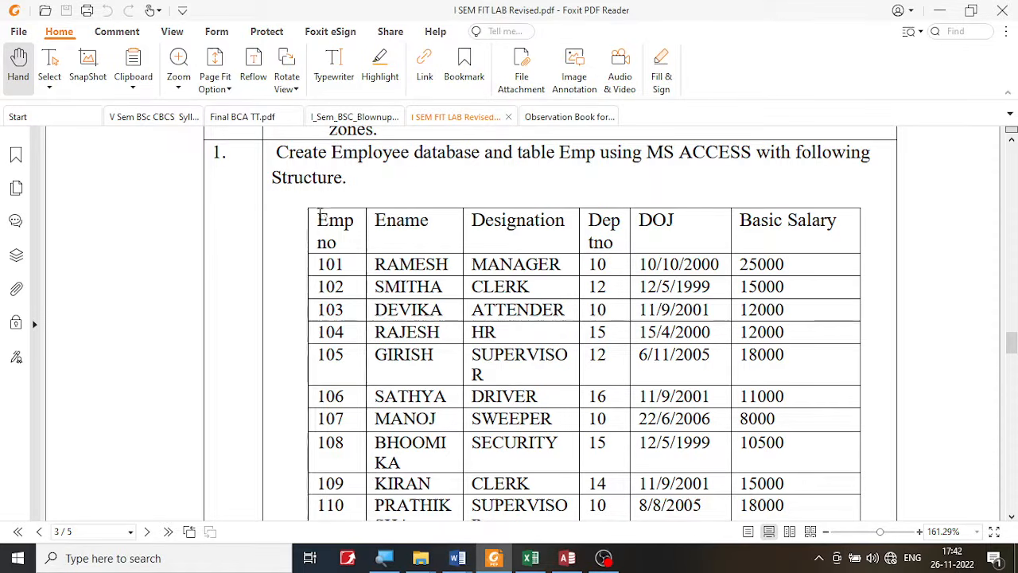
left_click_drag(318, 215, 344, 243)
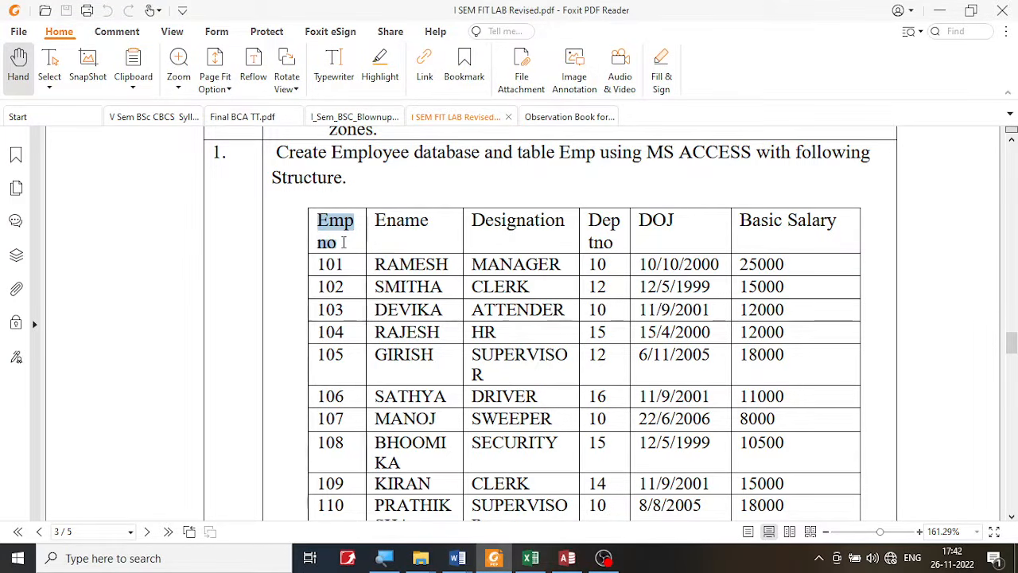
- Switch to Access and rename the Emp table's ID field to Empno
left_click(567, 557)
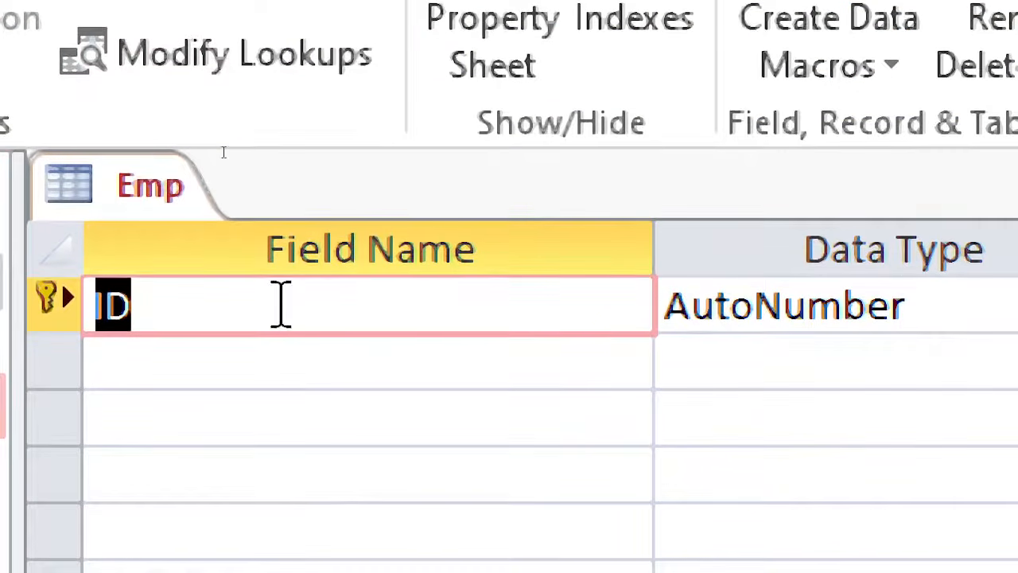
type("no")
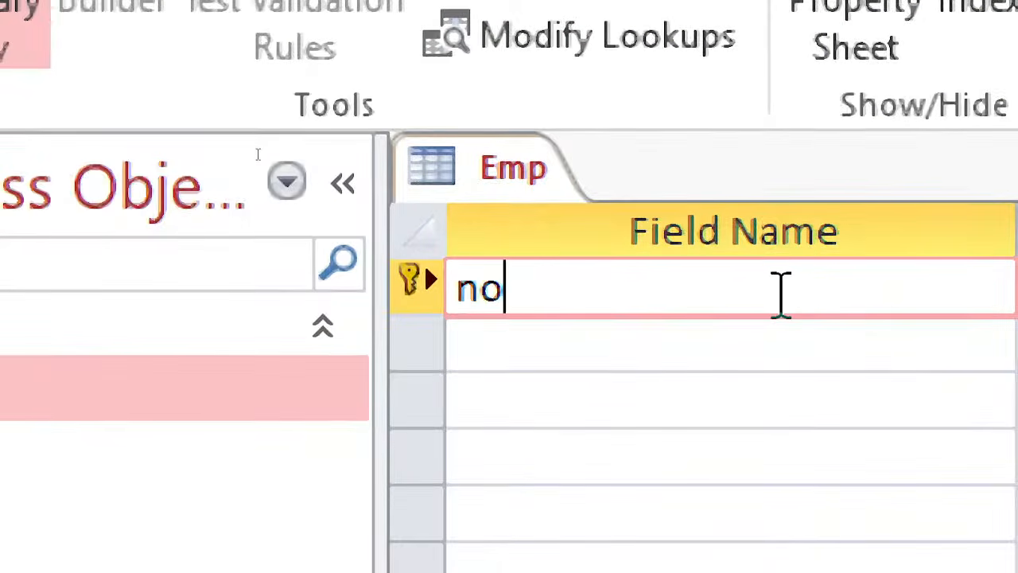
key("Left")
key("Left")
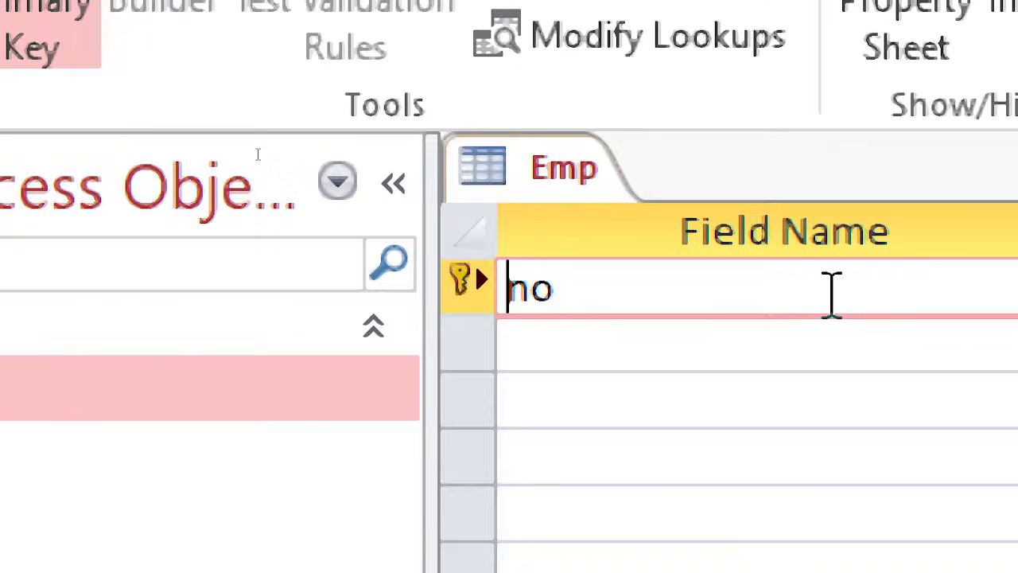
type("Emp")
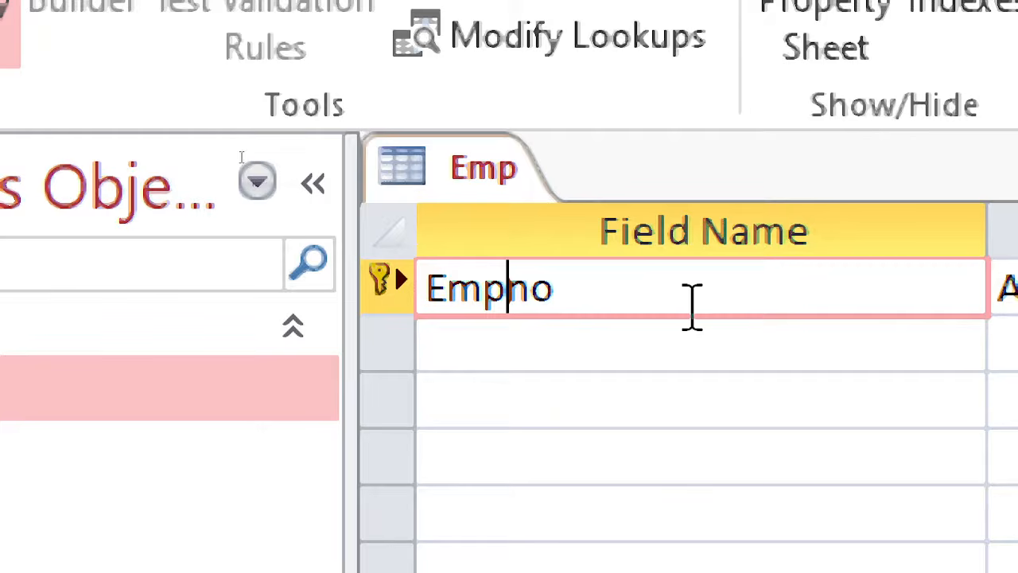
left_click(656, 288)
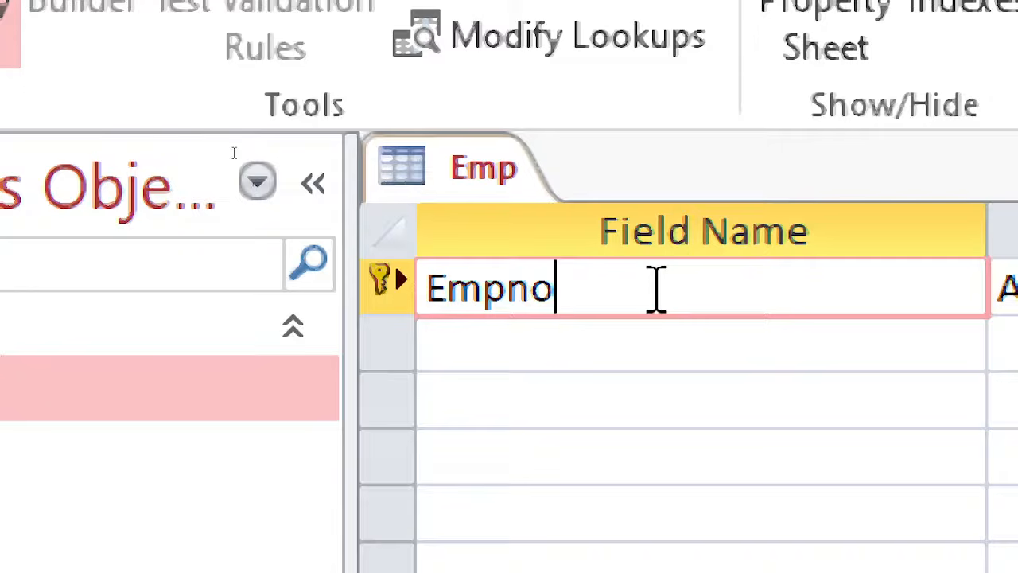
- Try the first field's name with a space as "Emp no" and restore it to Empno
left_click_drag(616, 286, 423, 286)
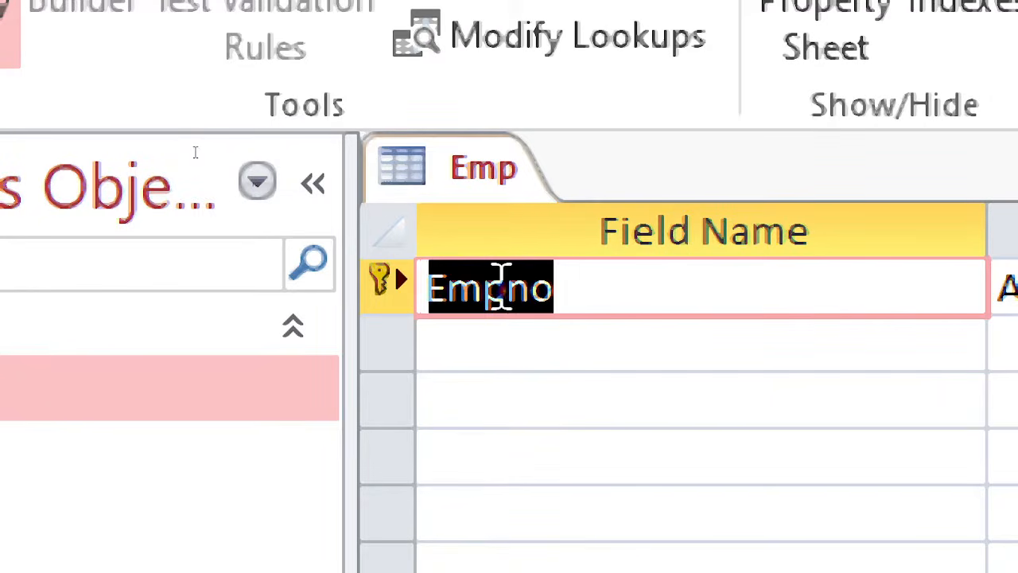
left_click(499, 286)
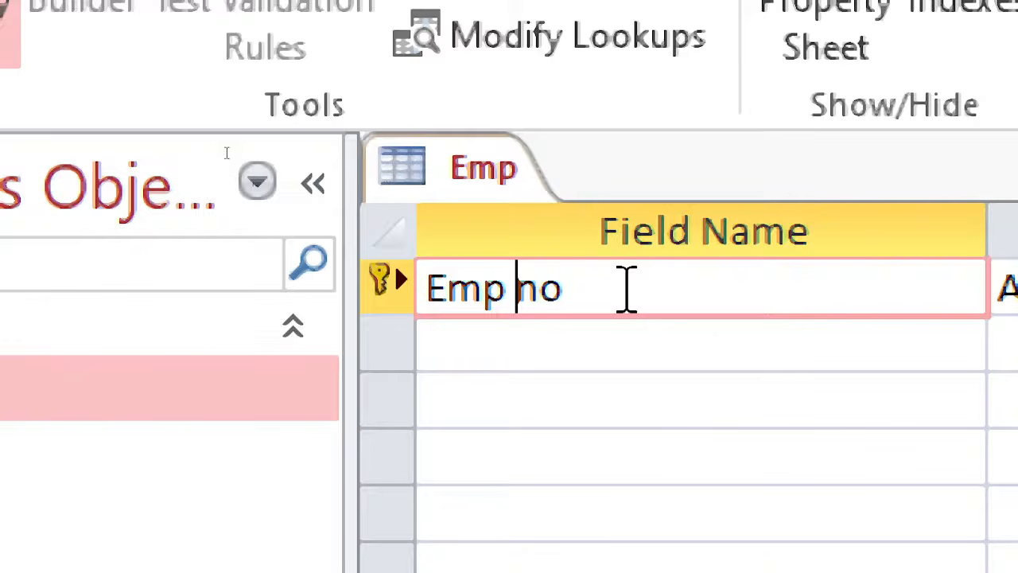
key("BackSpace")
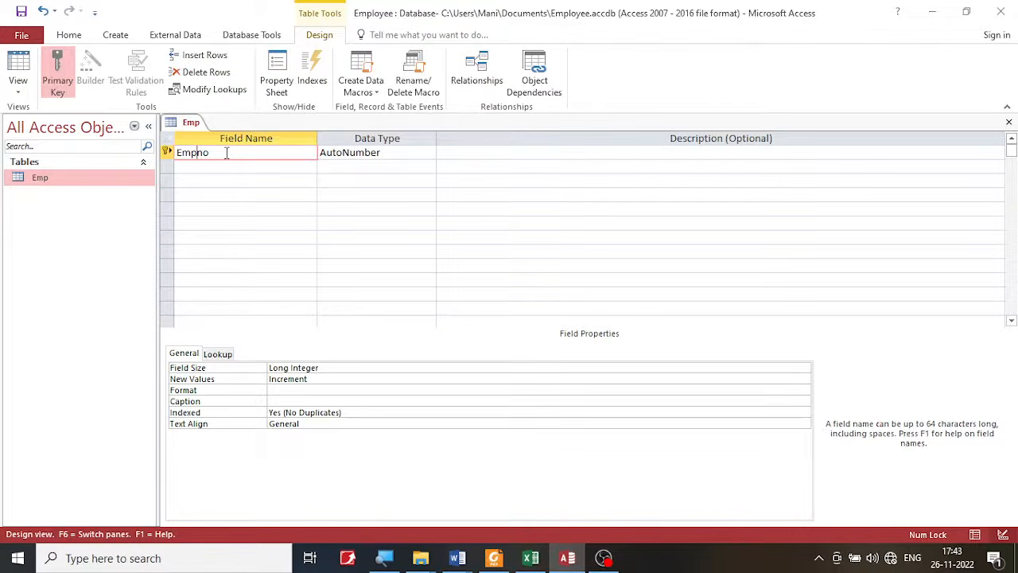
left_click_drag(227, 153, 179, 160)
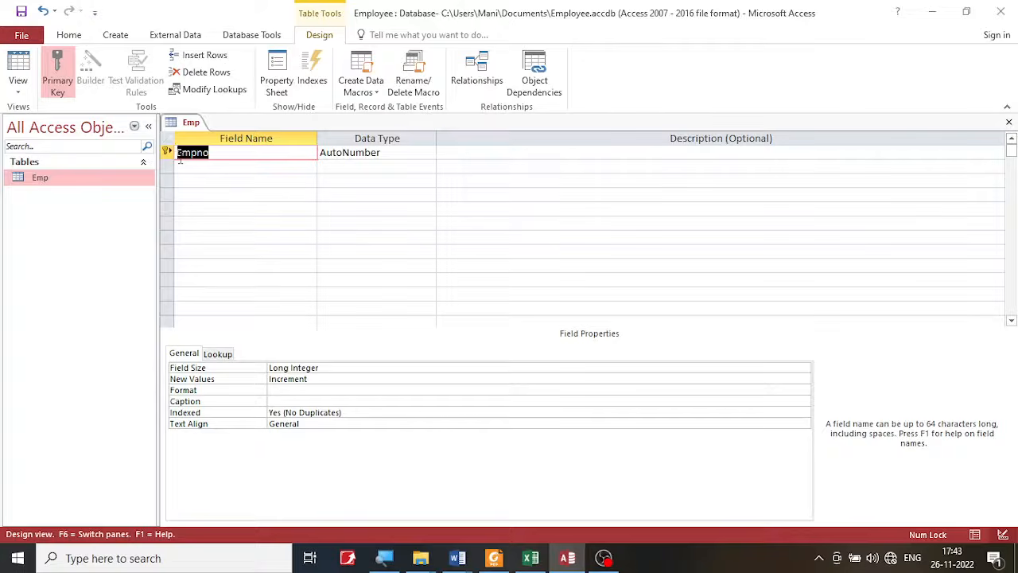
left_click(221, 156)
- Look up the second column's name in the lab PDF and return to the Empno field in Access
left_click(493, 557)
left_click(380, 221)
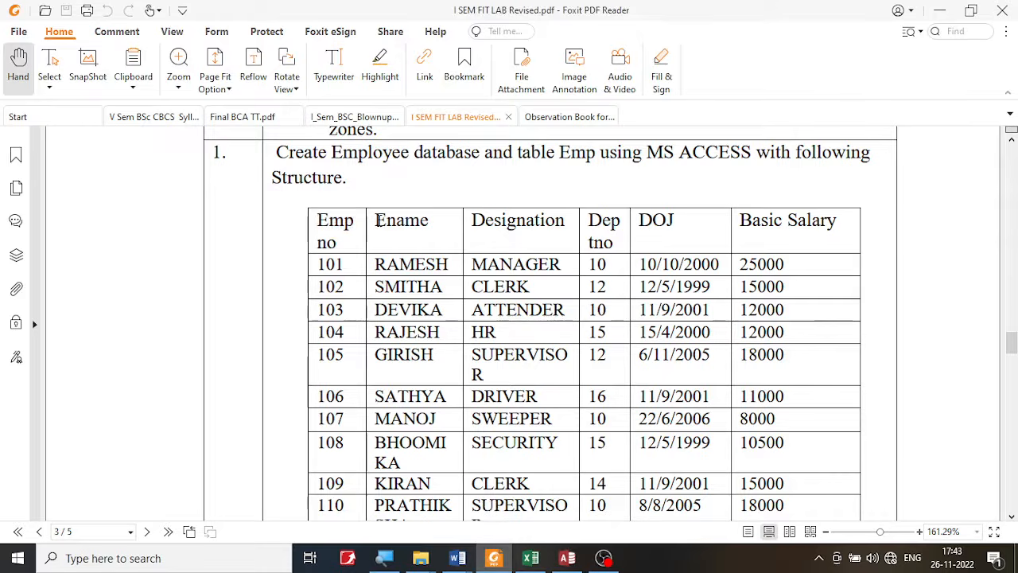
left_click_drag(380, 222, 435, 223)
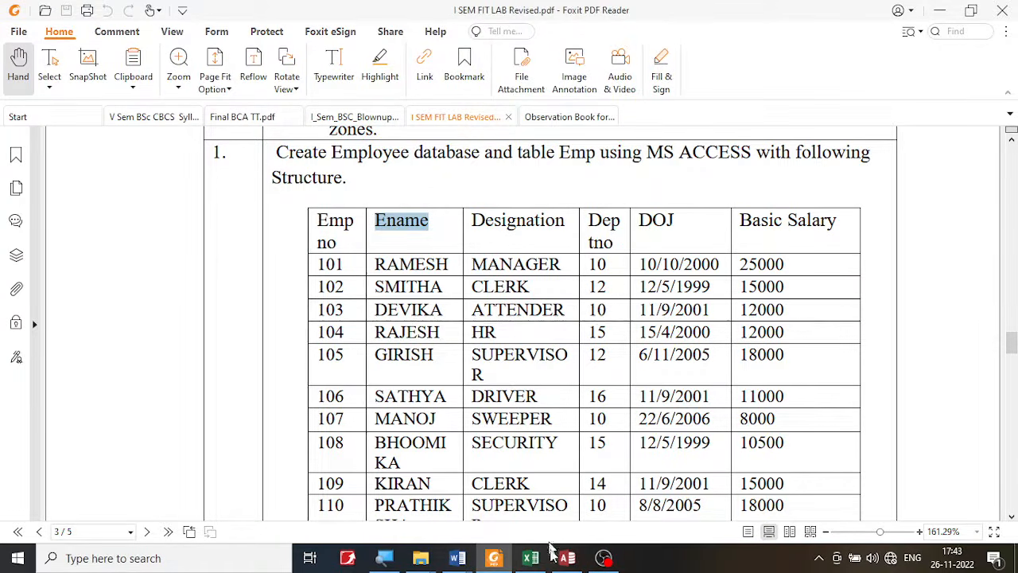
left_click(567, 559)
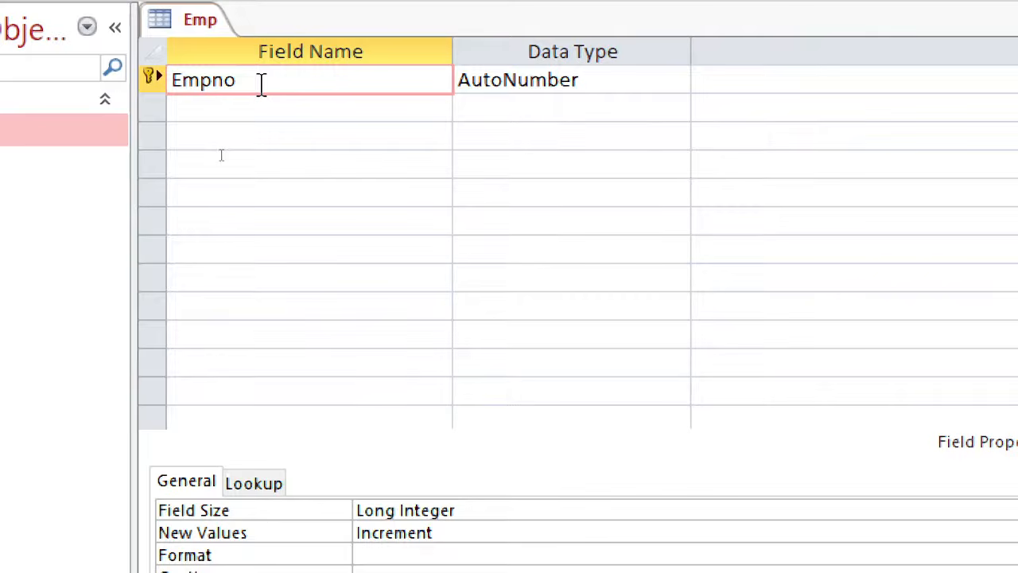
left_click_drag(261, 83, 176, 91)
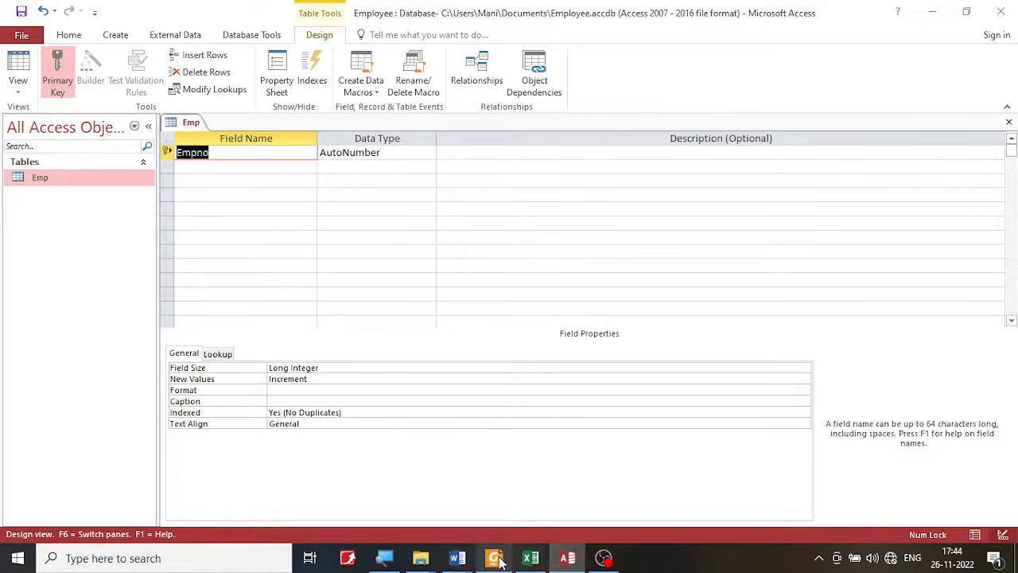
- Examine what kind of data the Emp no, Ename and DOJ columns hold in the lab PDF, marking them temporarily on screen
left_click(498, 560)
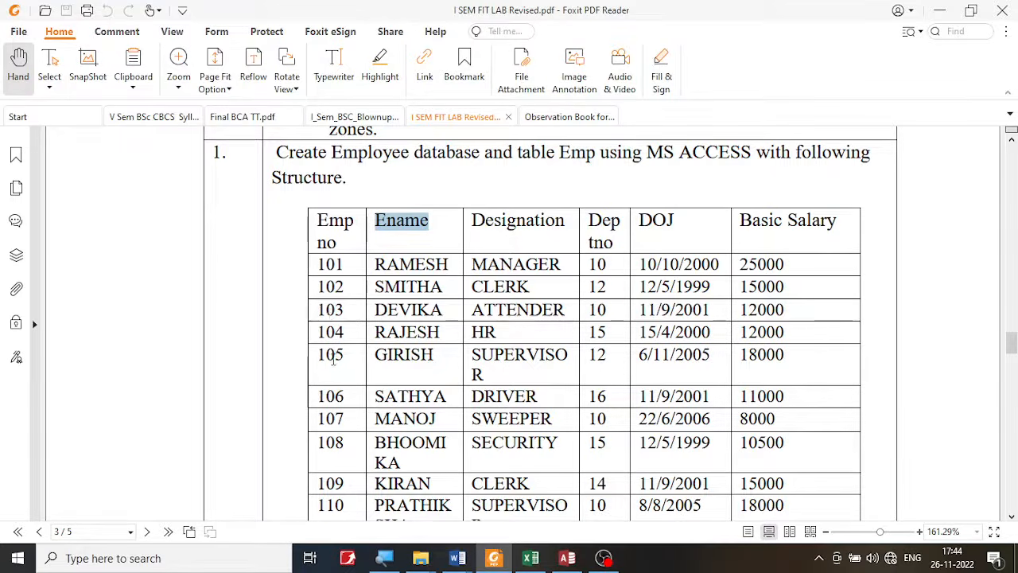
left_click(337, 268)
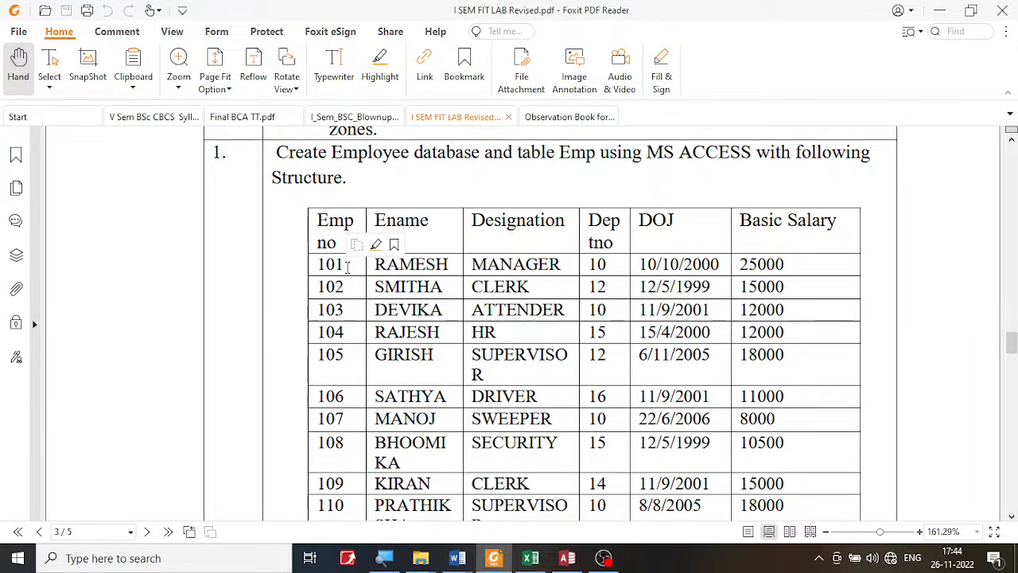
left_click(346, 267)
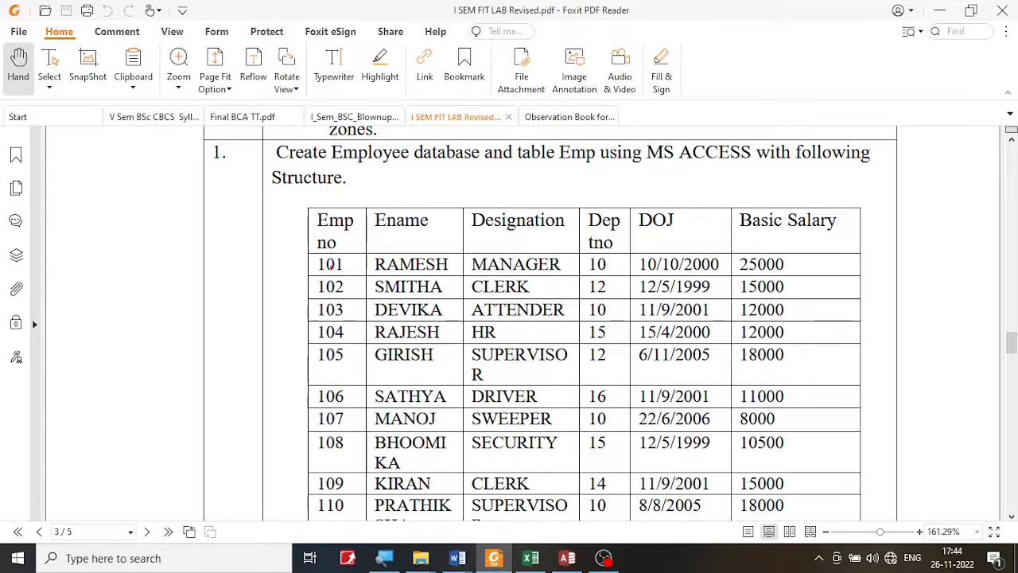
mouse_move(316, 252)
left_mouse_down()
mouse_move(358, 361)
mouse_move(360, 253)
mouse_move(409, 284)
mouse_move(453, 366)
left_mouse_up()
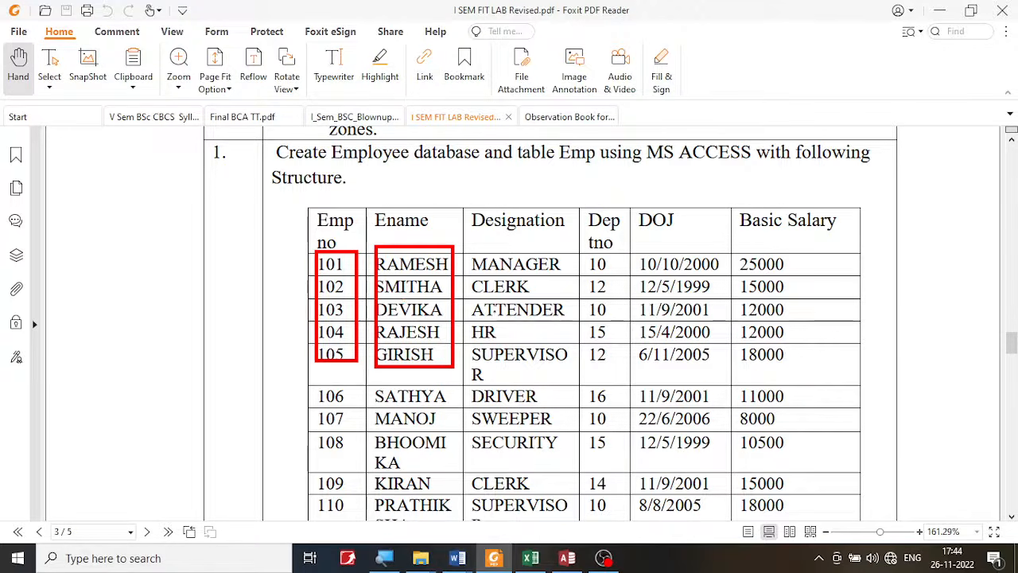
left_click_drag(631, 251, 725, 367)
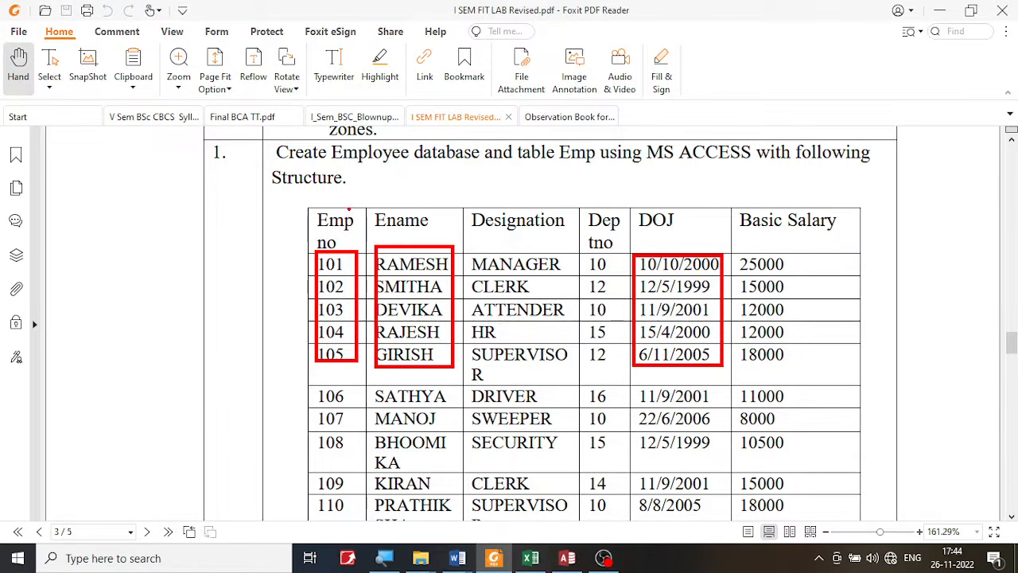
mouse_move(310, 240)
left_mouse_down()
mouse_move(360, 229)
mouse_move(342, 212)
left_mouse_up()
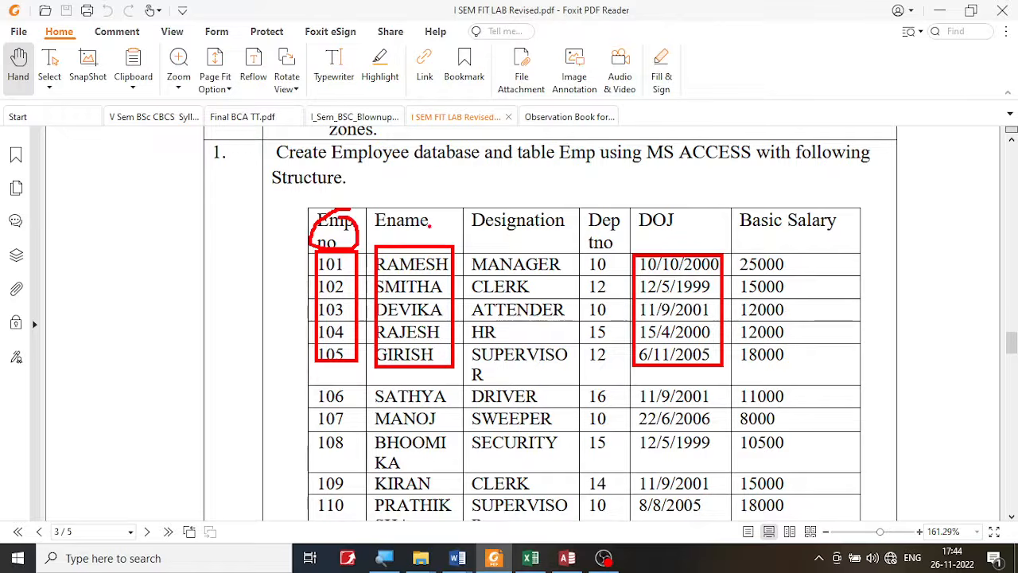
mouse_move(434, 210)
left_mouse_down()
mouse_move(364, 224)
mouse_move(439, 229)
left_mouse_up()
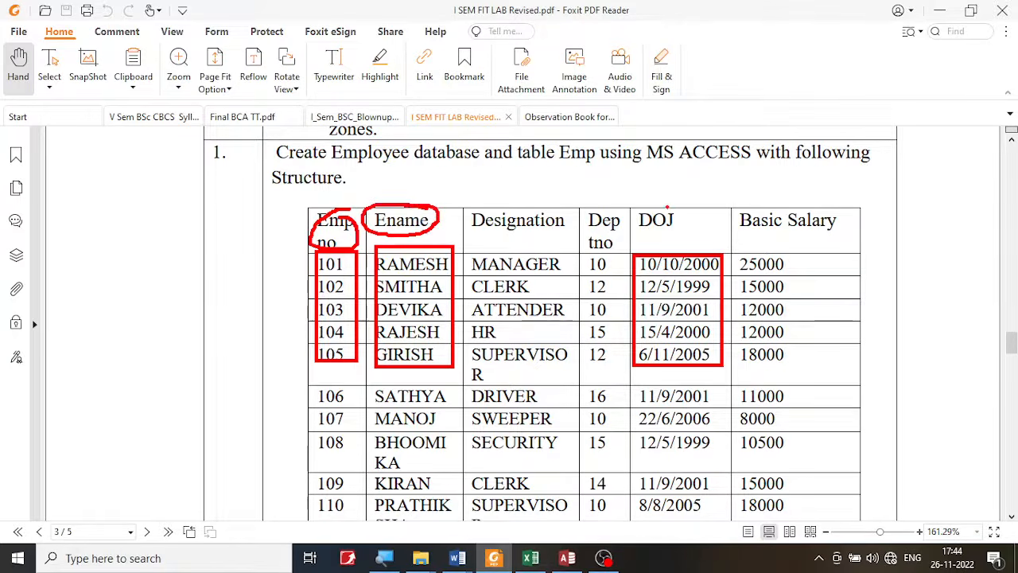
mouse_move(666, 206)
left_mouse_down()
mouse_move(633, 232)
mouse_move(675, 202)
left_mouse_up()
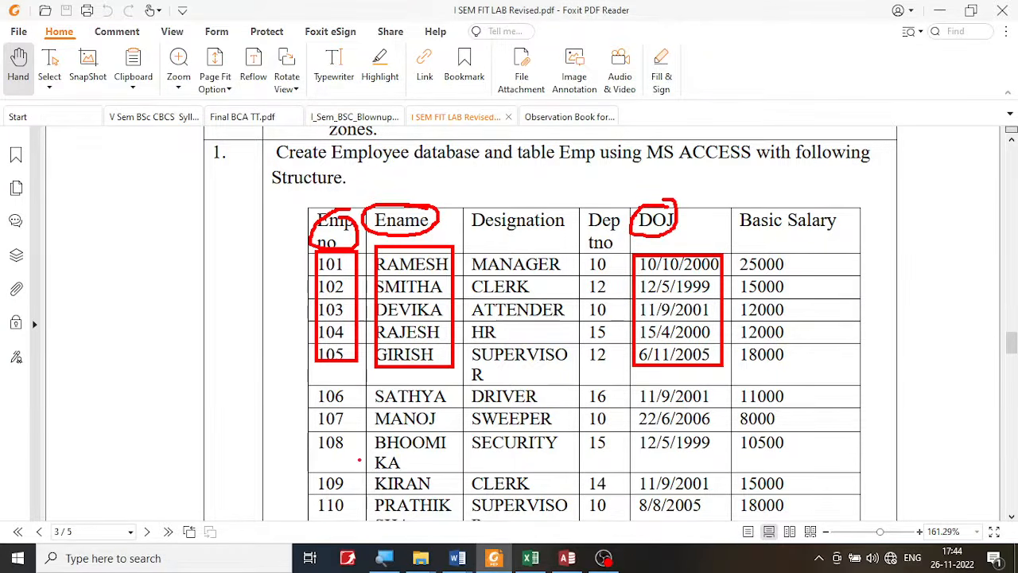
mouse_move(406, 481)
left_mouse_down()
mouse_move(354, 361)
mouse_move(367, 368)
left_mouse_up()
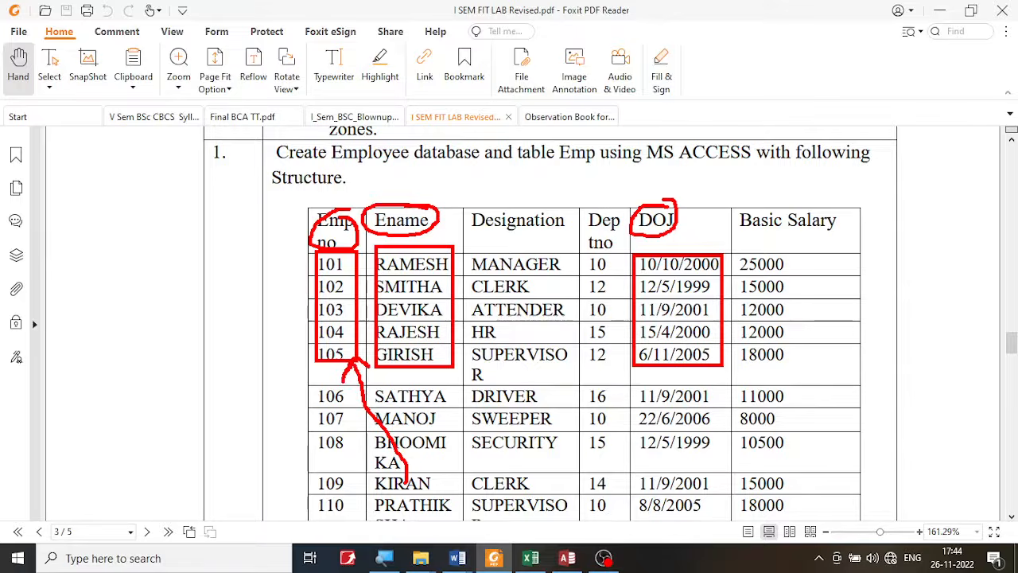
key("Escape")
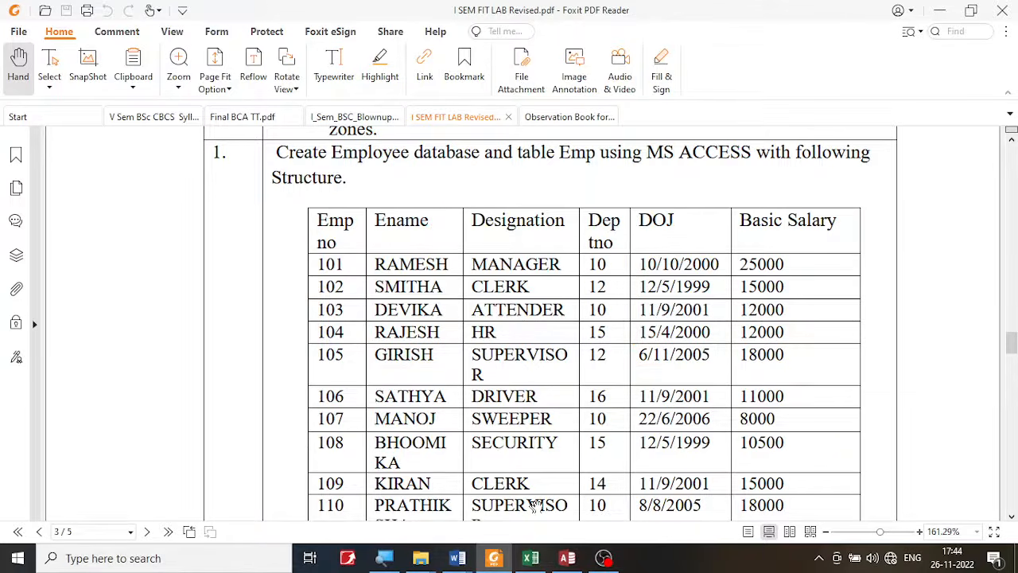
- Switch to Access and set the Empno field's data type to Number
left_click(567, 557)
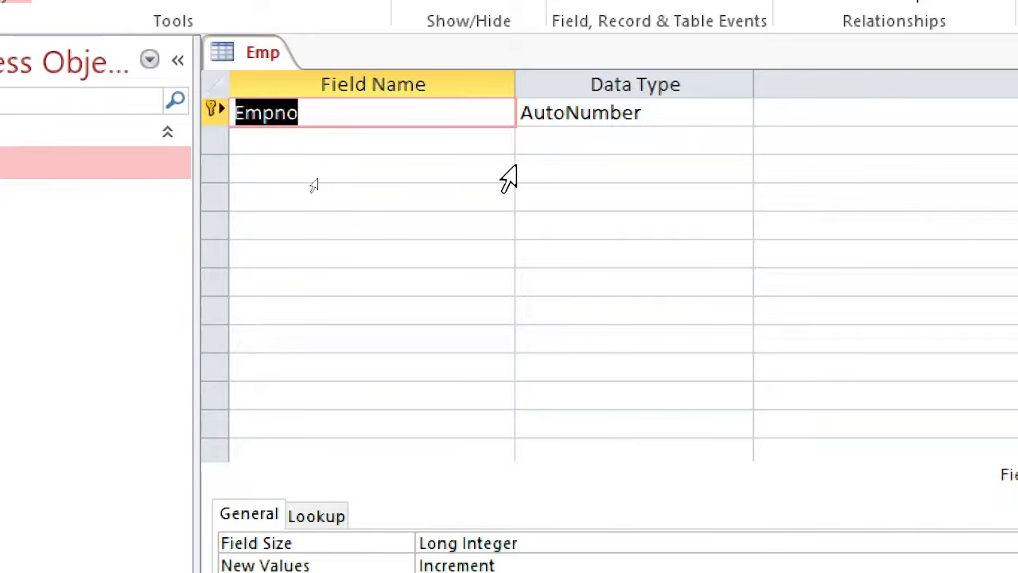
left_click(730, 109)
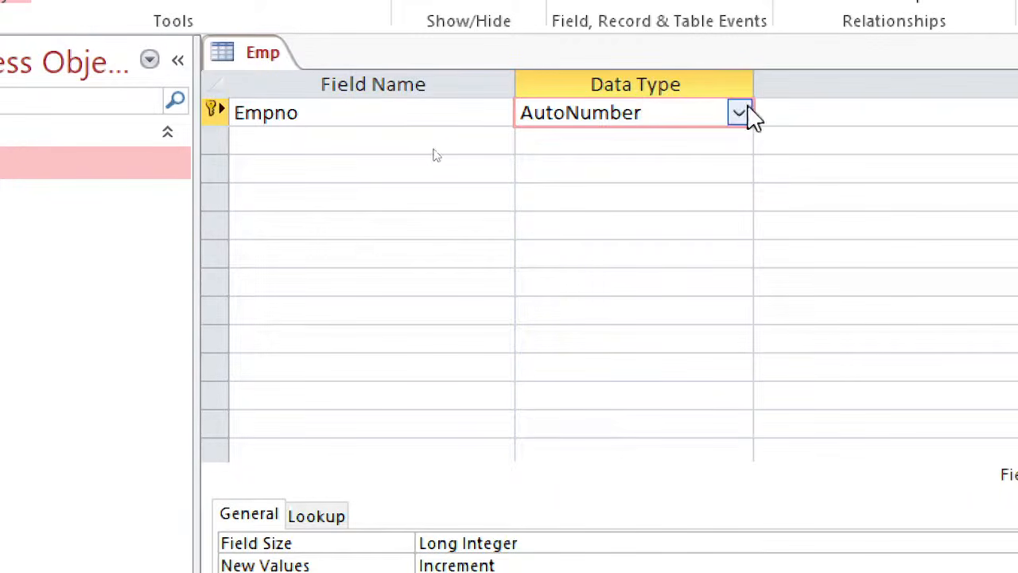
left_click(739, 114)
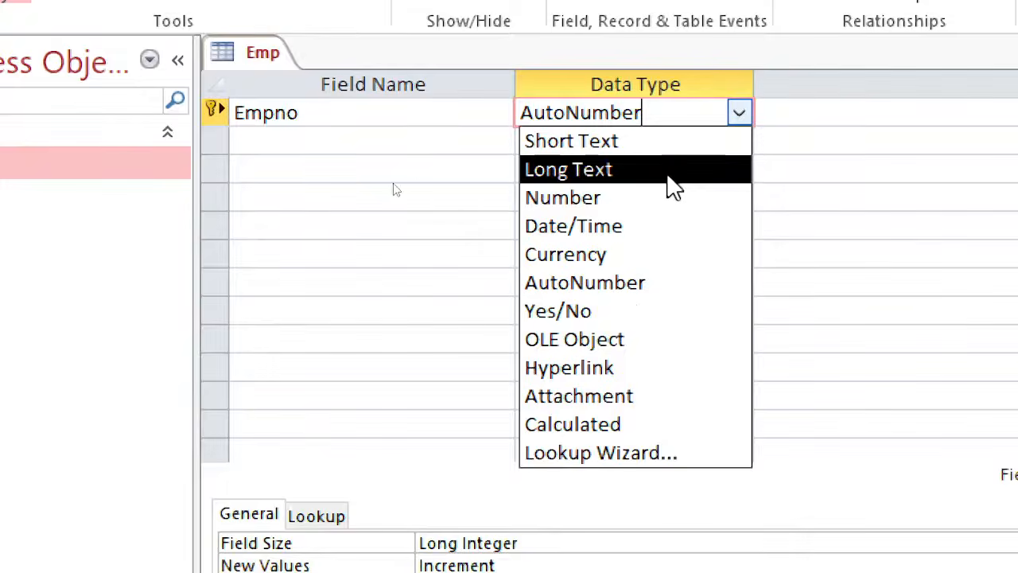
left_click(738, 112)
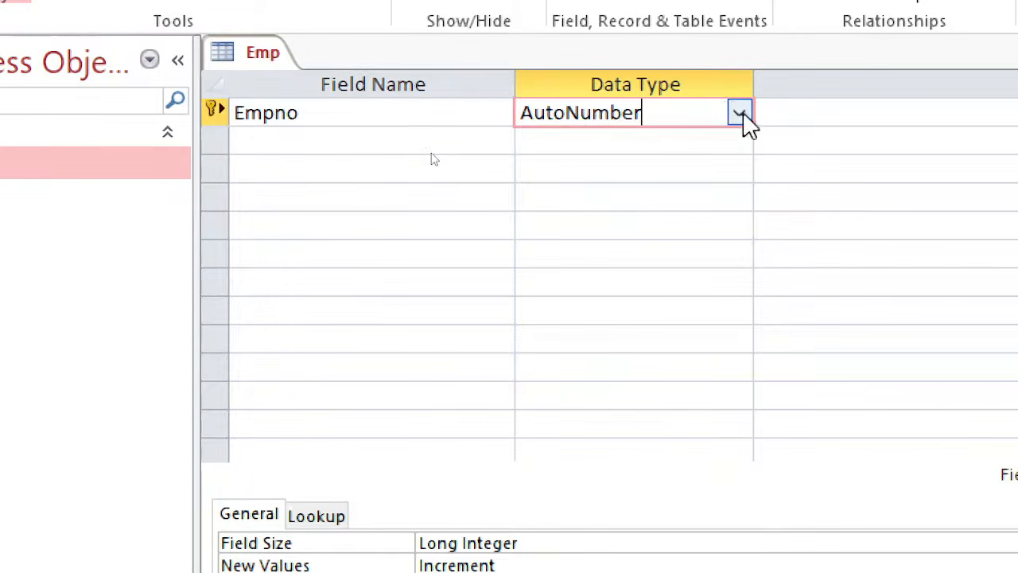
left_click(739, 113)
left_click(612, 198)
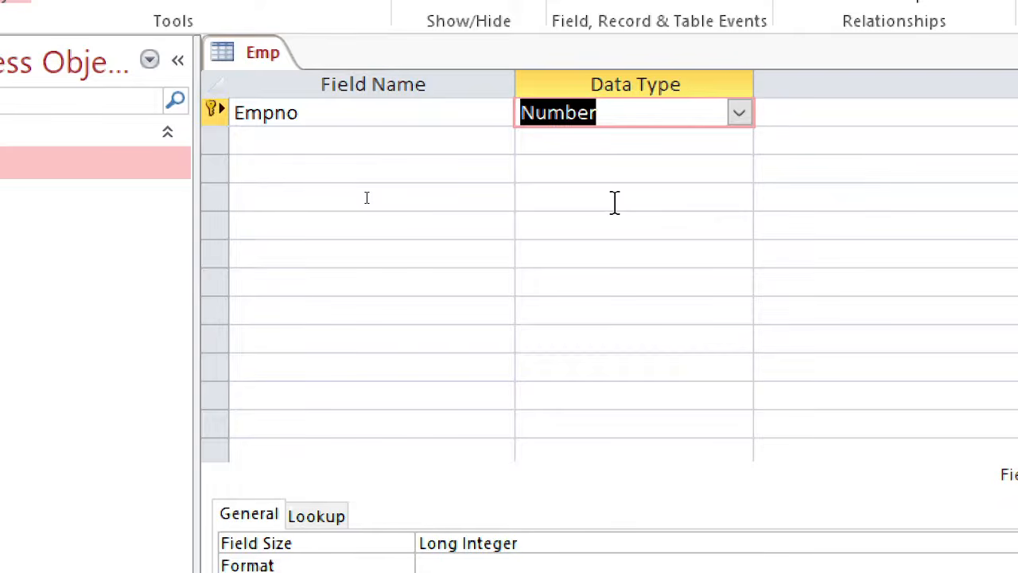
- Add a second field named Ename below Empno and check that column's values in the lab PDF
left_click(469, 159)
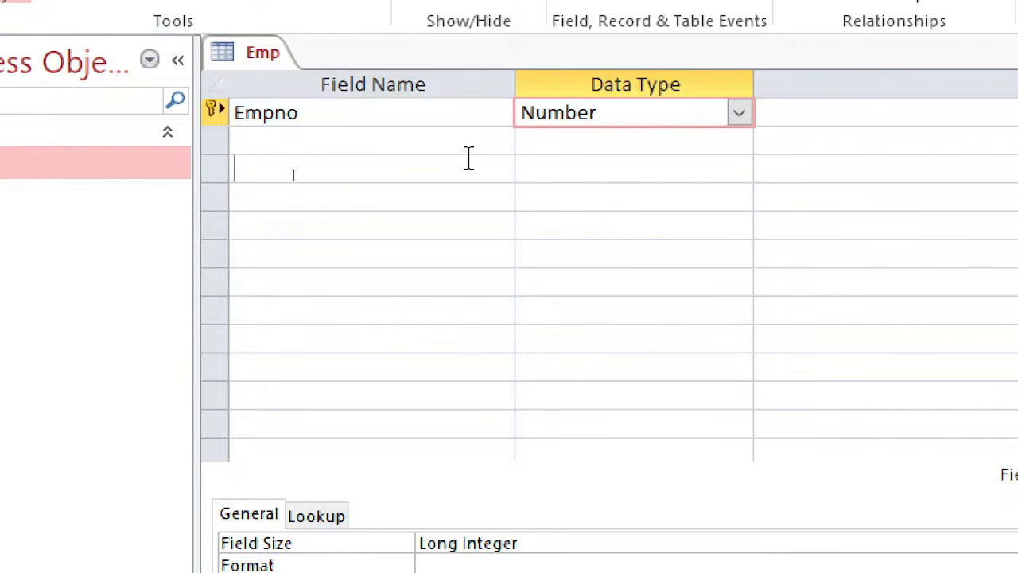
left_click(456, 143)
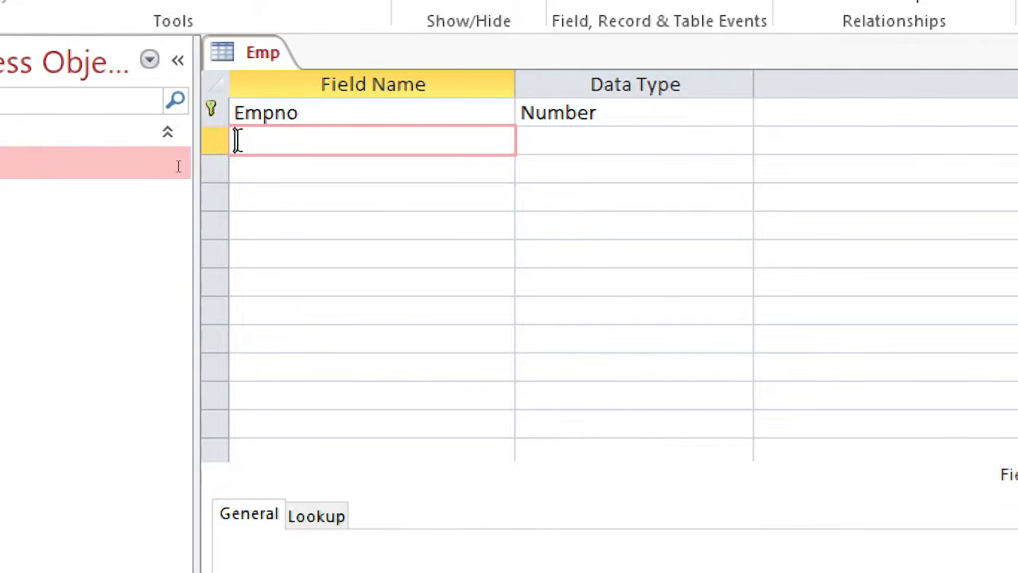
type("Ename")
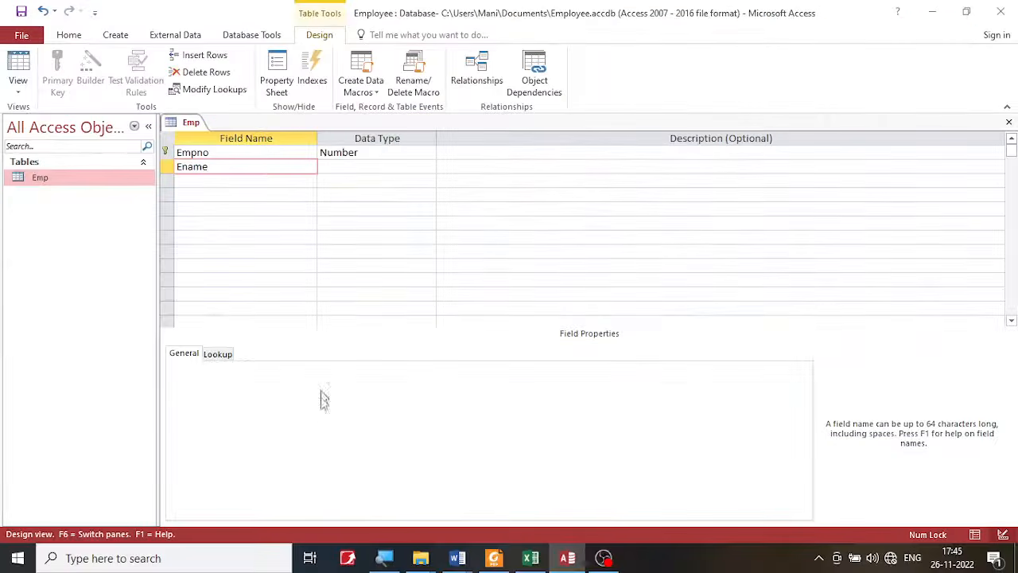
left_click(494, 557)
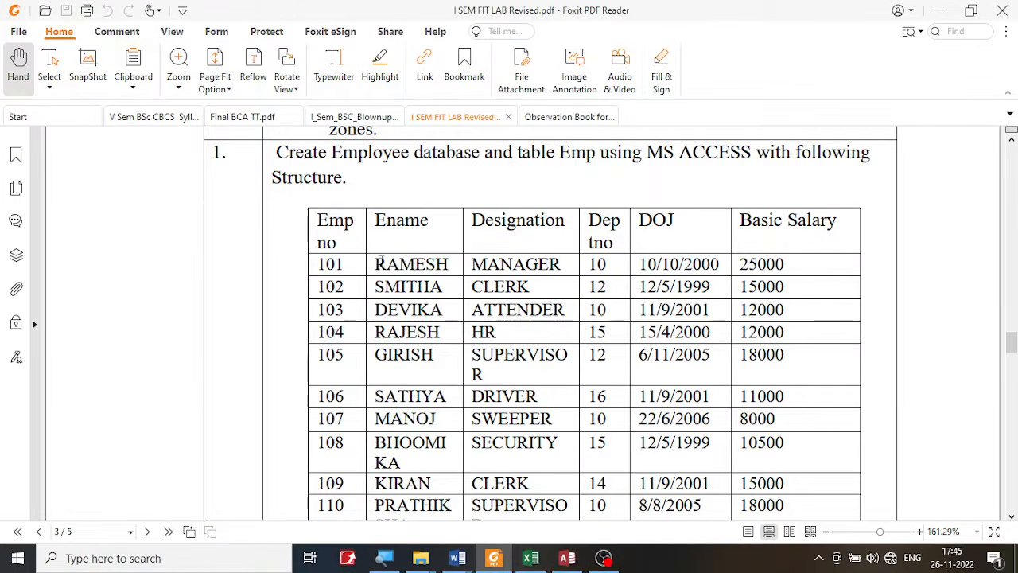
left_click_drag(372, 264, 453, 262)
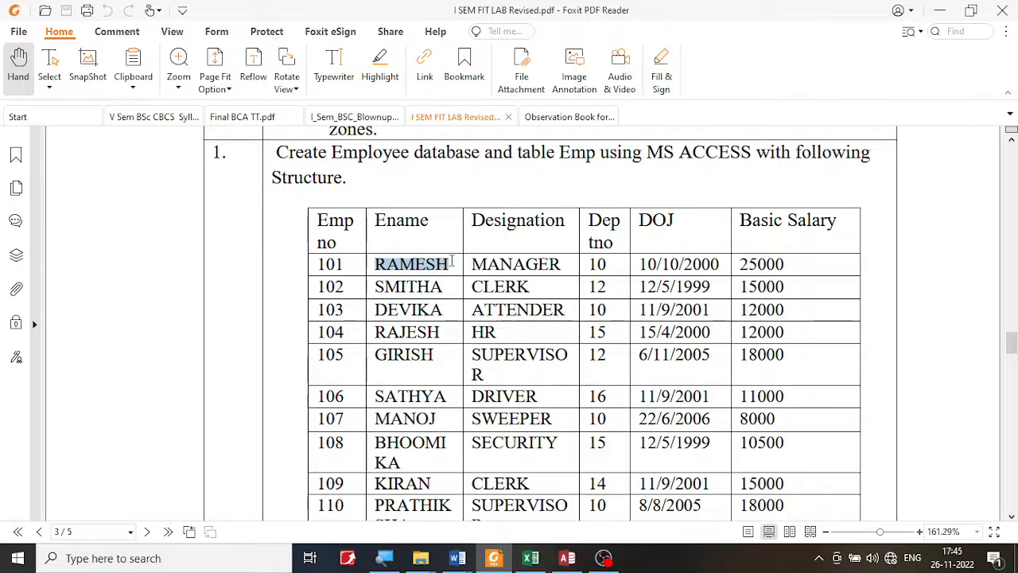
left_click(567, 559)
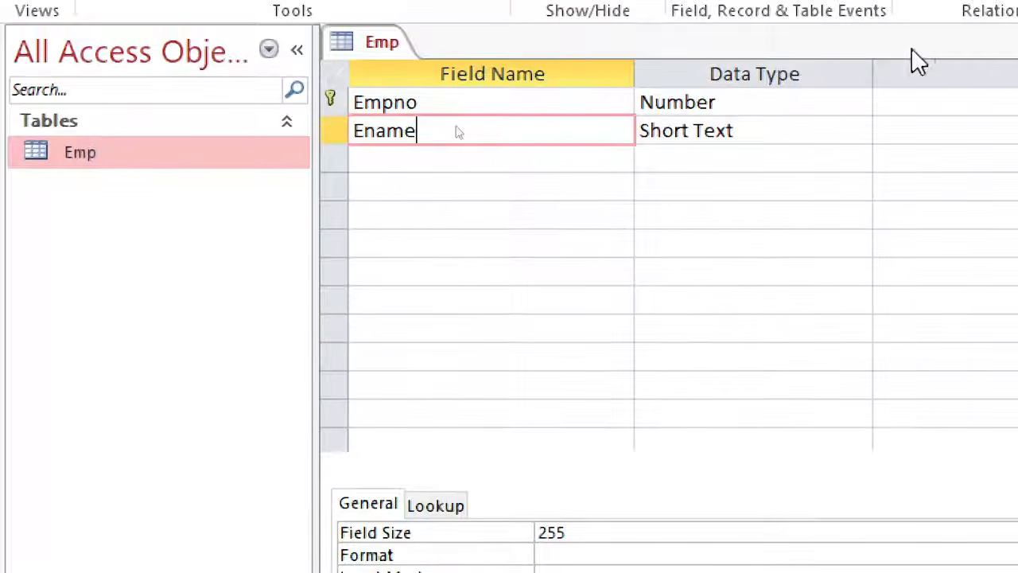
- Keep Short Text as the data type of the Ename field
left_click(858, 132)
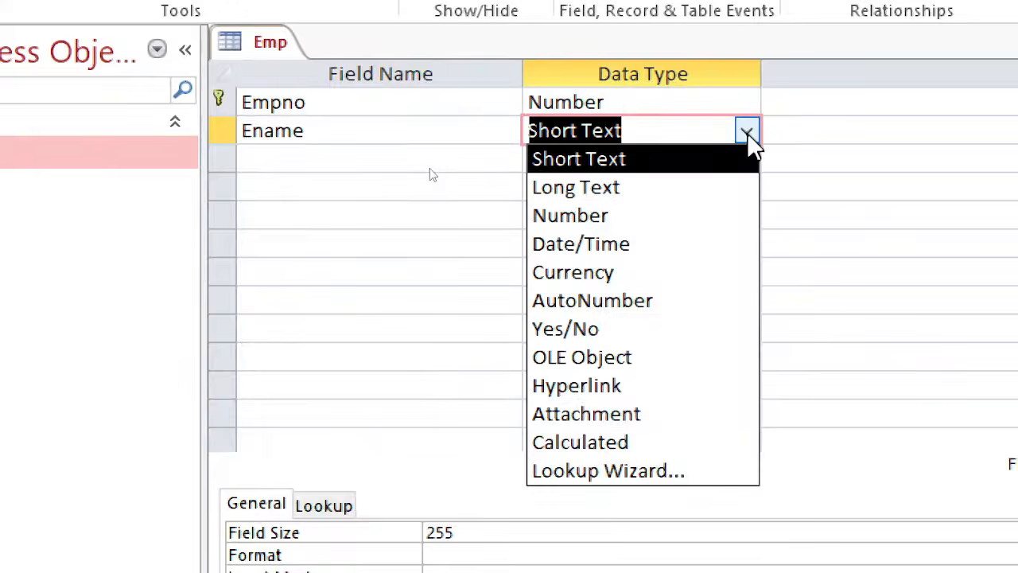
left_click(747, 131)
left_click(642, 132)
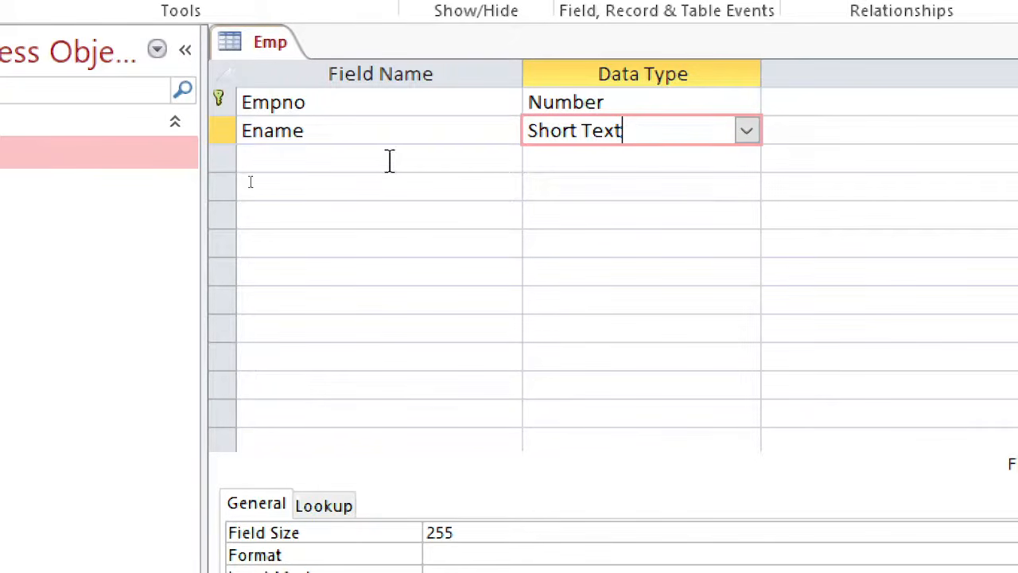
- Add a third field named Designation, copied from the column heading in the lab PDF, and check that column's values there
left_click(388, 161)
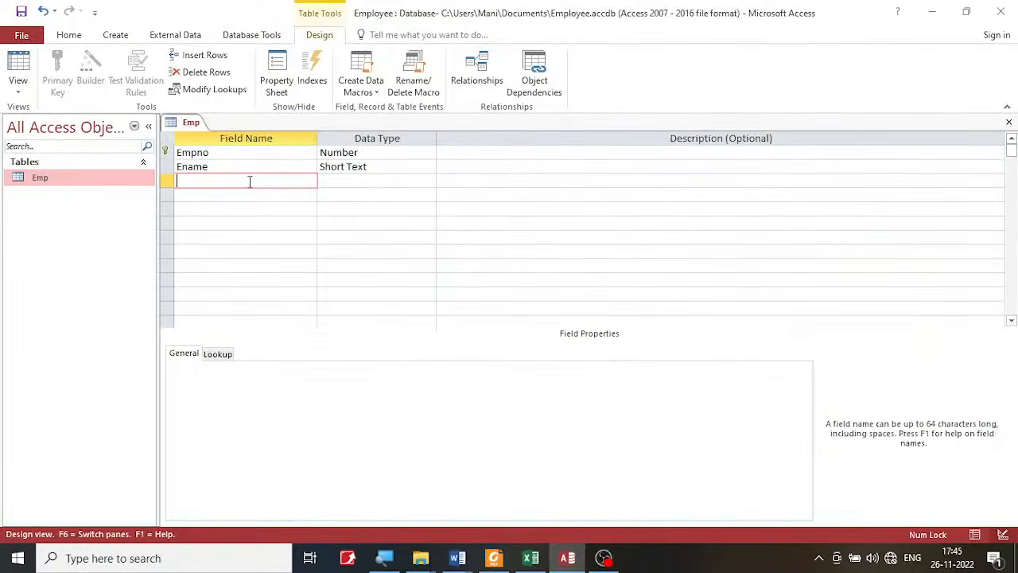
left_click(494, 557)
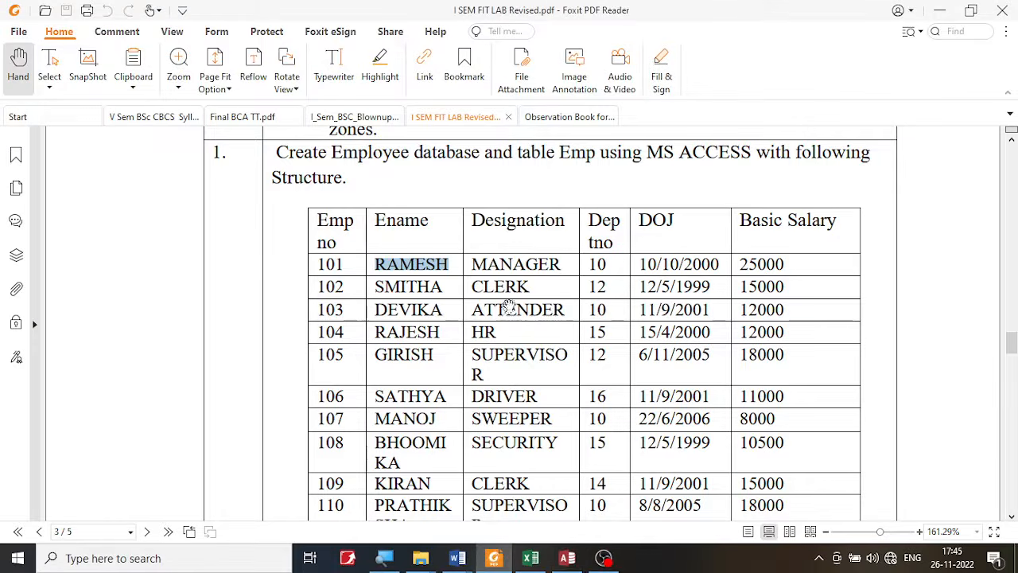
left_click(504, 220)
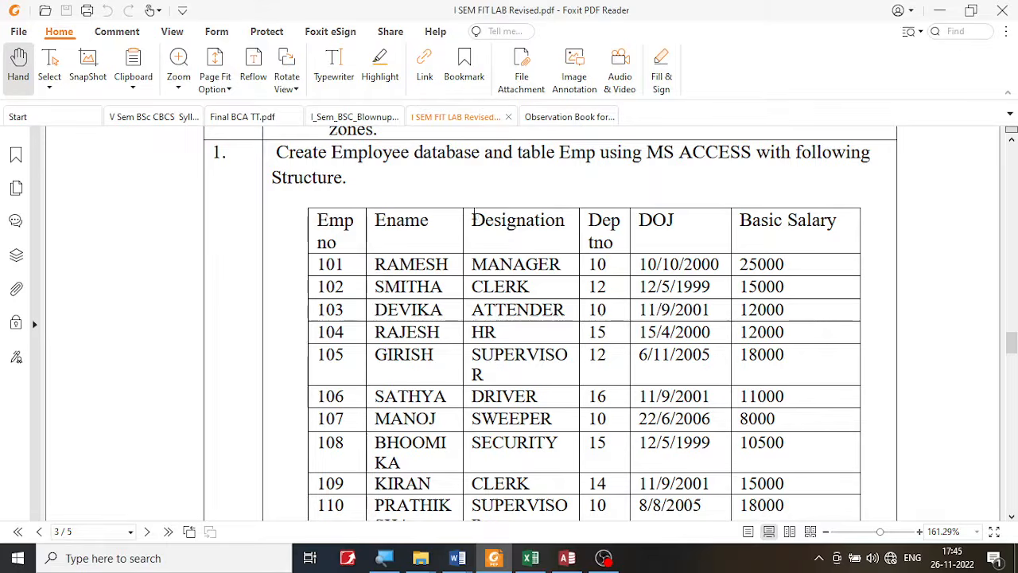
left_click_drag(473, 220, 570, 211)
key("ctrl+c")
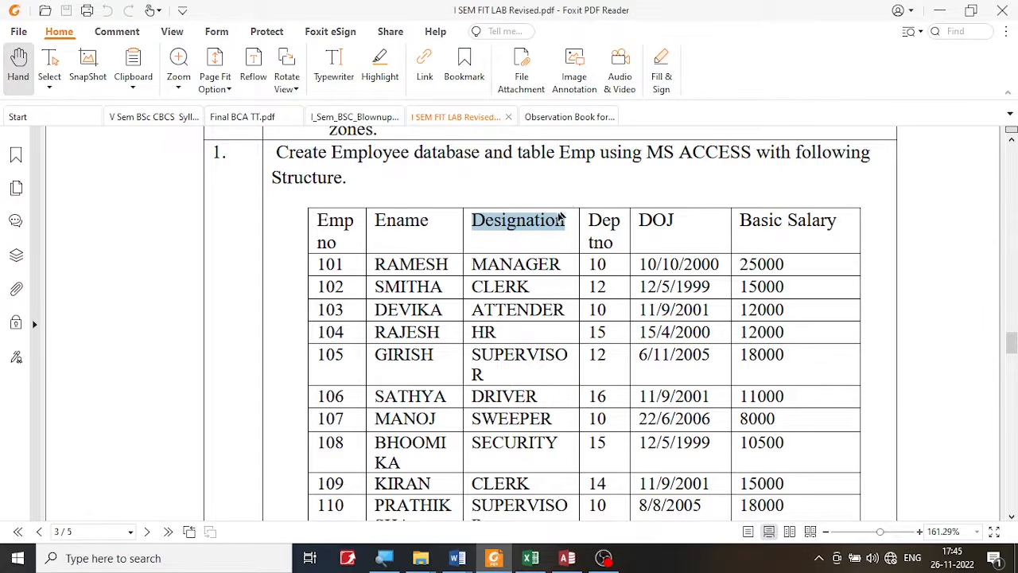
left_click(567, 558)
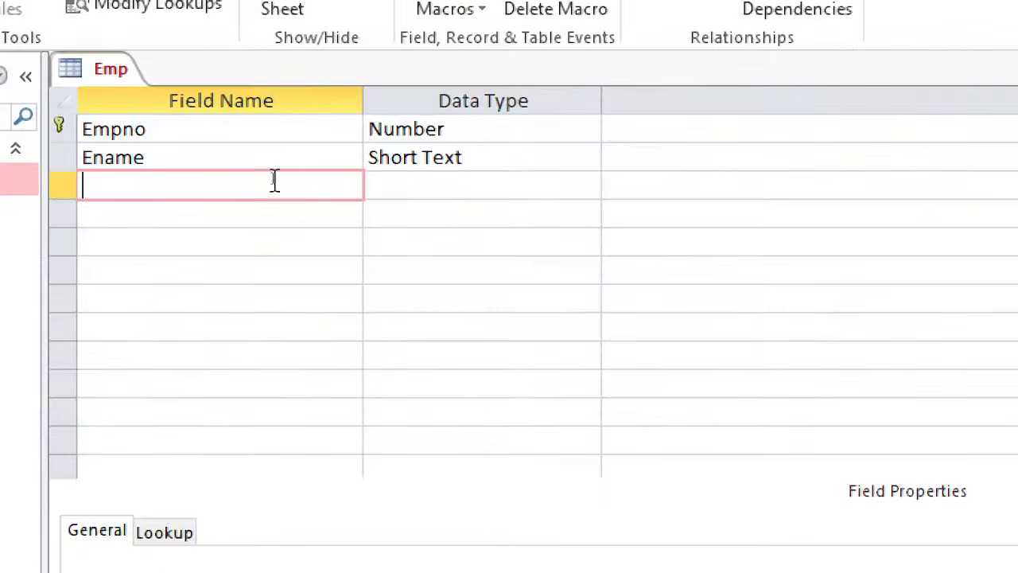
key("ctrl+v")
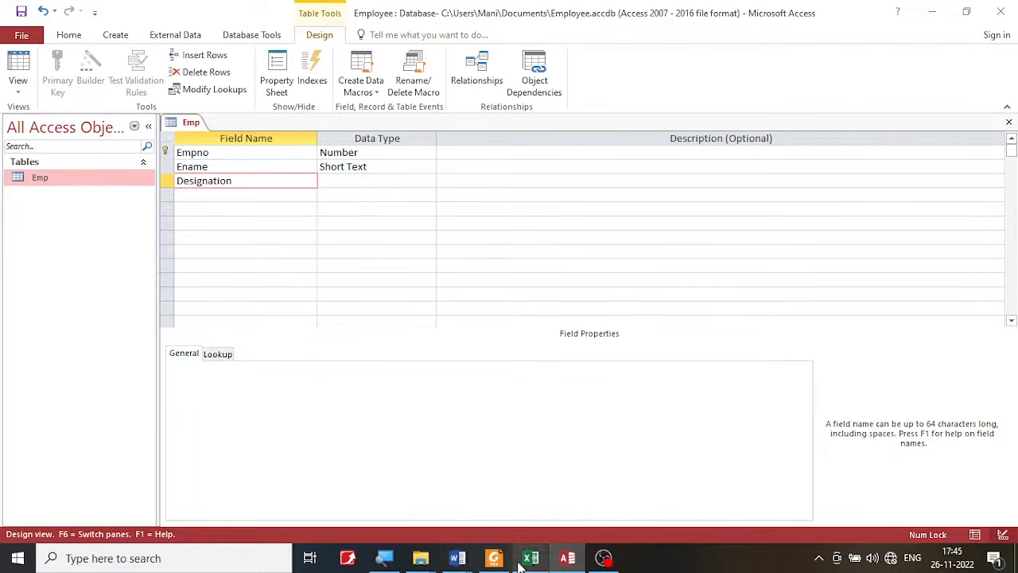
left_click(494, 557)
left_click(531, 270)
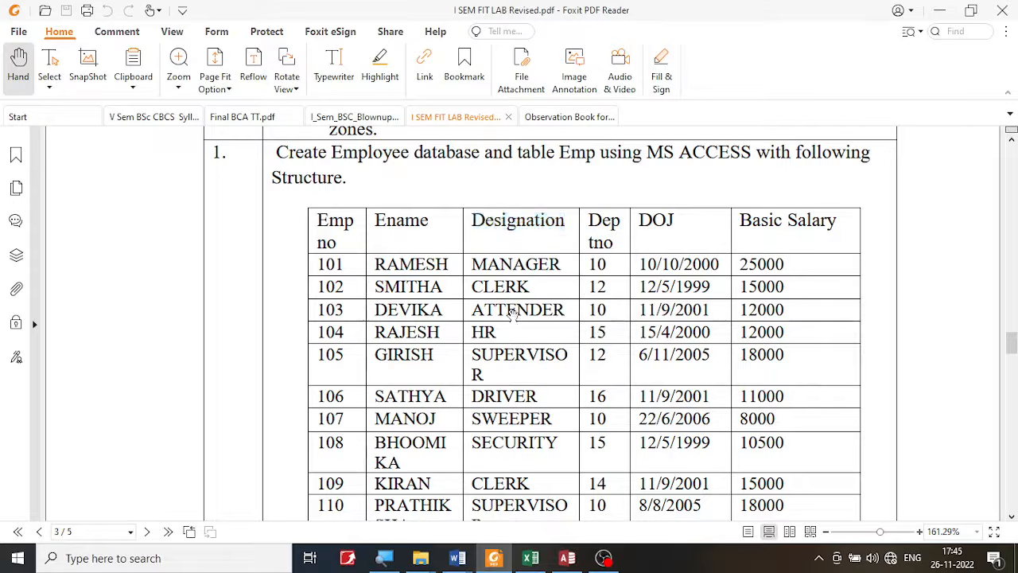
left_click(568, 557)
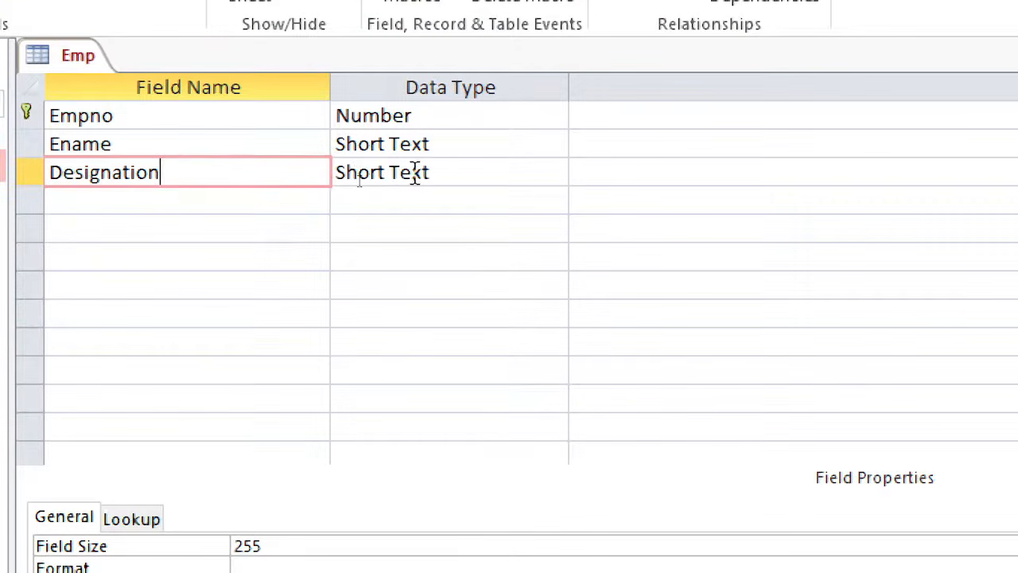
- Look up the fourth column's heading in the lab PDF and add a field named Deptno below Designation in Access
left_click(305, 197)
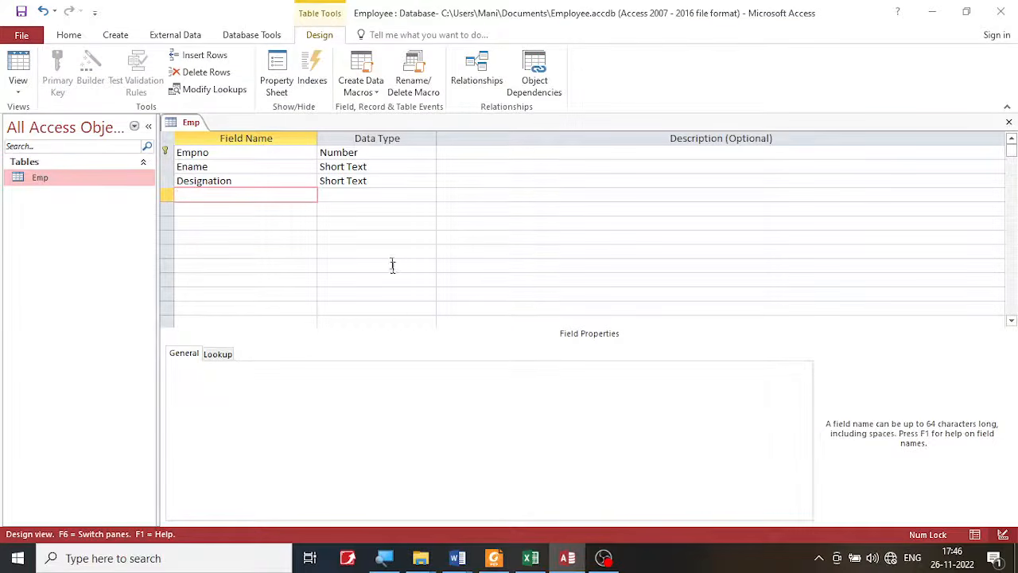
left_click(494, 557)
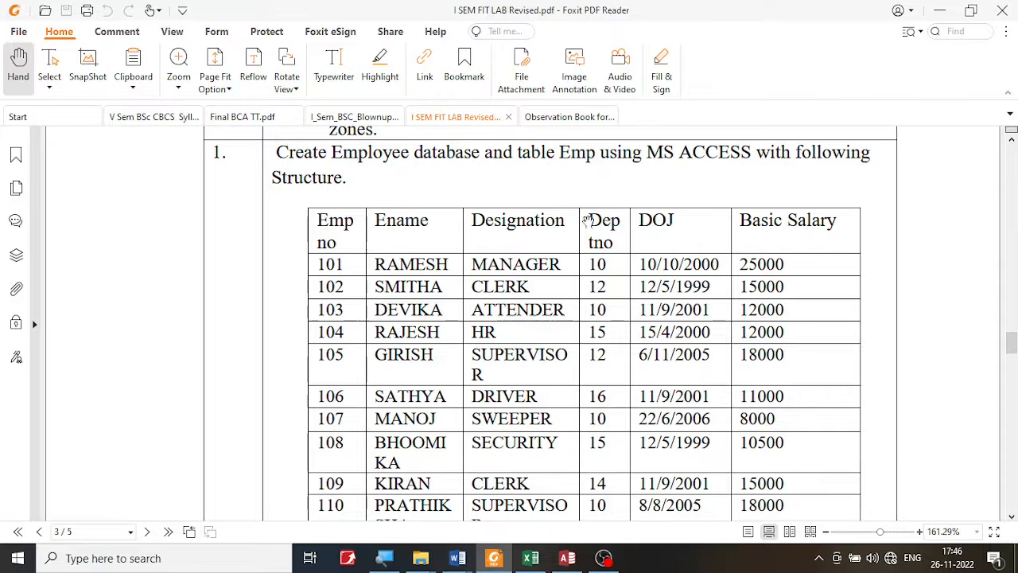
left_click_drag(588, 214, 613, 245)
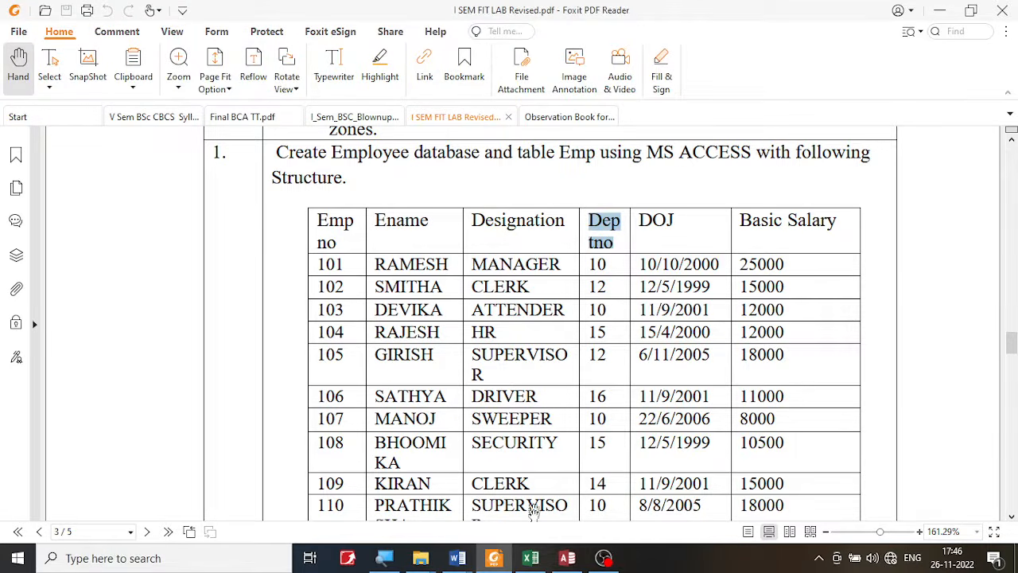
left_click(567, 558)
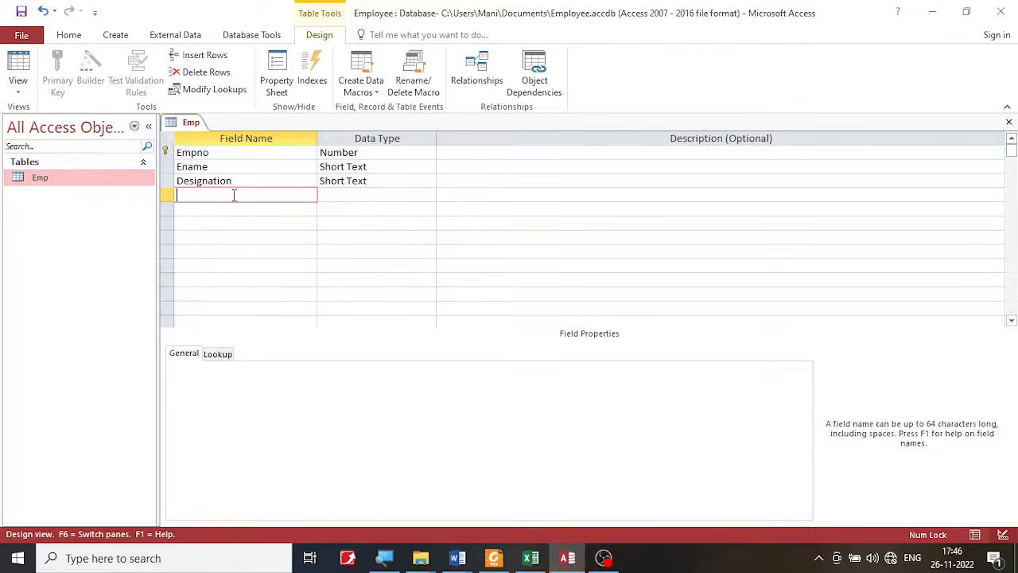
type("tno")
type("Dep")
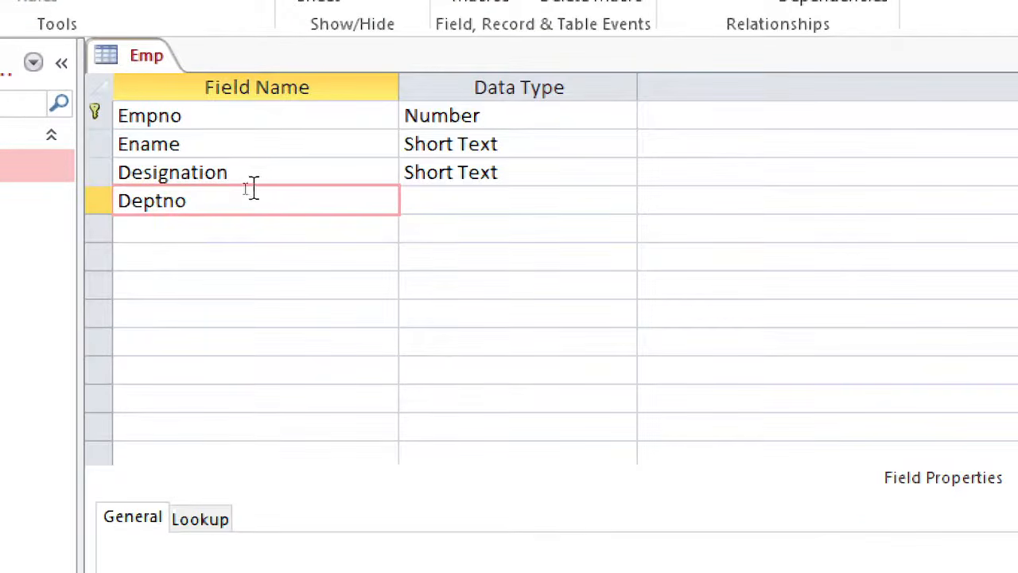
- Set the Deptno field's data type to Number
left_click(438, 198)
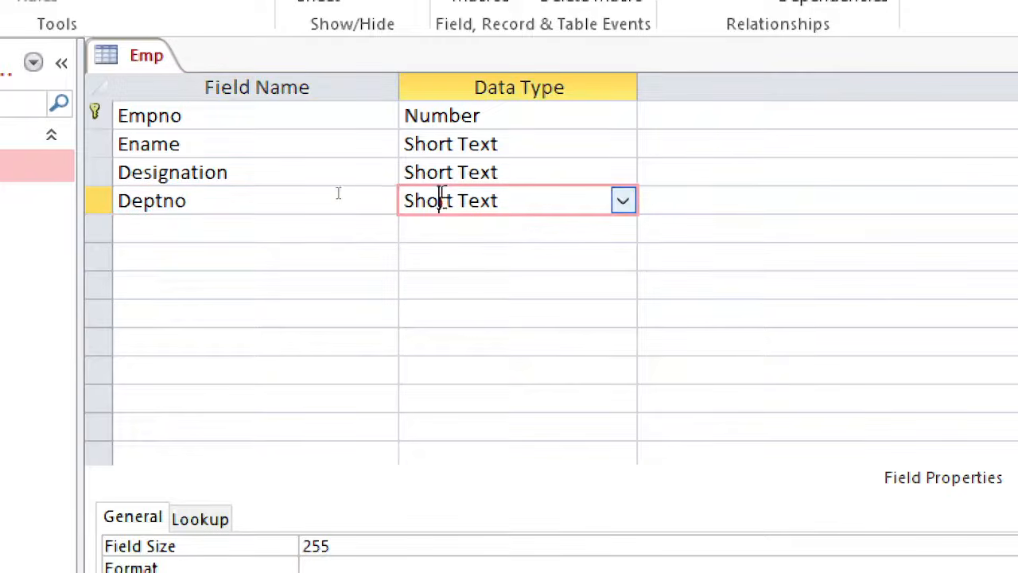
left_click(621, 203)
left_click(572, 283)
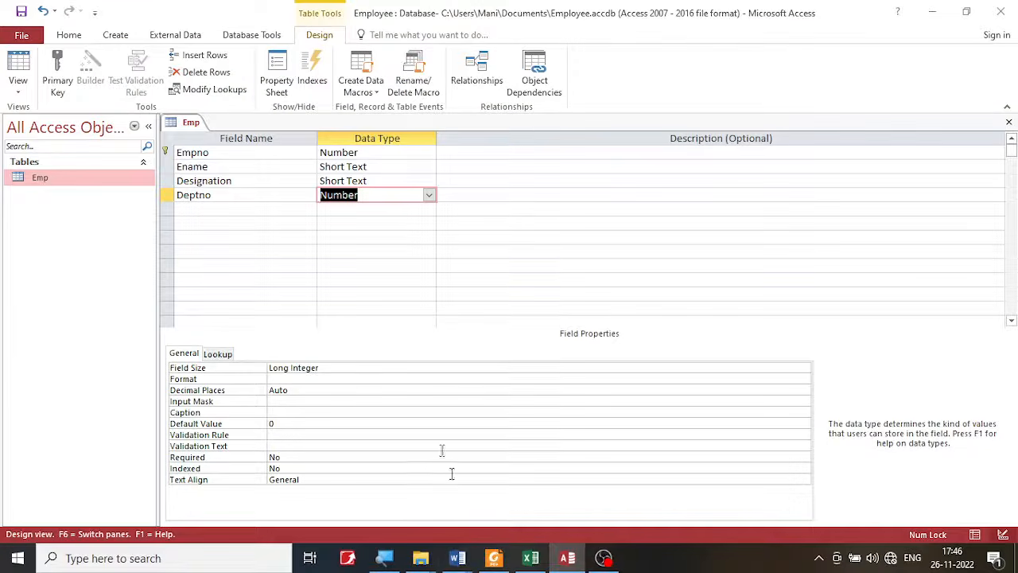
- Check the Deptno values and the next column heading in the lab PDF, and add a field named DOJ below Deptno in Access
left_click(493, 558)
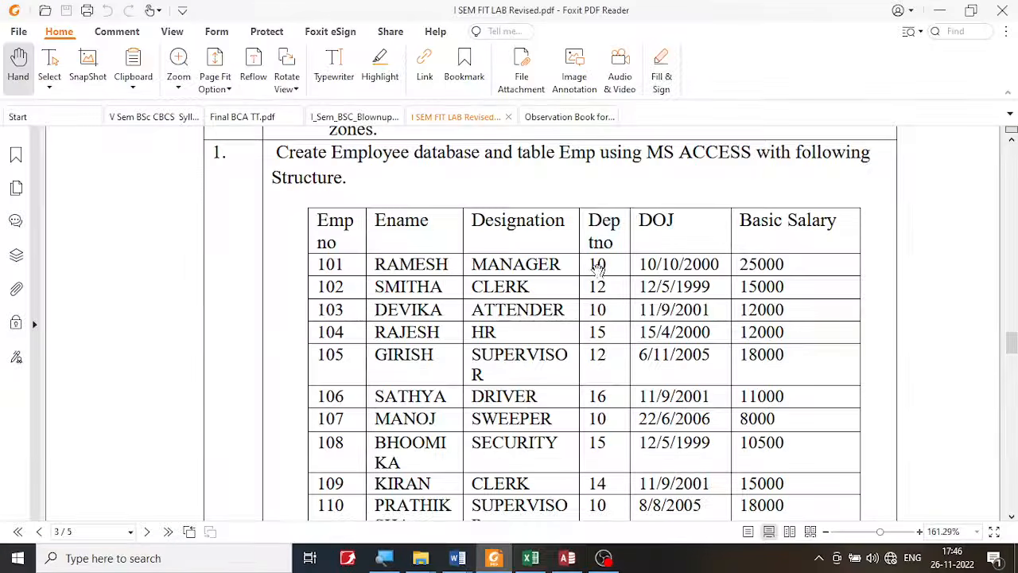
mouse_move(597, 263)
left_mouse_down()
mouse_move(597, 272)
mouse_move(596, 260)
left_mouse_up()
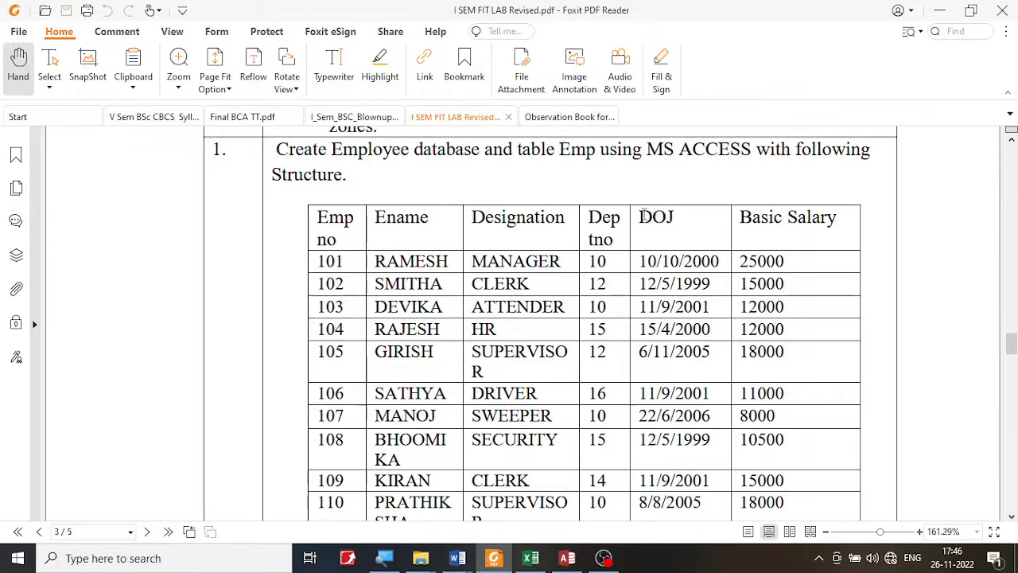
left_click_drag(639, 217, 684, 218)
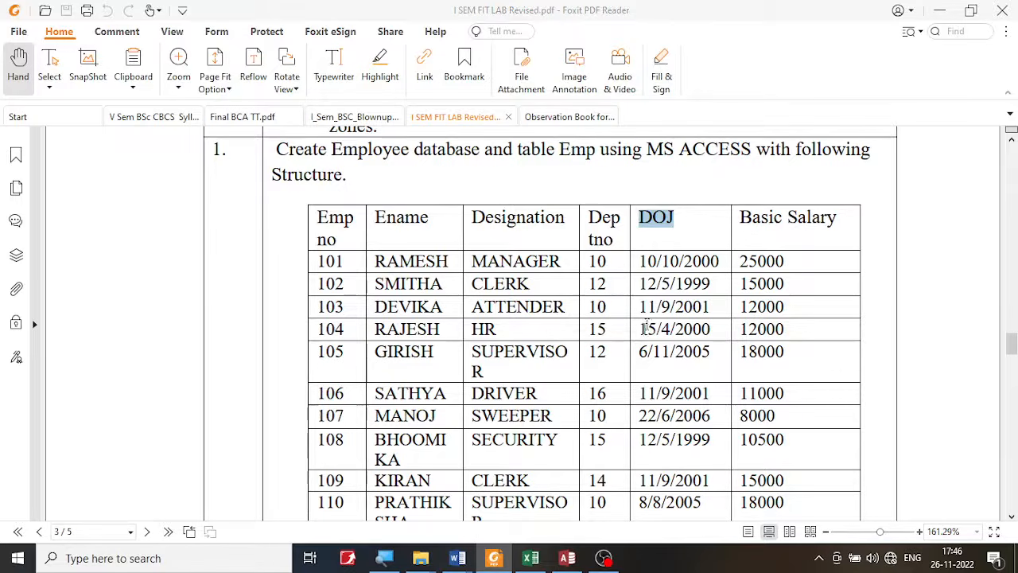
left_click(567, 557)
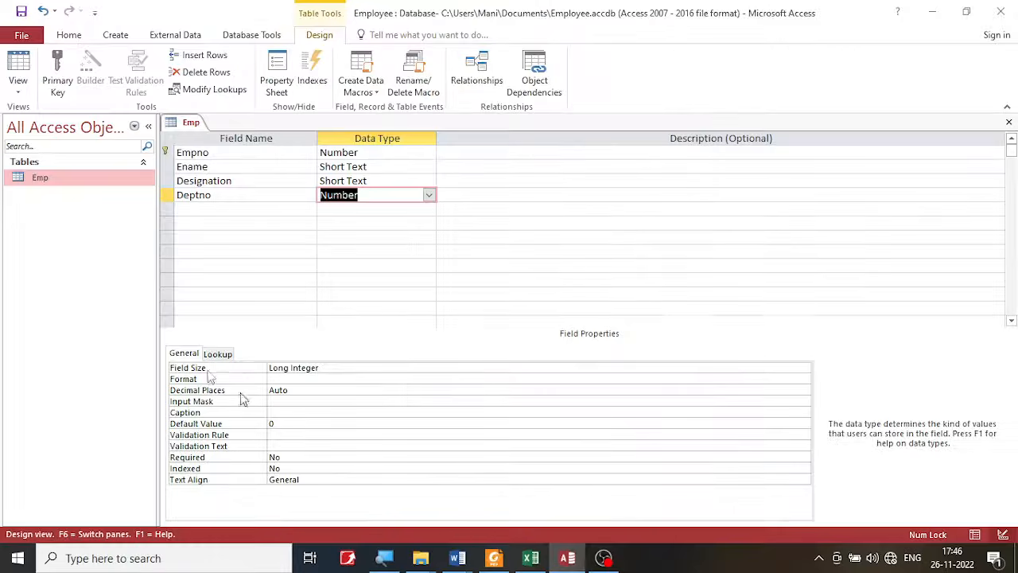
left_click(201, 208)
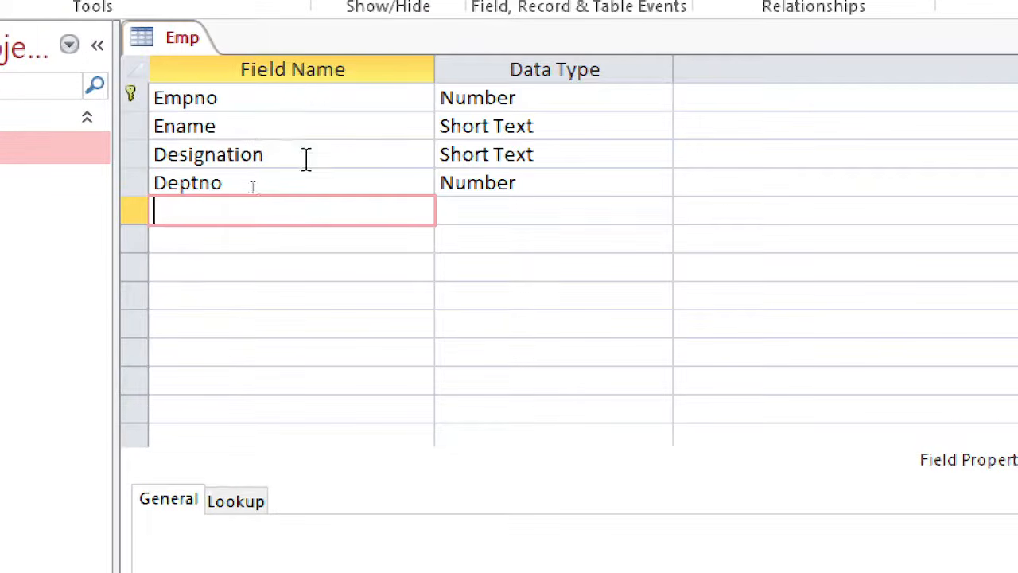
type("DOJ")
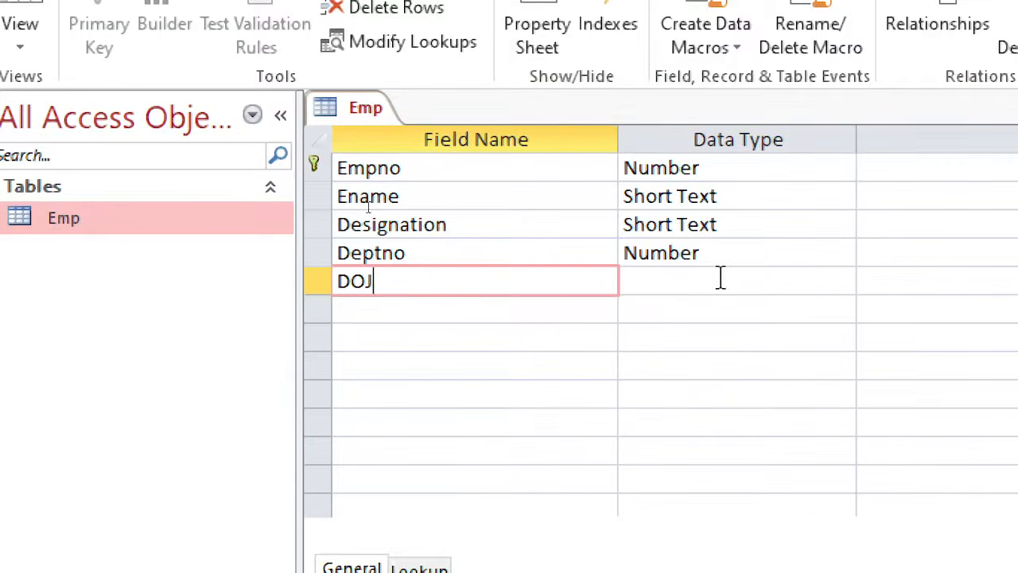
- Set the DOJ field's data type to Date/Time
left_click(537, 207)
left_click(843, 280)
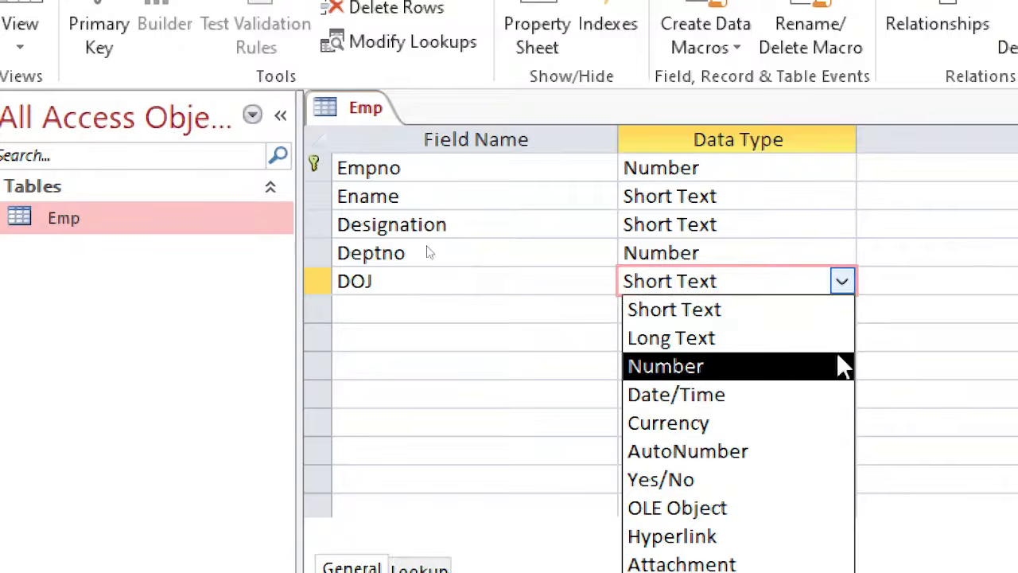
left_click(828, 392)
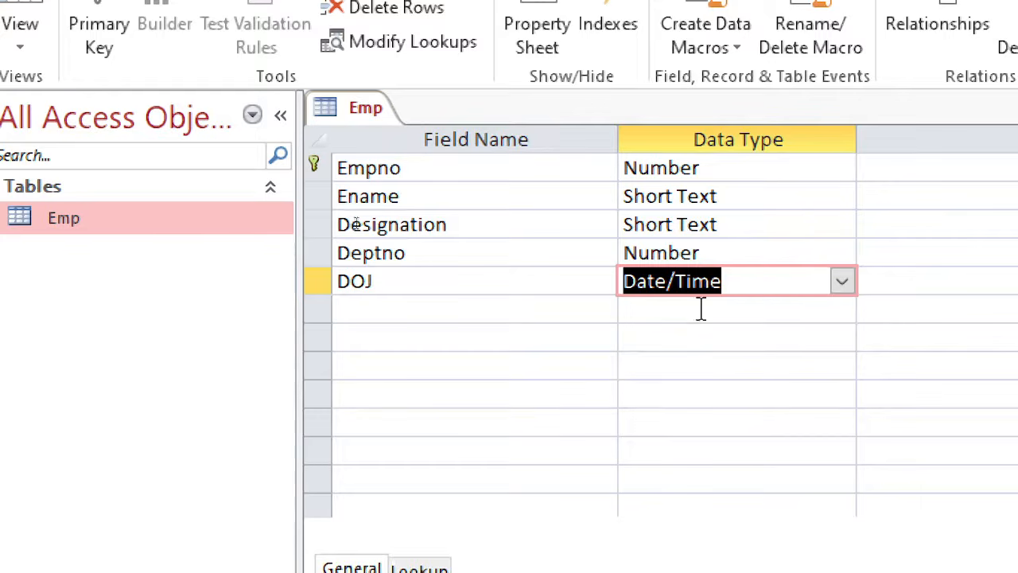
- Copy the Basic Salary heading from the lab PDF into a new field below DOJ and remove the space so it reads BasicSalary
left_click(563, 311)
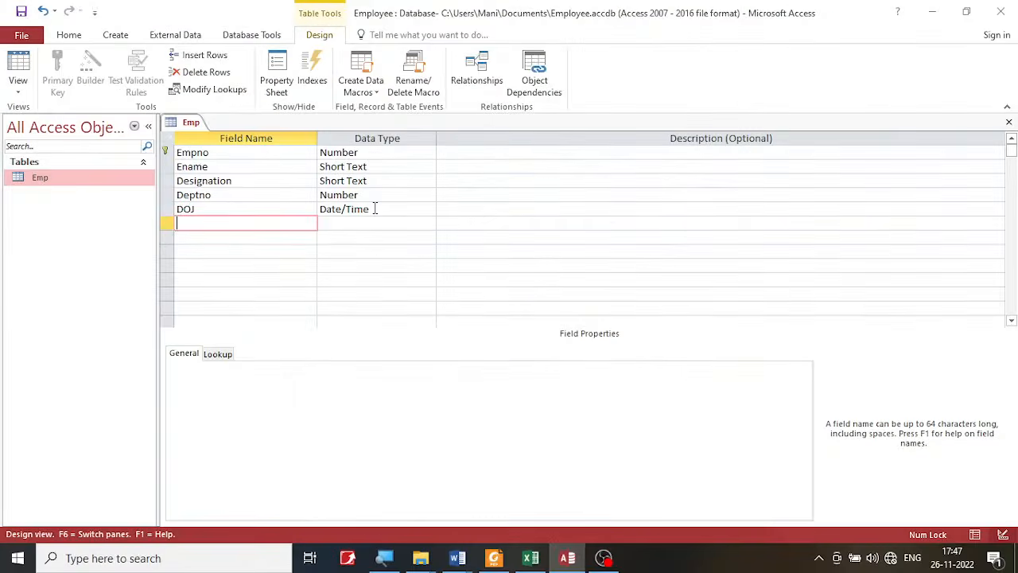
left_click(493, 558)
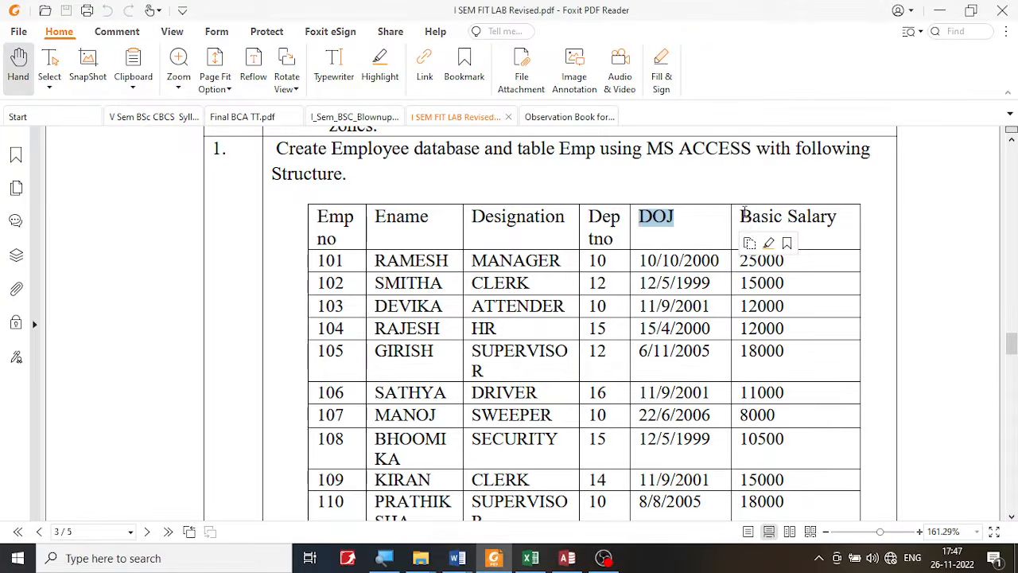
left_click_drag(741, 215, 847, 216)
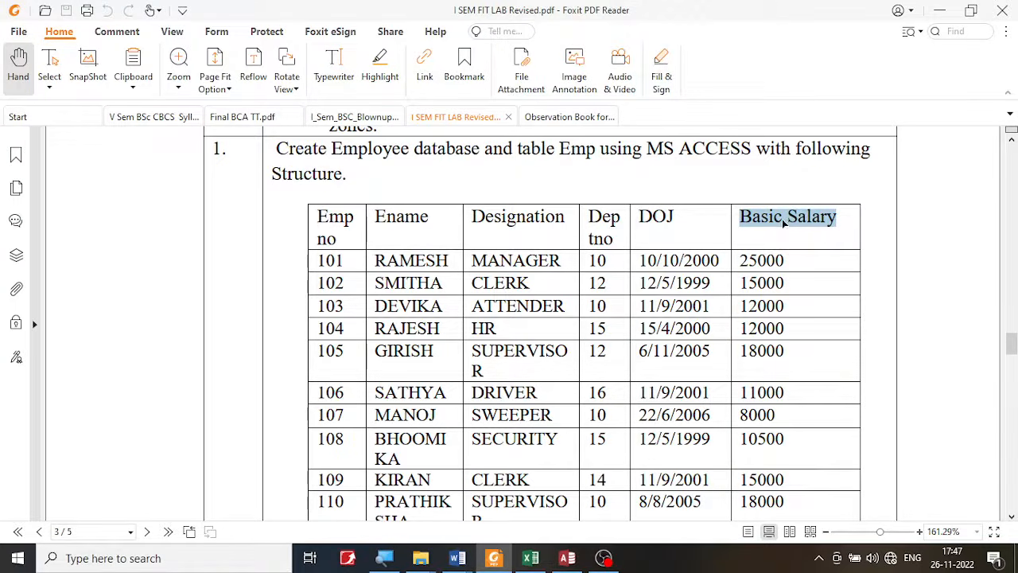
key("ctrl+c")
left_click(571, 555)
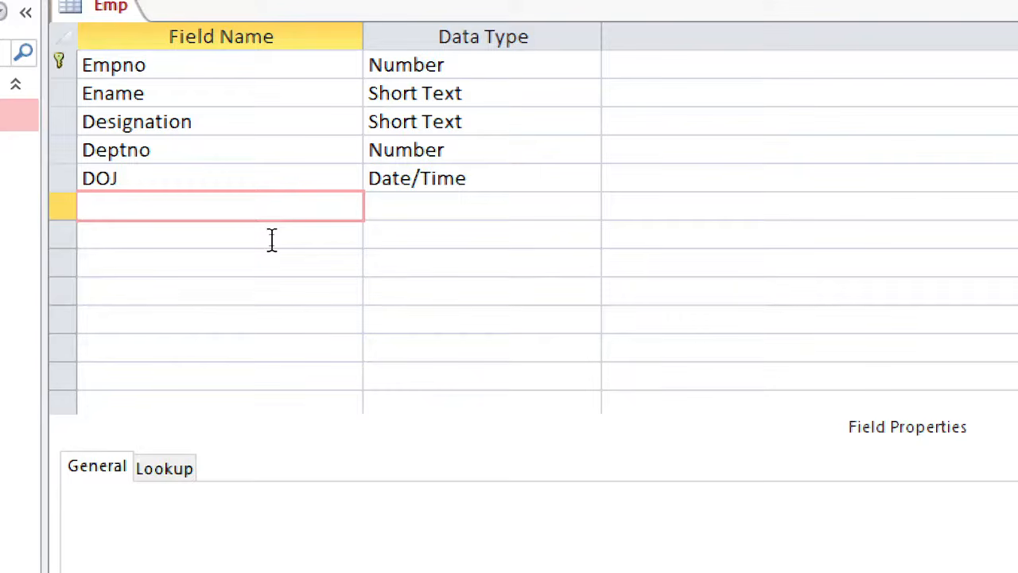
type("Basic Salary")
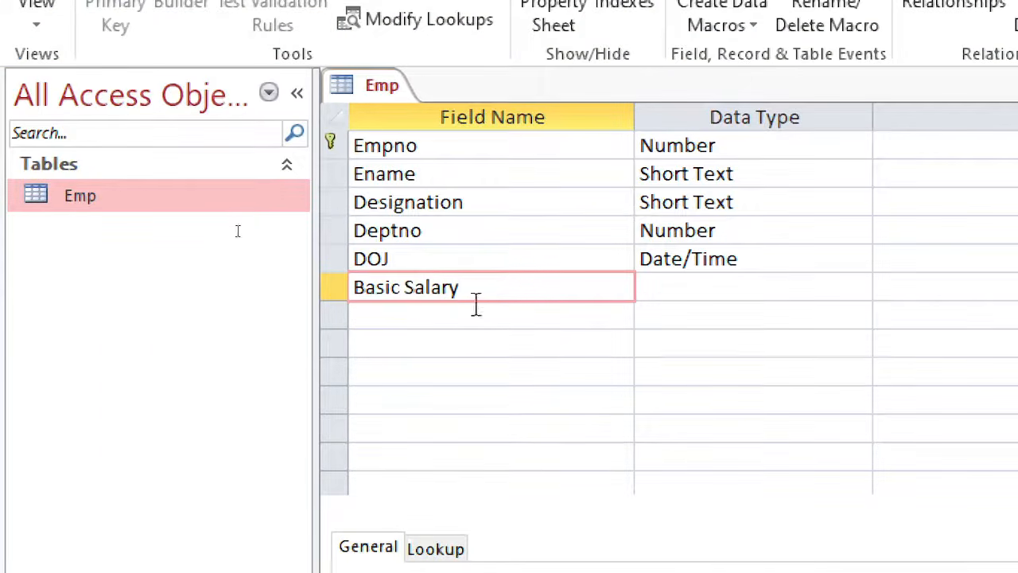
left_click(409, 283)
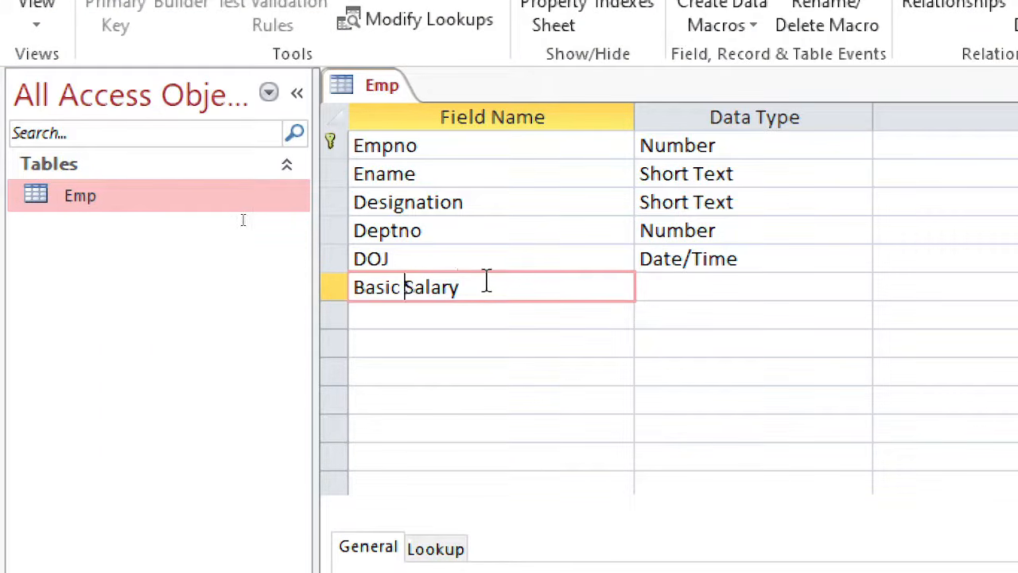
key("BackSpace")
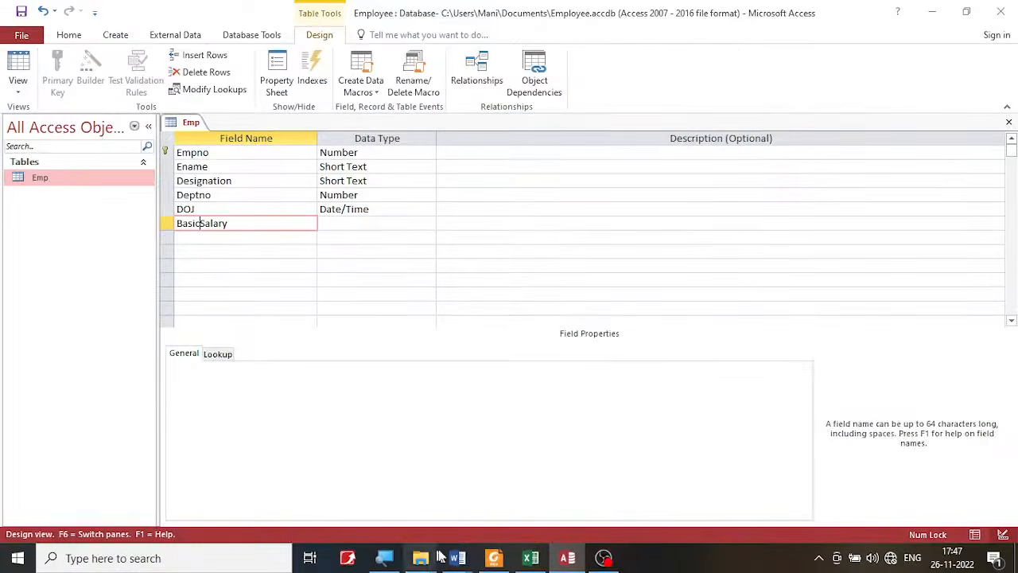
- Check the Basic Salary values in the lab PDF and set the BasicSalary field's data type to Currency in Access
left_click(494, 559)
left_click(753, 266)
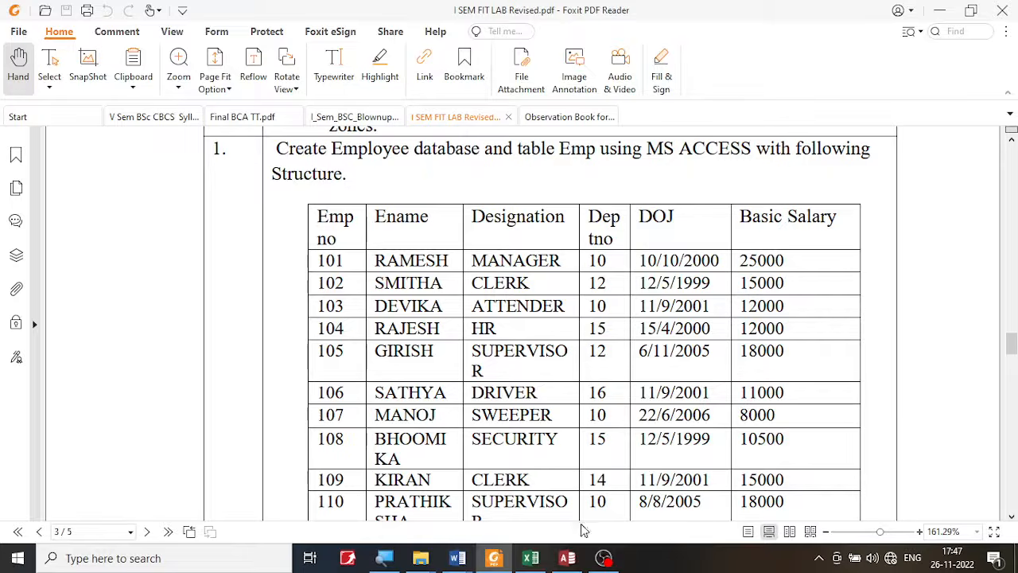
left_click(567, 559)
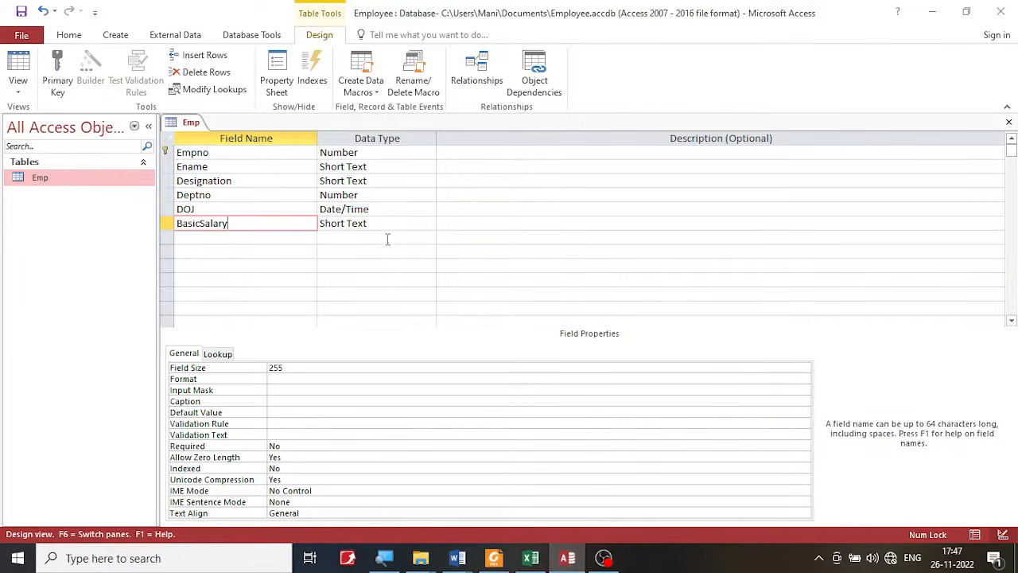
left_click(390, 223)
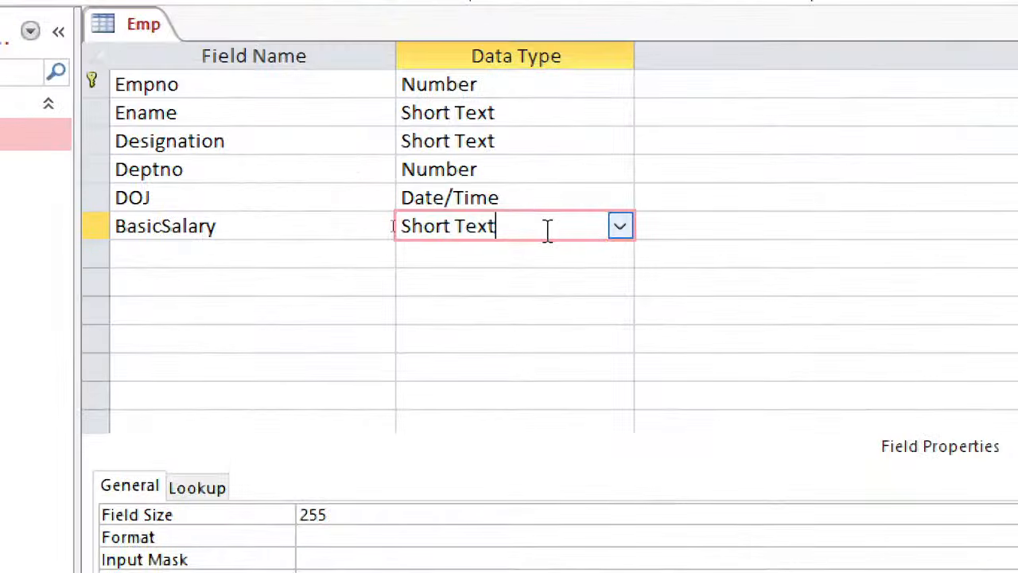
left_click(619, 227)
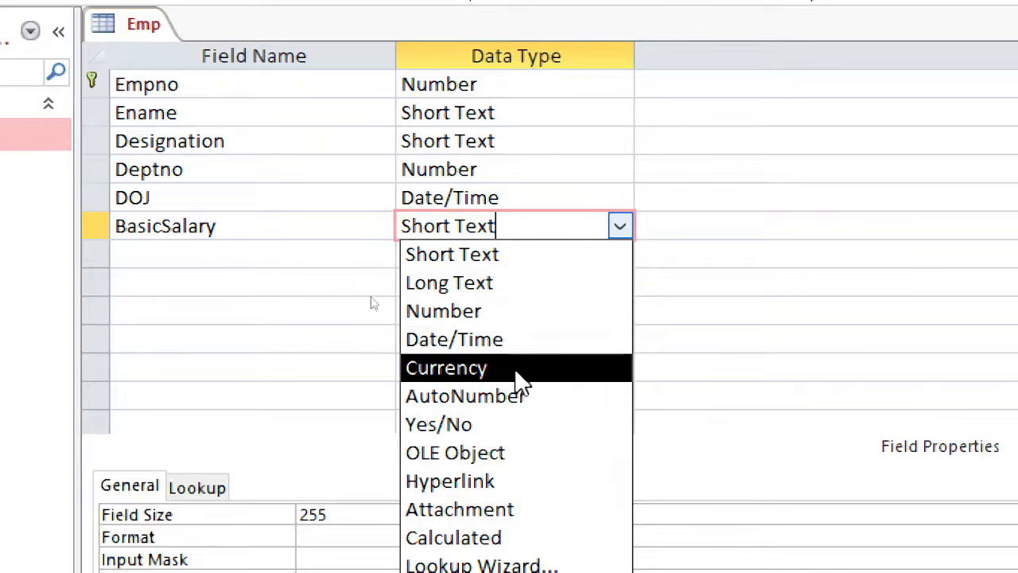
left_click(439, 372)
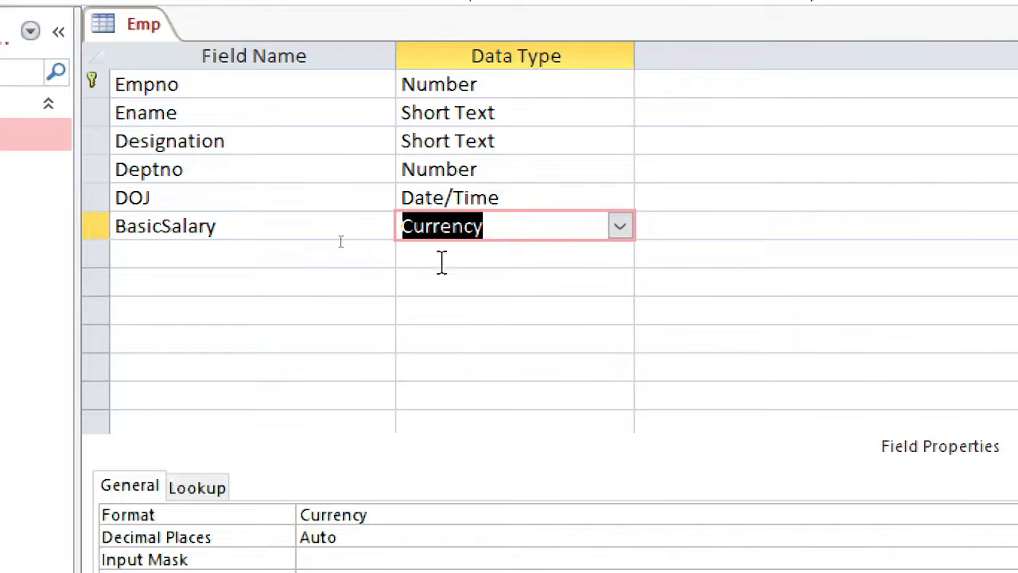
left_click(530, 227)
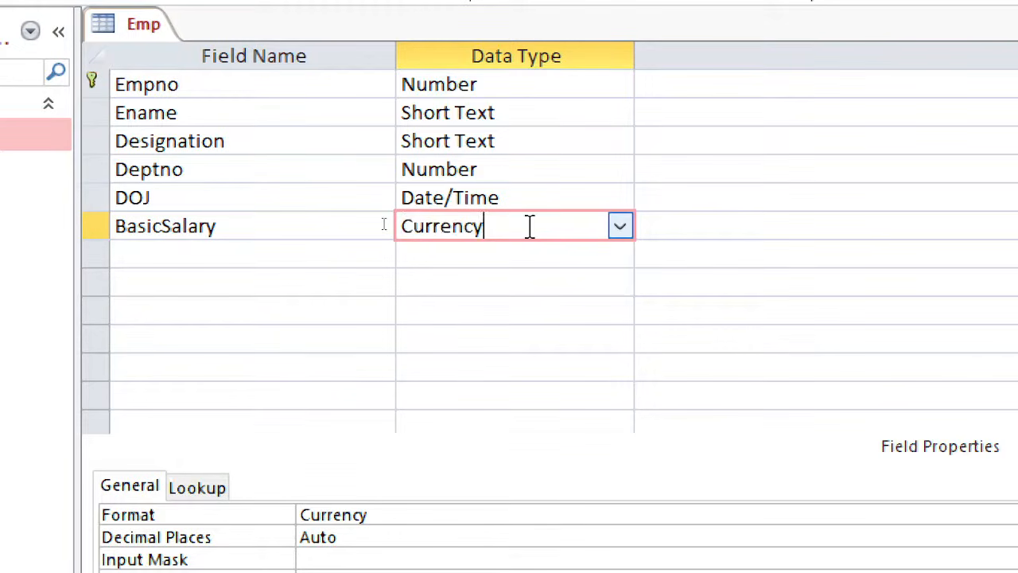
left_click(245, 205)
left_click(251, 225)
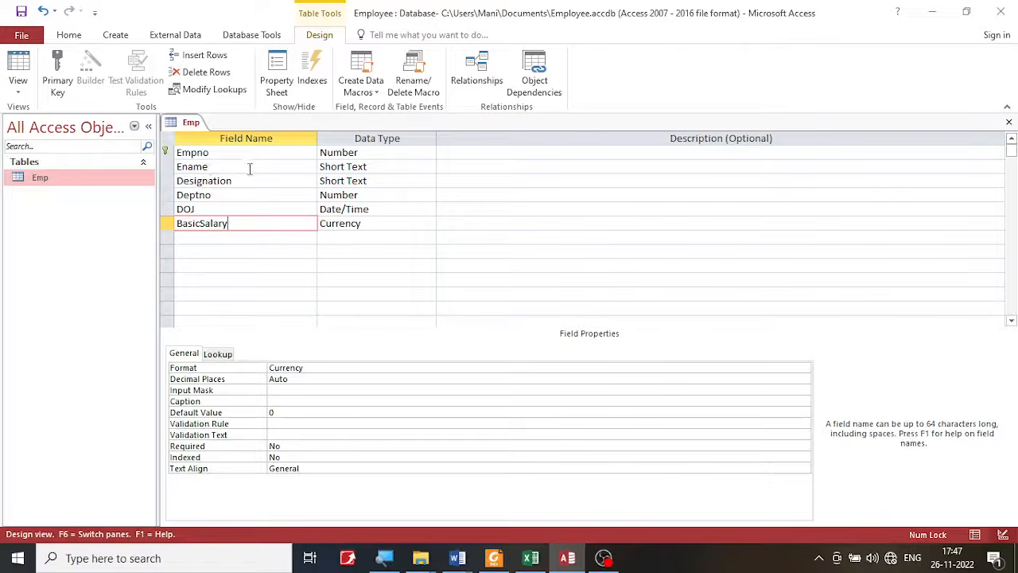
- Compare the fields with the lab PDF, then save the Emp table design and switch the table to Datasheet view
left_click(494, 559)
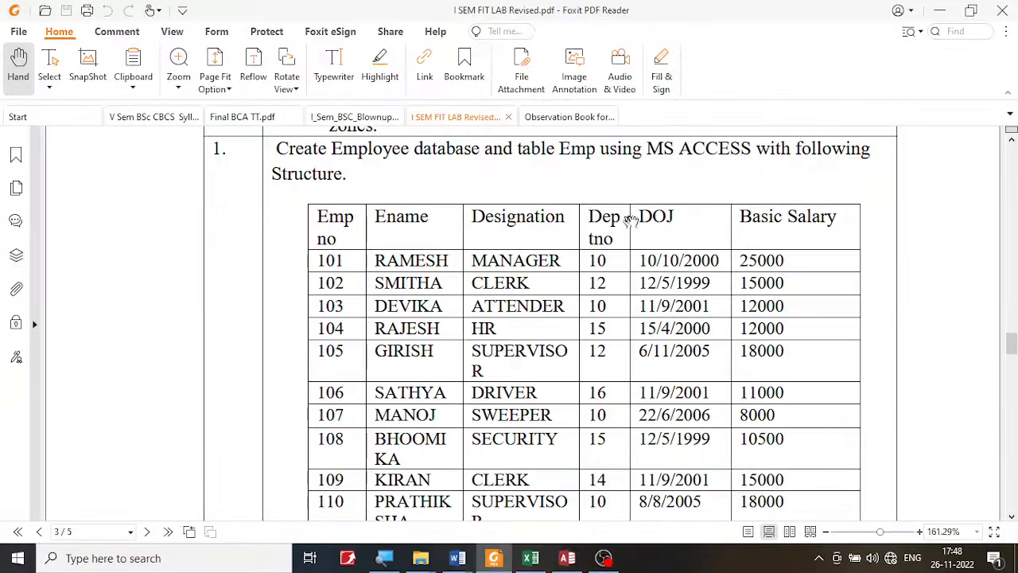
left_click(494, 559)
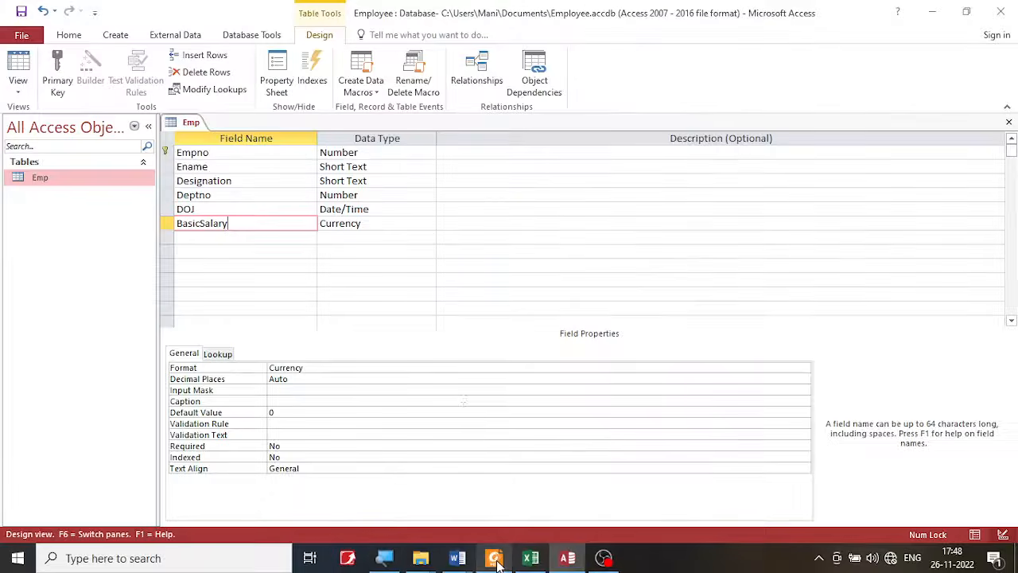
left_click(19, 17)
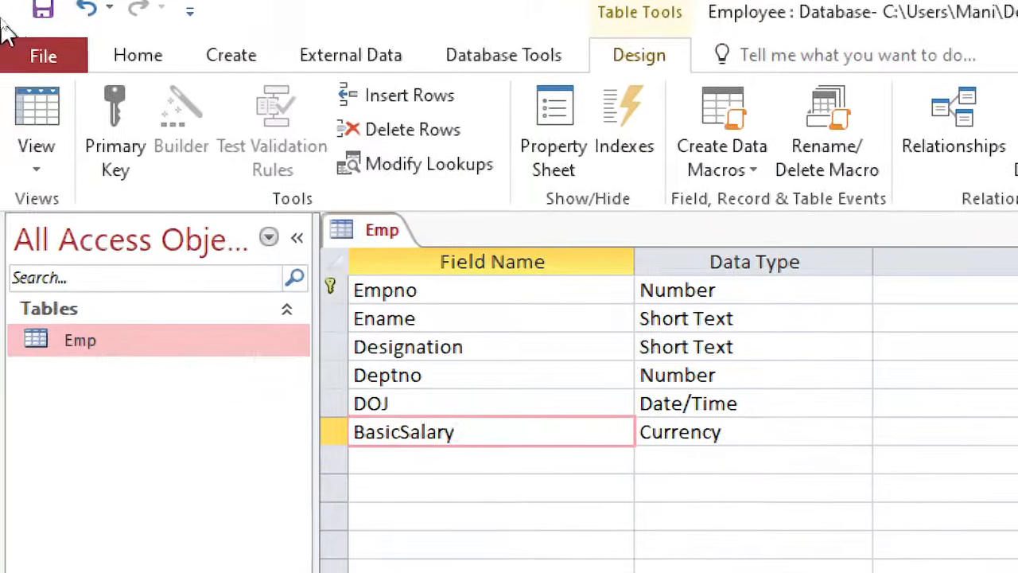
left_click(41, 9)
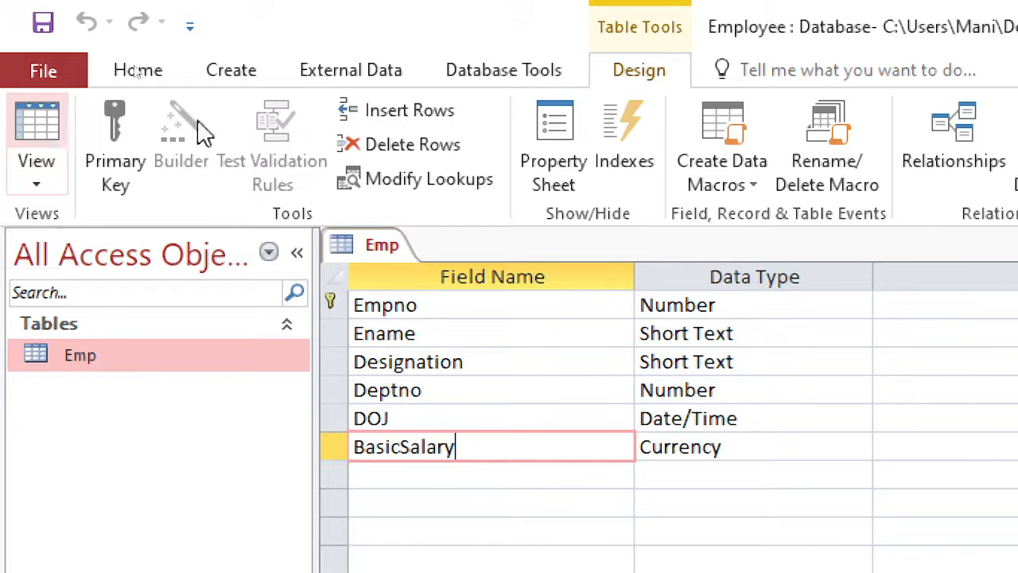
left_click(41, 135)
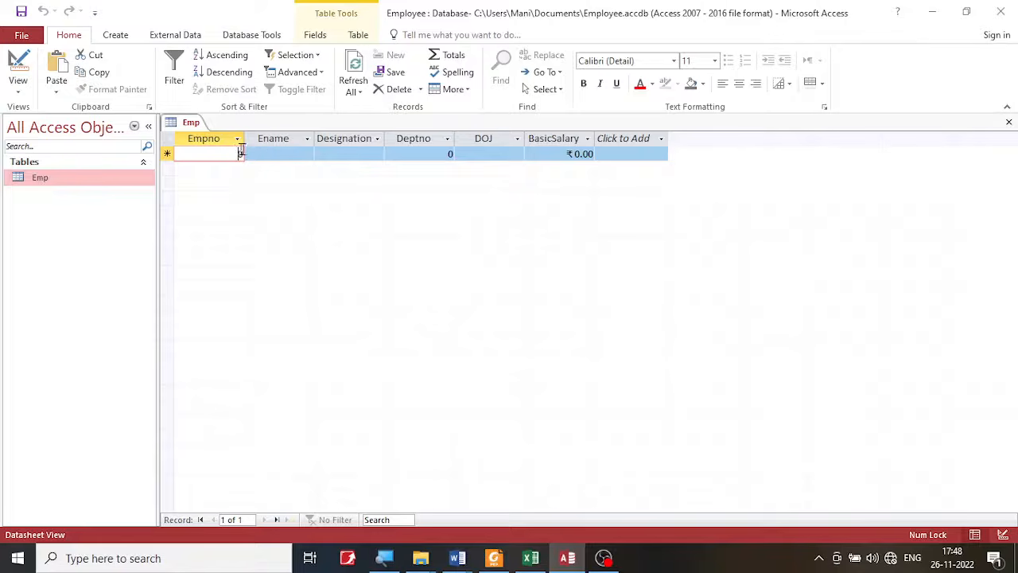
left_click(277, 153)
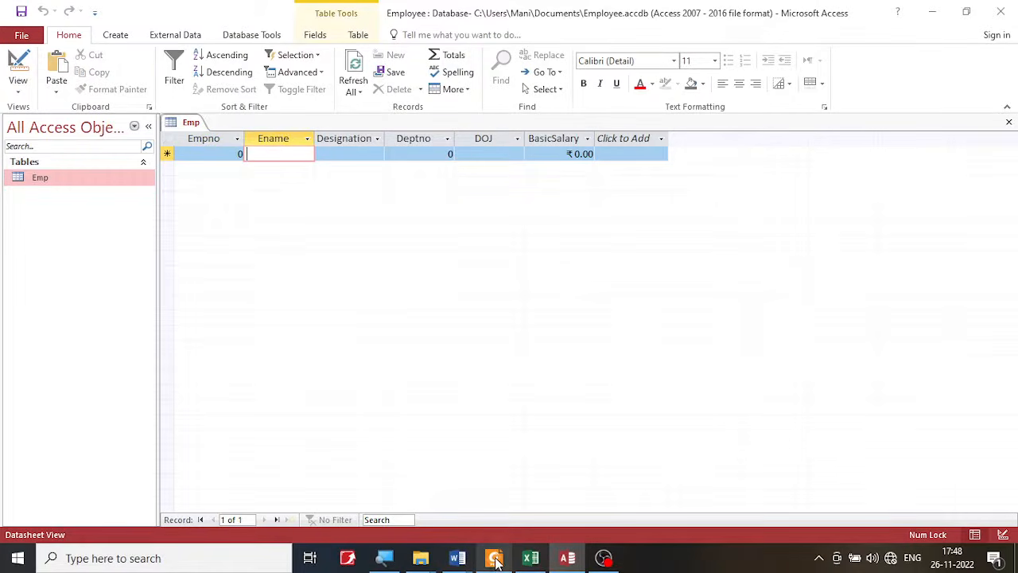
- Examine the employee records in the lab PDF and the matching rows in the Employee.xlsx workbook in Excel
left_click(494, 559)
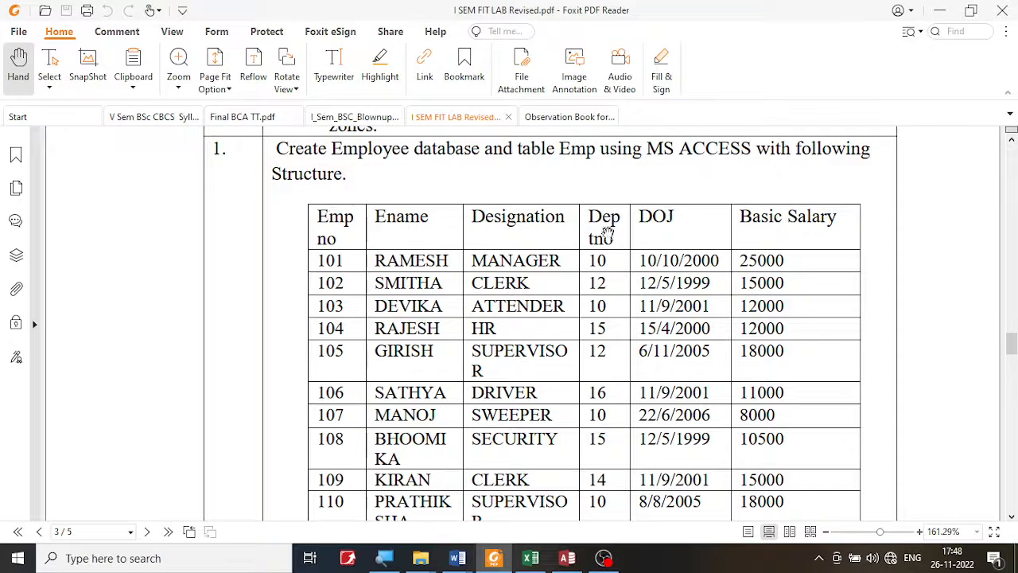
scroll(356, 318, "down", 1)
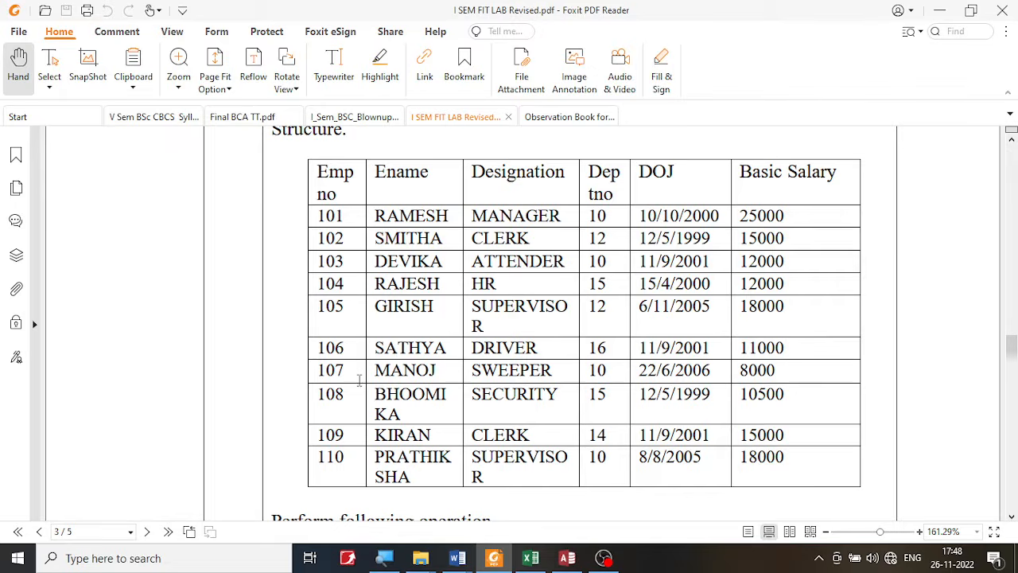
scroll(359, 364, "up", 1)
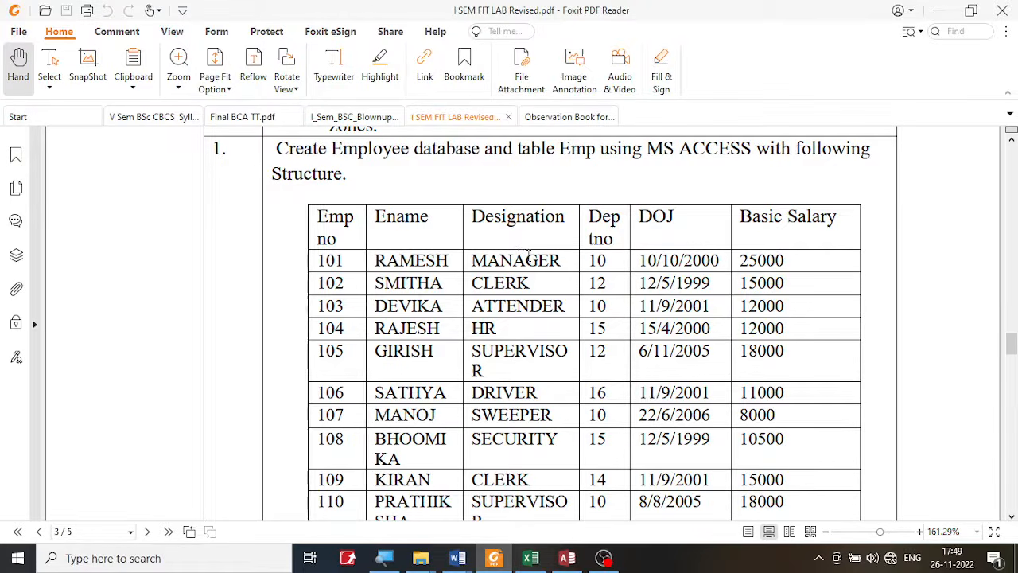
left_click(532, 556)
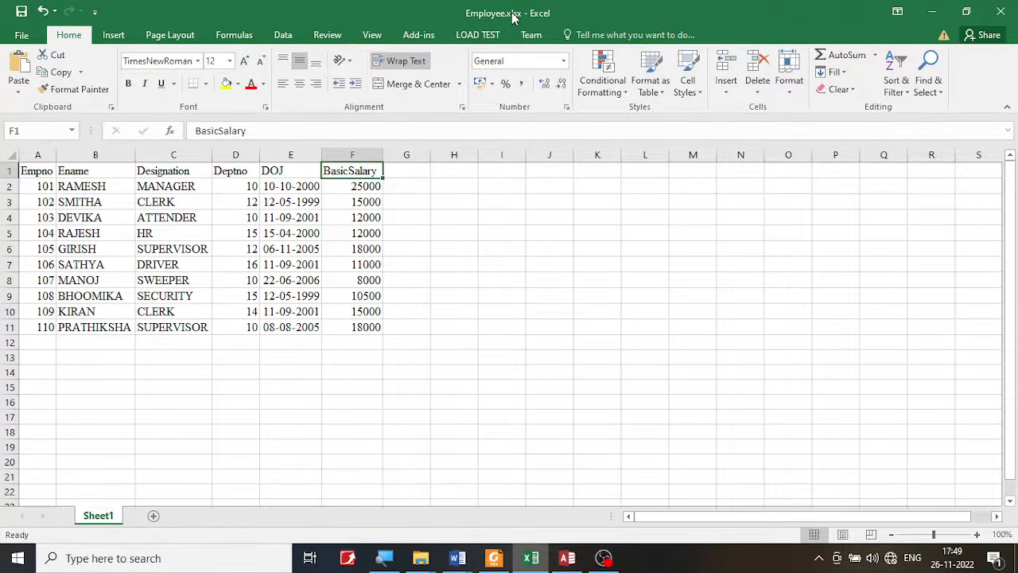
left_click(567, 557)
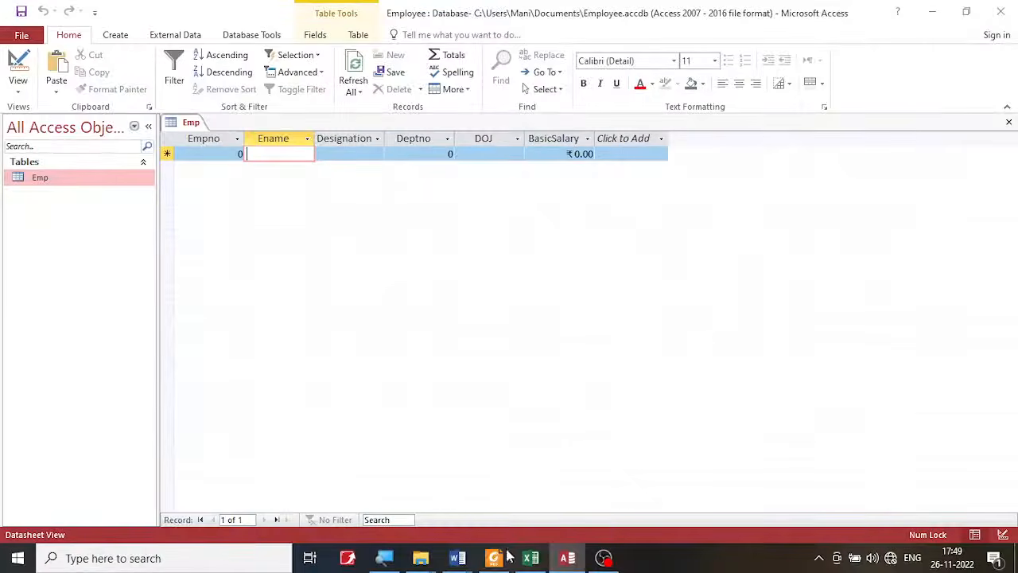
left_click(531, 558)
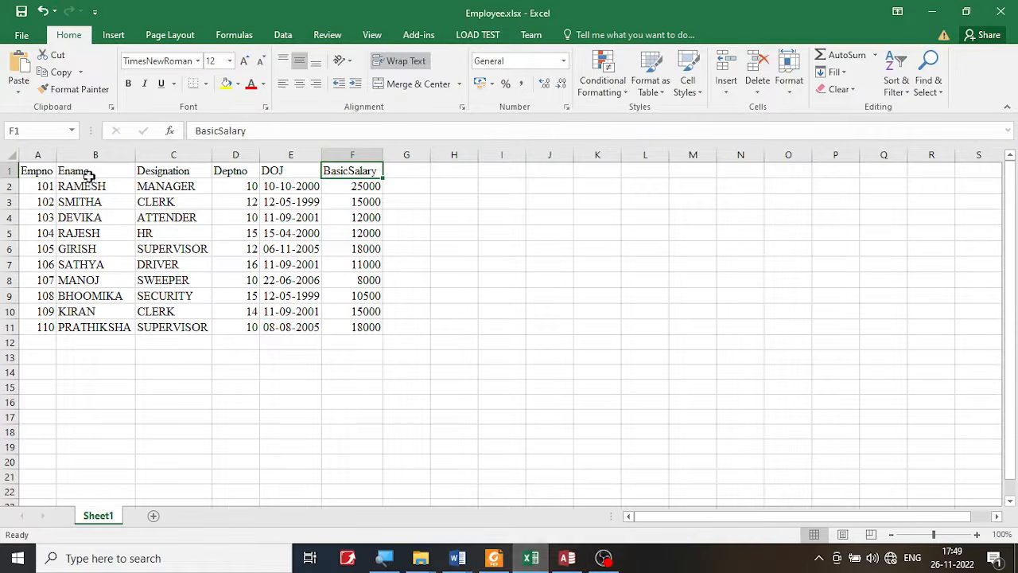
left_click(46, 186)
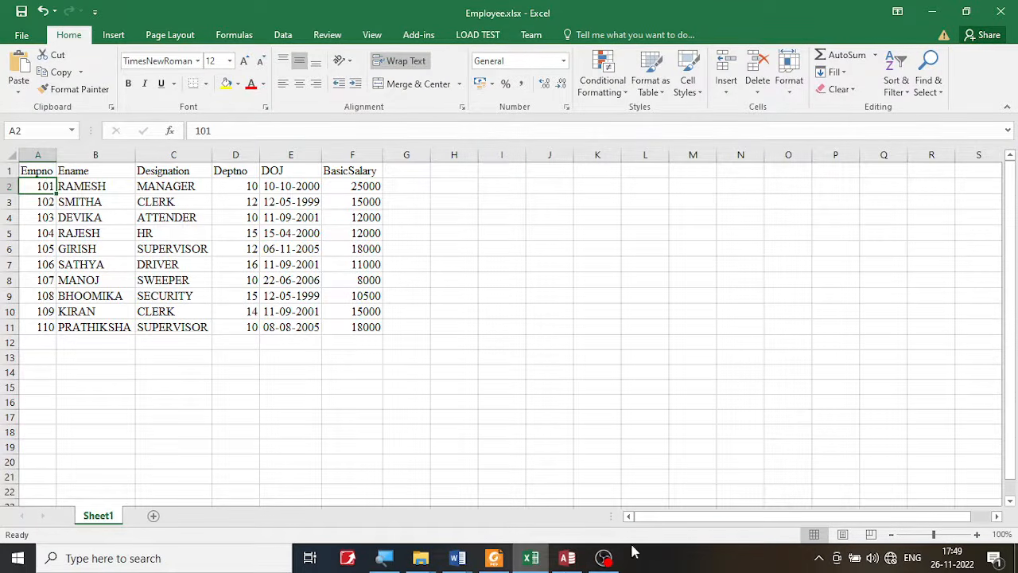
- Return to Access and enter the first Emp record with Empno 101 and the employee's name in Ename
left_click(567, 557)
left_click(227, 155)
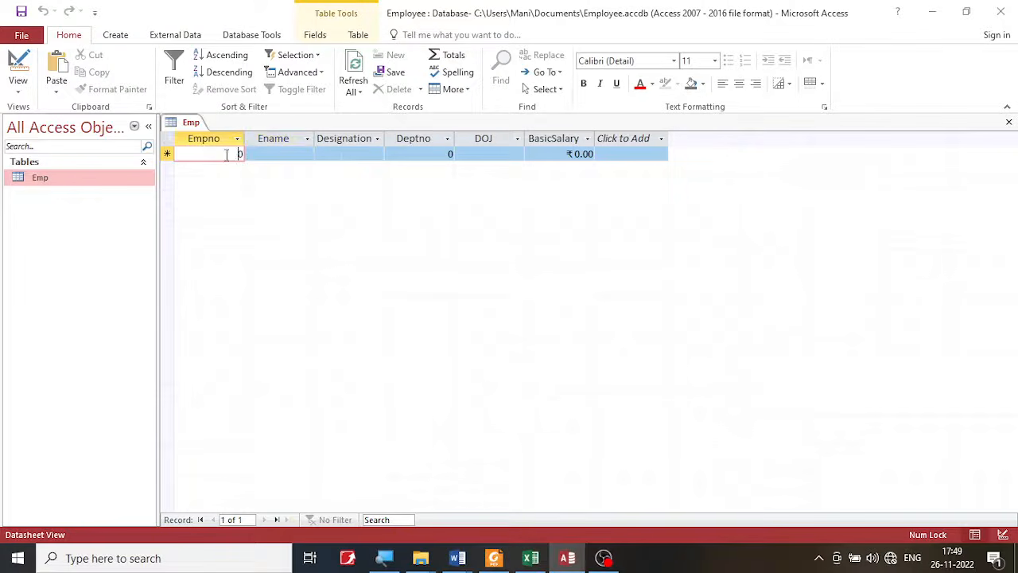
type("1010")
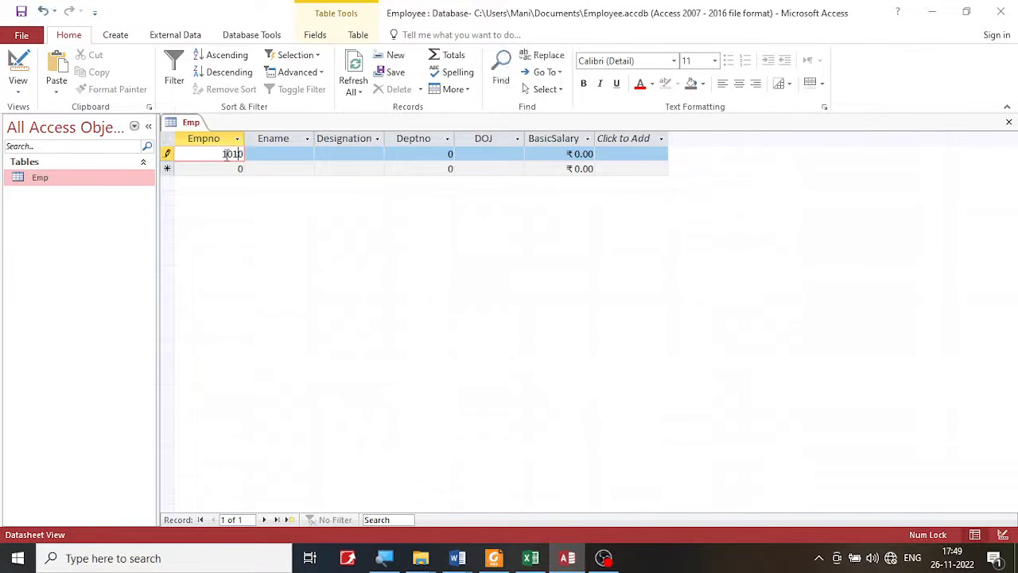
key("BackSpace")
type("1")
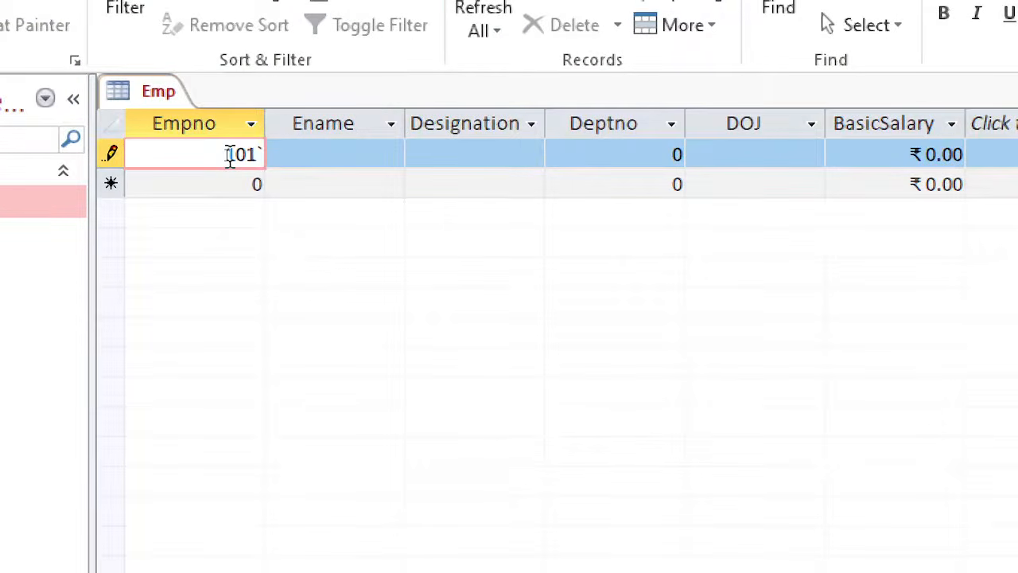
key("BackSpace")
key("Tab")
type("Ra")
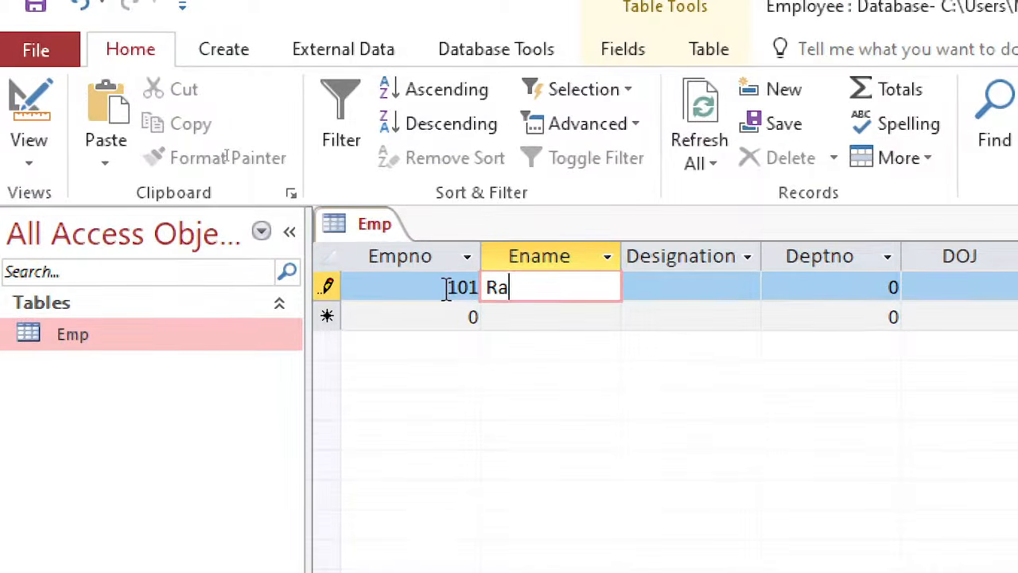
type("mesj")
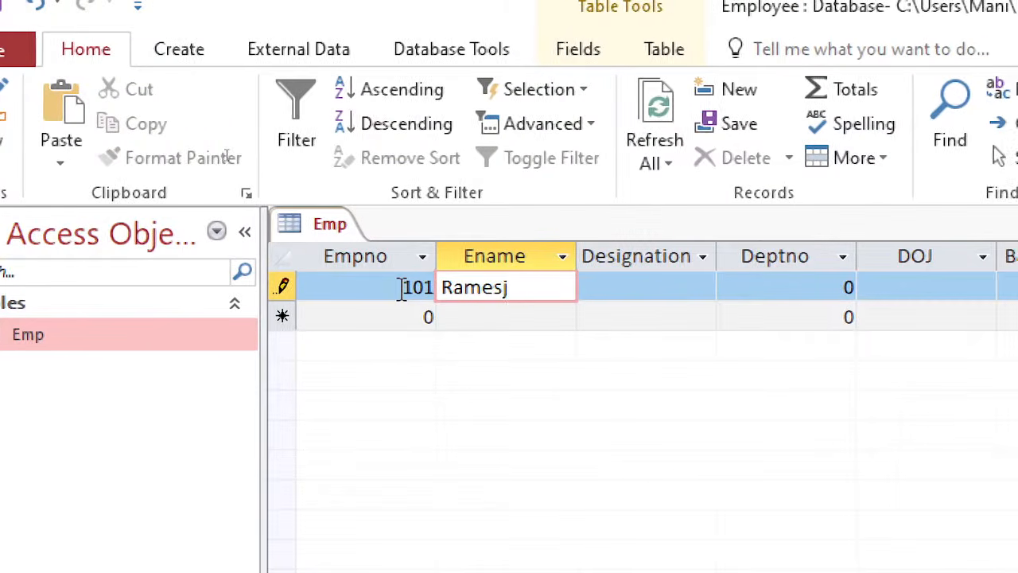
key("BackSpace")
type("h")
key("Tab")
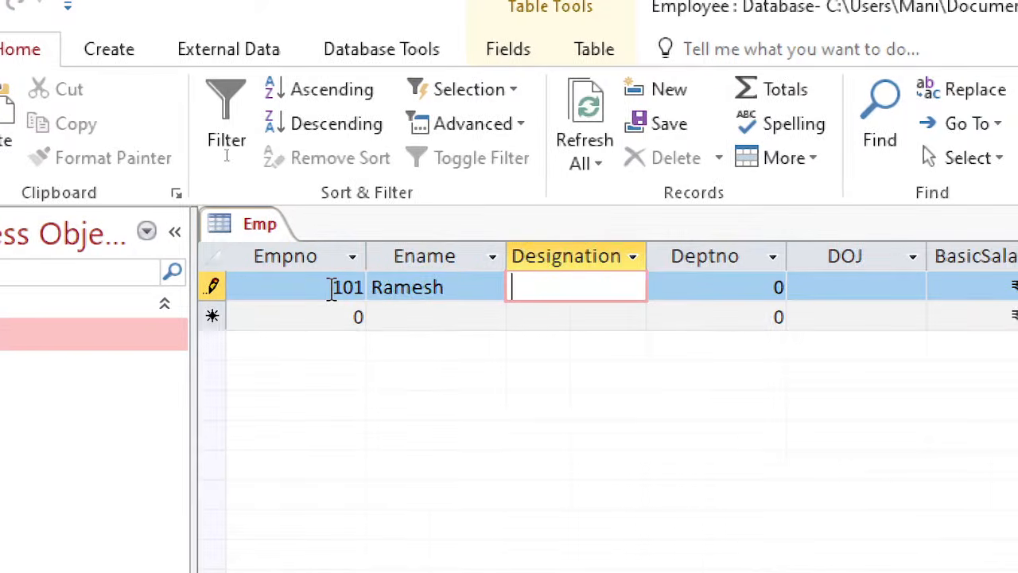
key("Tab")
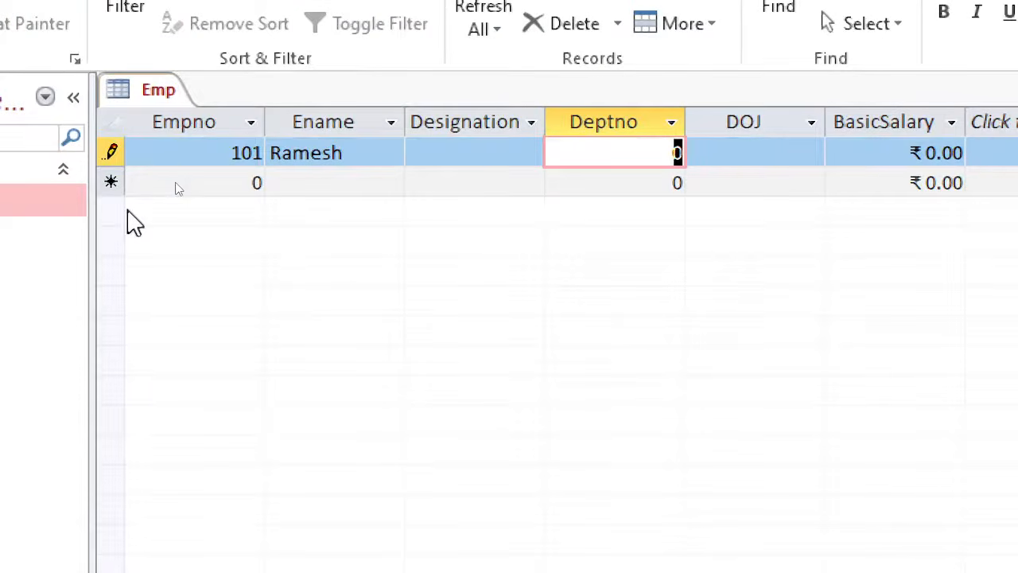
- Add a second record to the Emp datasheet with Empno 102 and leave its other fields unfilled
left_click(152, 182)
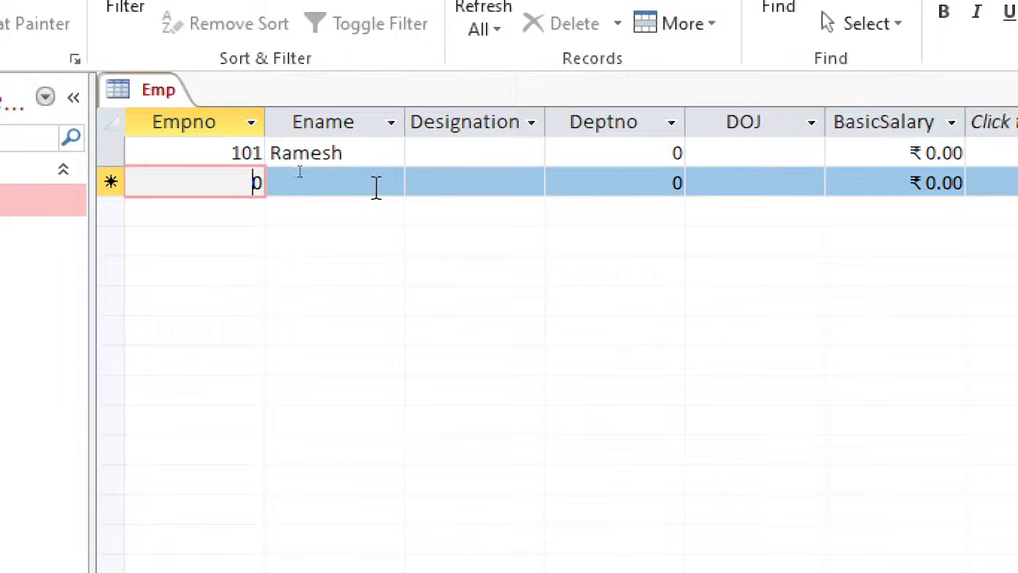
type("1020")
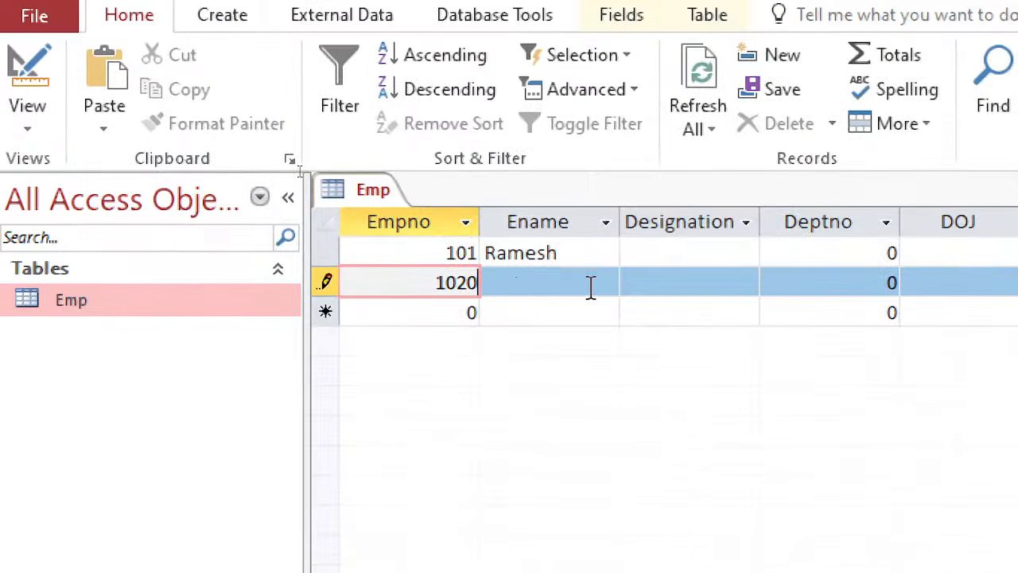
key("BackSpace")
key("Tab")
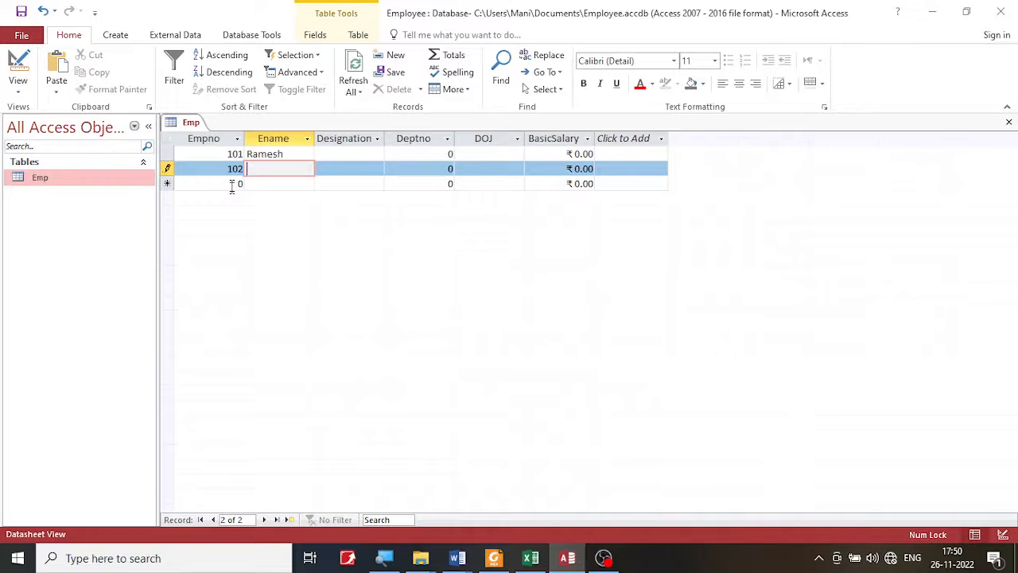
left_click(452, 318)
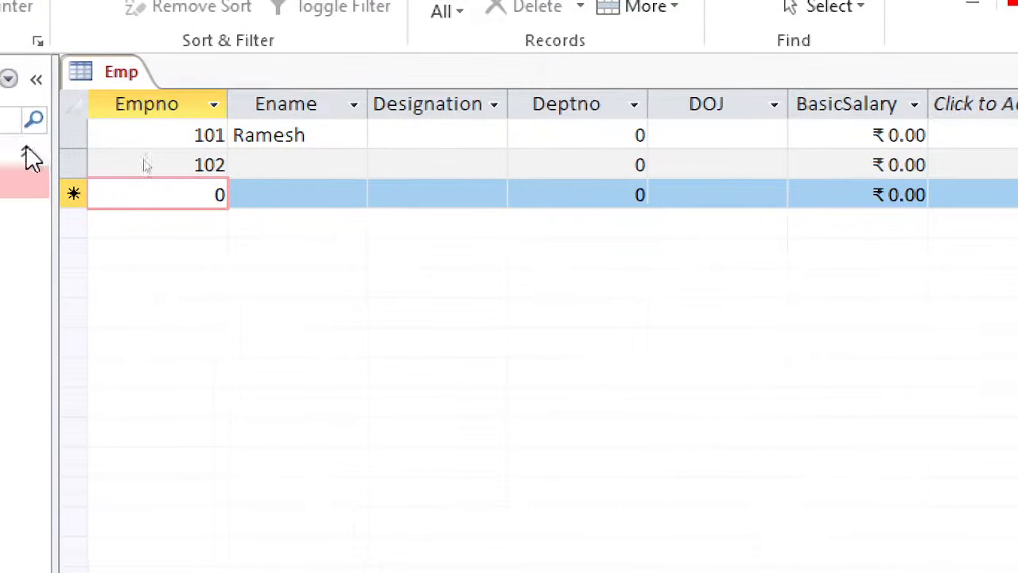
- Delete the record with Empno 101 from the Emp datasheet and confirm the deletion
left_click(89, 135)
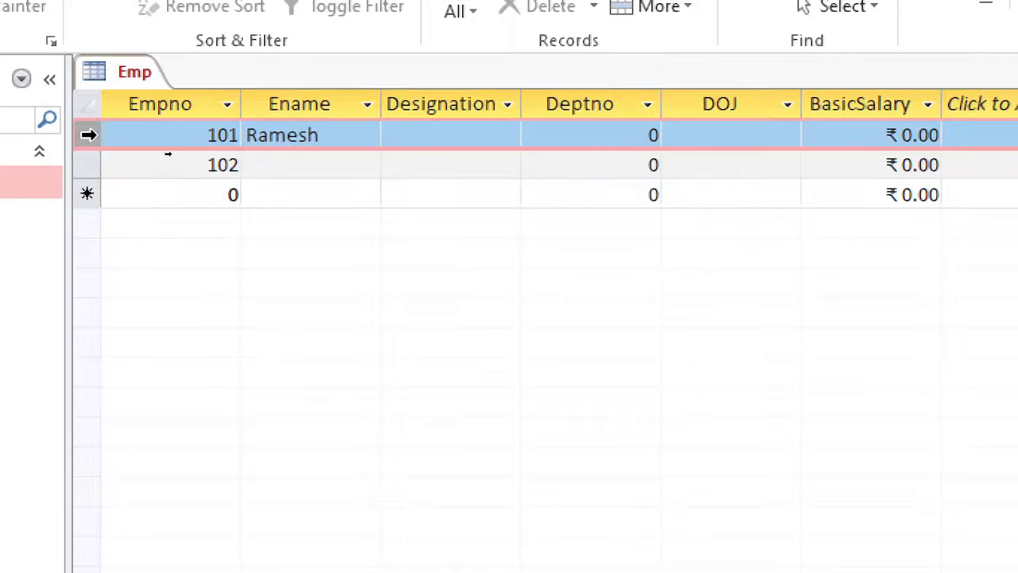
left_click_drag(88, 135, 87, 164)
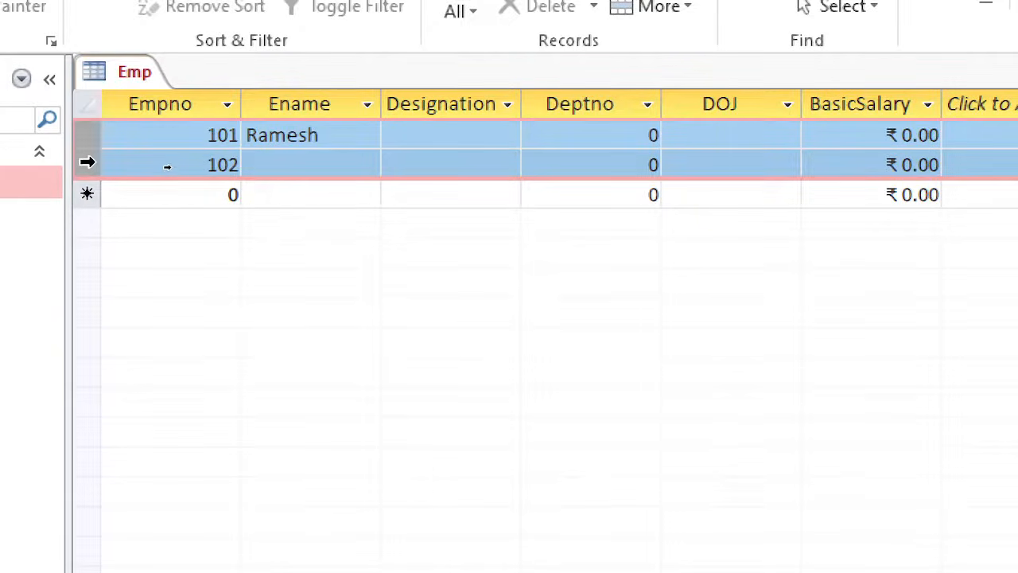
right_click(88, 164)
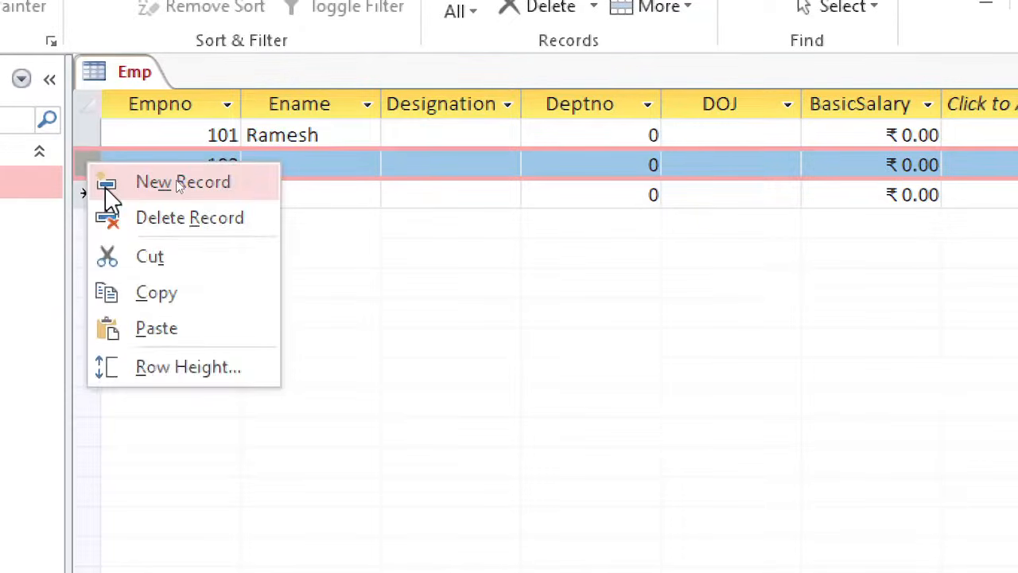
left_click(106, 189)
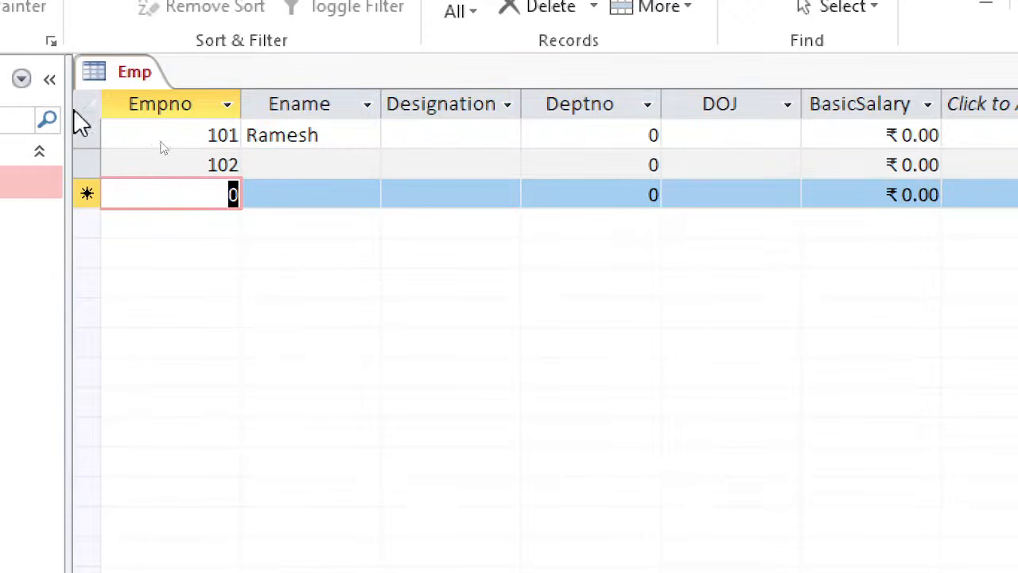
left_click(94, 132)
right_click(94, 131)
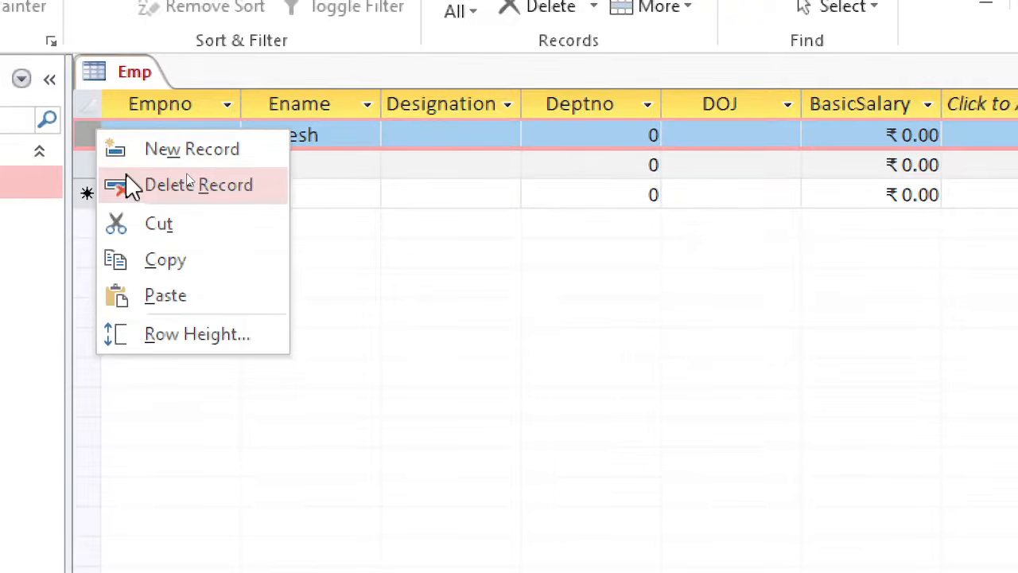
left_click(129, 185)
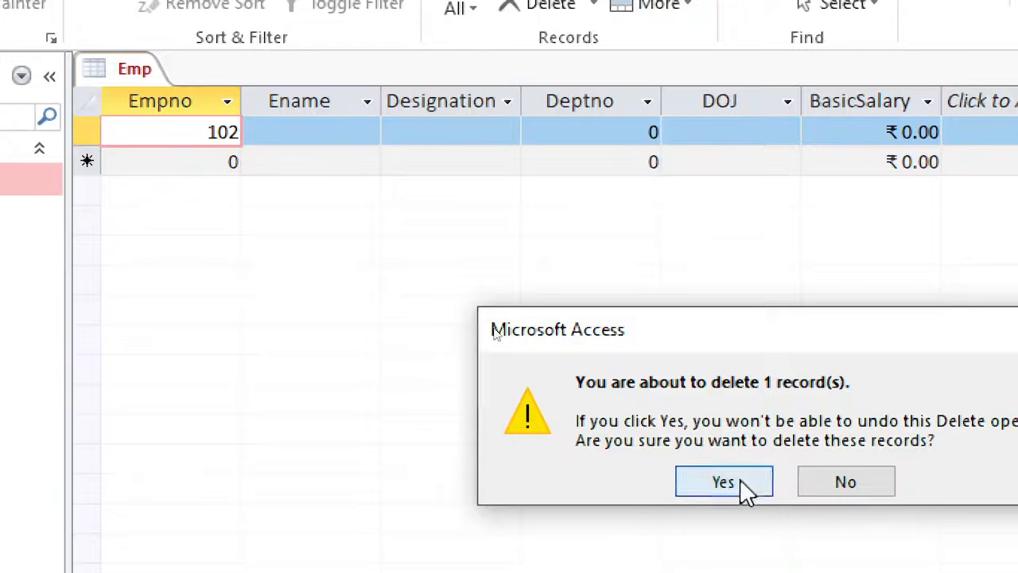
left_click(742, 486)
- Delete the record with Empno 102 as well, confirming the deletion so the Emp table is emptied
left_click(87, 132)
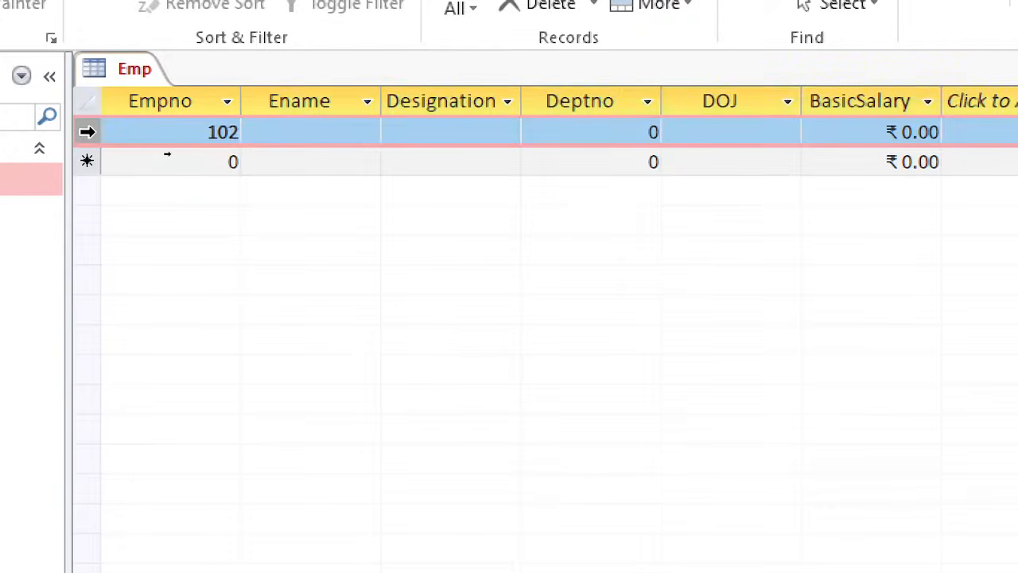
right_click(88, 133)
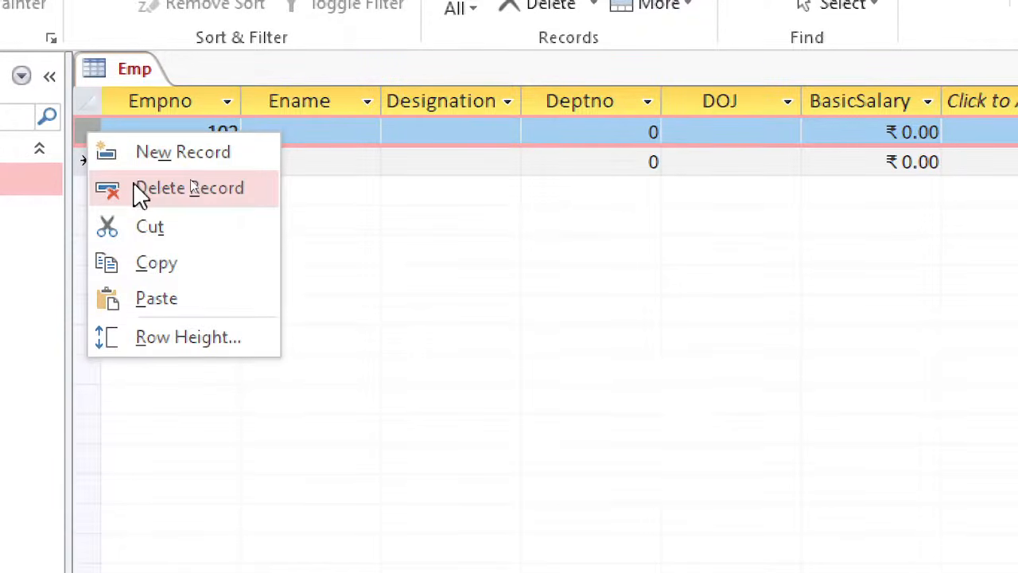
left_click(83, 123)
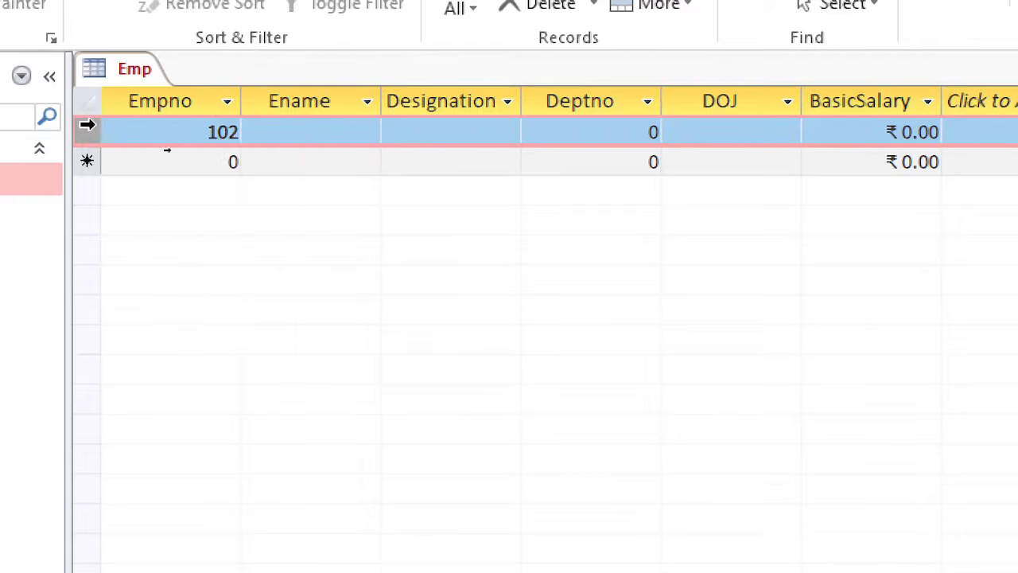
right_click(88, 126)
left_click(118, 182)
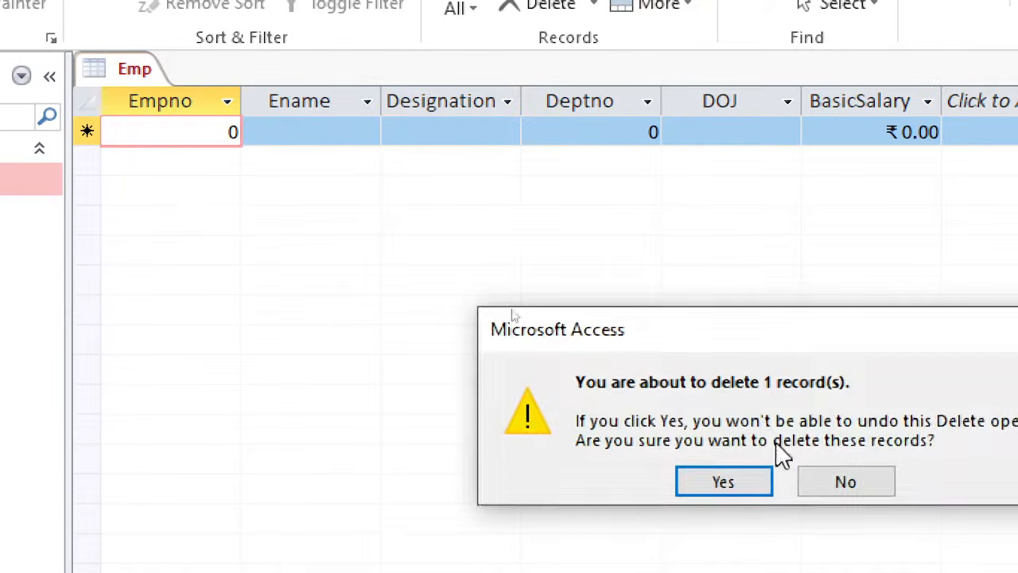
left_click_drag(772, 343, 552, 200)
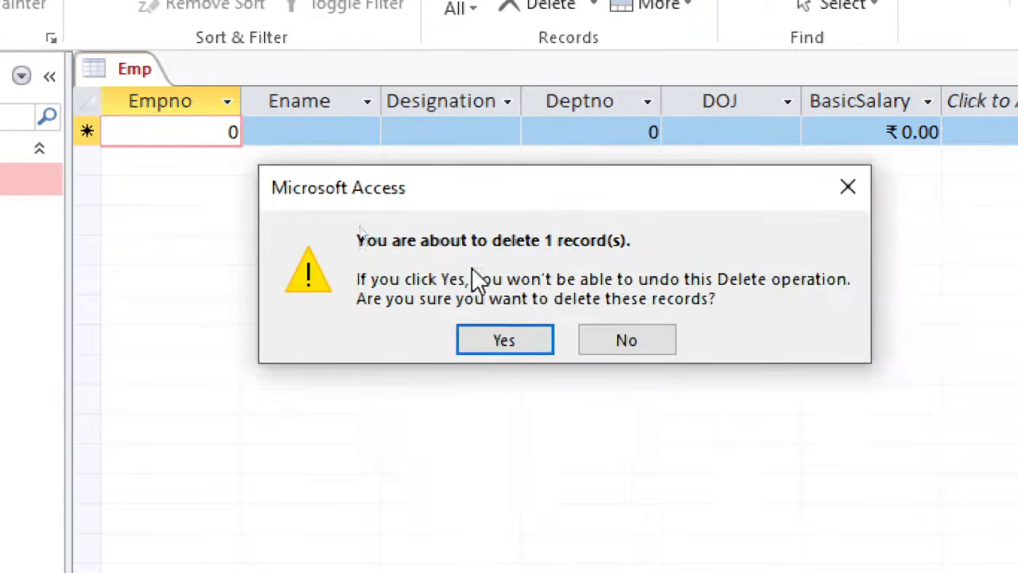
left_click(486, 350)
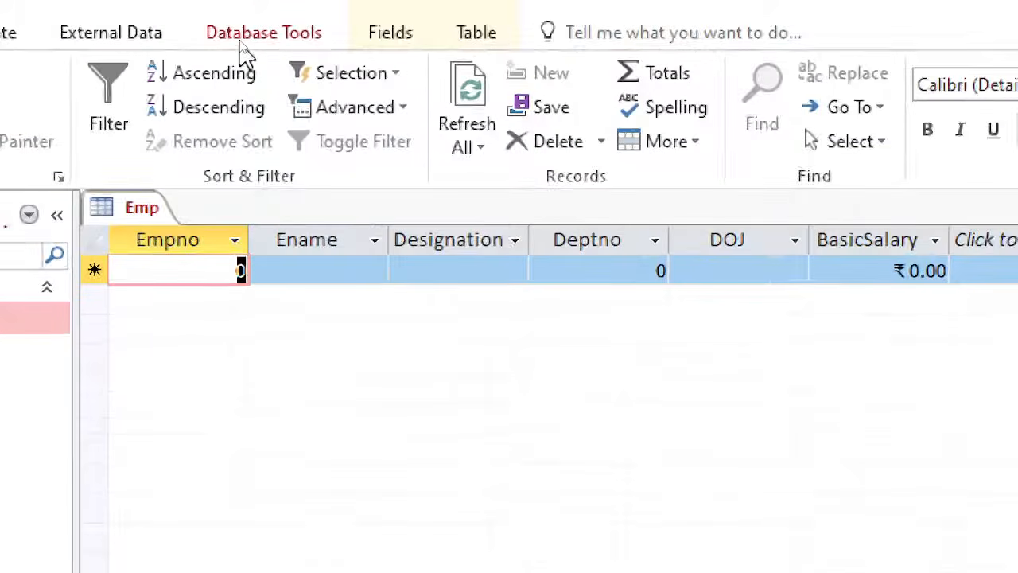
- Start an Excel spreadsheet import and set it to append a copy of the records to the Emp table
left_click(130, 33)
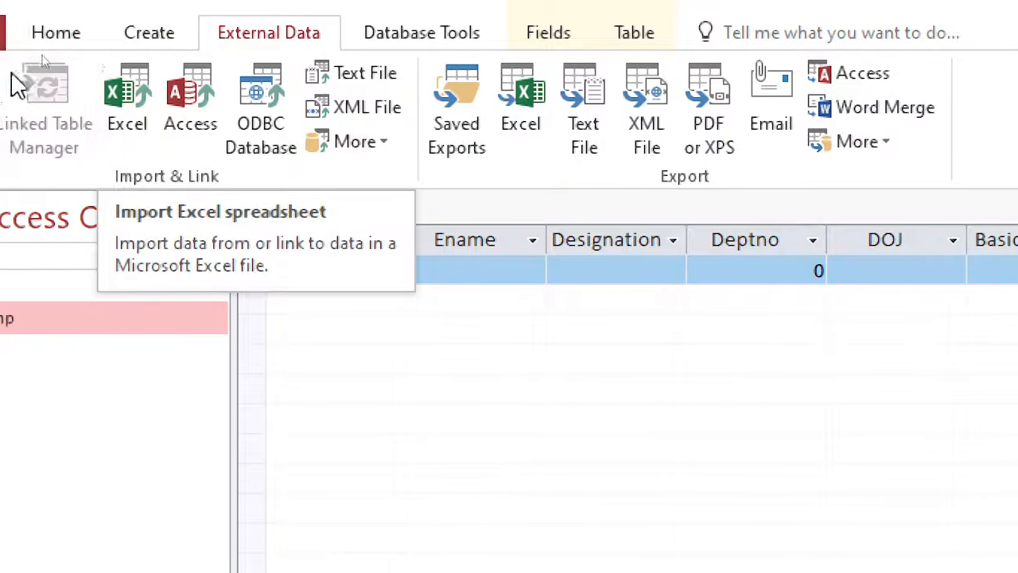
left_click(89, 95)
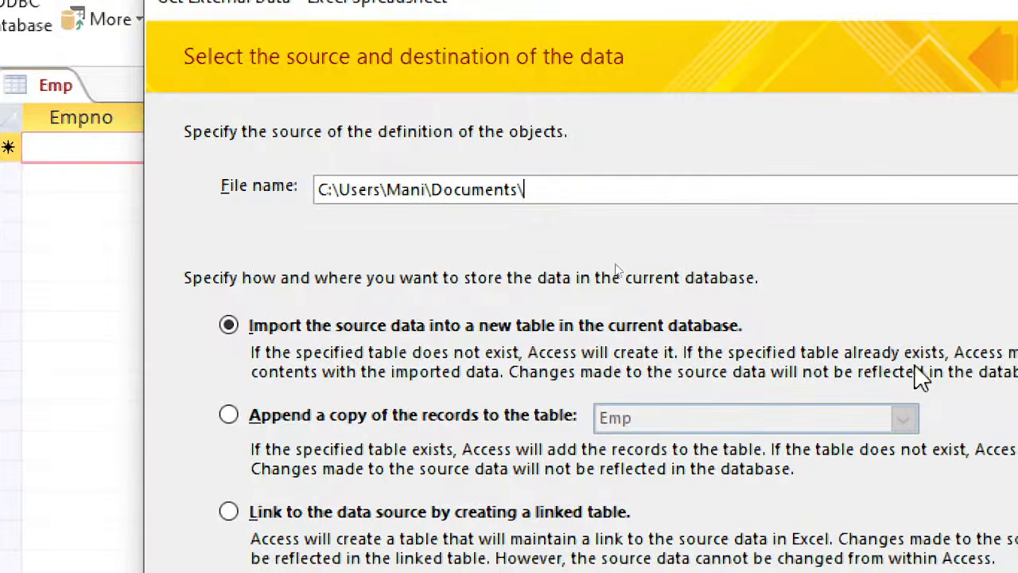
left_click(228, 415)
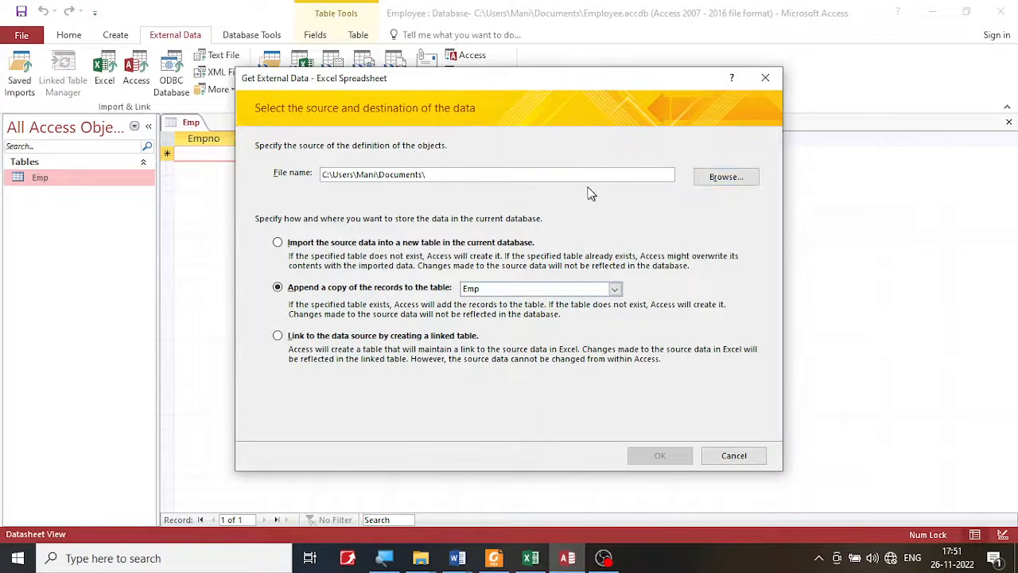
left_click_drag(584, 170, 213, 167)
type("Basic Salary")
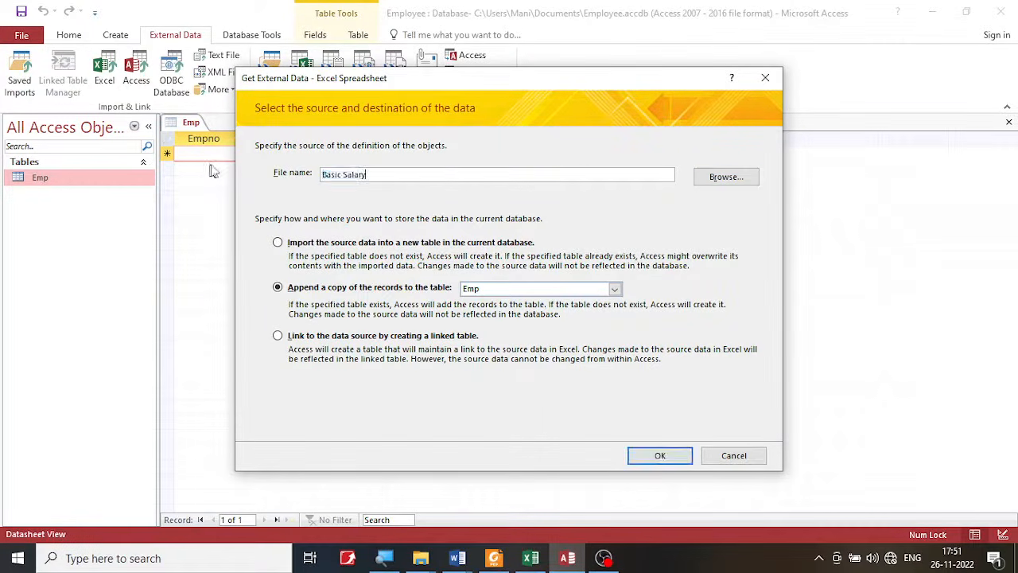
left_click_drag(379, 170, 277, 179)
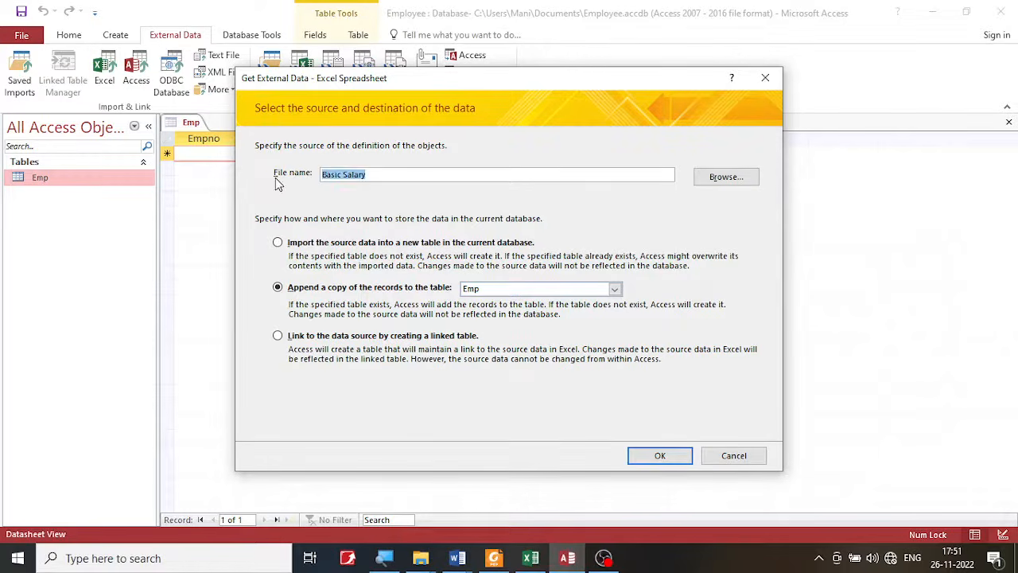
key("BackSpace")
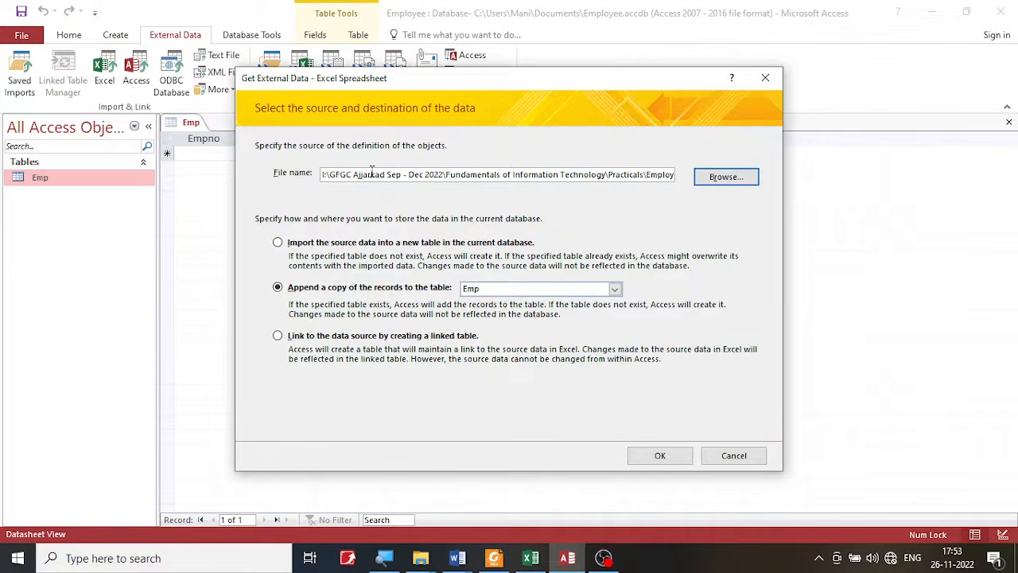
- Check the import's source file path, examine the employee rows of Employee.xlsx in Excel, and return to the import in Access
left_click_drag(359, 175, 631, 175)
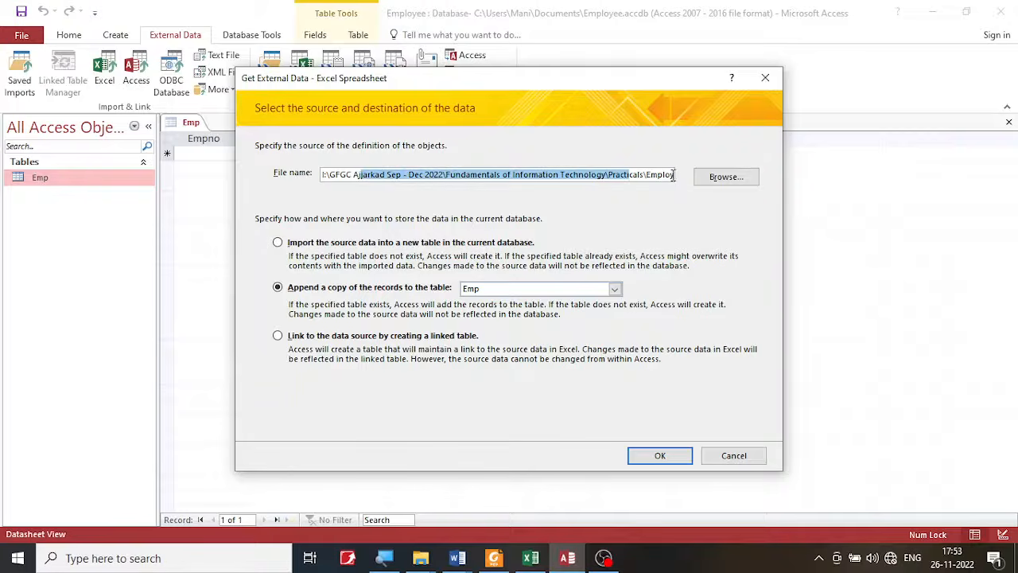
left_click(671, 174)
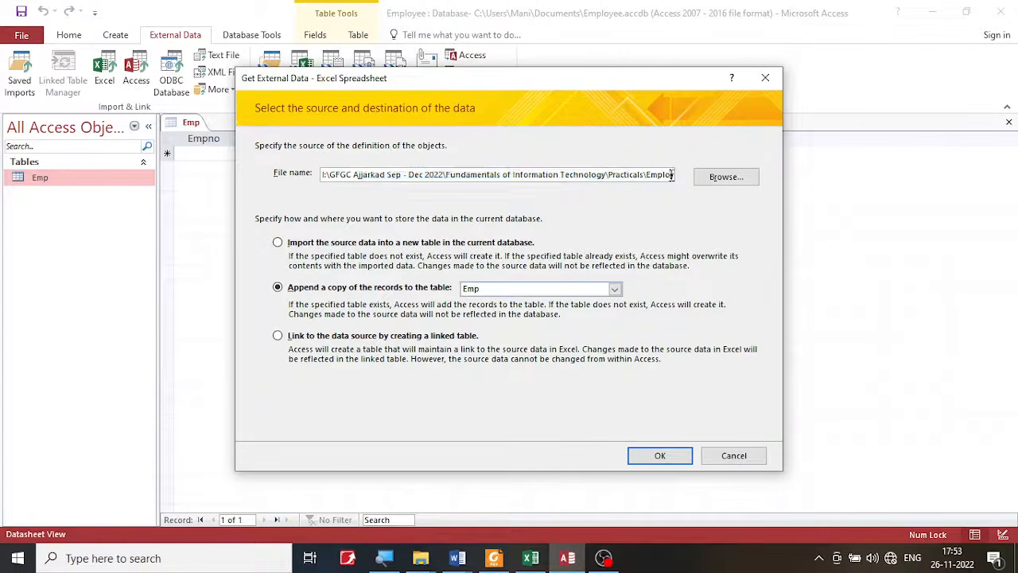
left_click(667, 456)
left_click(531, 557)
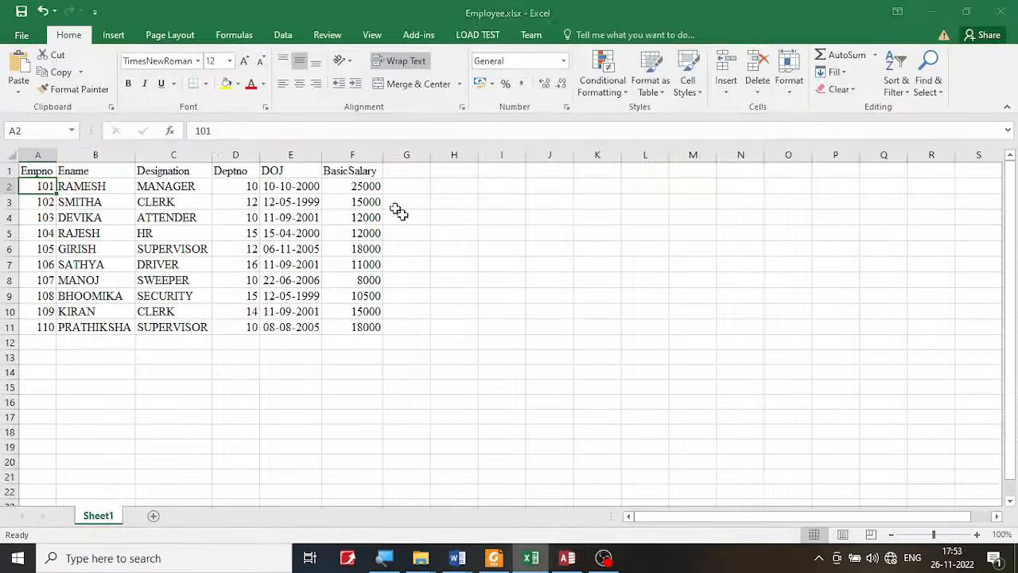
left_click(932, 12)
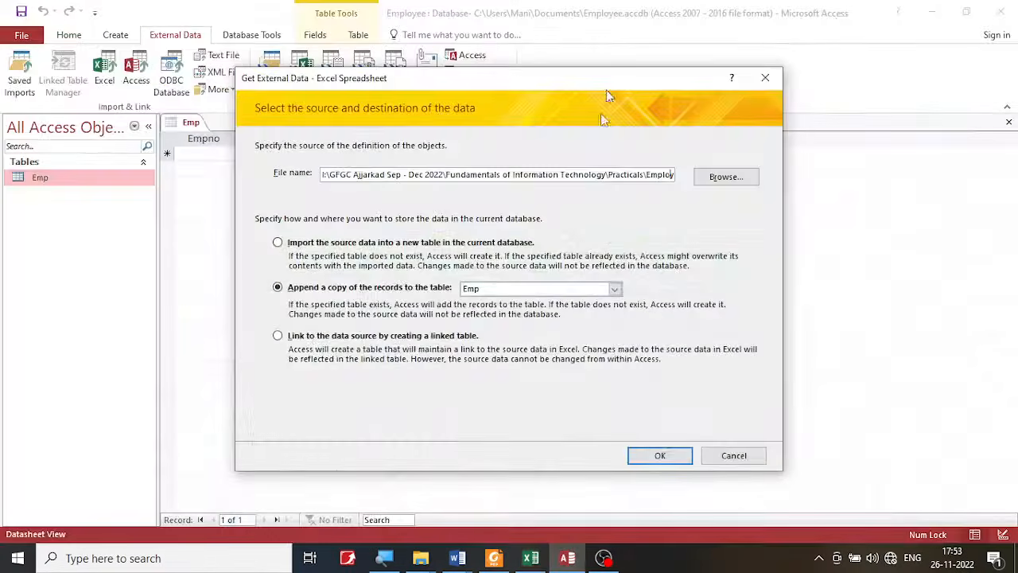
- Append the Employee.xlsx records to Emp, agreeing to save and close the open table, and finish without saving the import steps
left_click(660, 455)
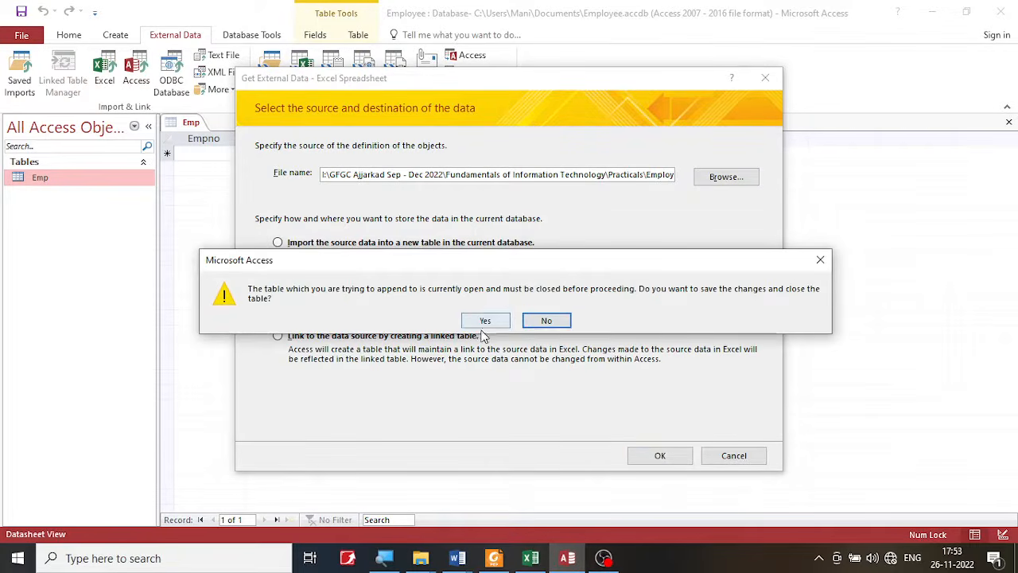
left_click(483, 320)
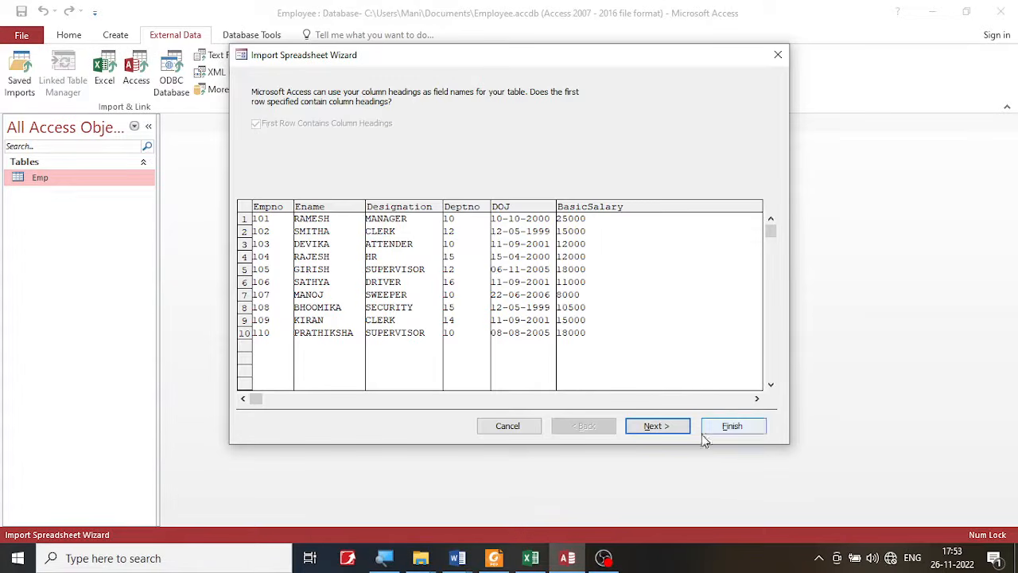
left_click(656, 427)
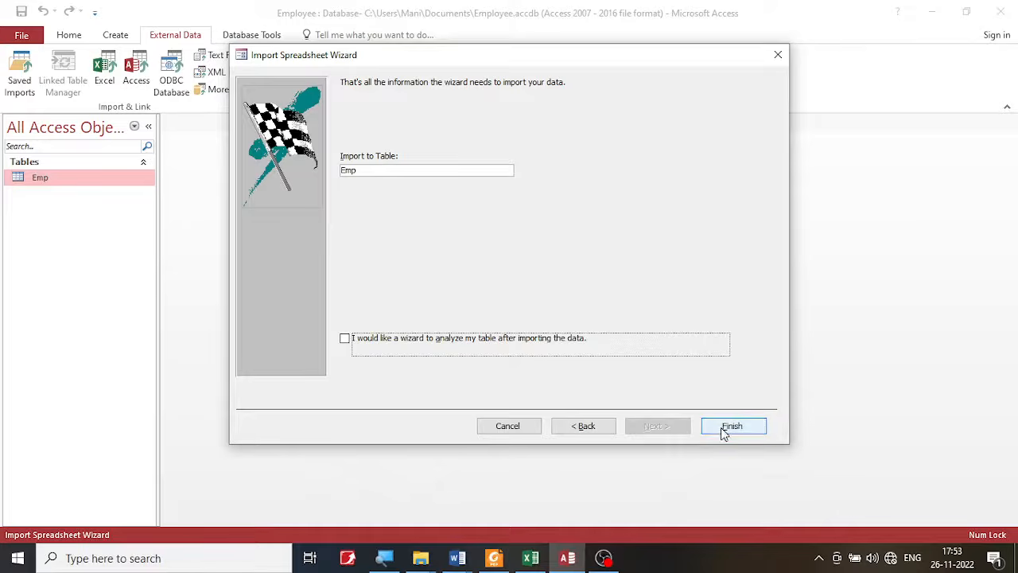
left_click(722, 431)
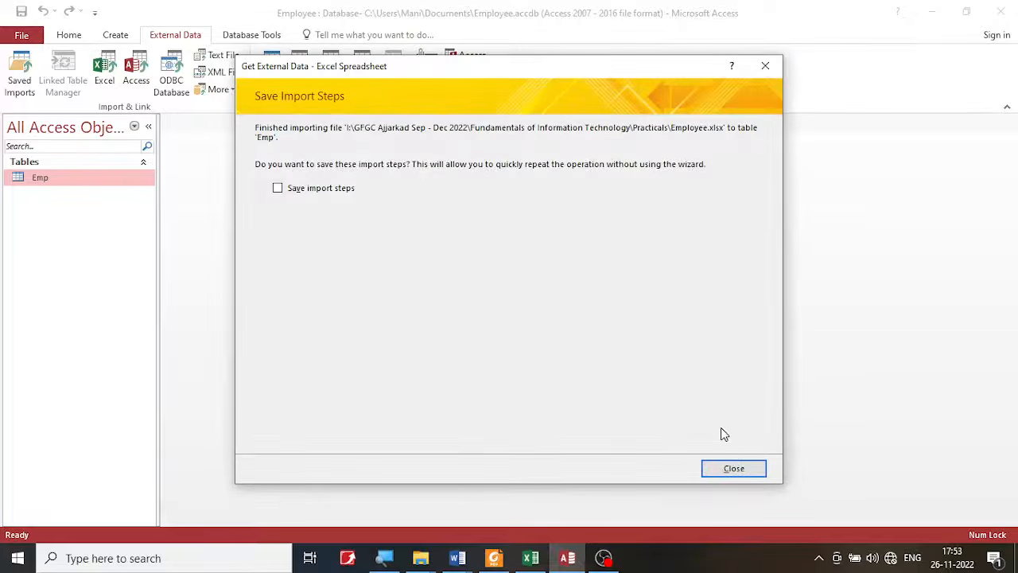
left_click(732, 475)
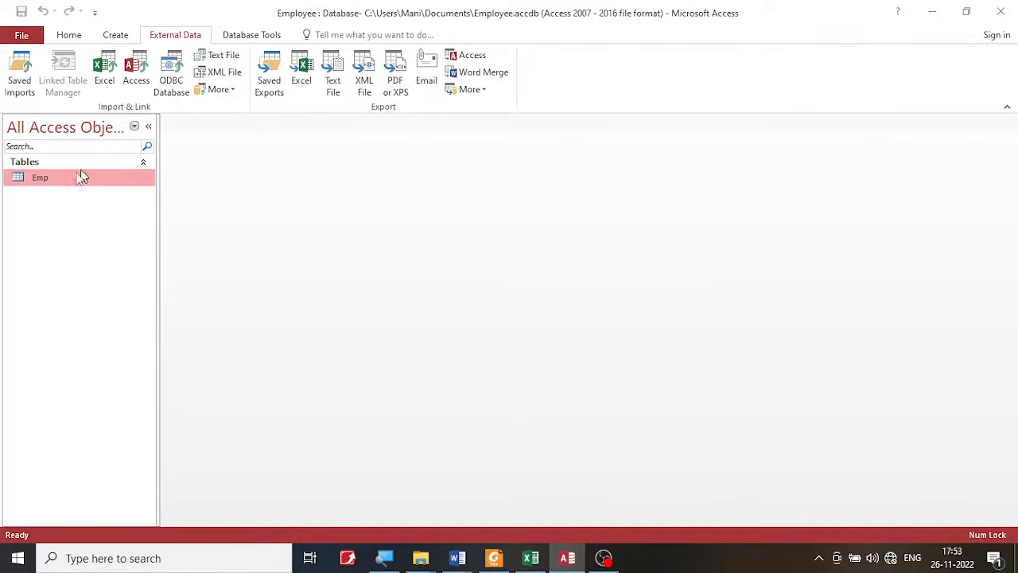
- Open the Emp table and, in a new record, repeat the Designation SUPERVISOR from the record above
double_click(35, 176)
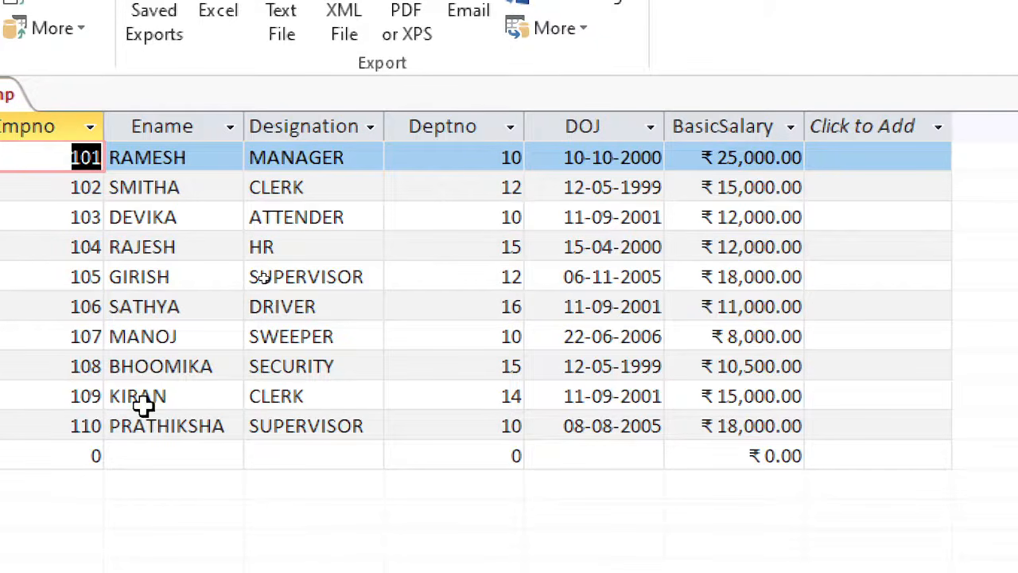
left_click(288, 455)
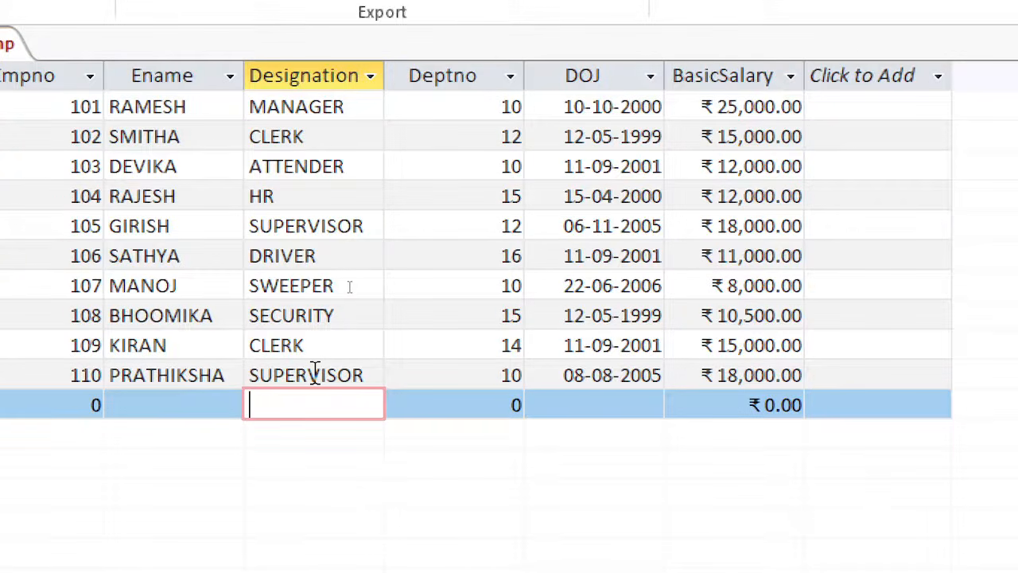
key("ctrl+apostrophe")
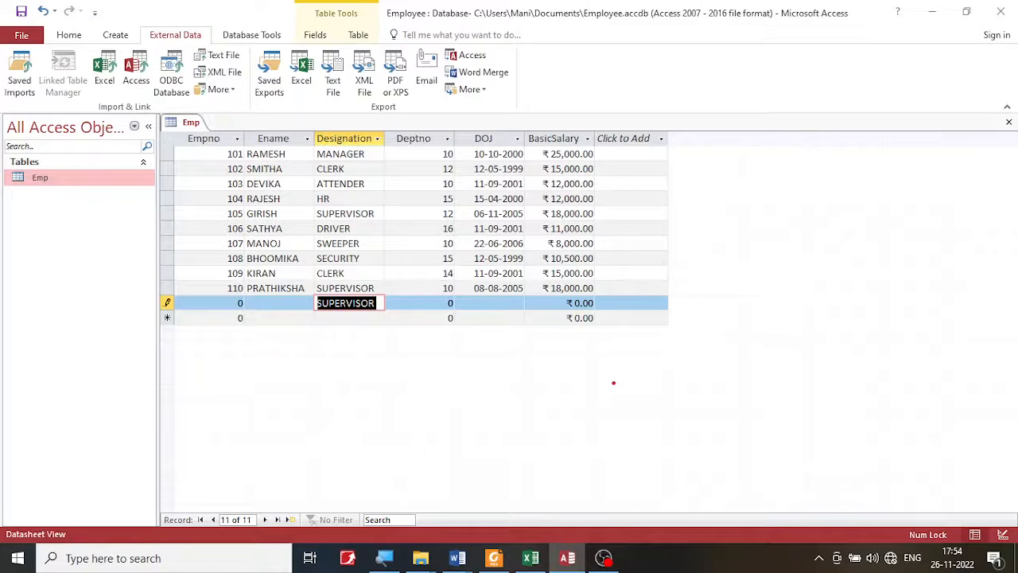
type("CTRL + ")
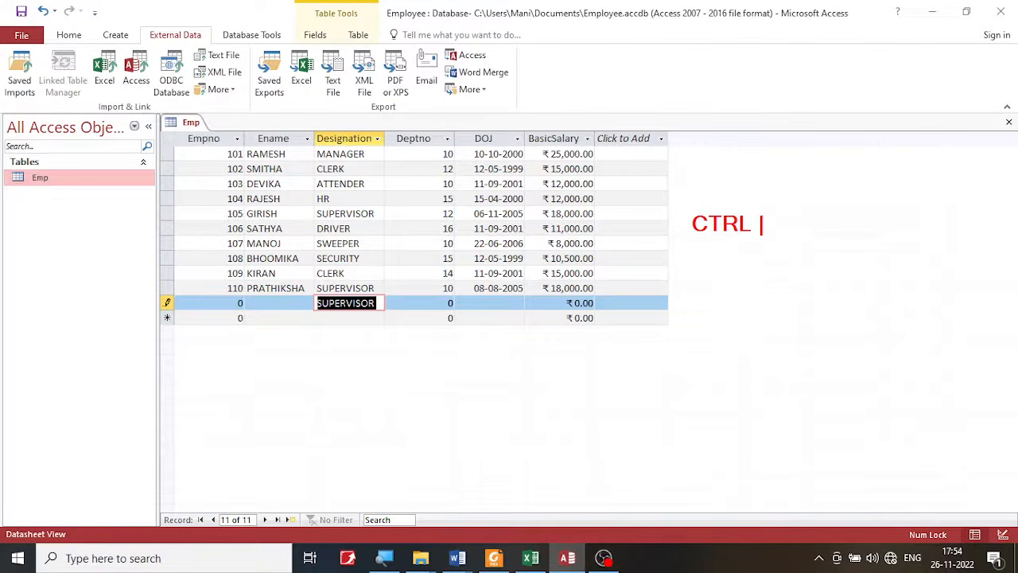
type("'")
left_click_drag(681, 200, 809, 247)
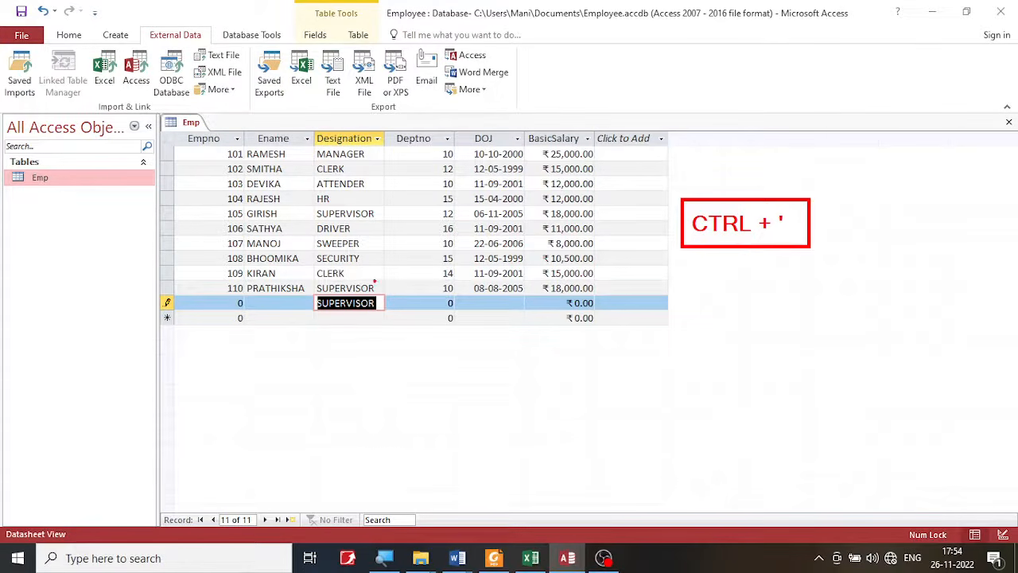
mouse_move(379, 288)
left_mouse_down()
mouse_move(334, 280)
mouse_move(358, 296)
mouse_move(376, 287)
left_mouse_up()
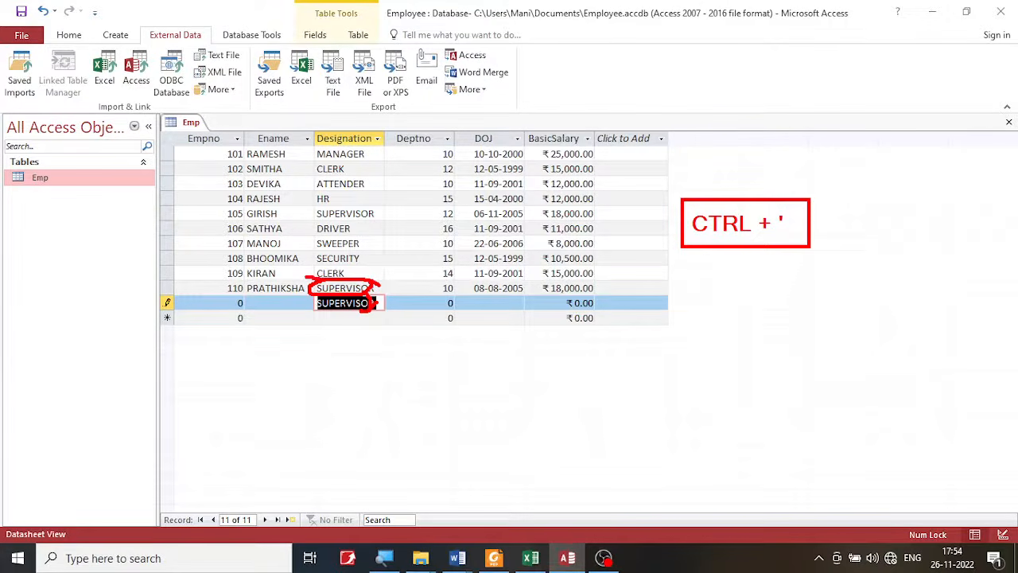
mouse_move(307, 280)
left_mouse_down()
mouse_move(253, 273)
mouse_move(259, 299)
mouse_move(323, 299)
left_mouse_up()
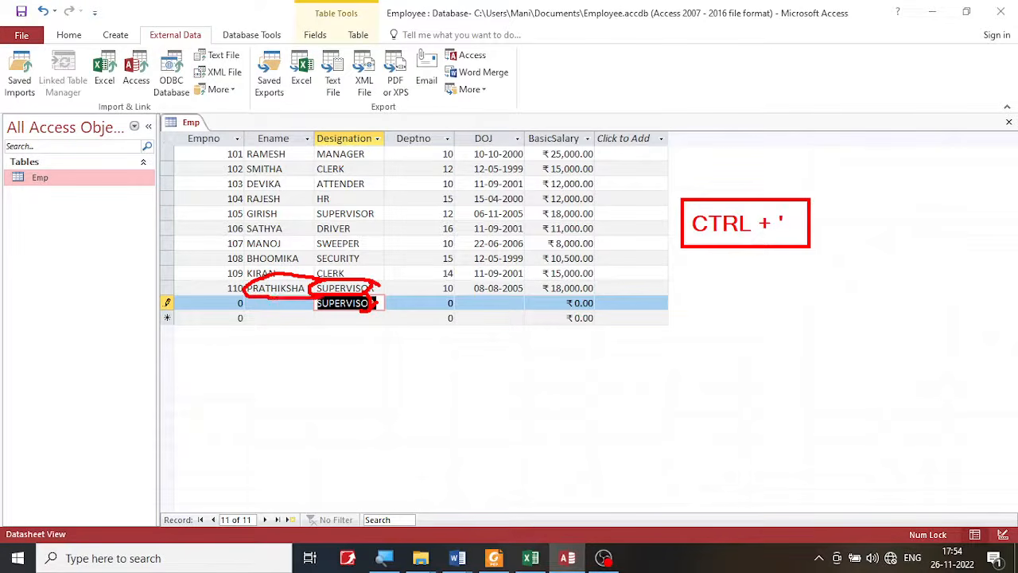
- In the new Emp record, repeat the Ename and the DOJ 08-08-2005 from the record above
key("Escape")
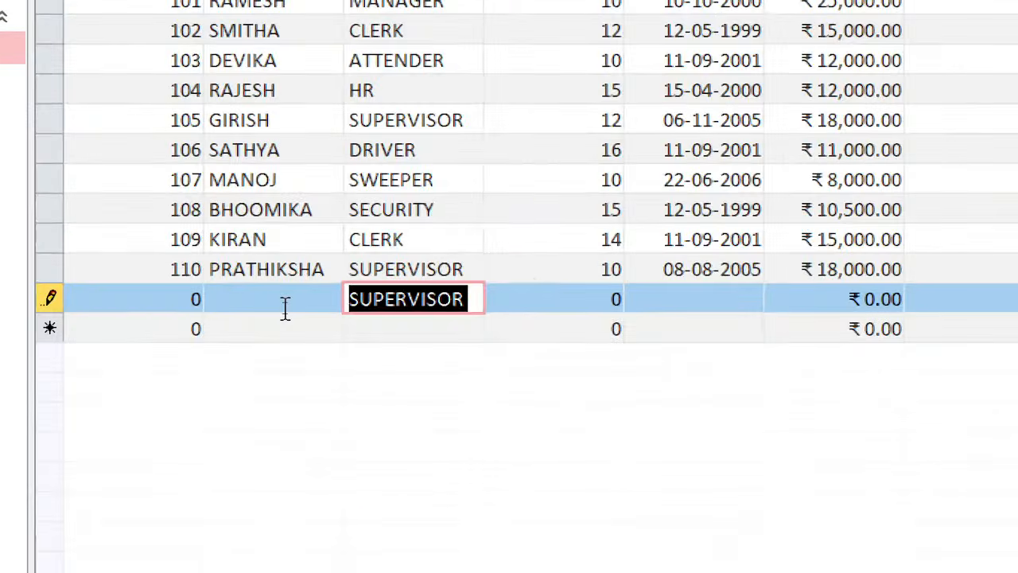
left_click(284, 307)
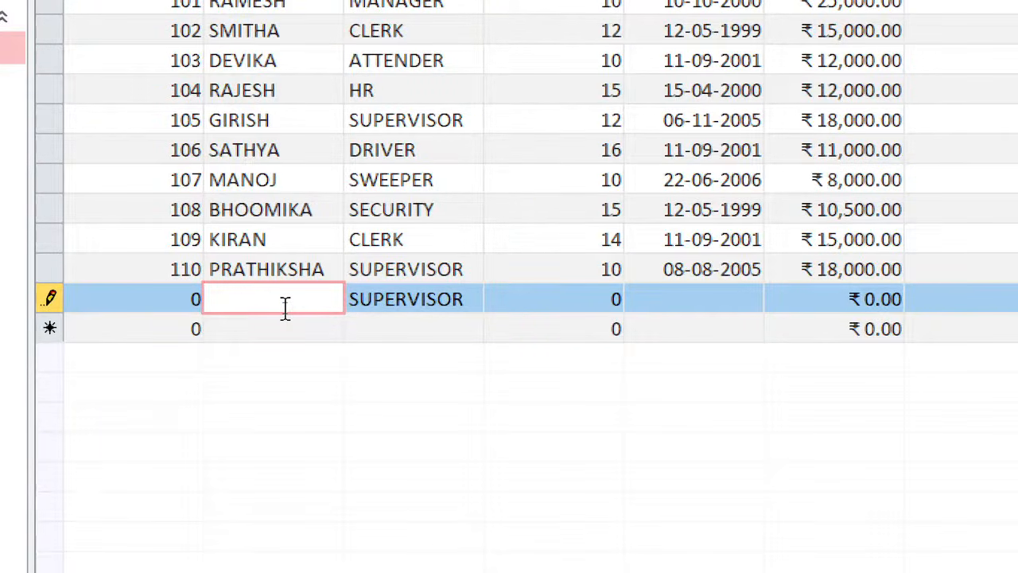
key("ctrl+apostrophe")
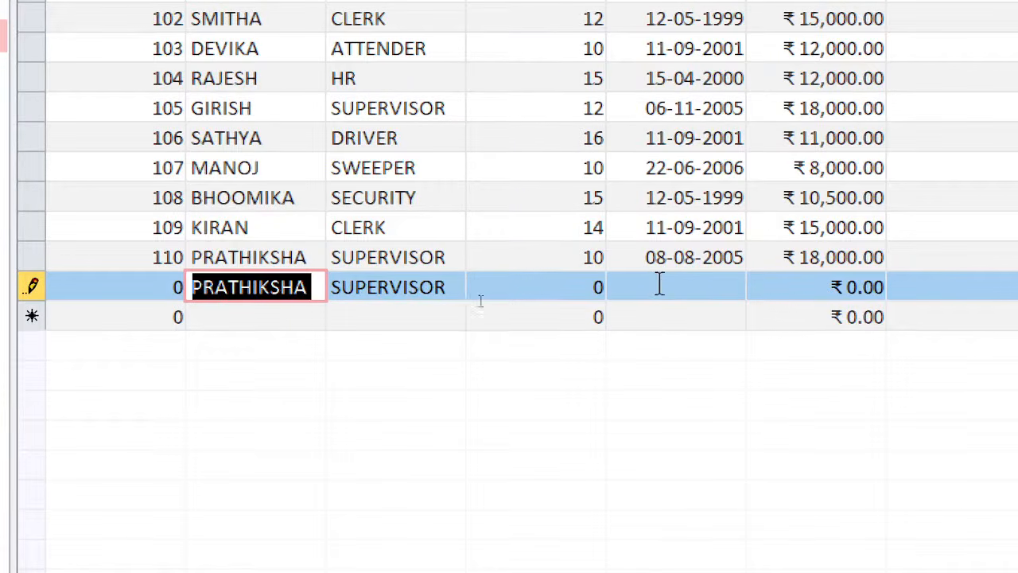
left_click(659, 285)
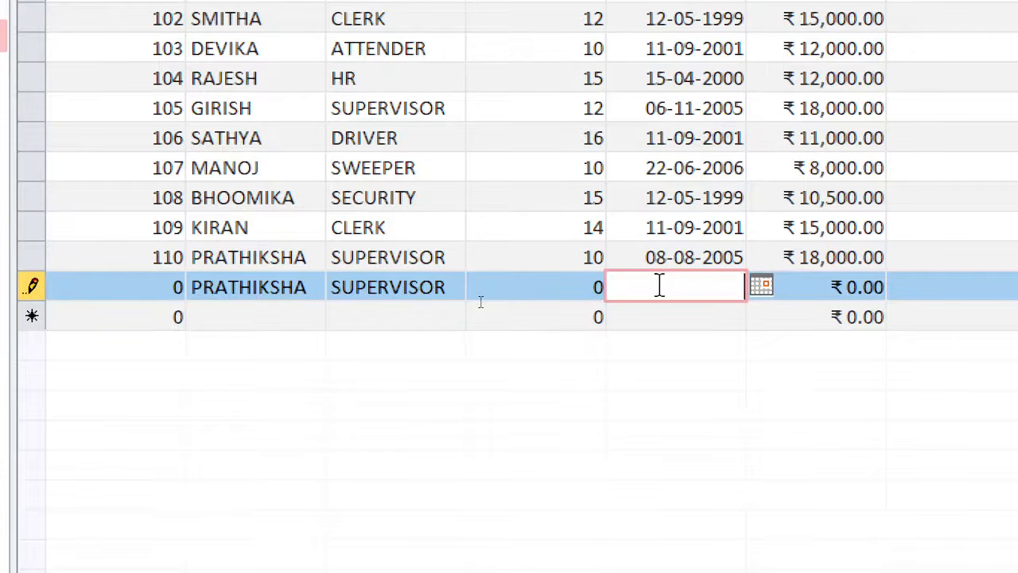
key("ctrl+apostrophe")
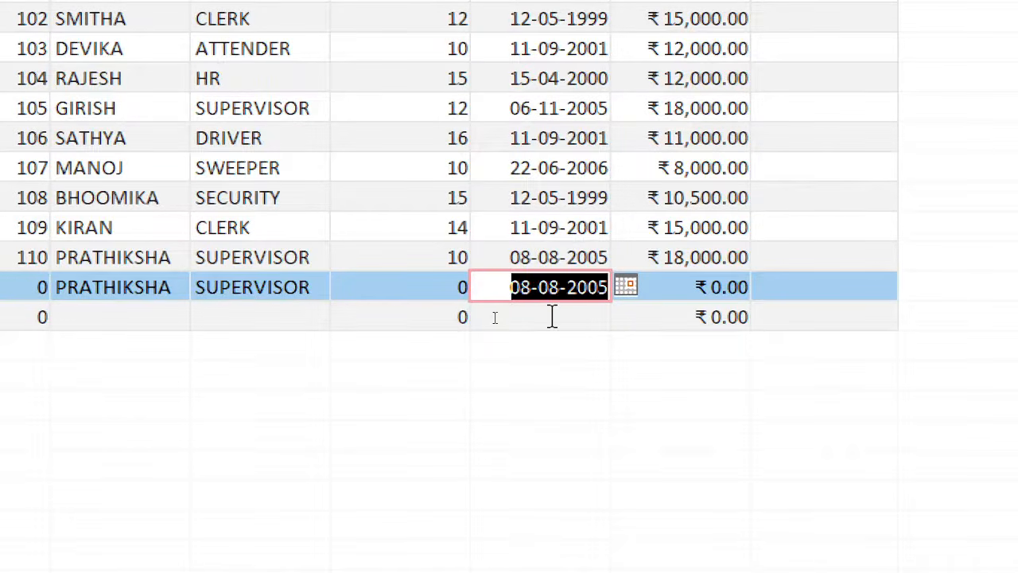
- Set the new record's Empno to 11 and save the record by moving on to the next row
left_click(264, 287)
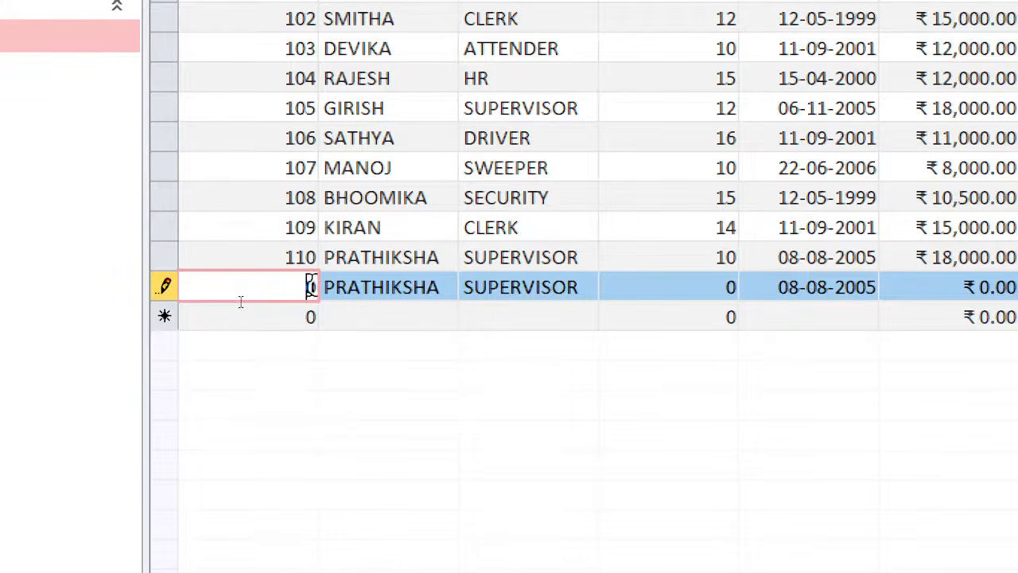
double_click(309, 288)
type("11")
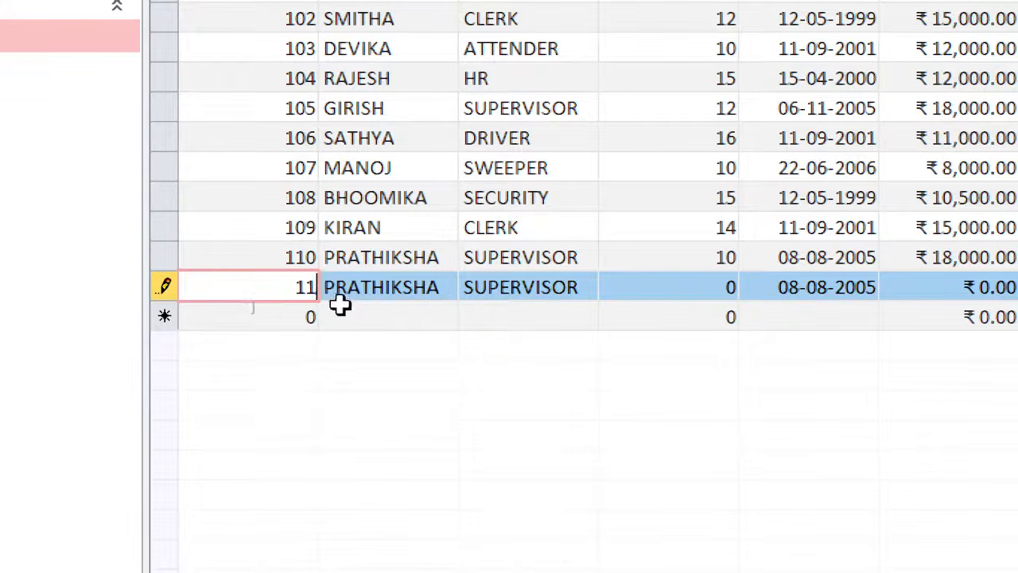
left_click(289, 318)
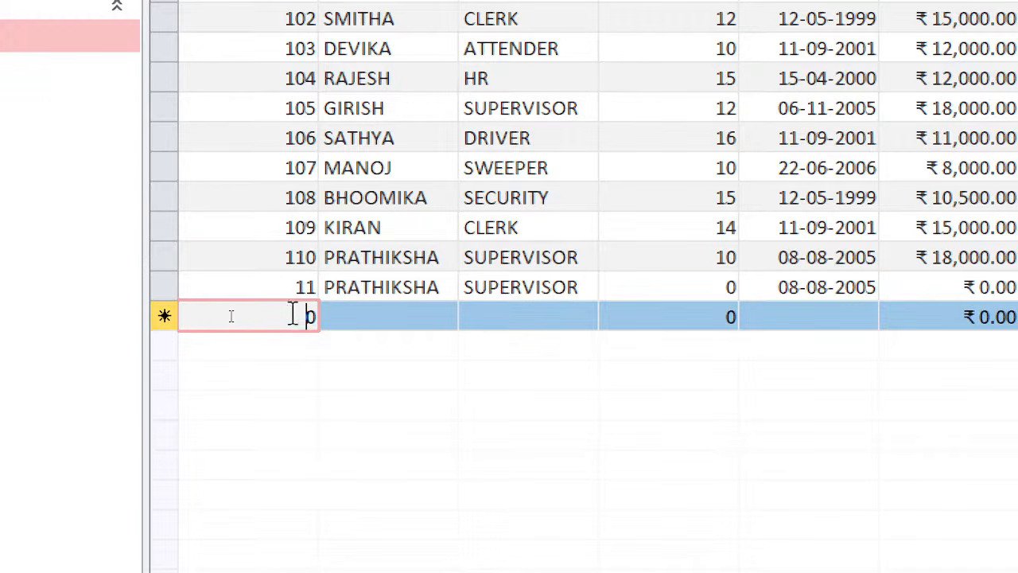
- Delete the trial record with Empno 11 from the Emp table and confirm the deletion
left_click(166, 282)
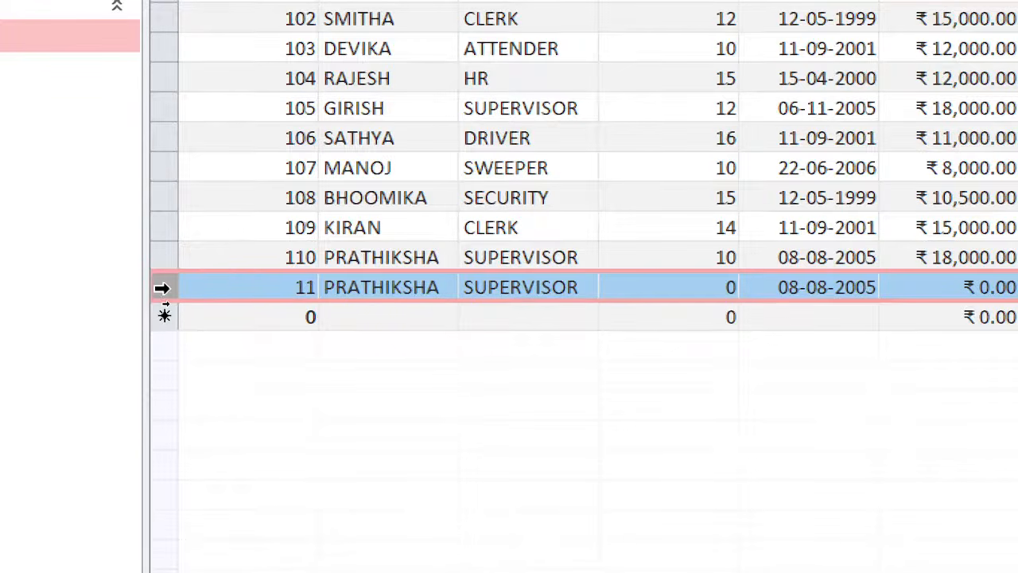
right_click(162, 288)
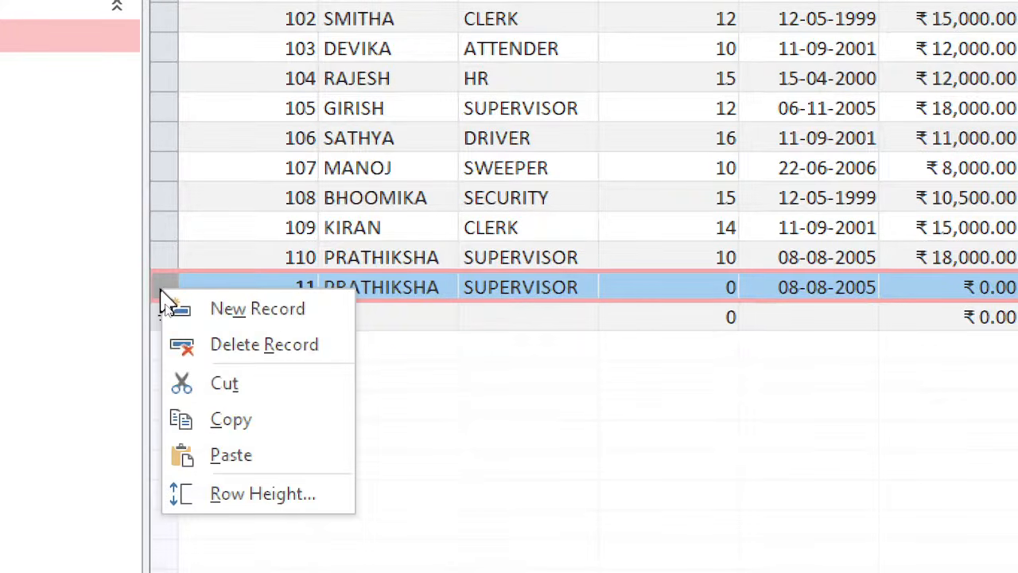
left_click(195, 343)
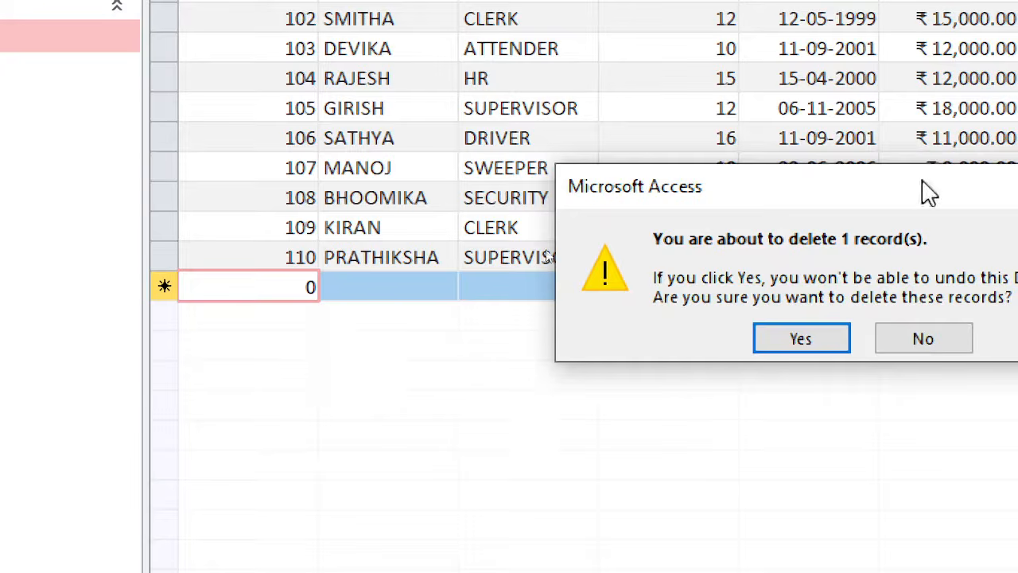
left_click_drag(927, 190, 682, 189)
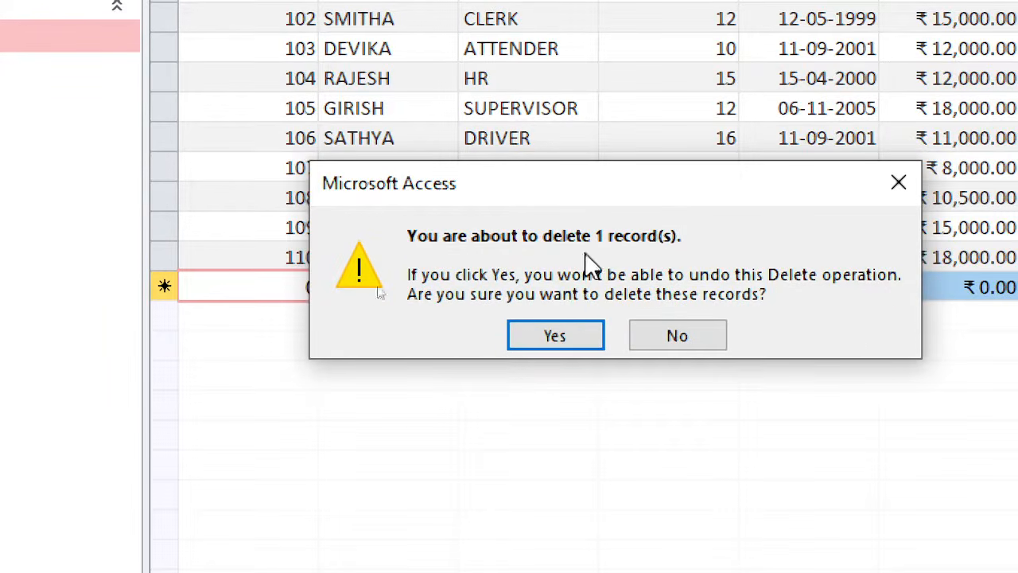
left_click(572, 336)
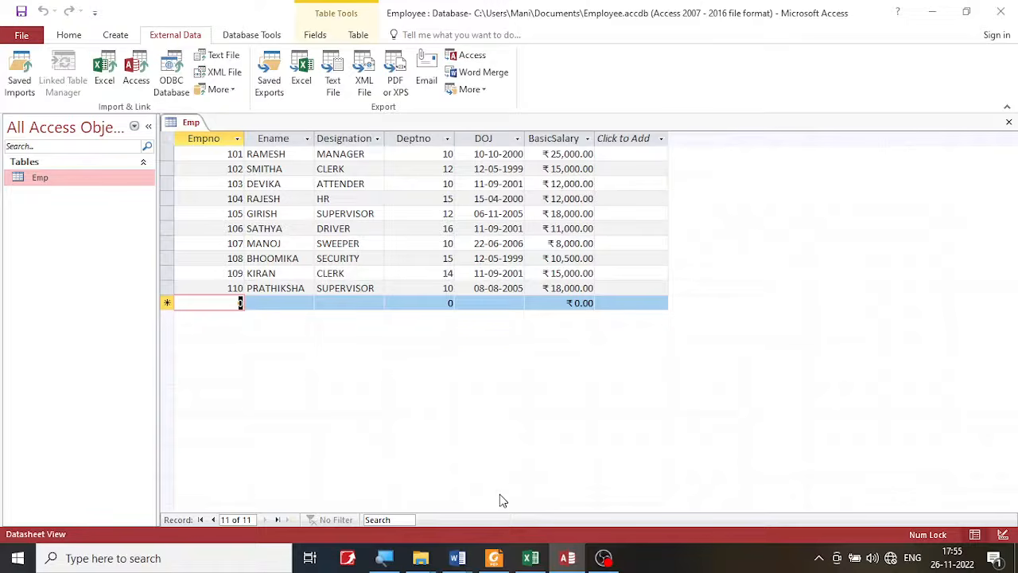
- Switch to the lab exercise PDF in Foxit PDF Reader, compare operation a) with the employee table, and return to Access
left_click(494, 557)
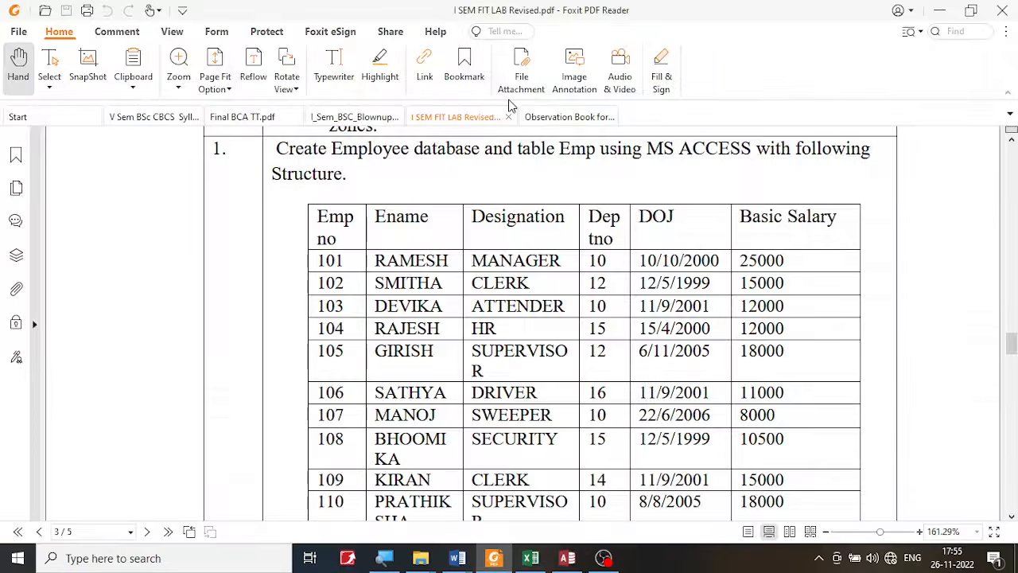
scroll(479, 332, "down", 5)
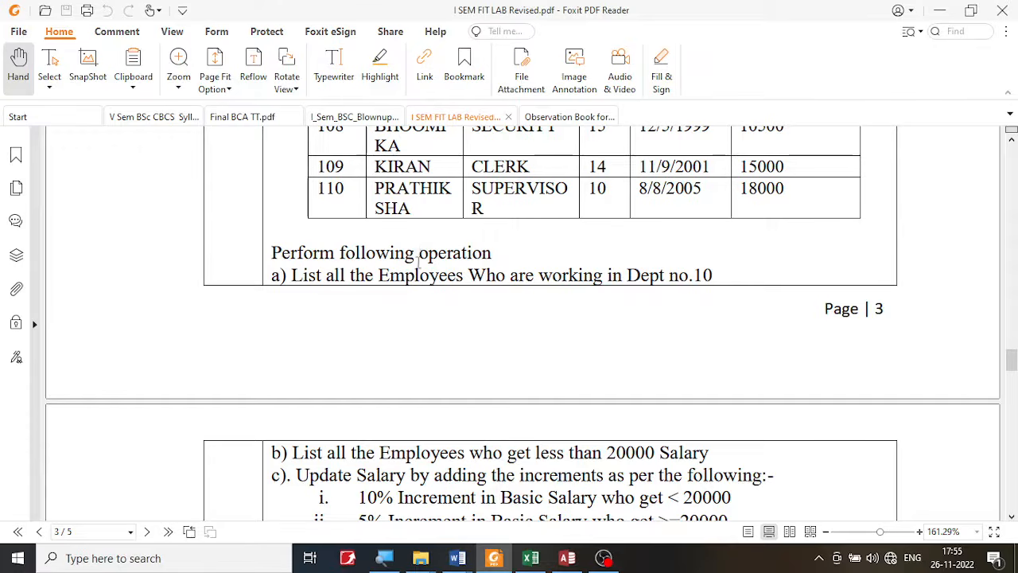
left_click_drag(409, 274, 717, 277)
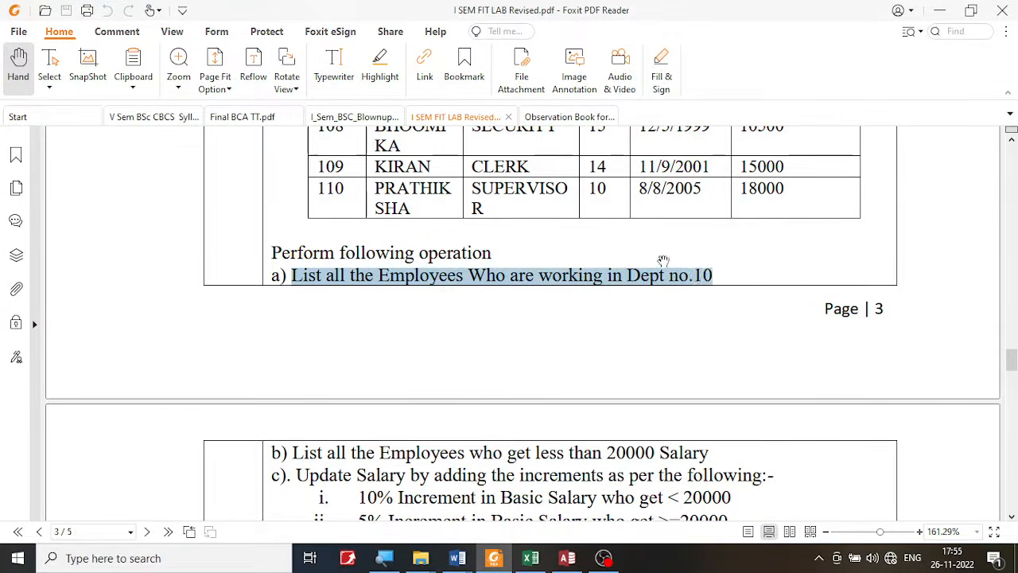
scroll(661, 255, "up", 5)
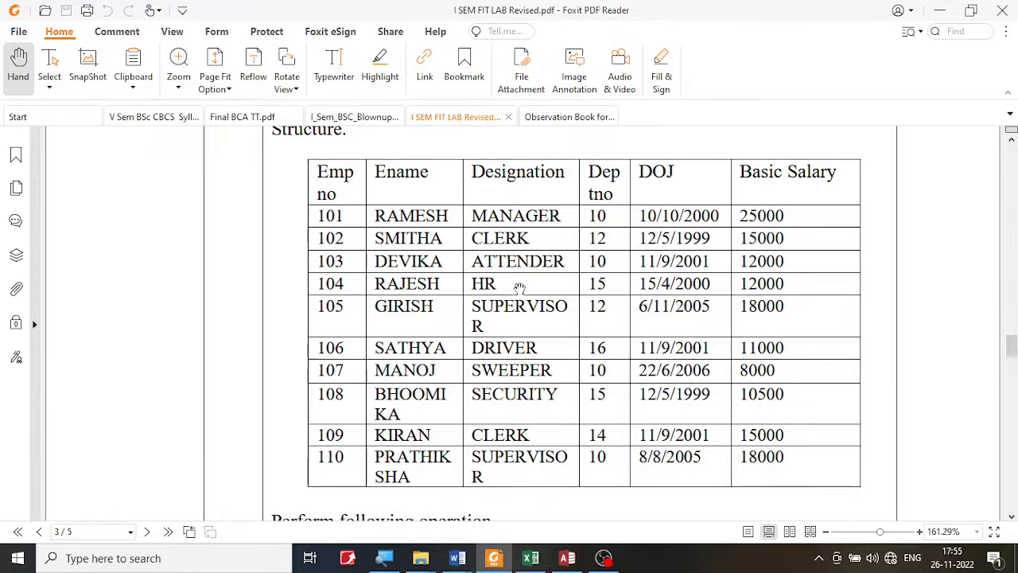
scroll(519, 287, "down", 3)
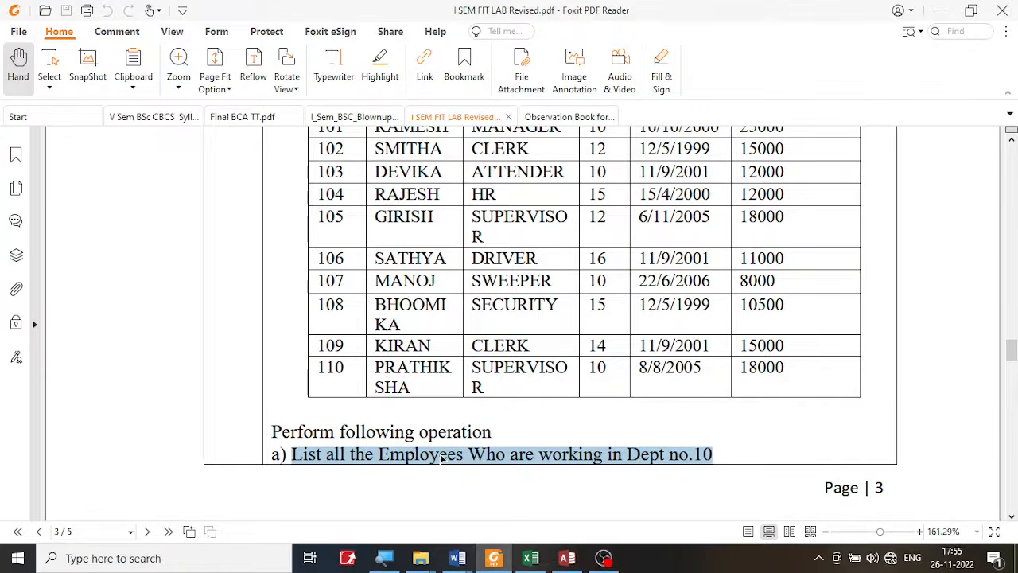
scroll(490, 274, "up", 1)
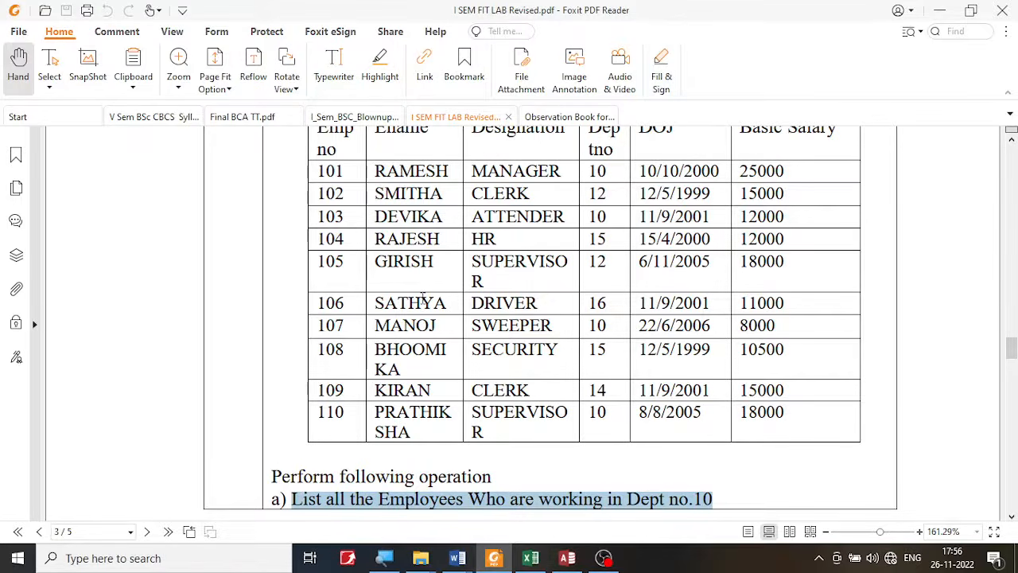
scroll(422, 297, "down", 2)
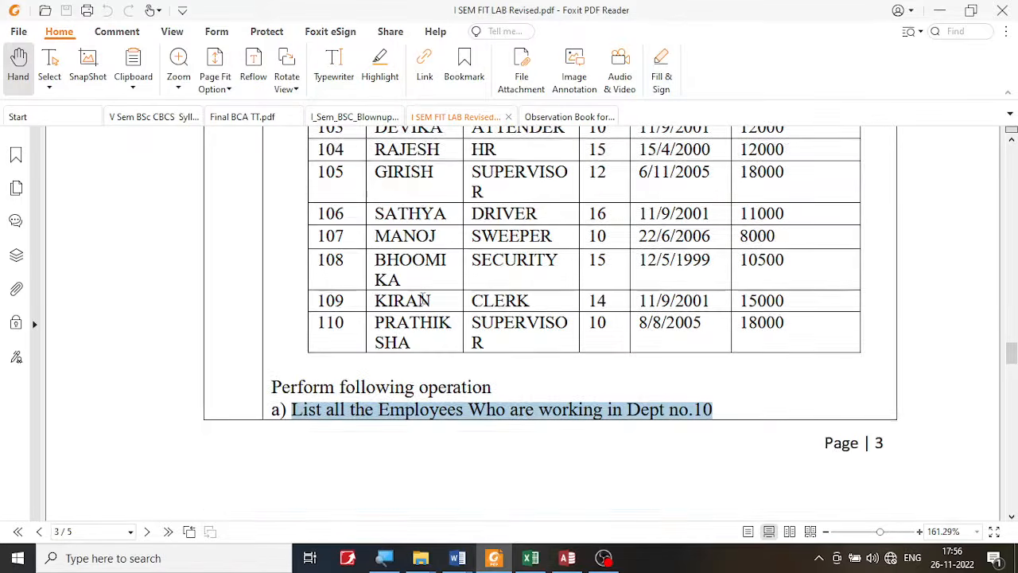
left_click(567, 559)
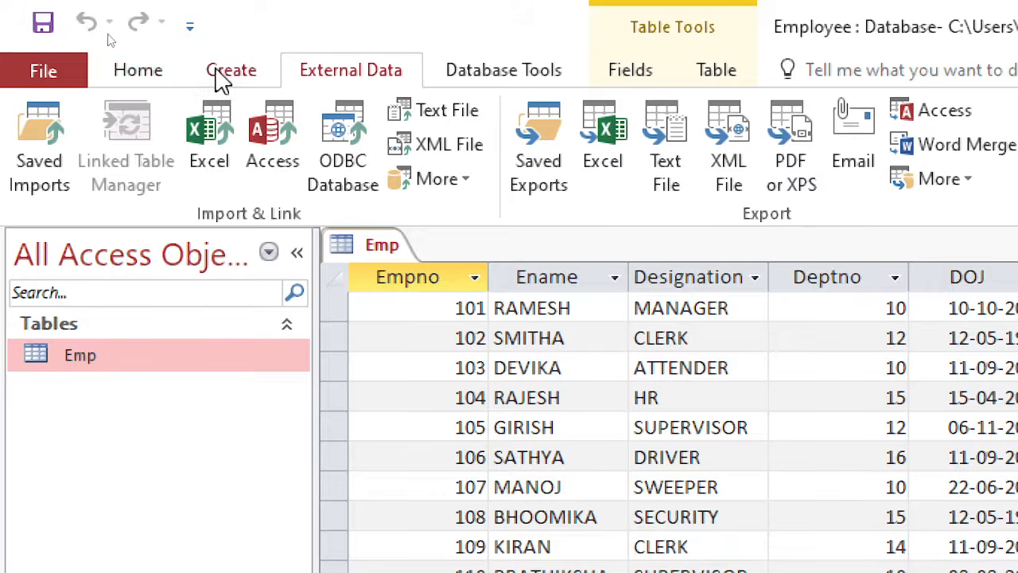
- Create a new query in Design view and dismiss the Show Table dialog without adding a table
left_click(222, 75)
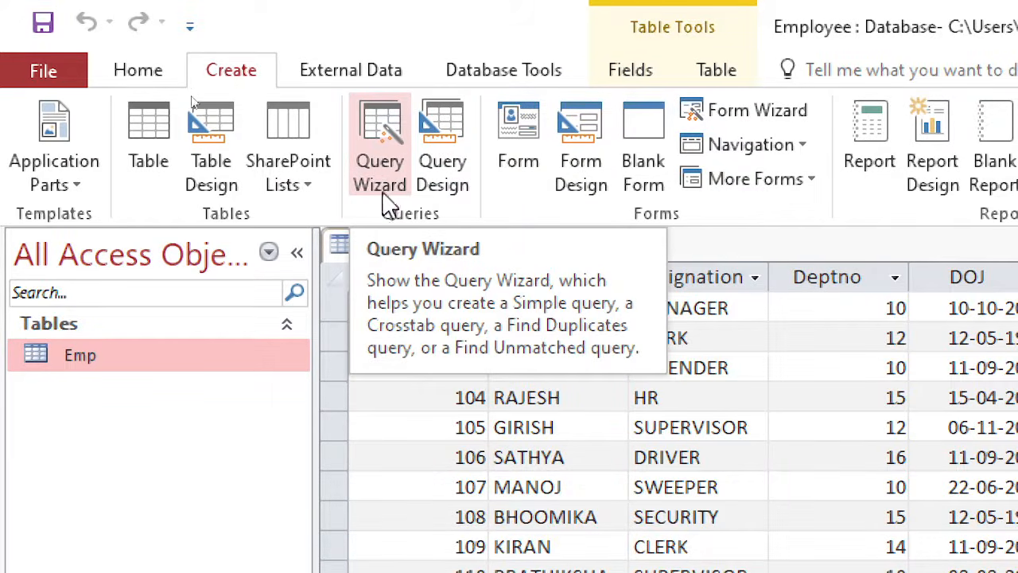
left_click(380, 128)
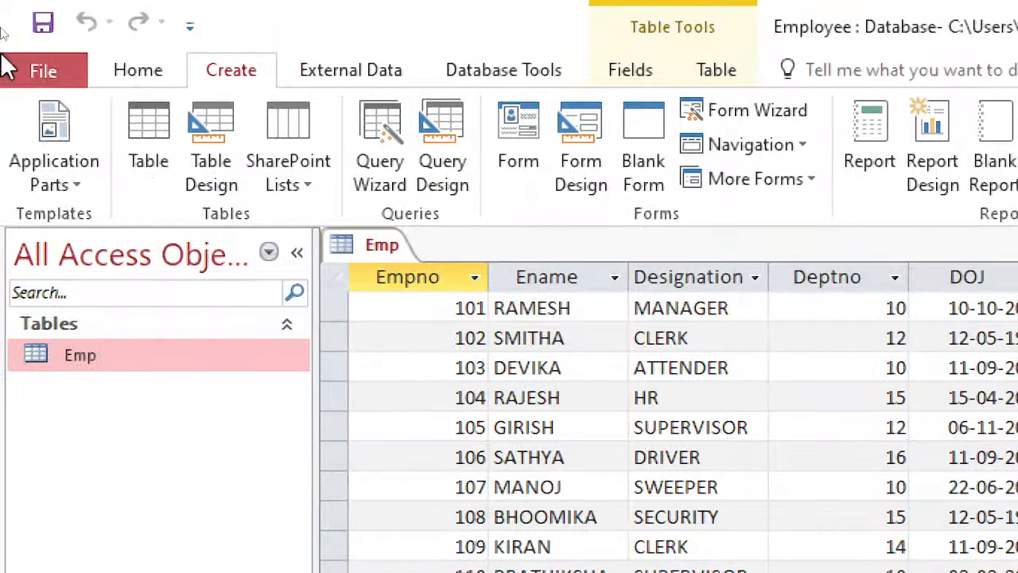
left_click(445, 147)
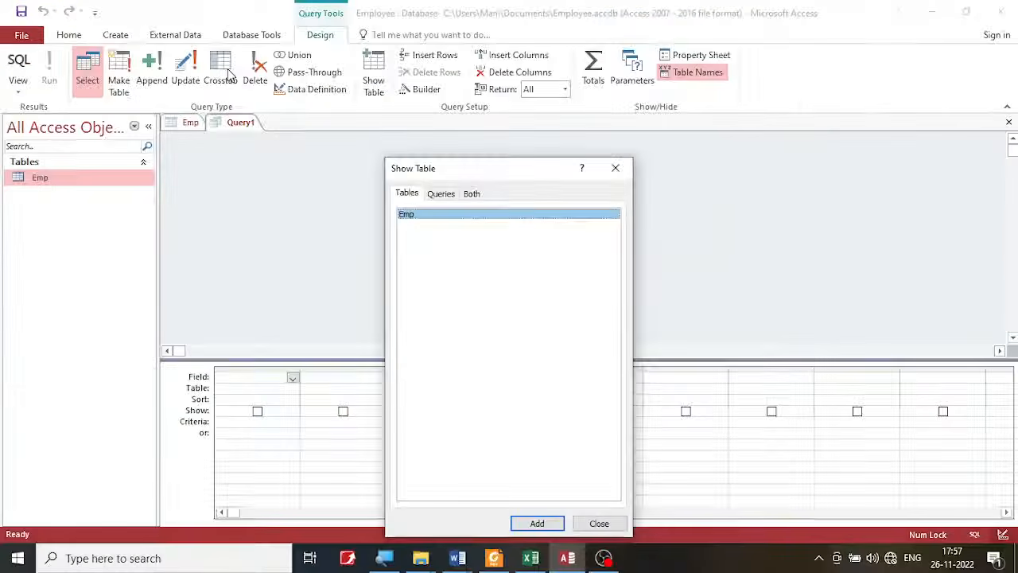
left_click_drag(485, 166, 492, 97)
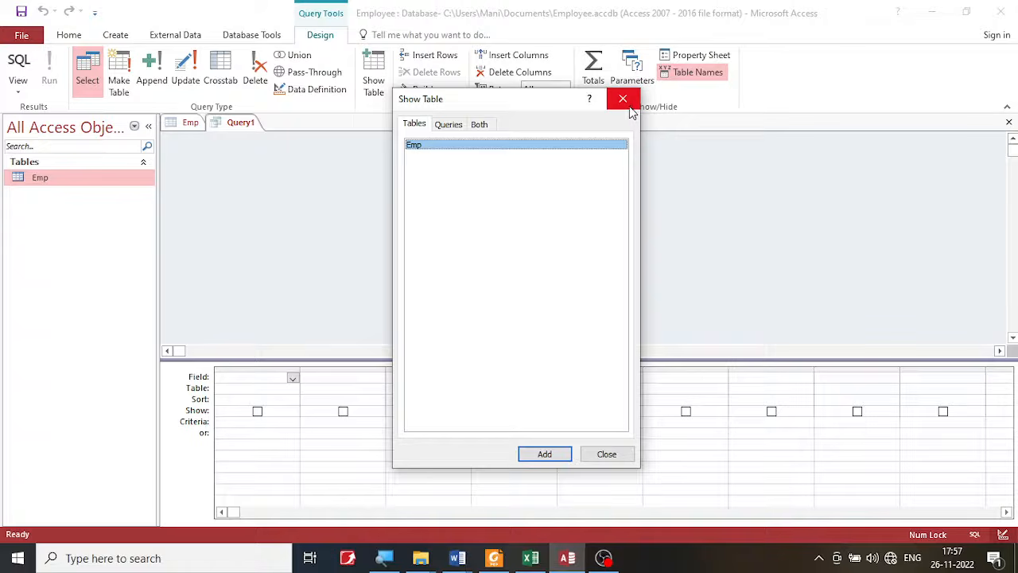
left_click_drag(541, 99, 553, 144)
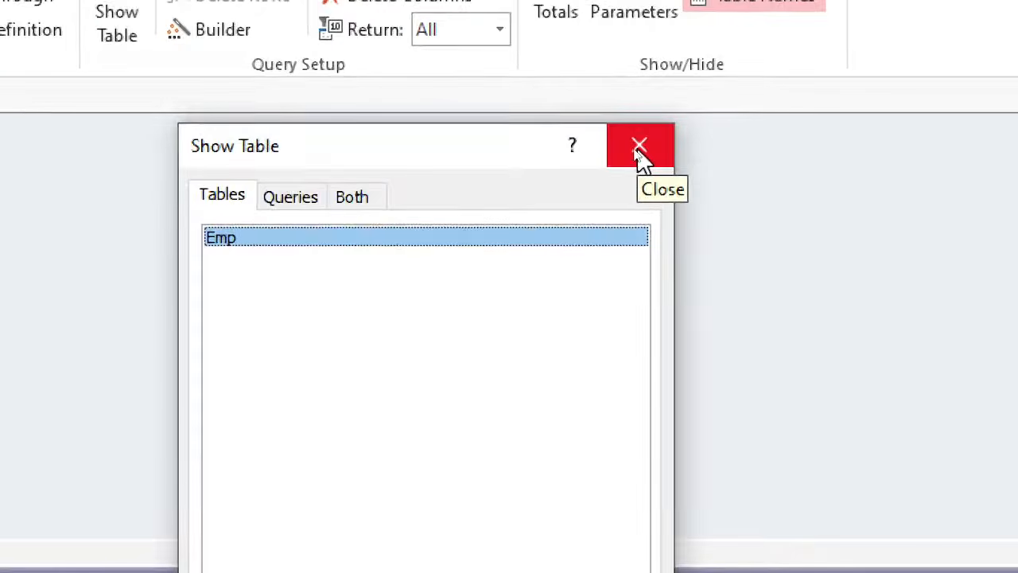
left_click(634, 149)
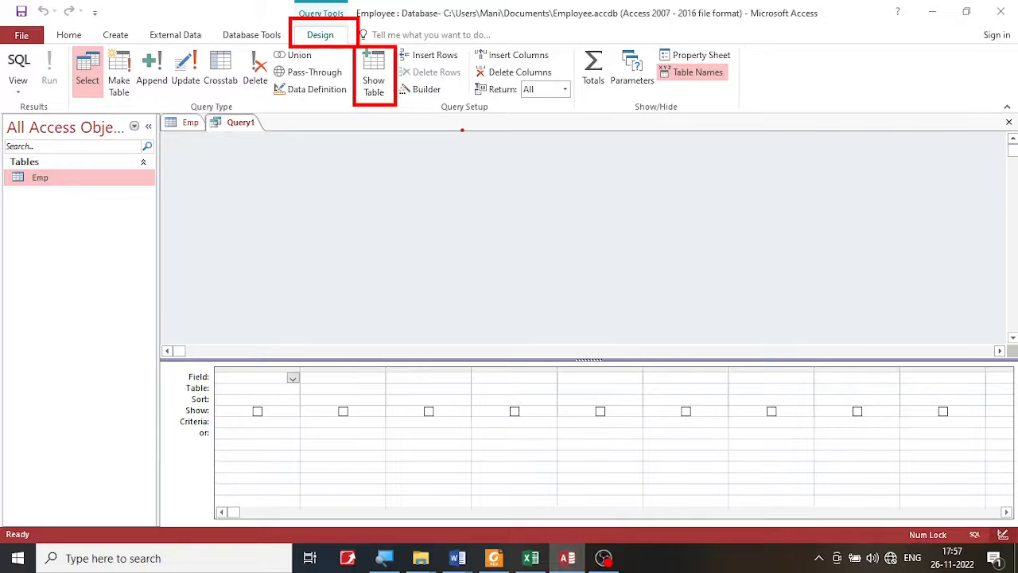
- Add the Emp table to the query design through Show Table and close the dialog
left_click(374, 75)
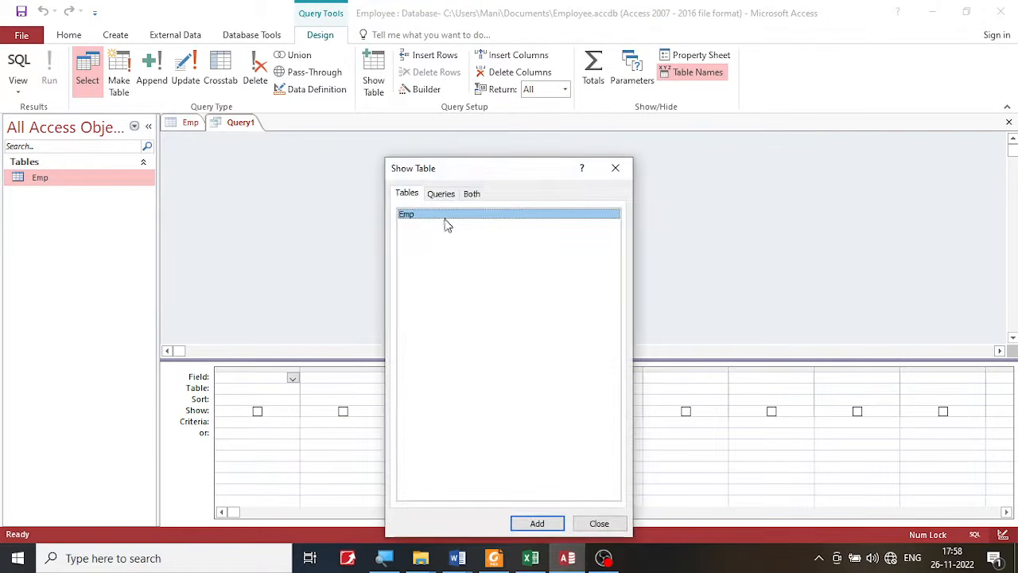
left_click_drag(492, 176, 516, 116)
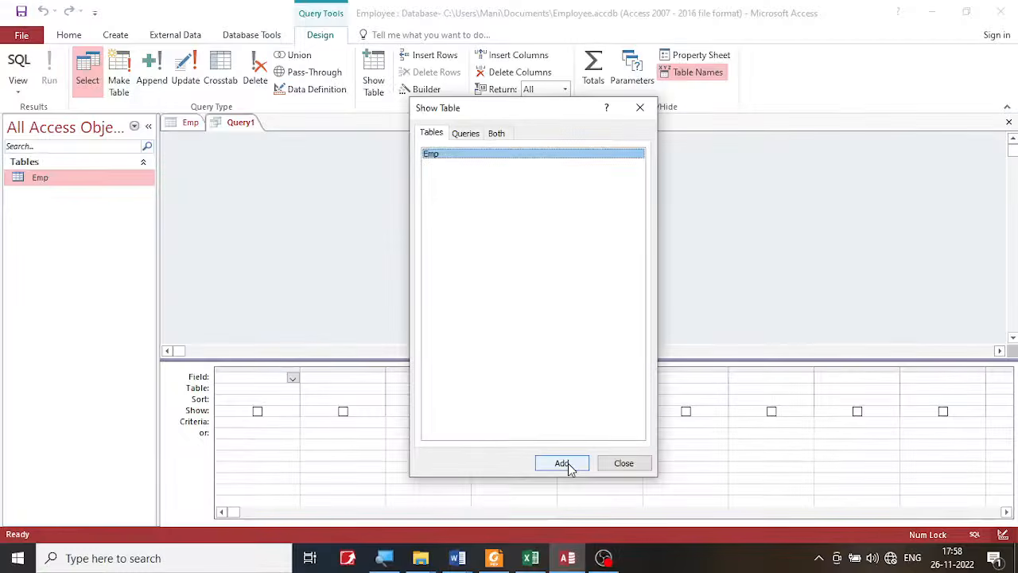
left_click(562, 464)
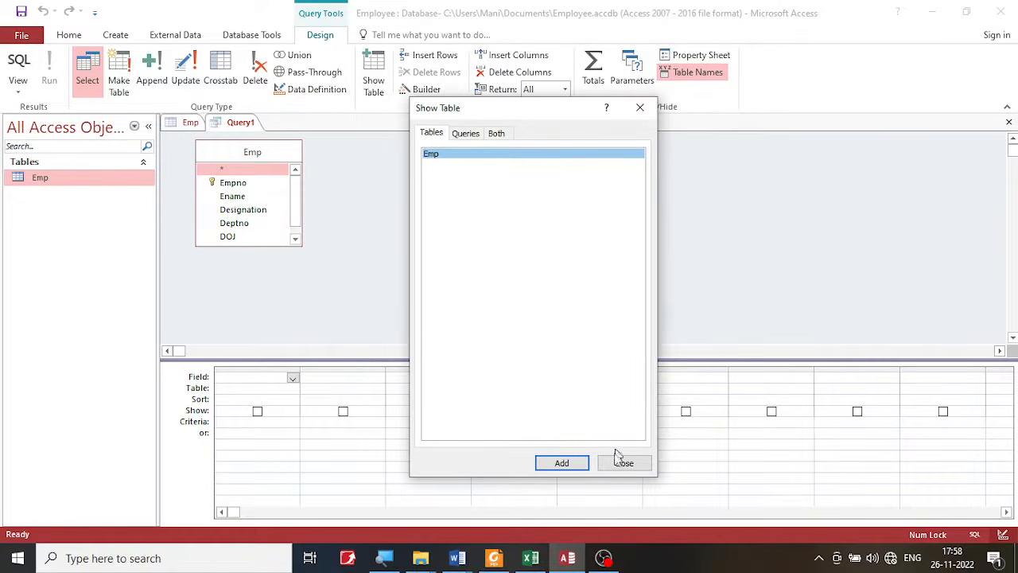
left_click(640, 109)
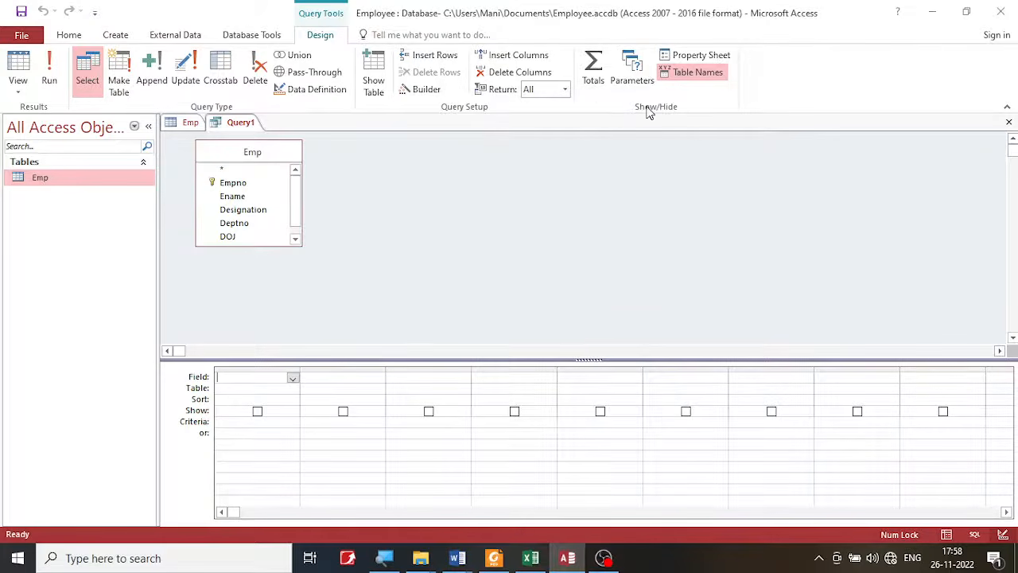
left_click(371, 71)
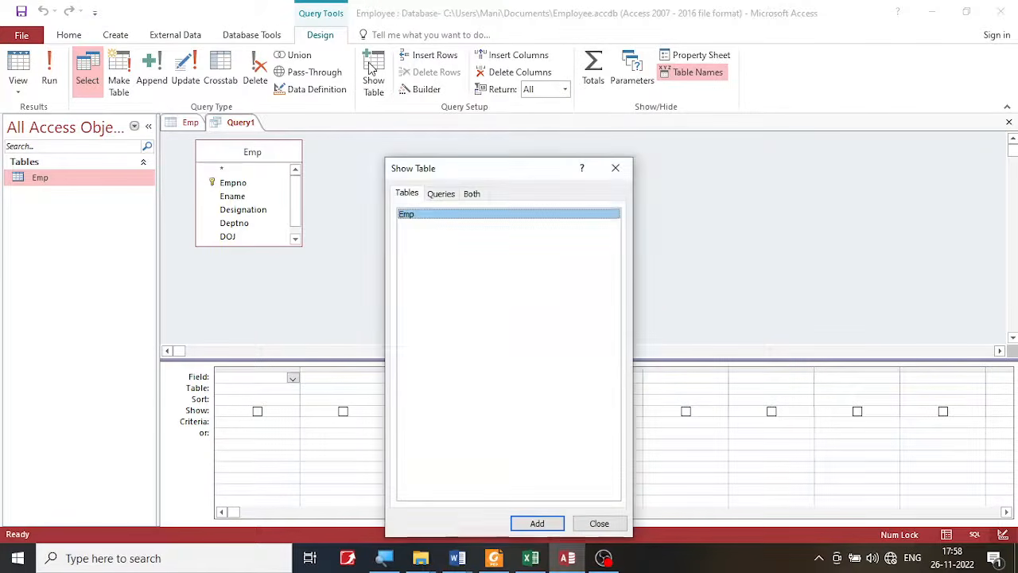
left_click(616, 168)
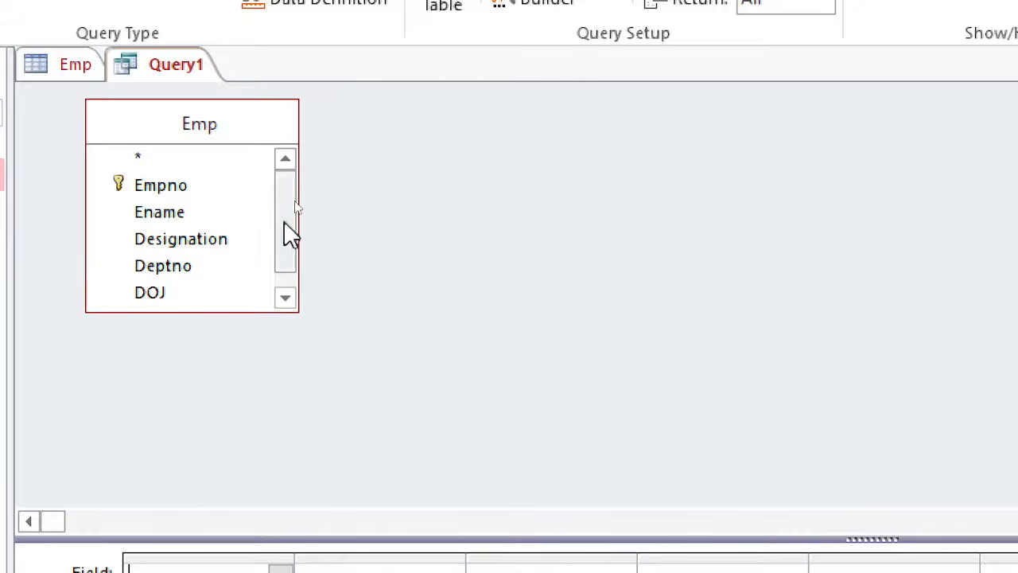
- Set the first column of the query grid to Emp.* to include all fields of the Emp table
left_click_drag(291, 231, 303, 198)
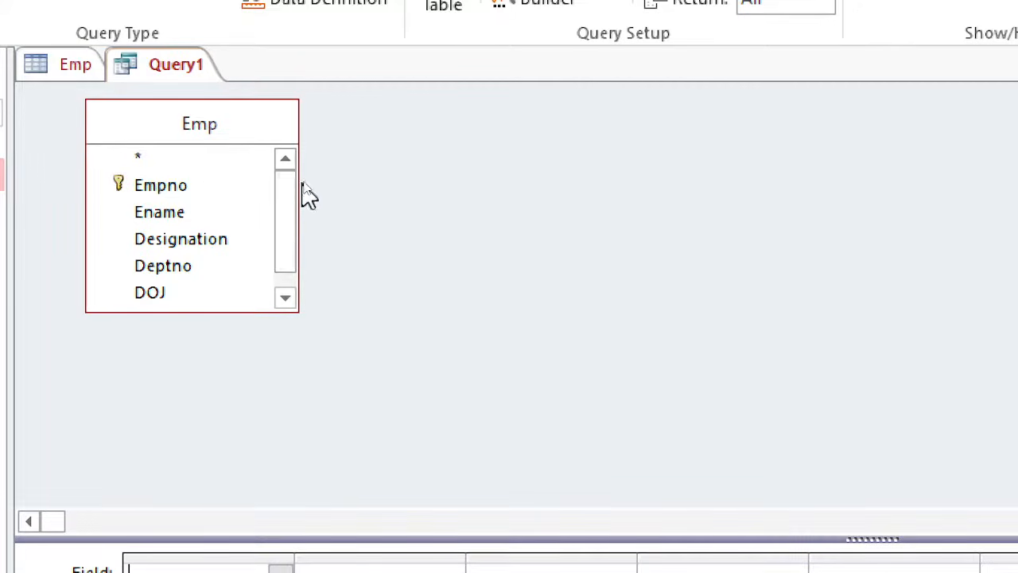
left_click(147, 158)
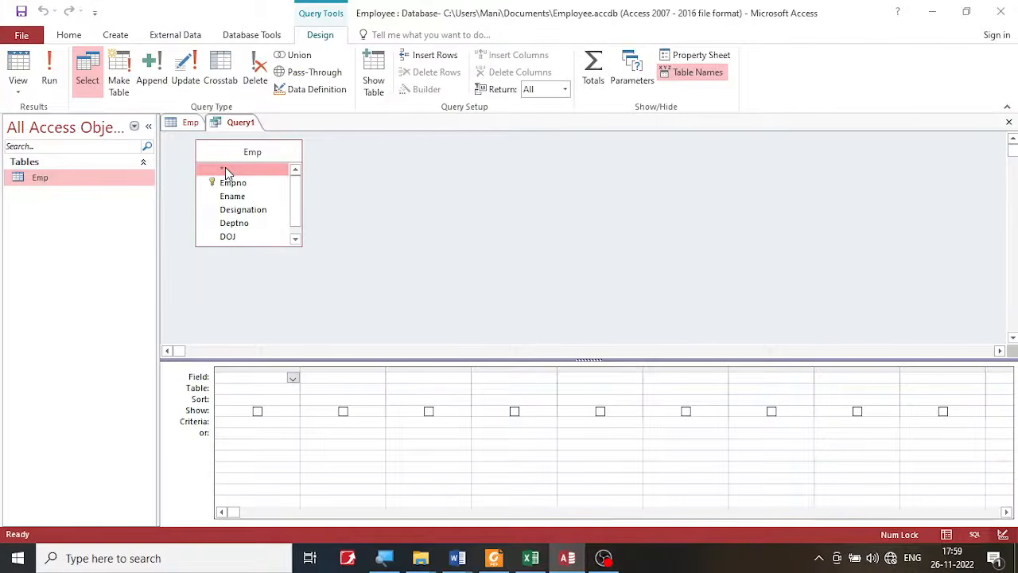
left_click_drag(226, 174, 274, 172)
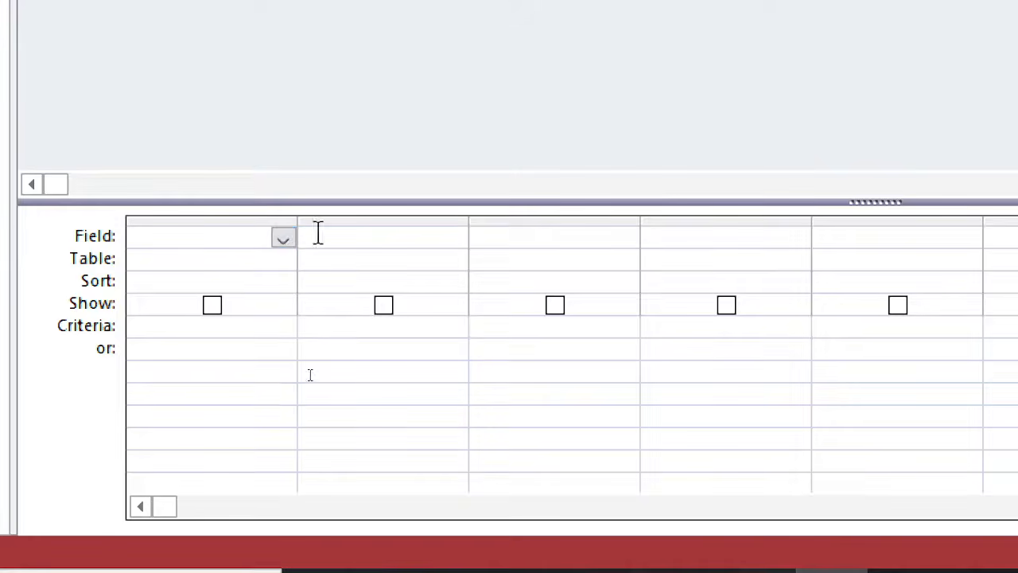
left_click(284, 239)
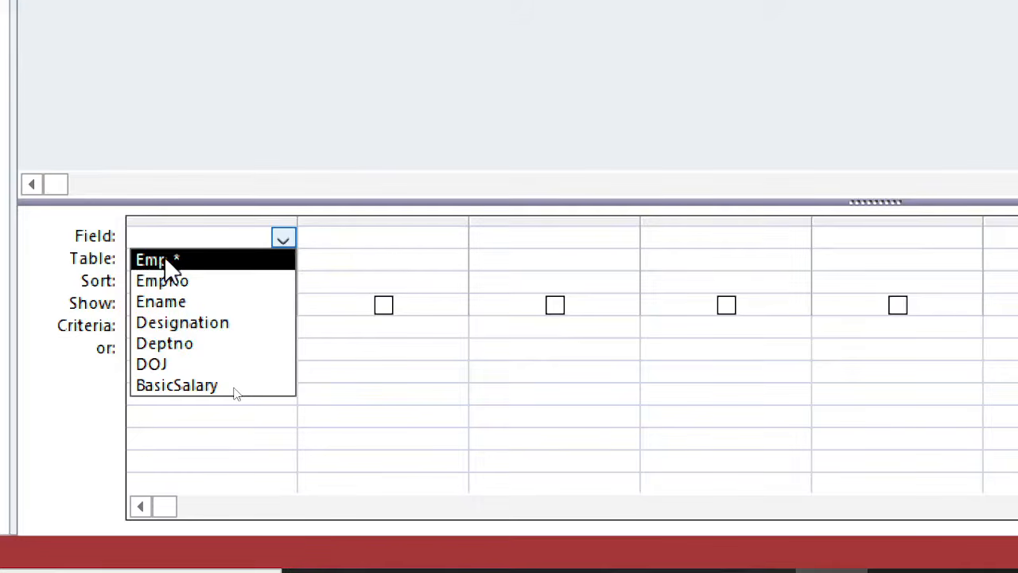
left_click(245, 56)
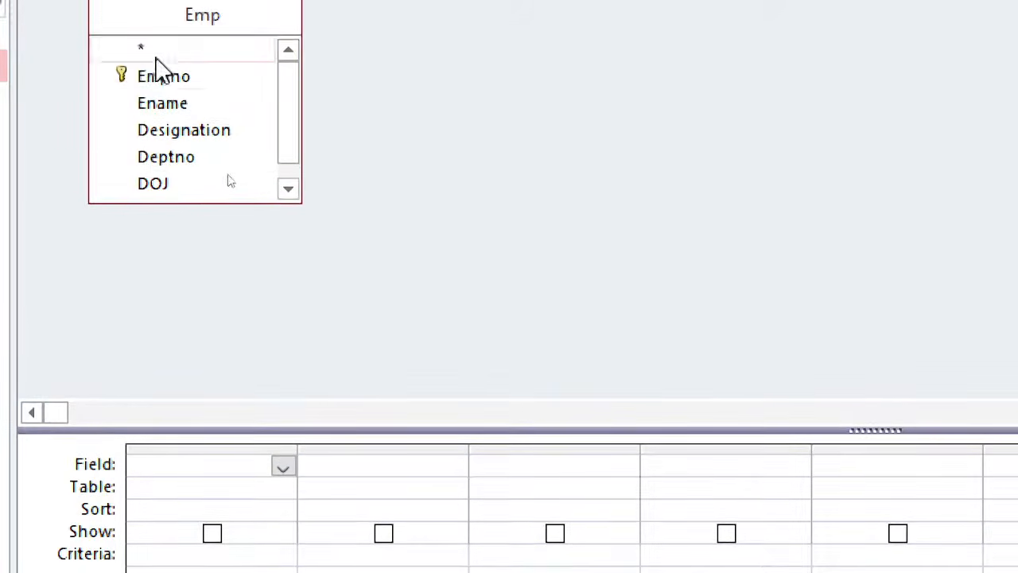
left_click_drag(147, 45, 193, 69)
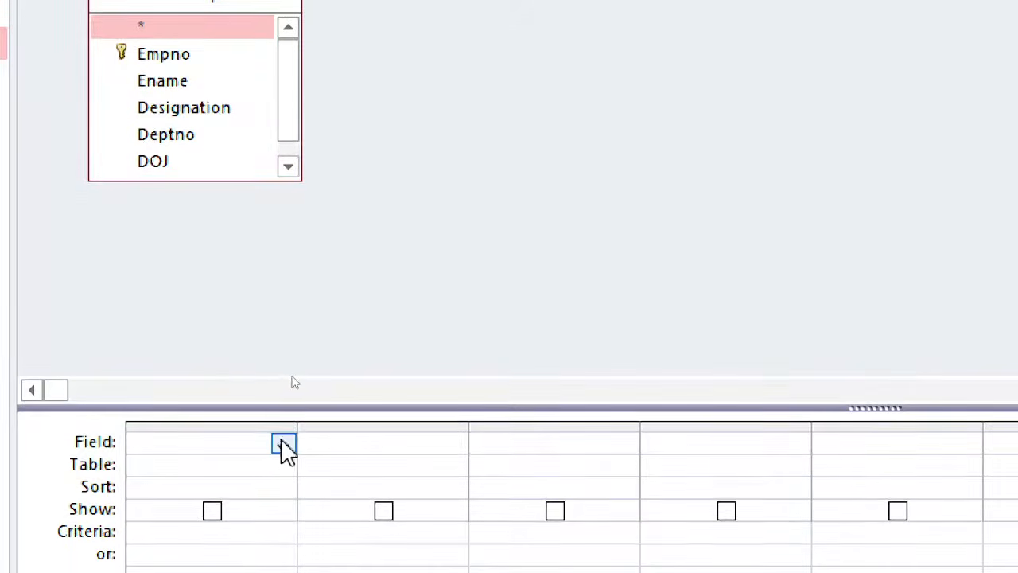
left_click(284, 445)
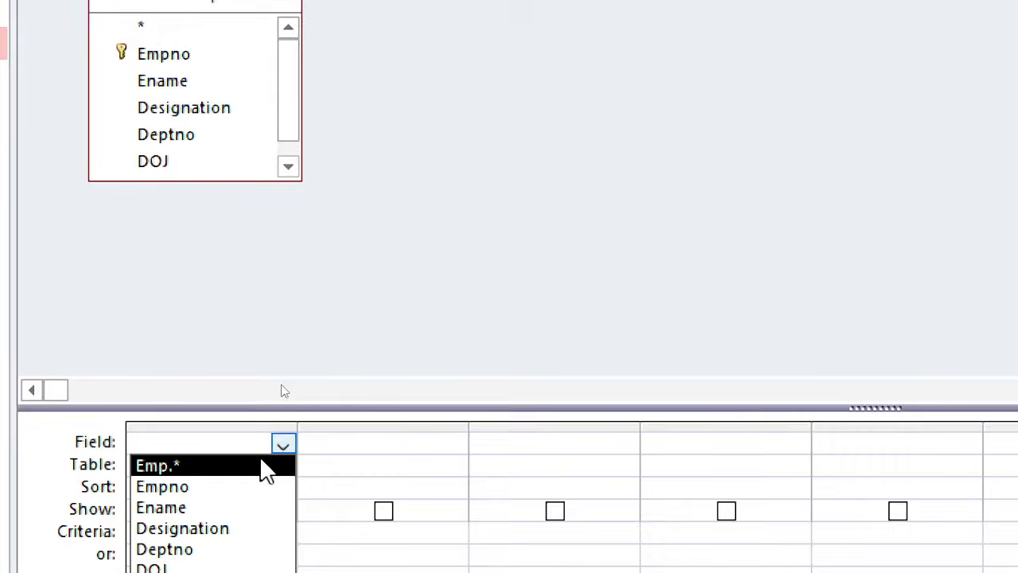
left_click(261, 463)
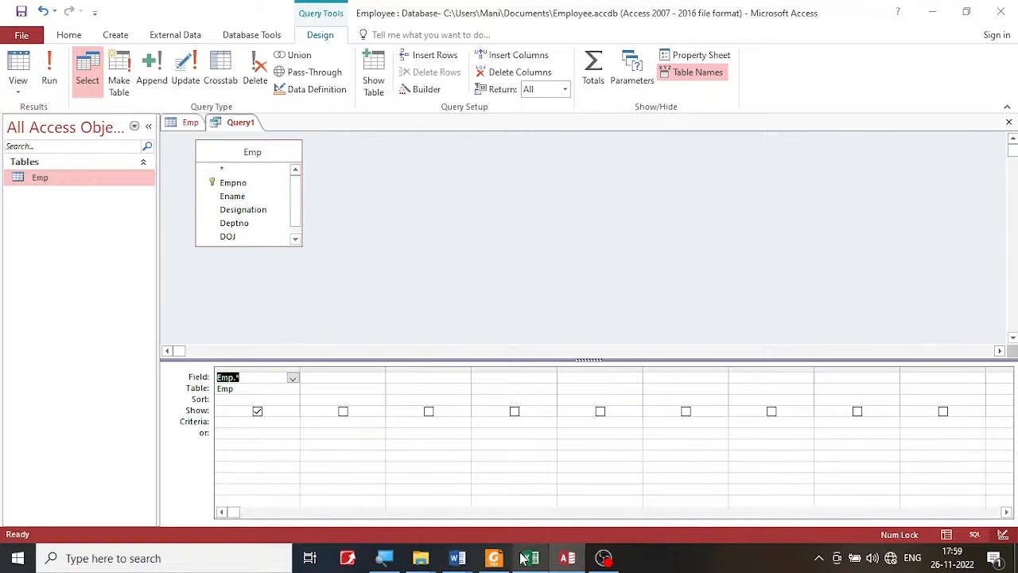
- Switch to the lab exercise PDF in Foxit PDF Reader, highlight "List all the Employees" in operation a), and return to Access
left_click(494, 557)
left_click(484, 395)
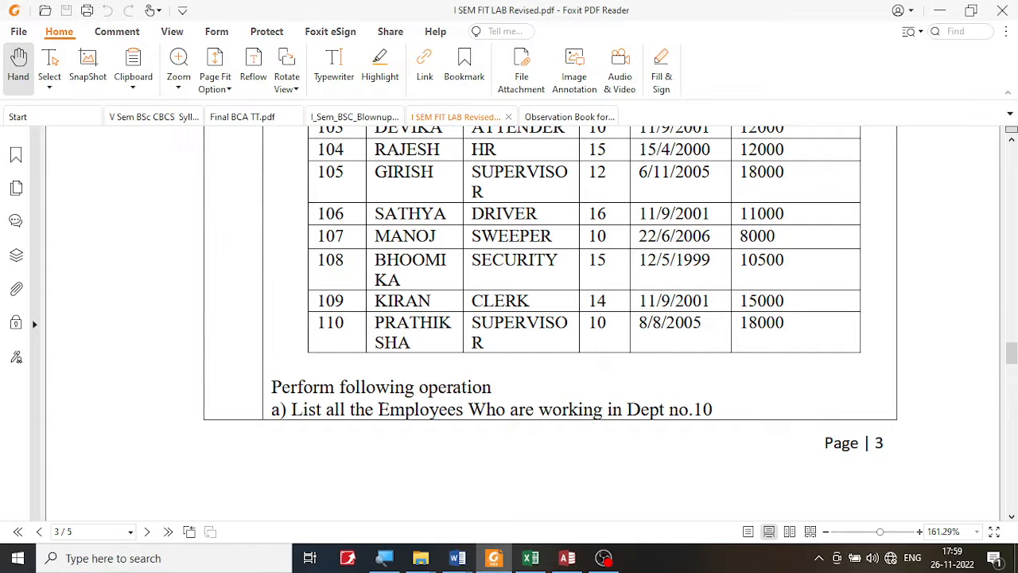
left_click_drag(292, 409, 458, 407)
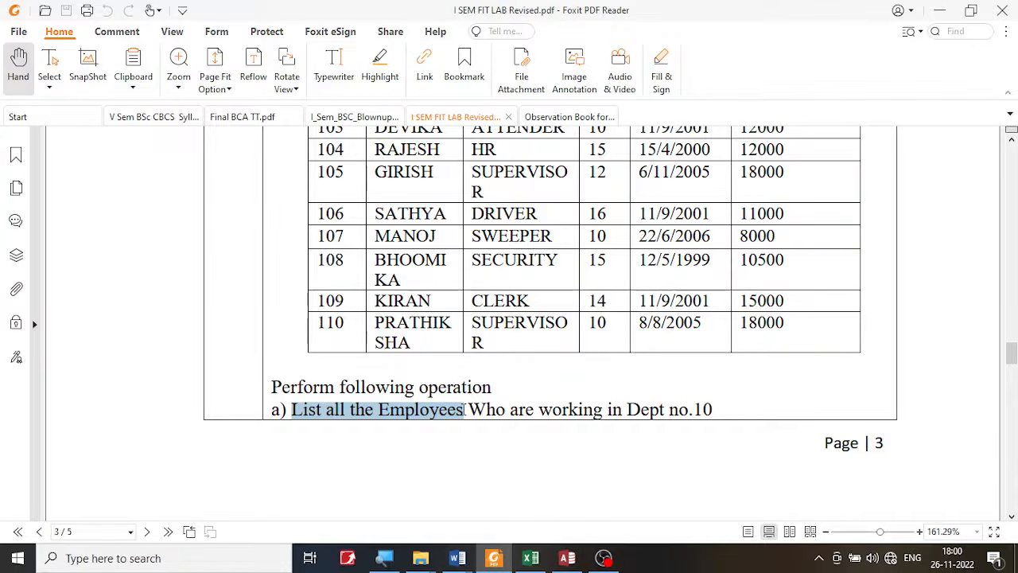
scroll(496, 297, "up", 2)
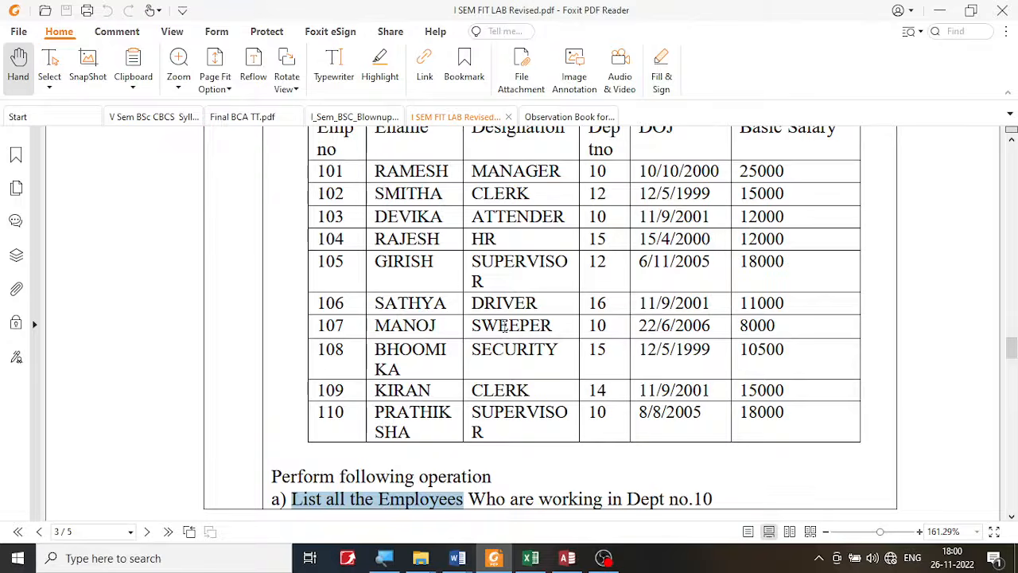
left_click(565, 561)
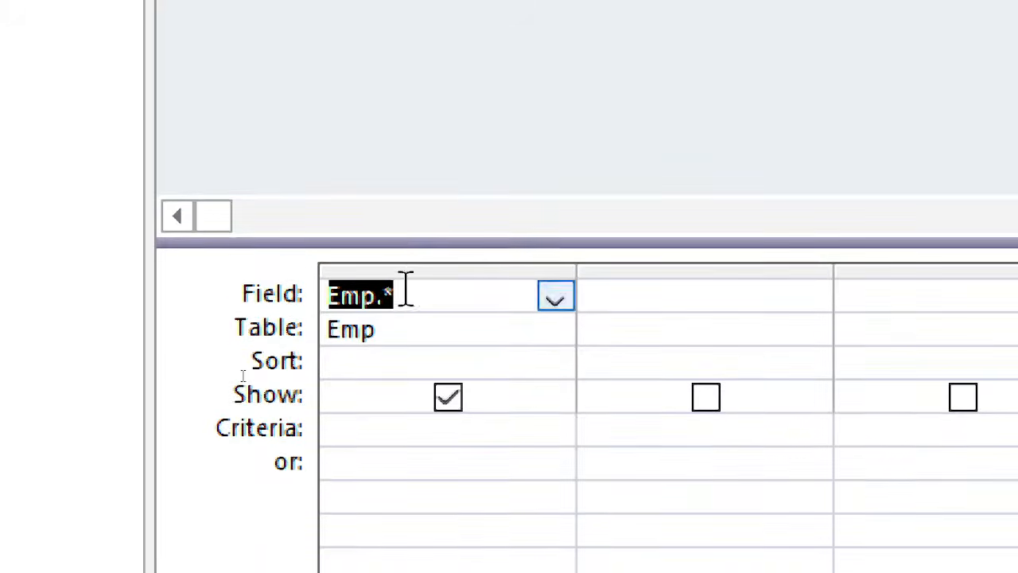
- Review the fields available for the first query column and choose Emp.* again
left_click(557, 298)
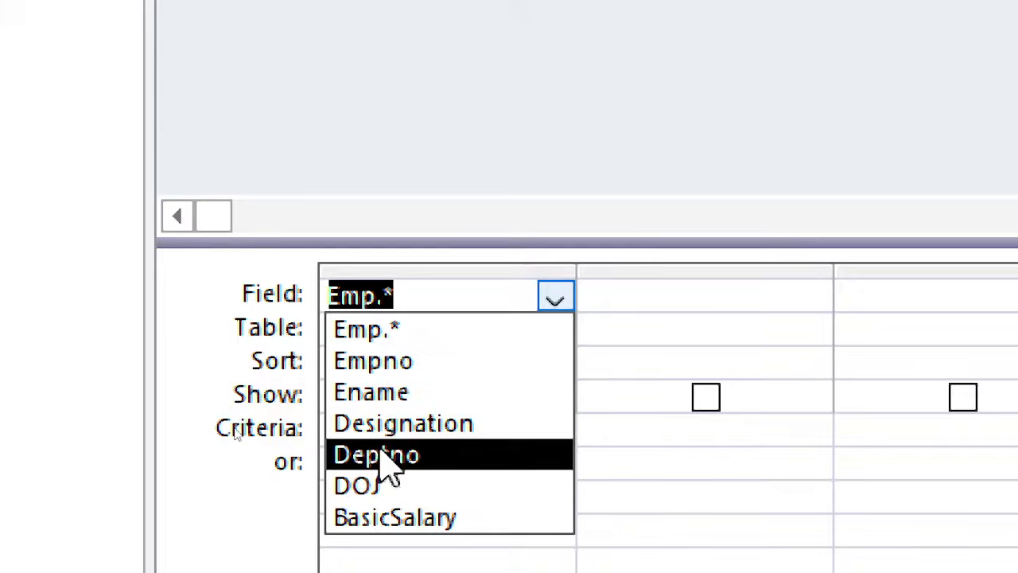
left_click(394, 330)
left_click(411, 290)
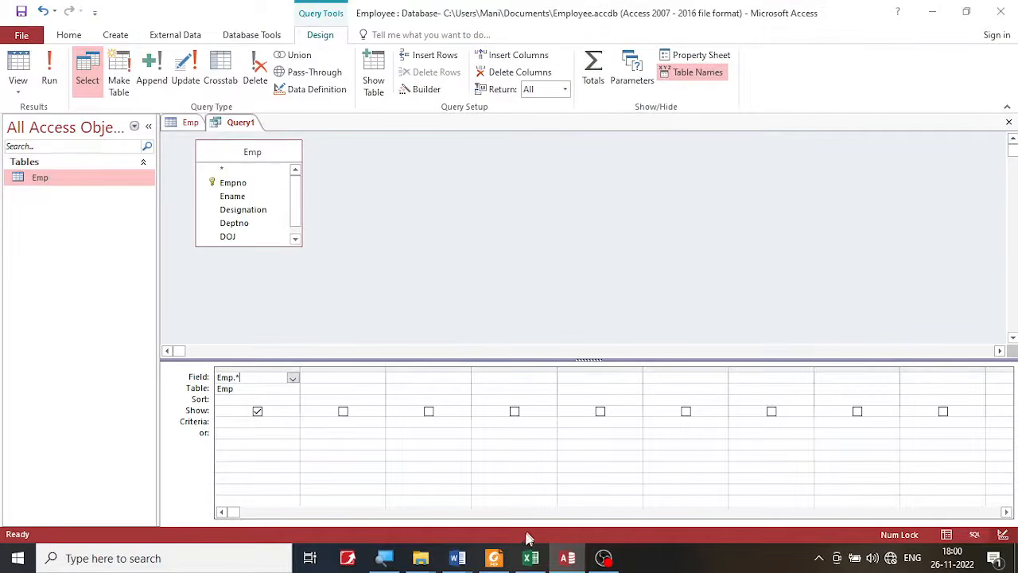
- Switch to the exercise PDF in Foxit PDF Reader, highlight the "Dept no.10" condition in operation a), and return to Access
left_click(493, 557)
left_click(649, 498)
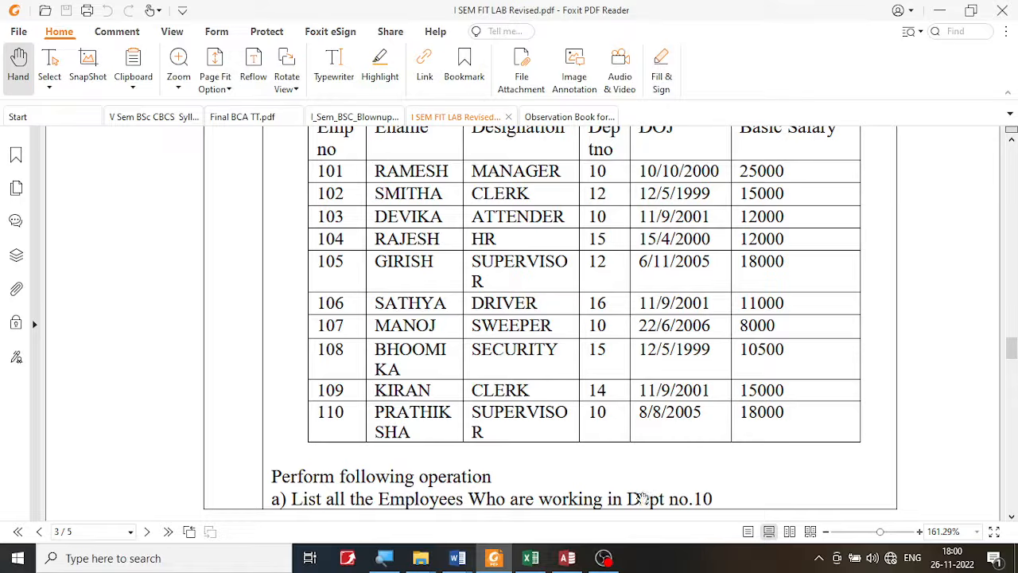
left_click_drag(632, 489, 721, 490)
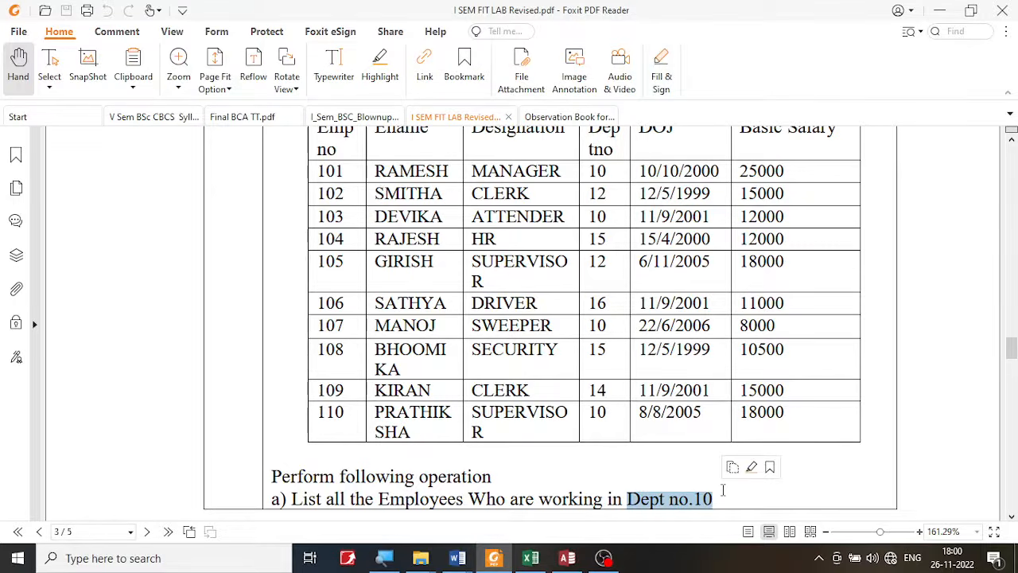
left_click(567, 558)
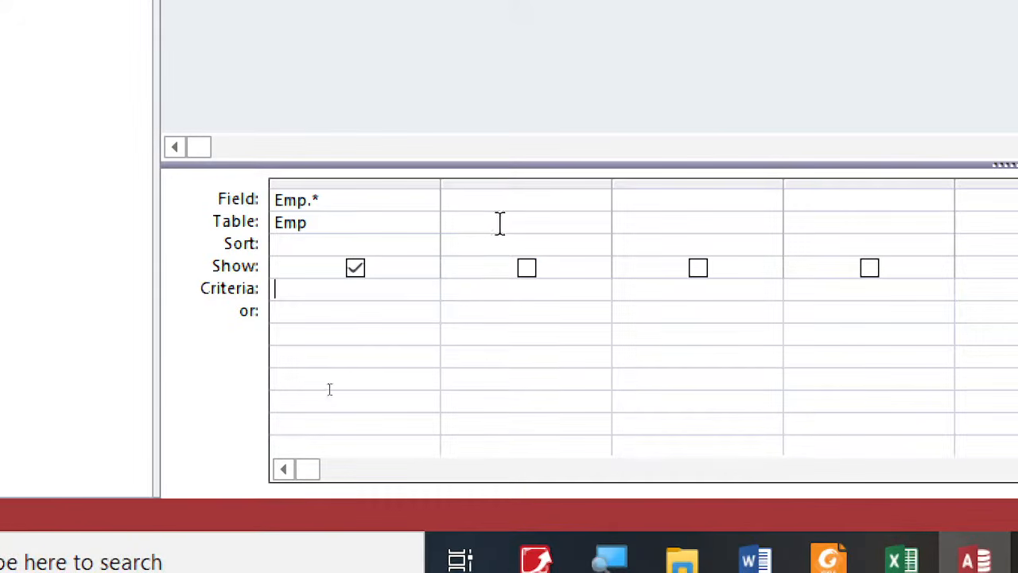
- Add Deptno as the second query column and set its criteria to 10, rechecking the condition in the exercise PDF
left_click(508, 200)
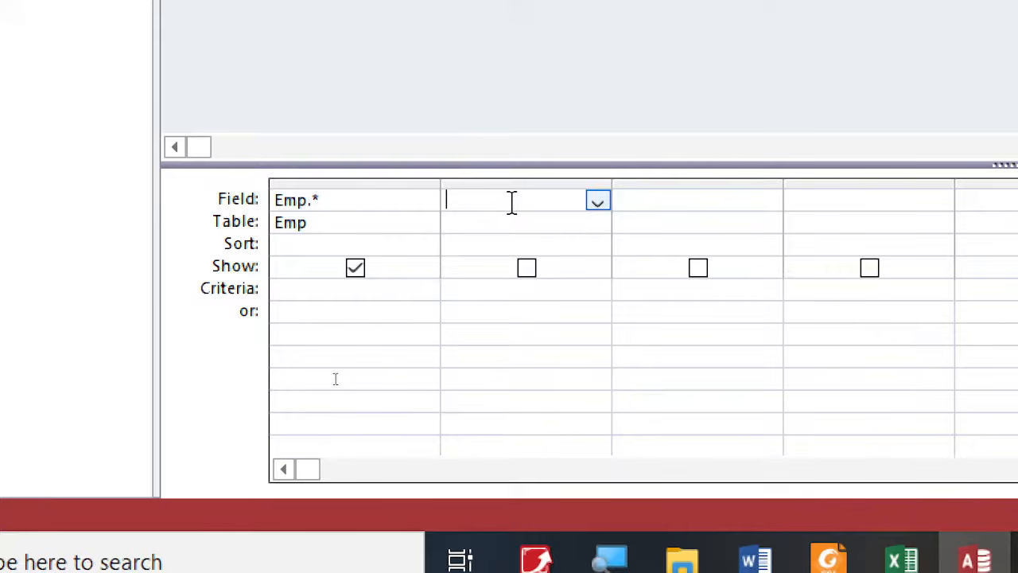
left_click(601, 204)
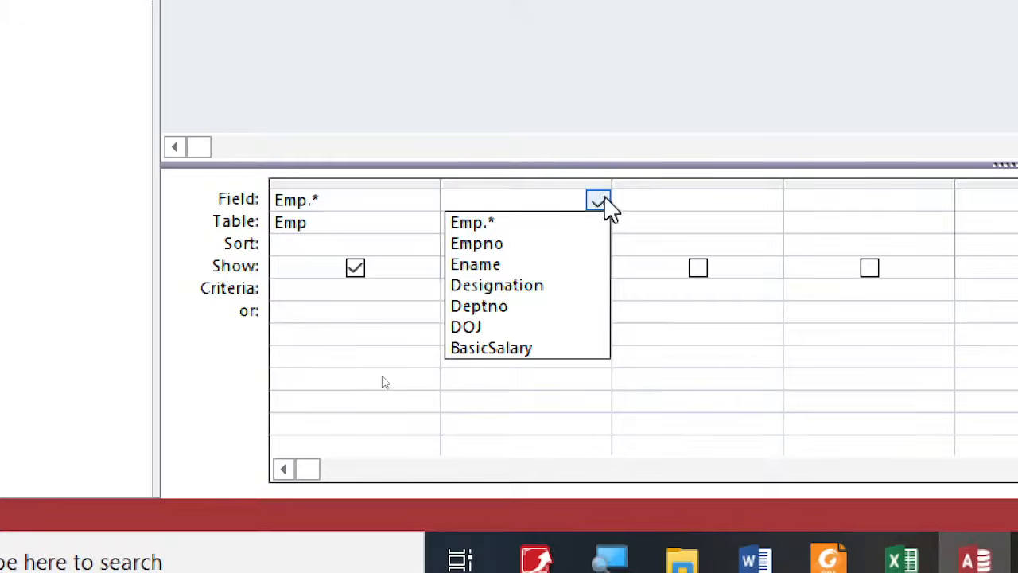
left_click(550, 313)
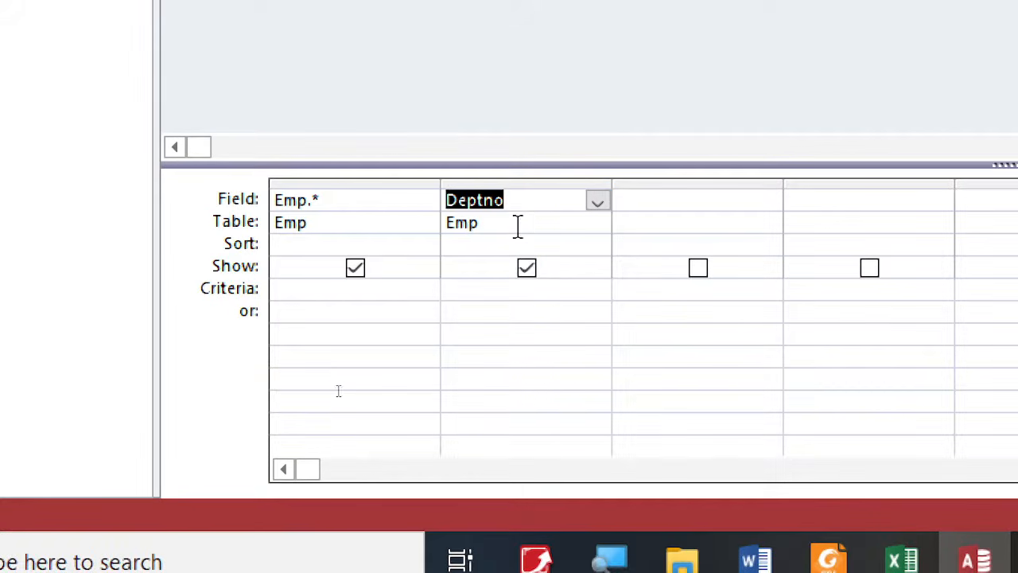
left_click(488, 289)
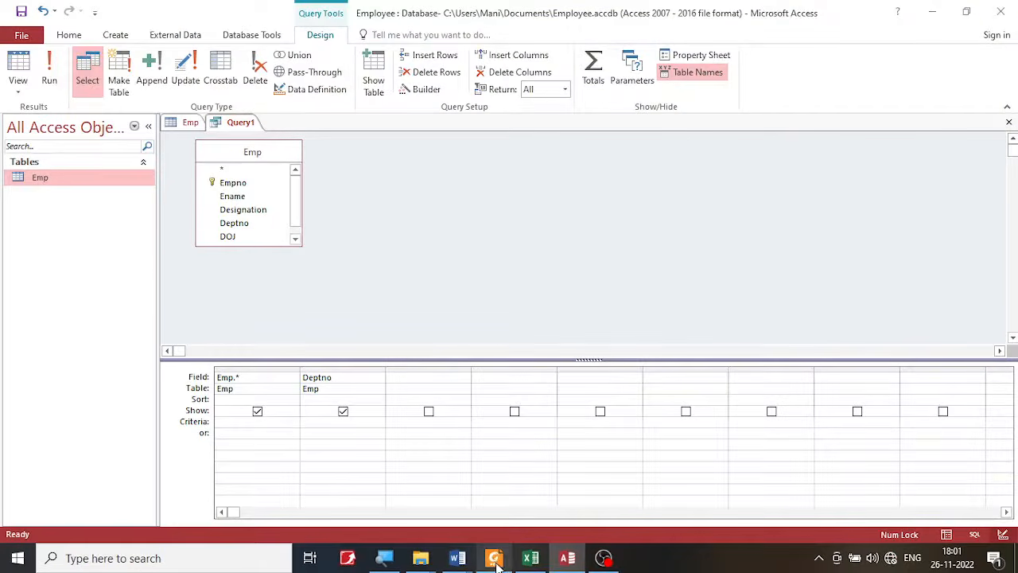
left_click(494, 558)
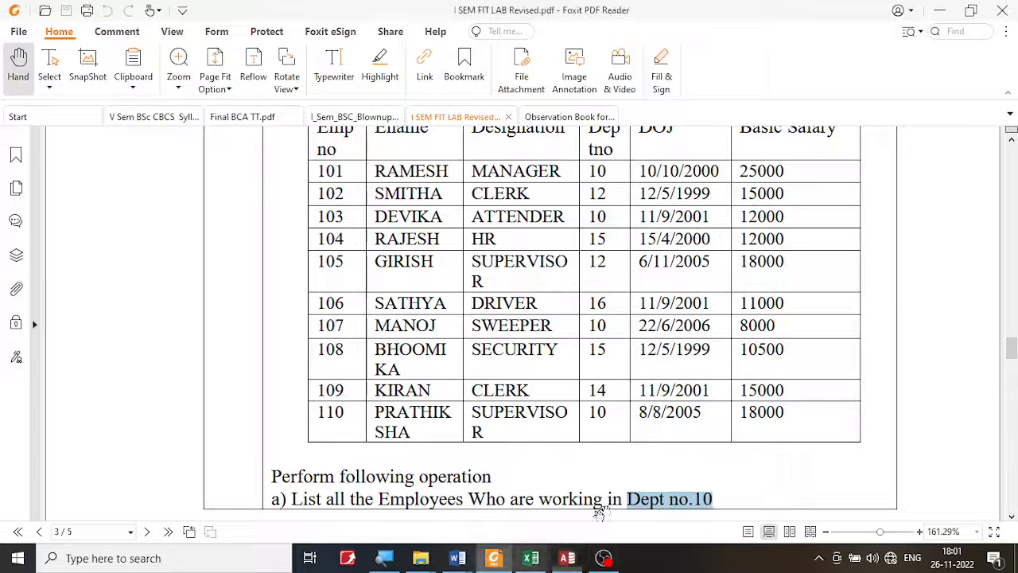
left_click(567, 558)
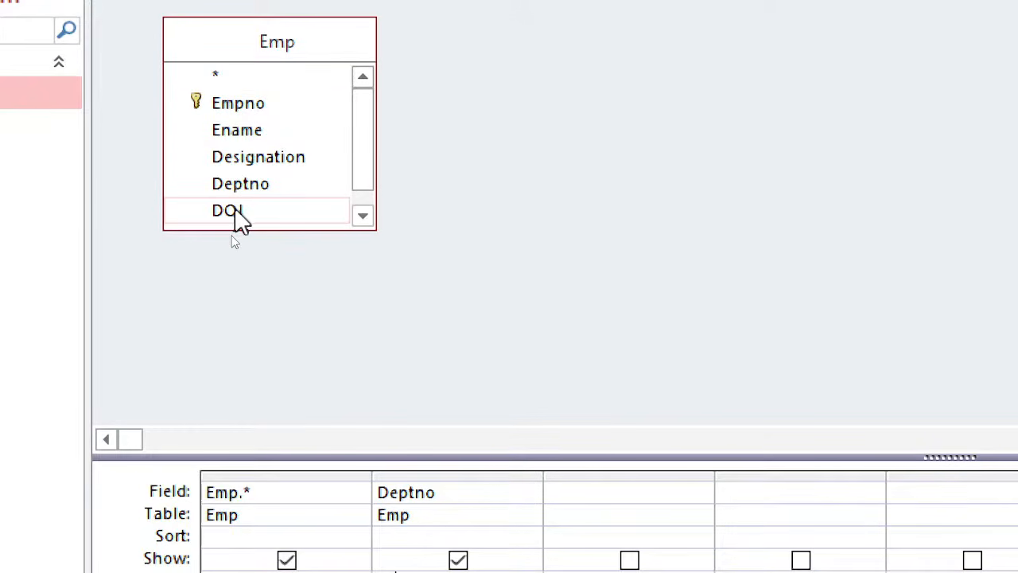
- Exclude the Deptno criteria column from the query output by turning off its Show option
scroll(240, 218, "down", 1)
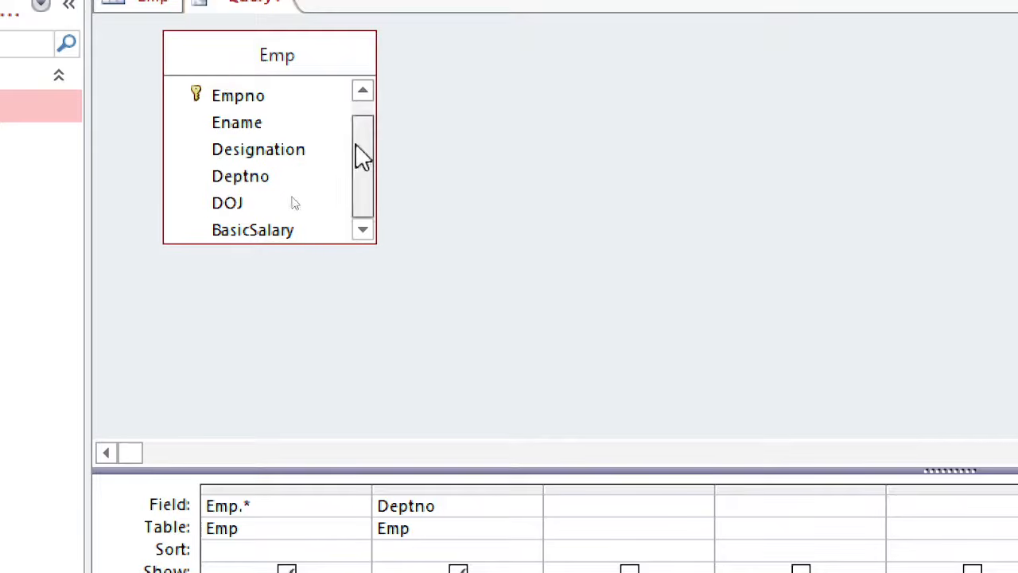
left_click_drag(356, 145, 359, 130)
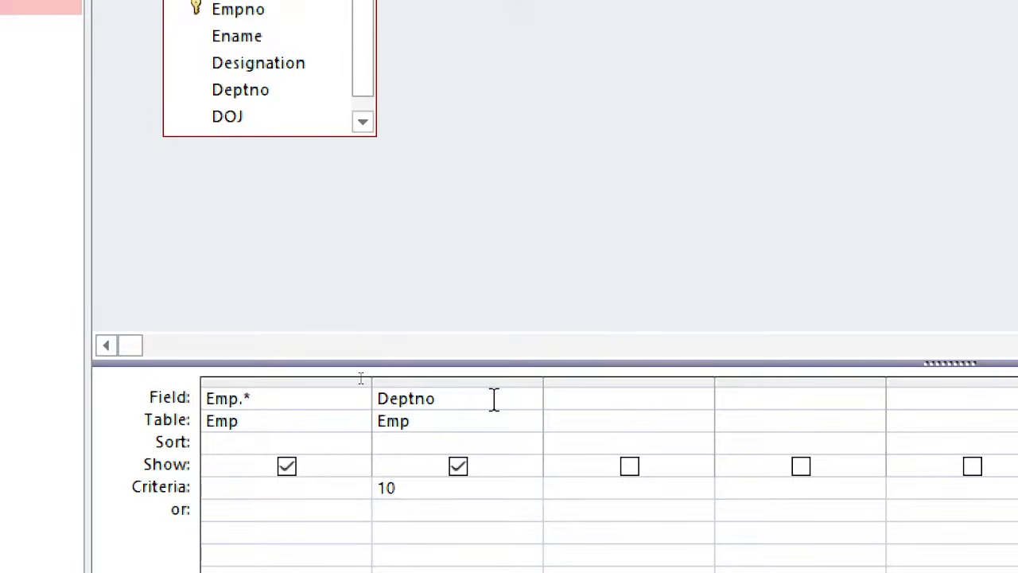
left_click(459, 470)
left_click(459, 469)
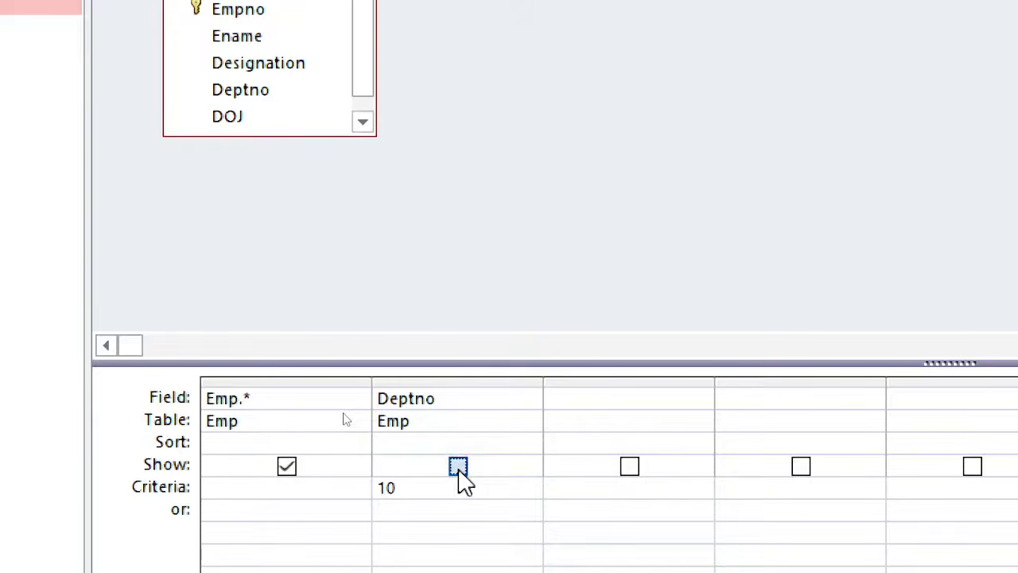
left_click(459, 469)
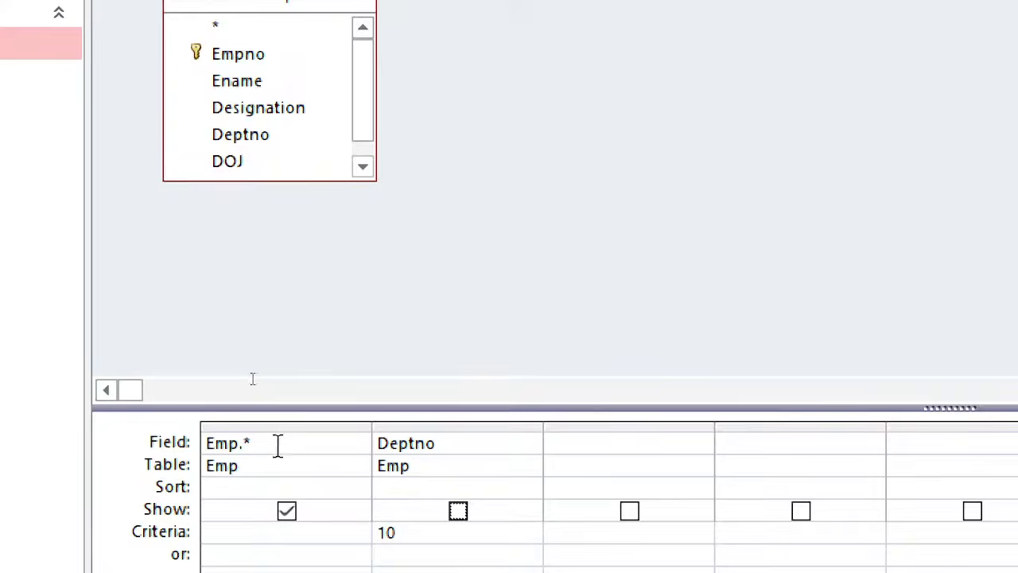
left_click(458, 512)
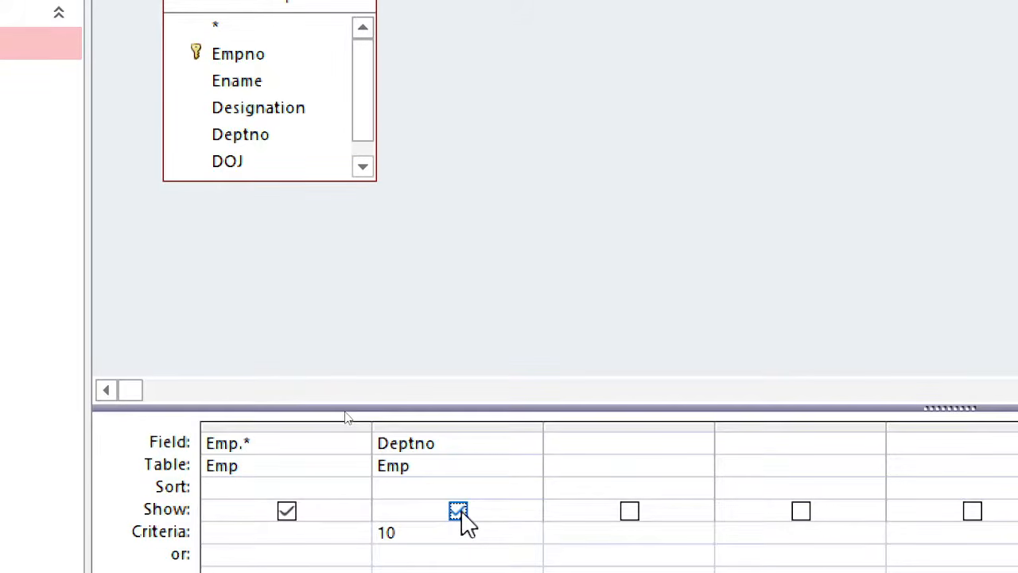
left_click(458, 511)
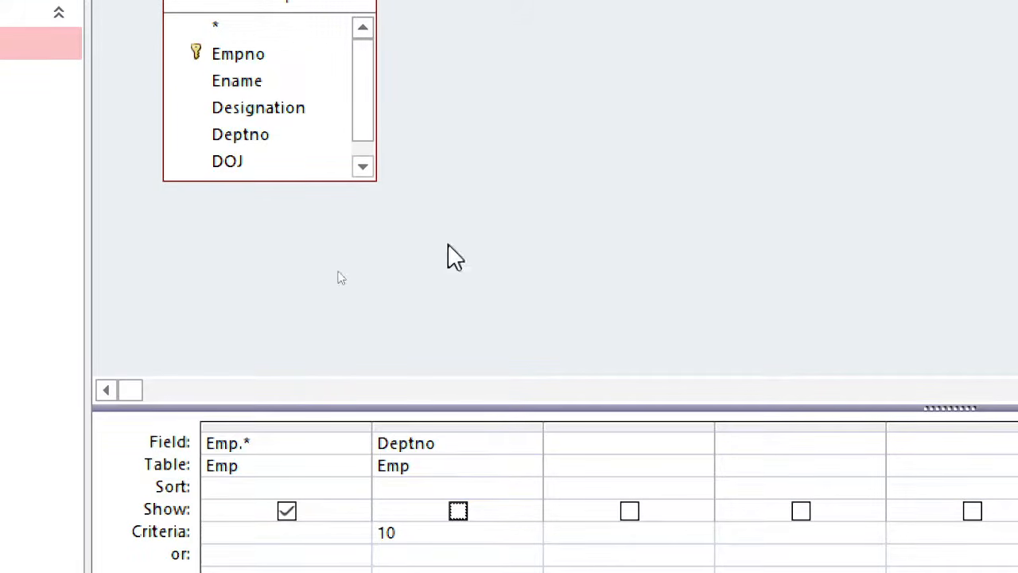
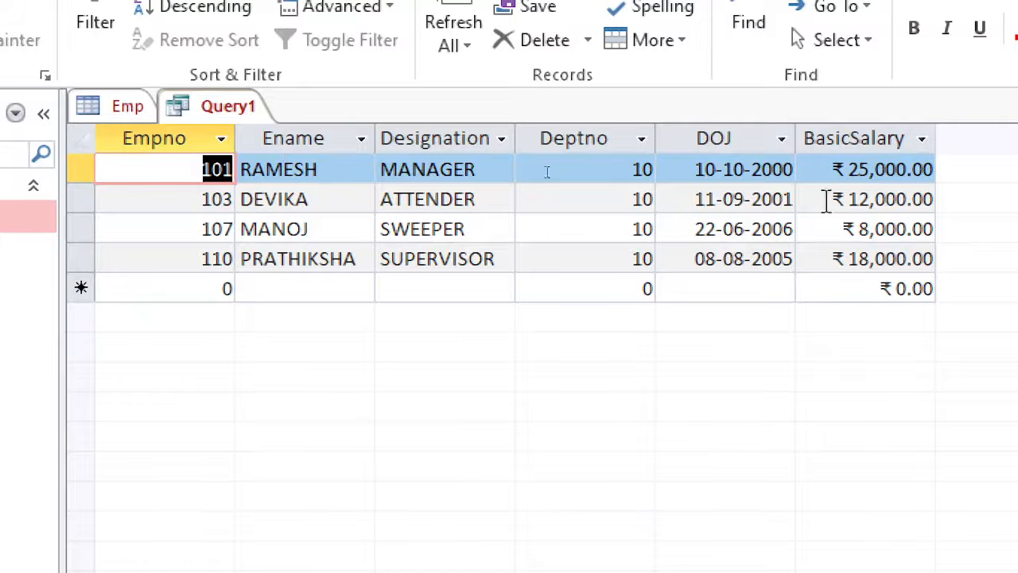
- Examine the Deptno column in the query results, rerun the query, and return to its design
left_click(590, 138)
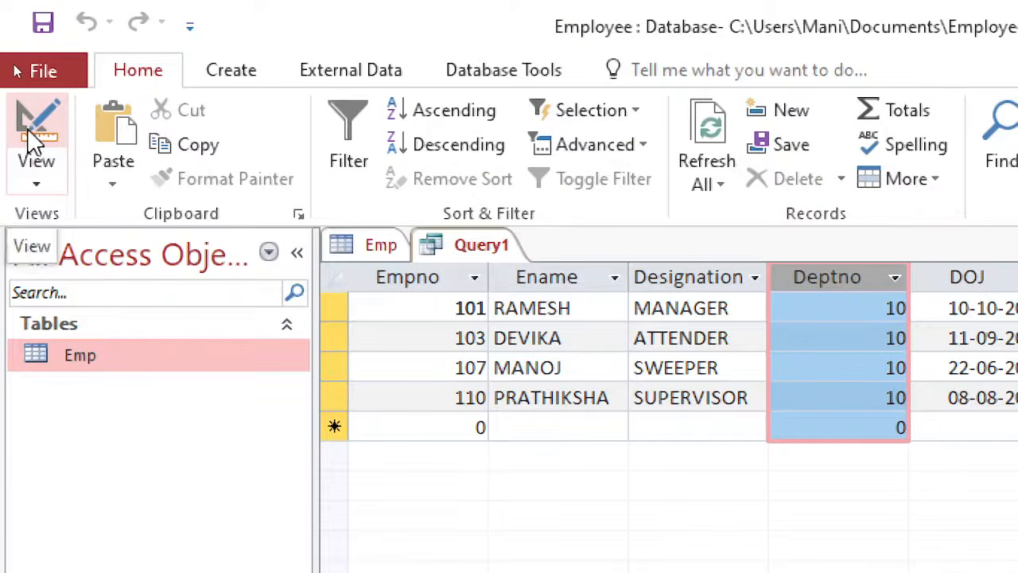
left_click(30, 134)
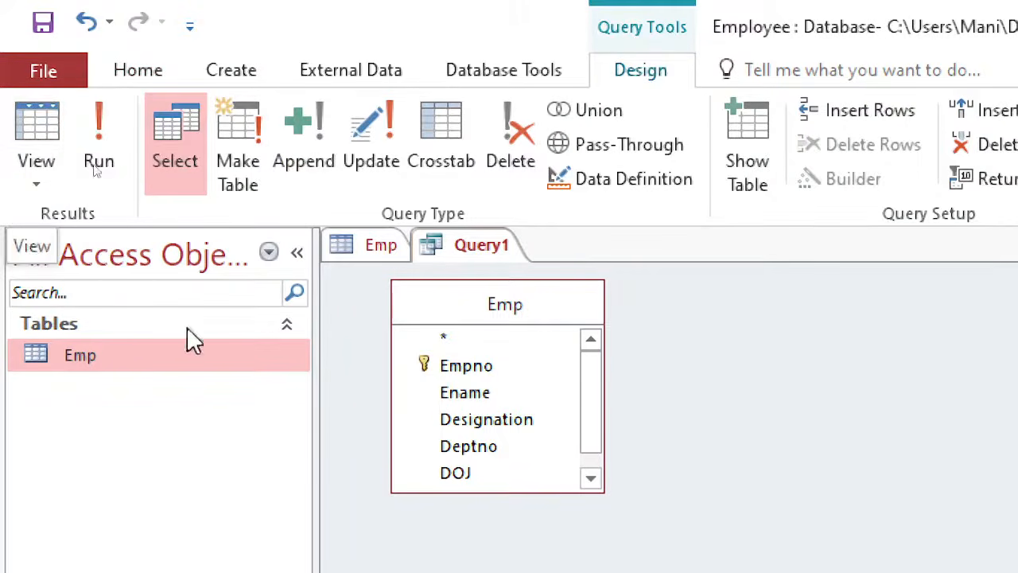
left_click(61, 143)
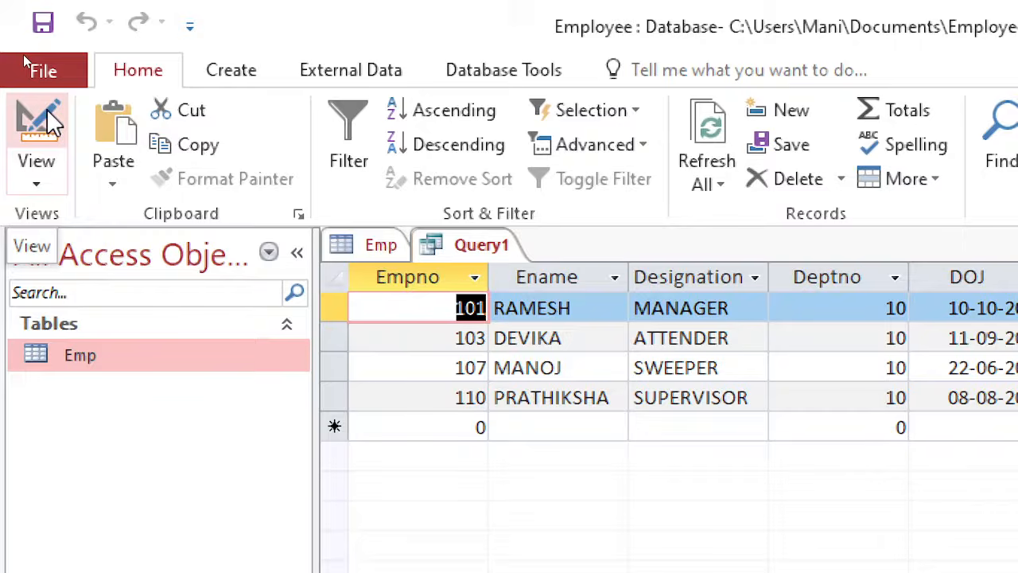
left_click(46, 119)
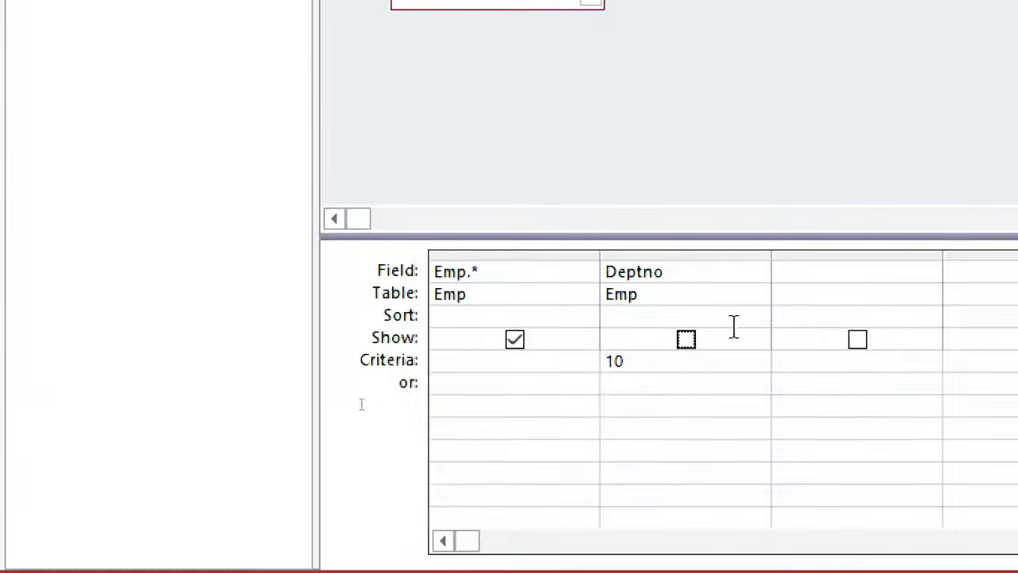
- Turn on Show for the Deptno criteria column, run the query, widen the Emp.Deptno column and compare it with Field0
left_click(684, 346)
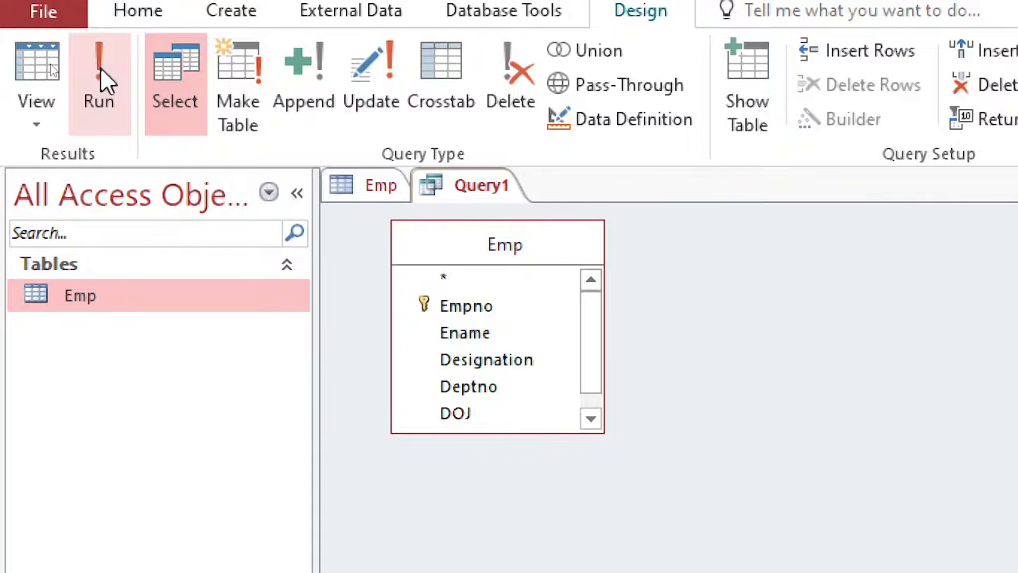
left_click(100, 71)
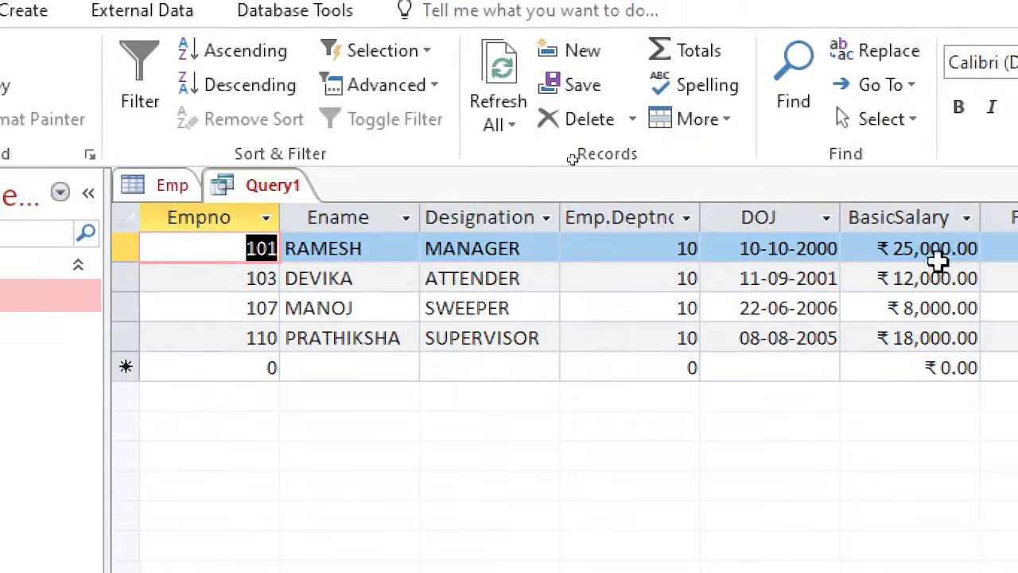
left_click_drag(731, 203, 747, 204)
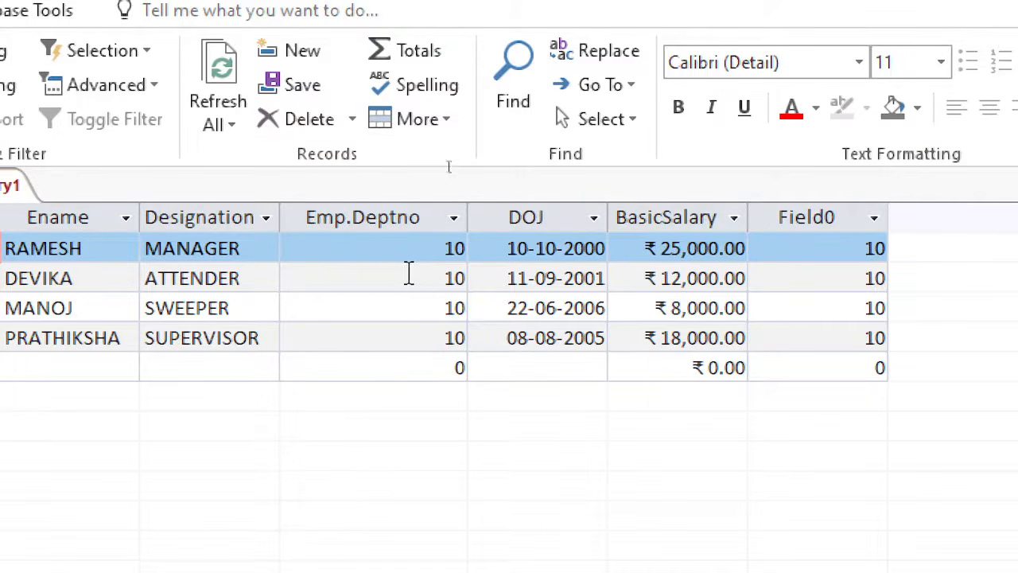
left_click(432, 249)
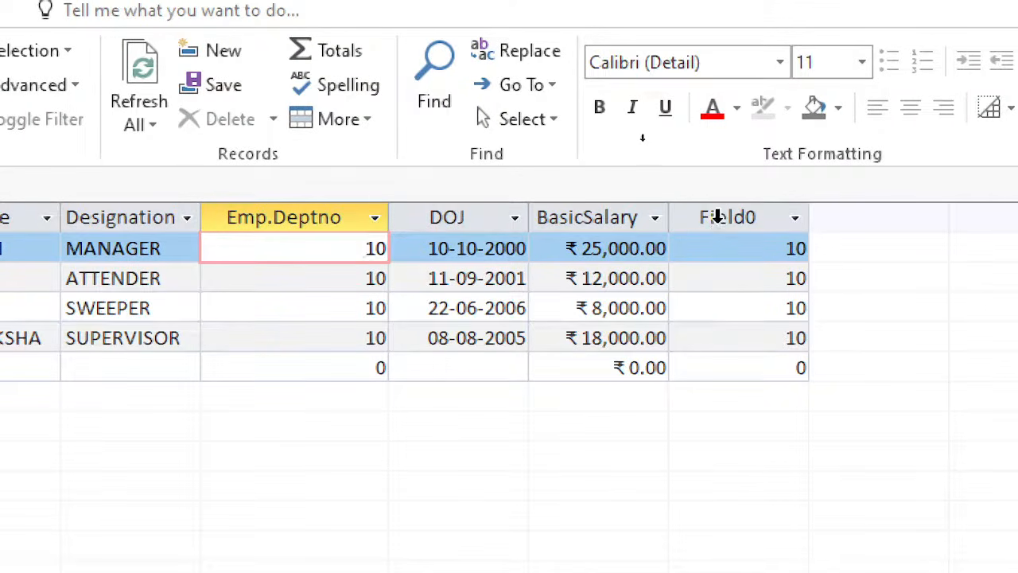
left_click(717, 216)
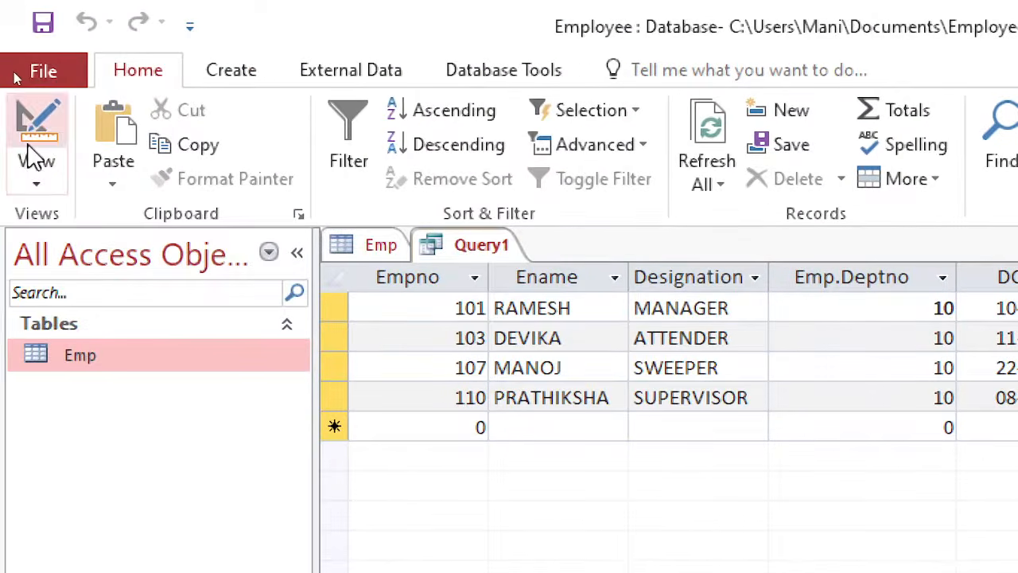
- Return to the query design, turn off Show for the Deptno criteria column, and run the query
left_click(40, 119)
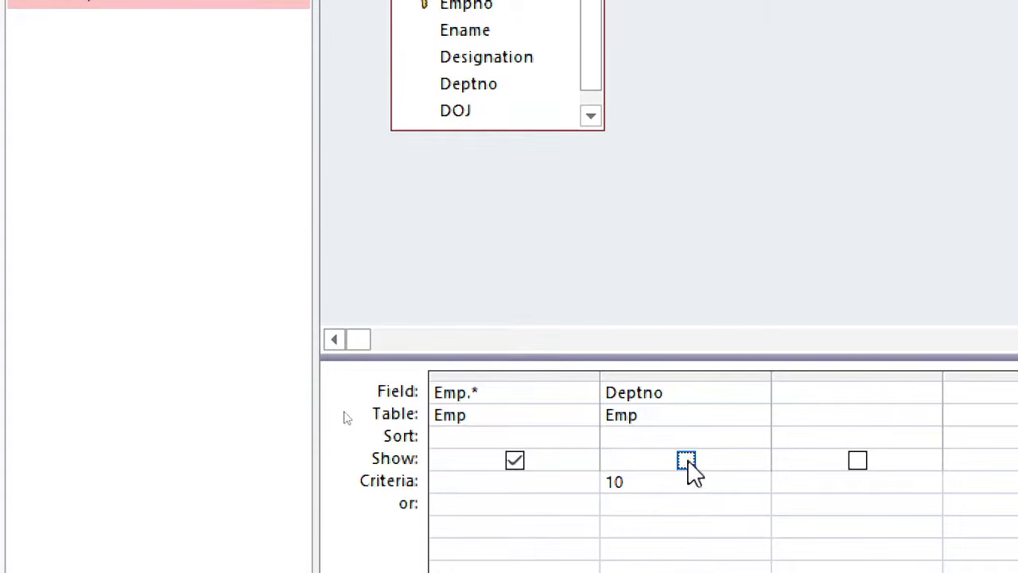
left_click(650, 375)
left_click(624, 480)
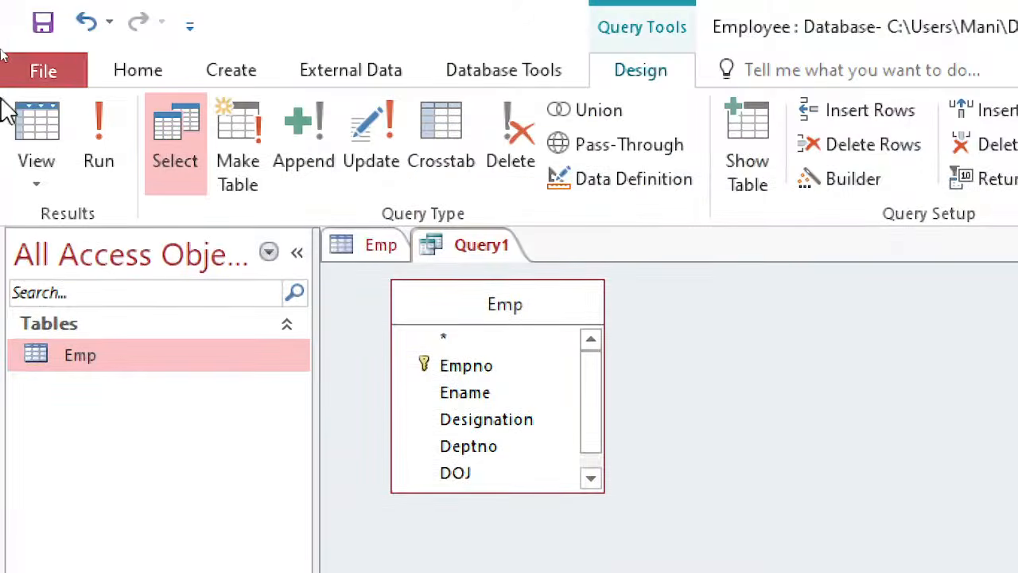
left_click(116, 146)
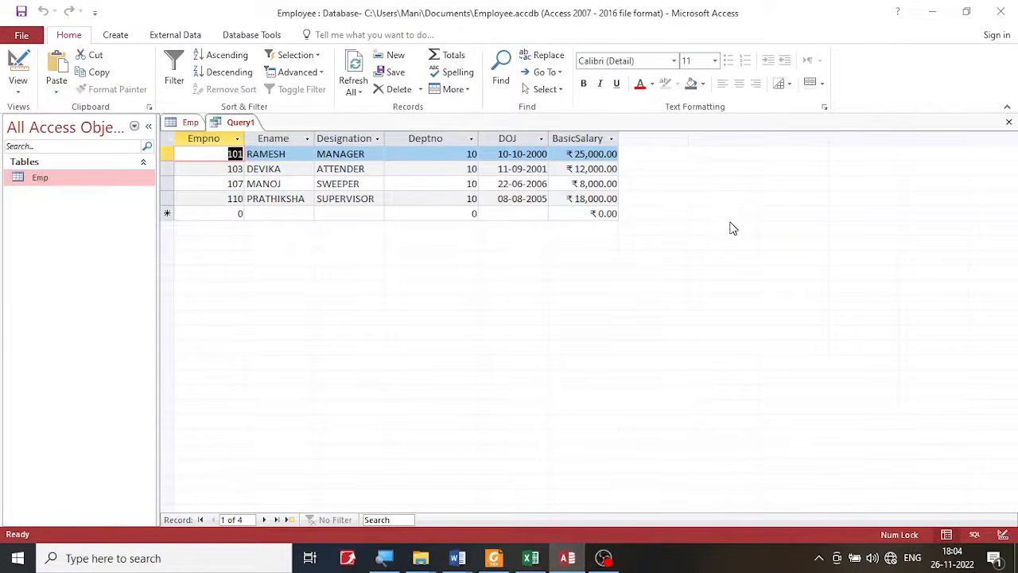
- Recheck operation a) in the exercise PDF in Foxit PDF Reader, return to Access, and save the query as Query1
left_click(494, 550)
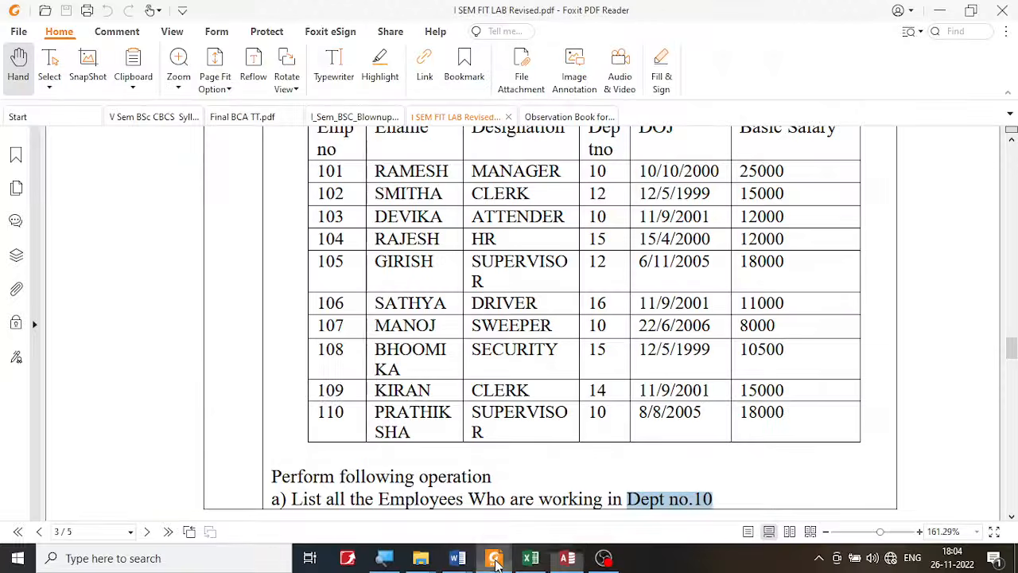
left_click(568, 560)
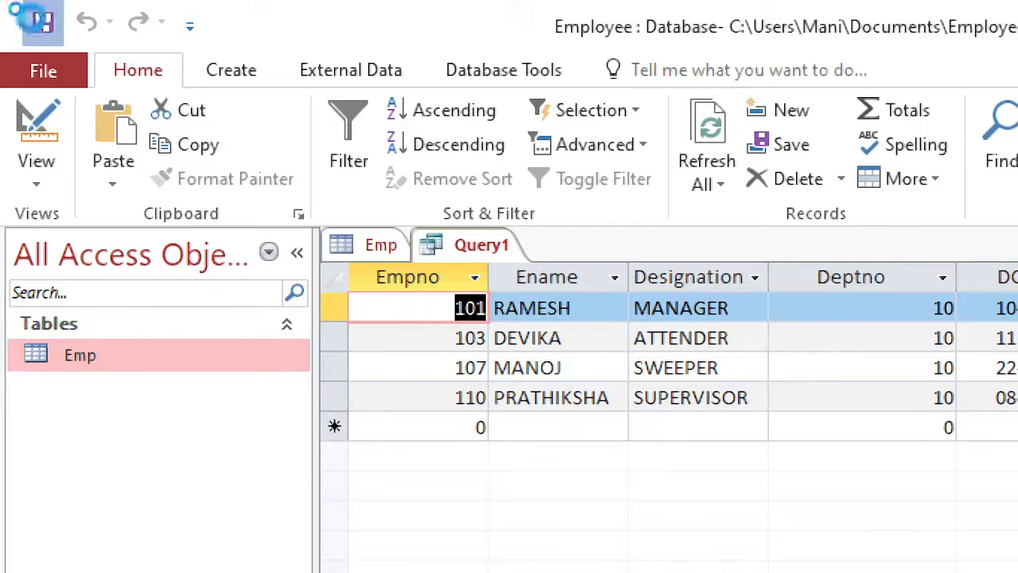
left_click(12, 5)
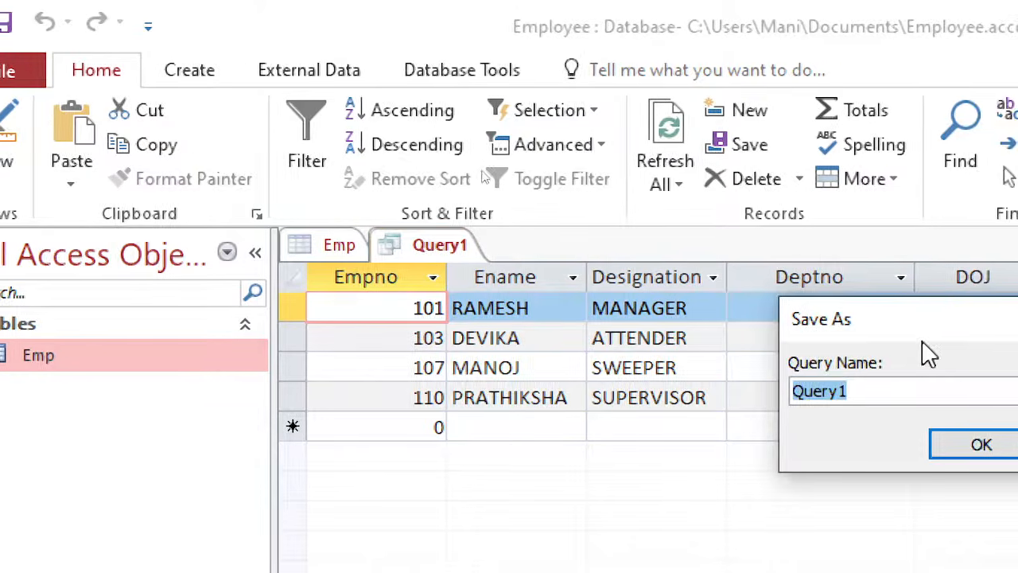
left_click_drag(926, 334, 756, 288)
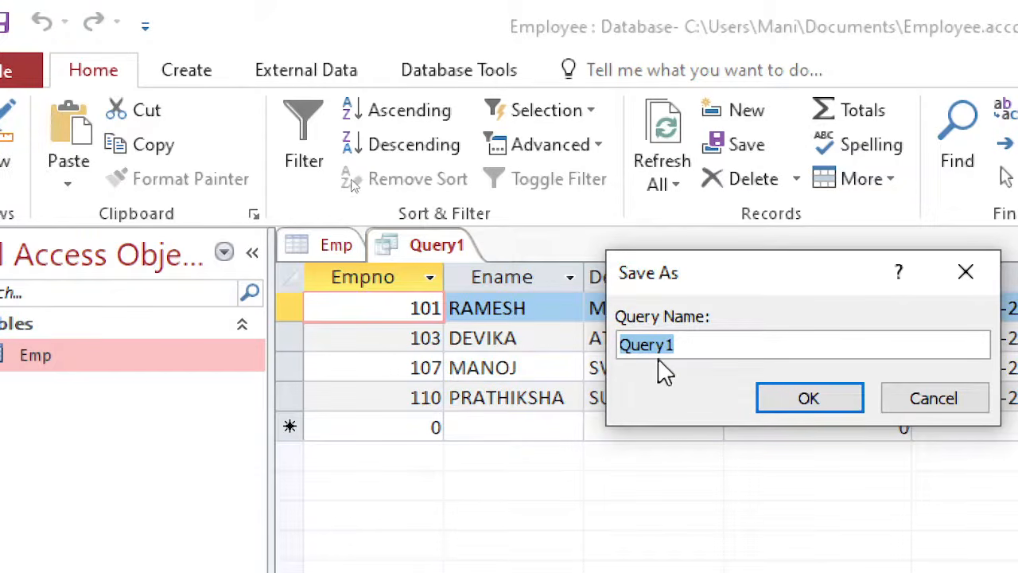
left_click(810, 400)
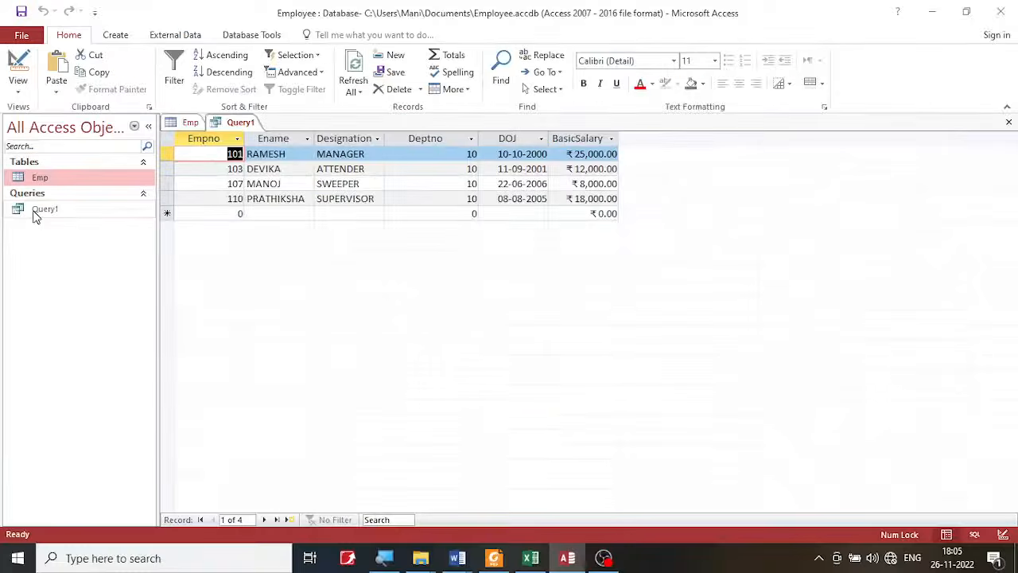
- Switch to the exercise PDF in Foxit PDF Reader, highlight the 20000 salary limit in operation b), and return to Access
left_click(494, 558)
scroll(535, 384, "down", 5)
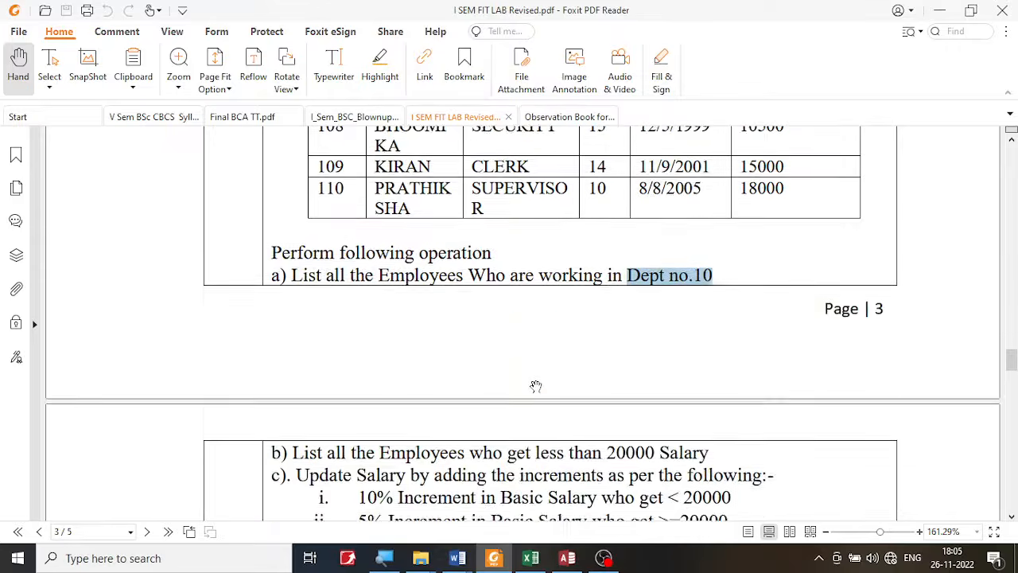
scroll(534, 386, "down", 1)
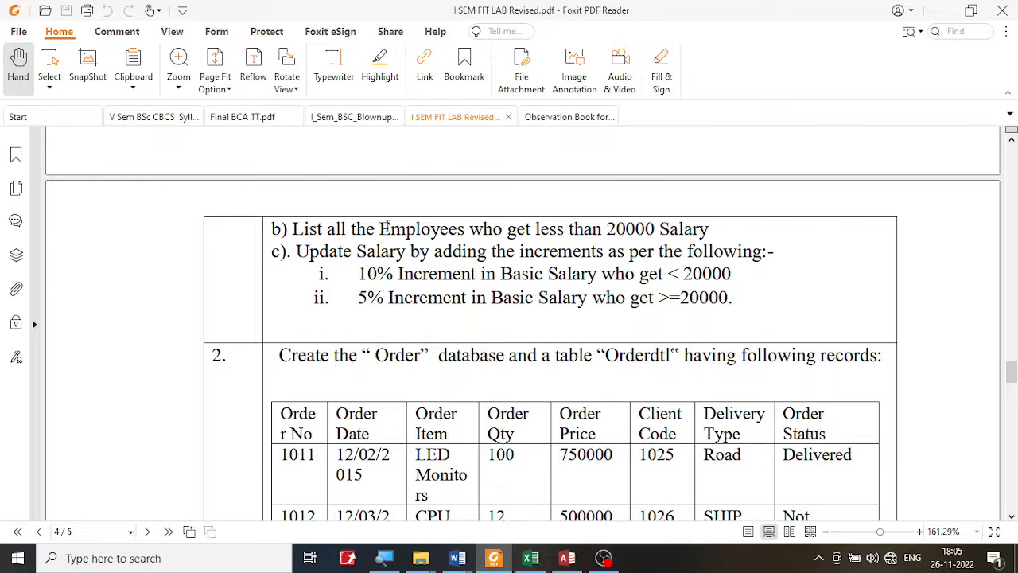
left_click_drag(387, 224, 606, 229)
left_click(658, 231)
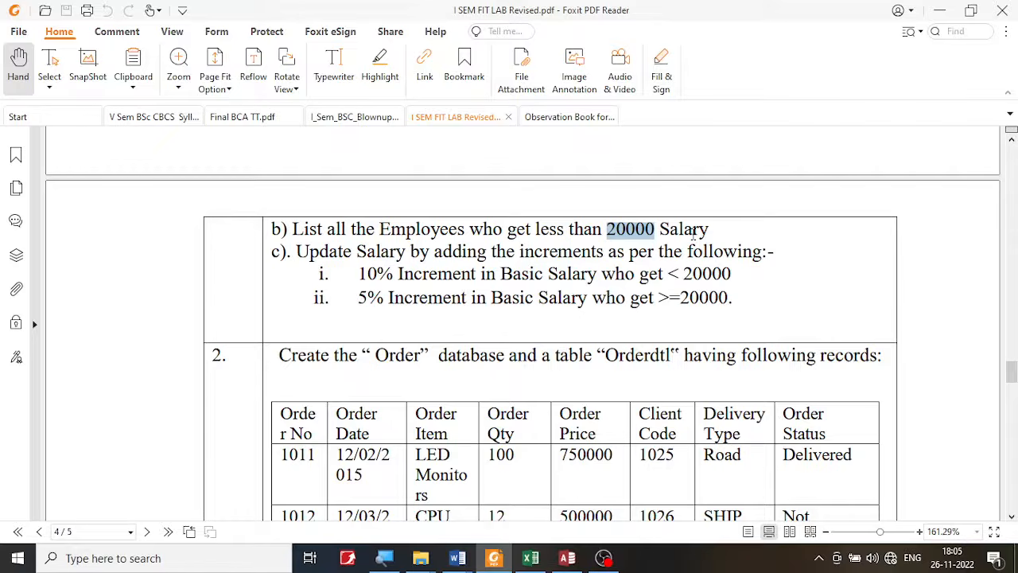
left_click(569, 558)
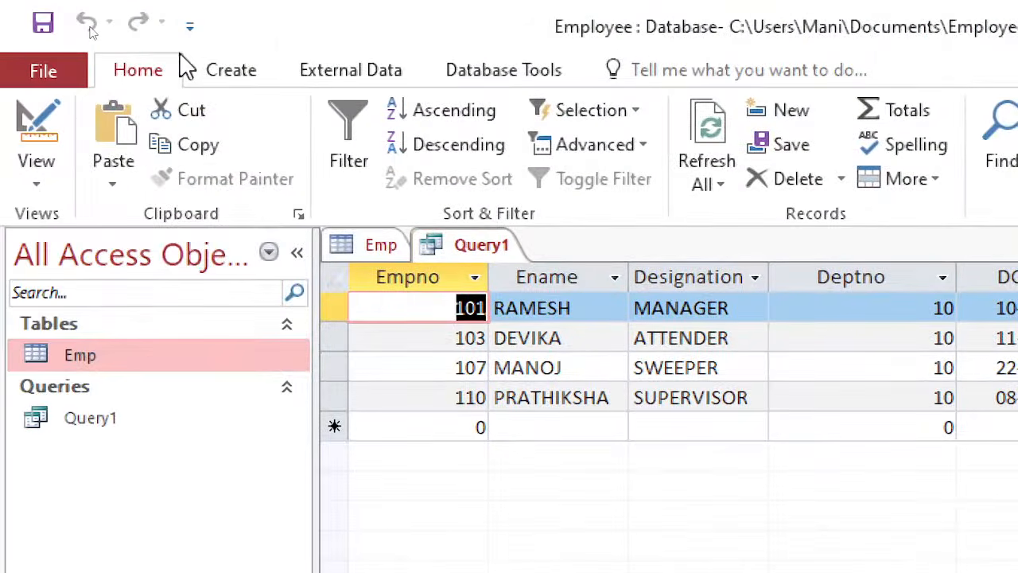
- Create a new query in Design view and add the Emp table to it
left_click(240, 78)
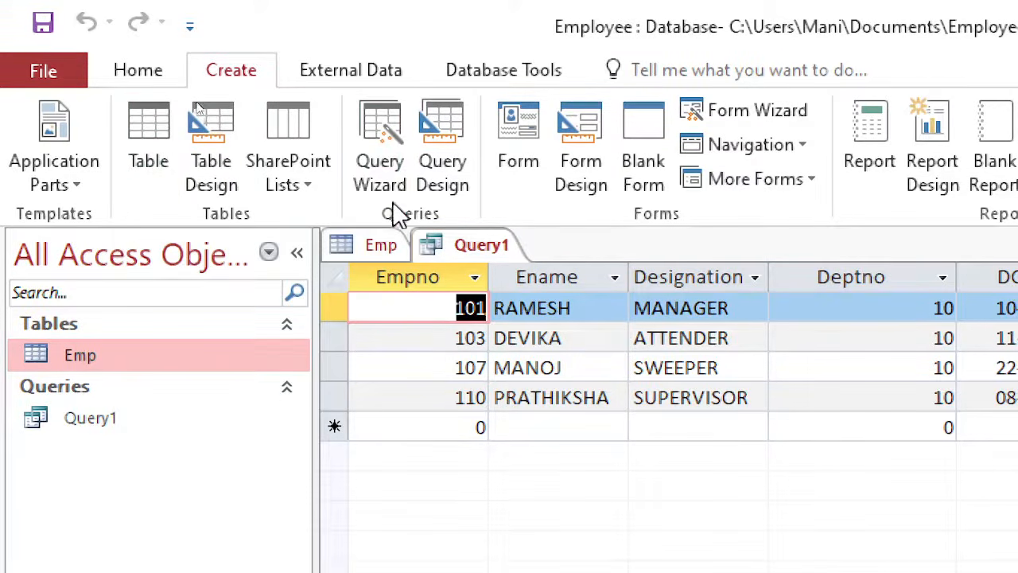
left_click(461, 186)
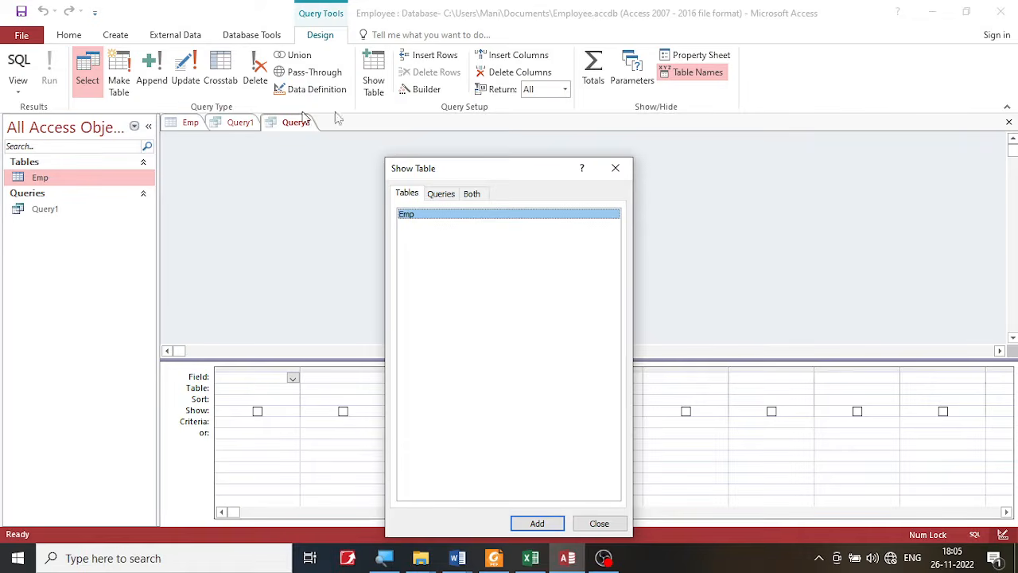
left_click_drag(450, 168, 449, 151)
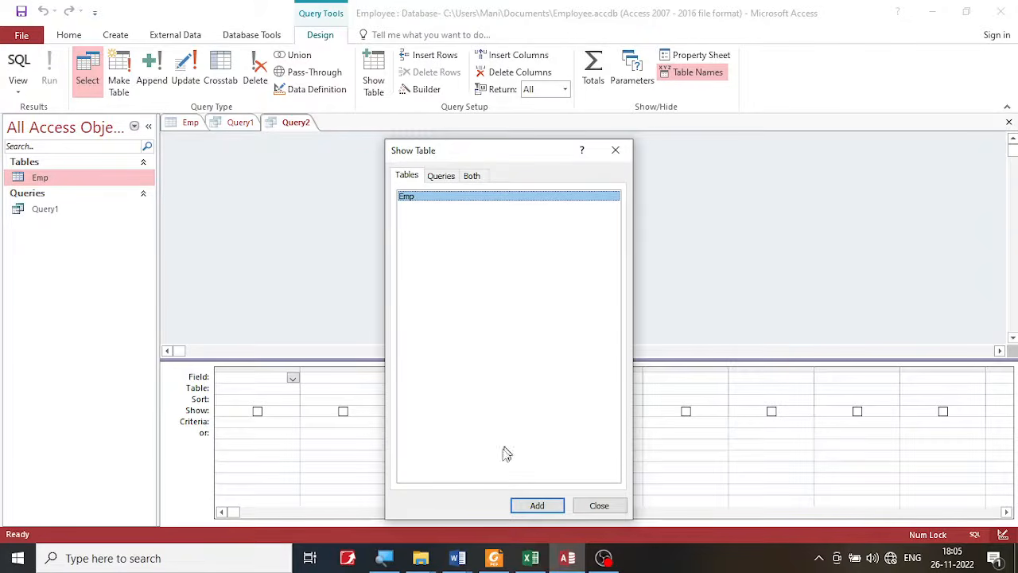
left_click(539, 505)
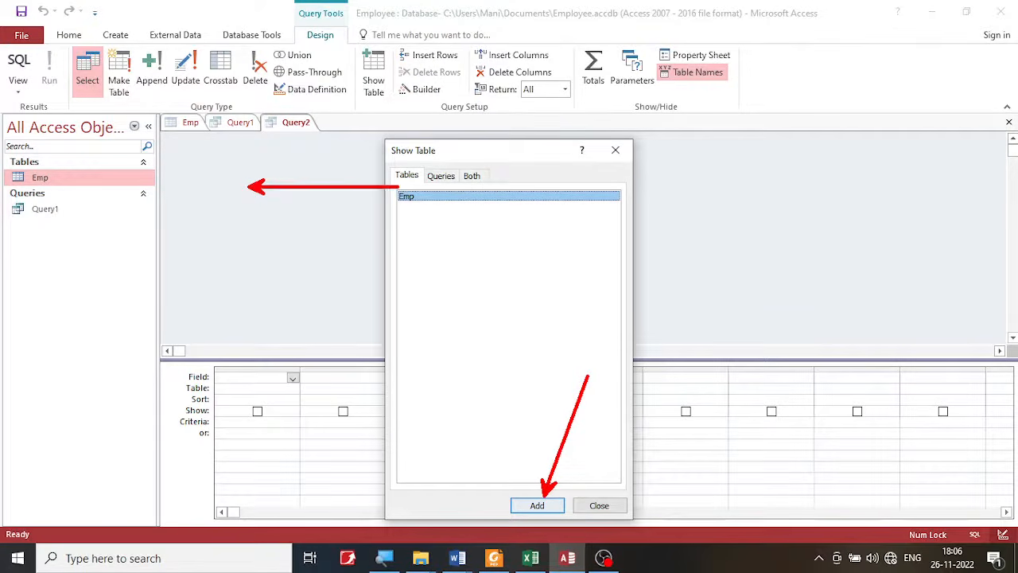
left_click(537, 503)
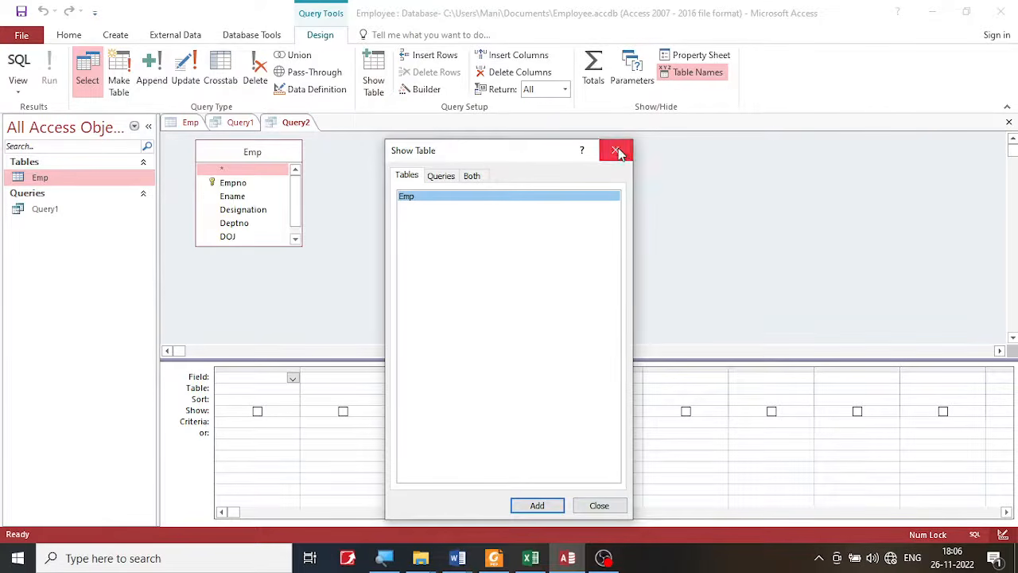
left_click(608, 504)
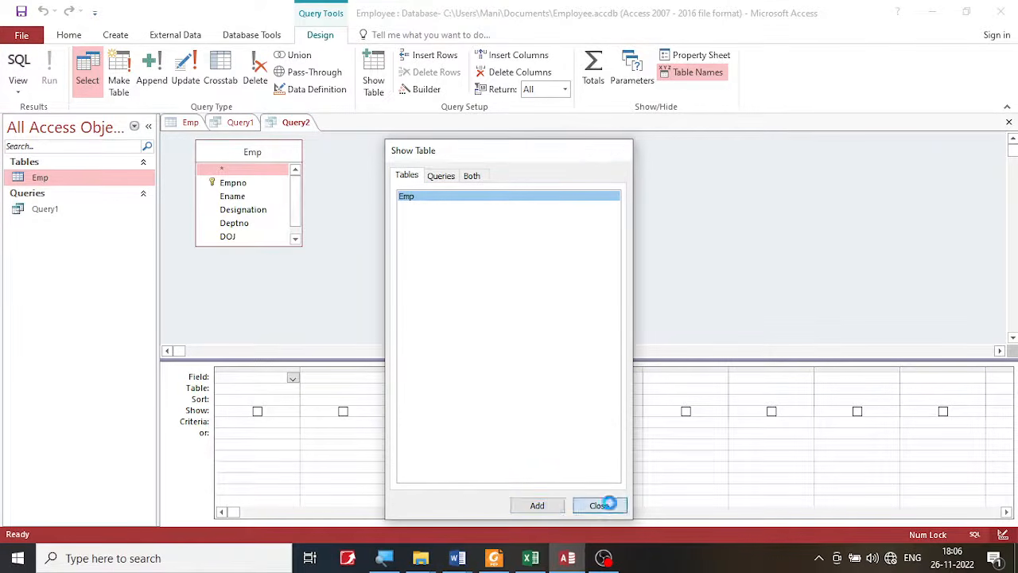
- Recheck operation b) in the exercise PDF and set the new query's first column to Emp.*
left_click(493, 559)
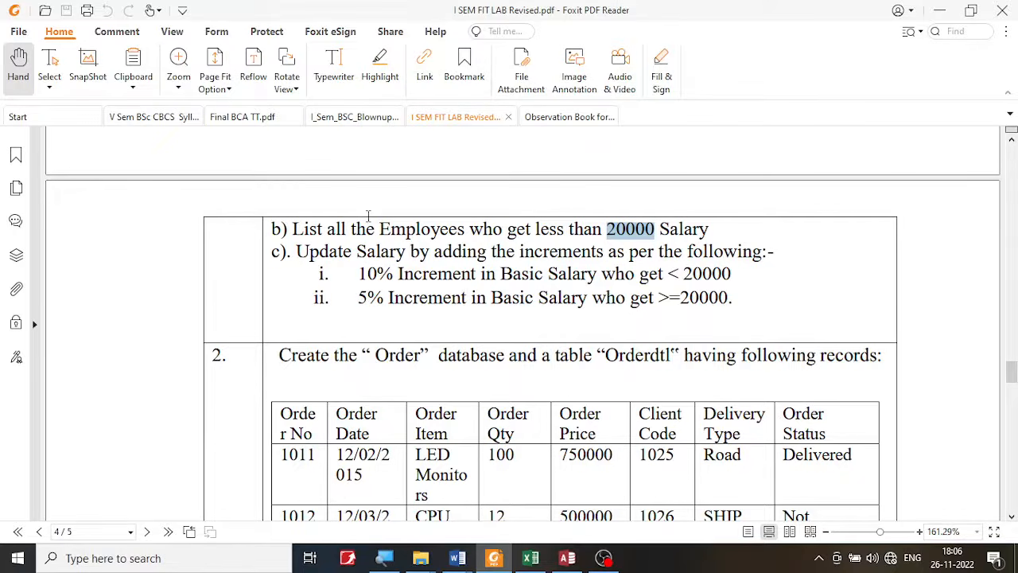
left_click(567, 558)
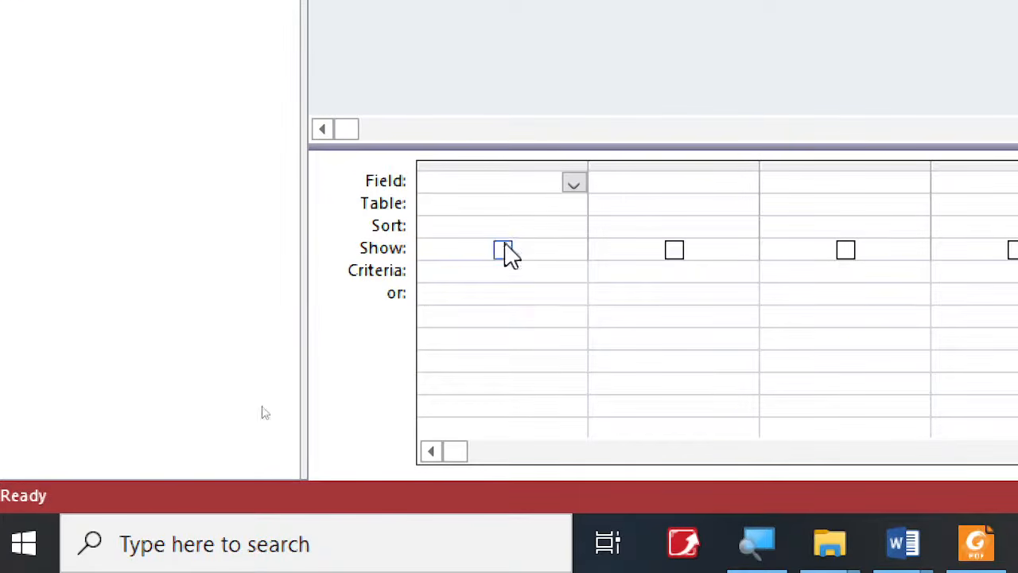
left_click(572, 183)
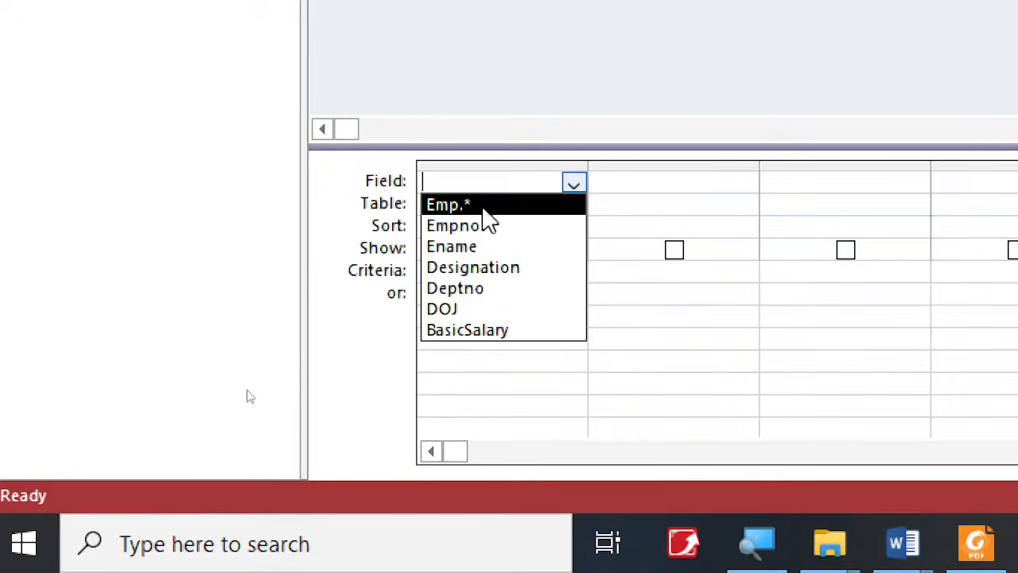
left_click(482, 209)
left_click(573, 185)
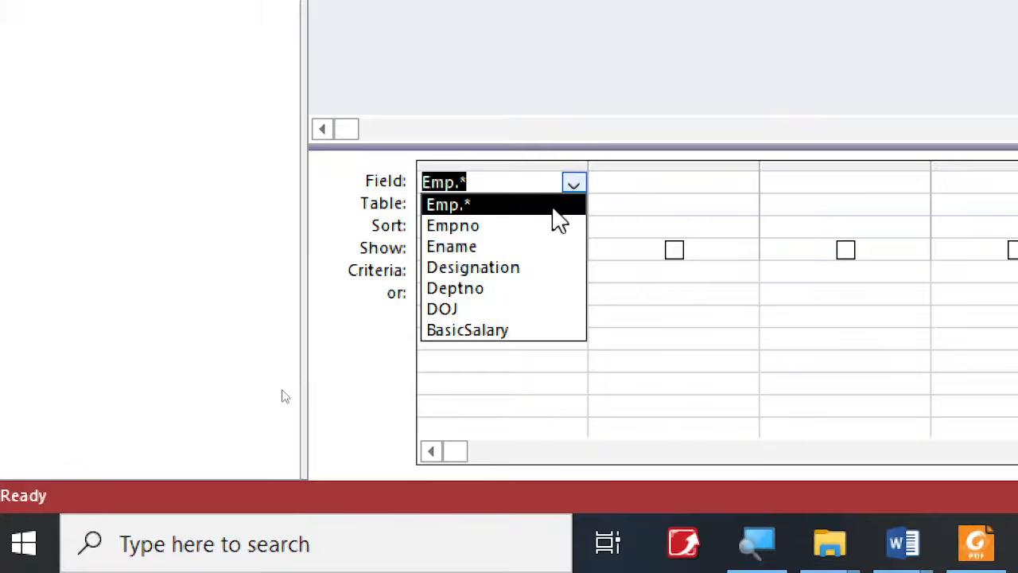
left_click(551, 207)
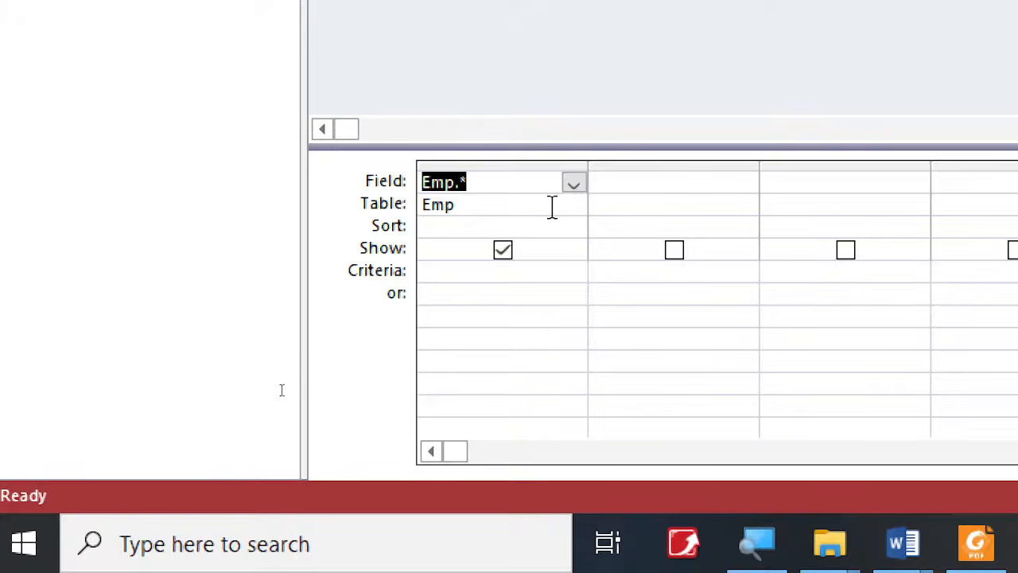
- Recheck operation b) in the exercise PDF in Foxit PDF Reader, return to Access, and set the query's second column to BasicSalary
left_click(976, 543)
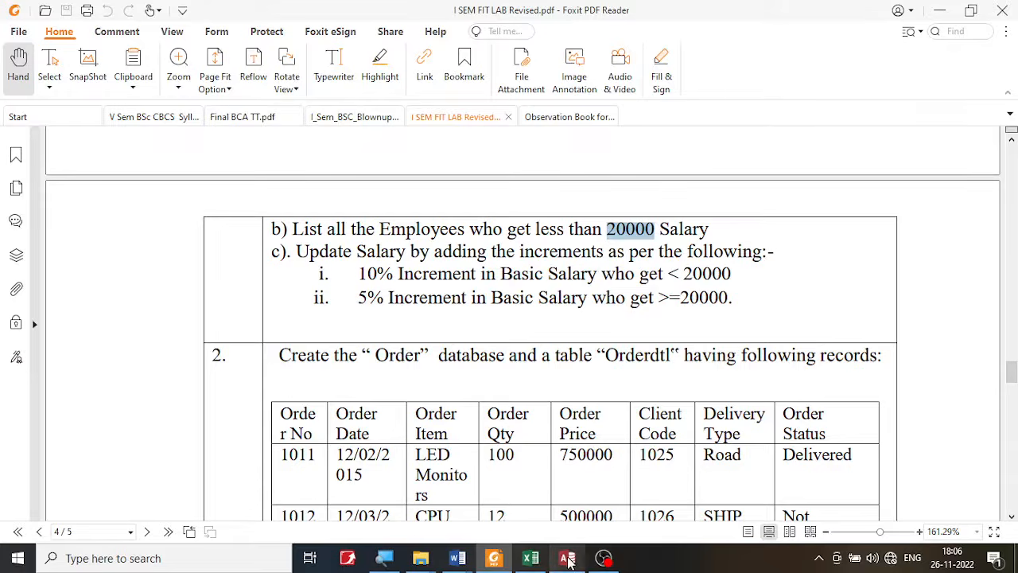
left_click(567, 557)
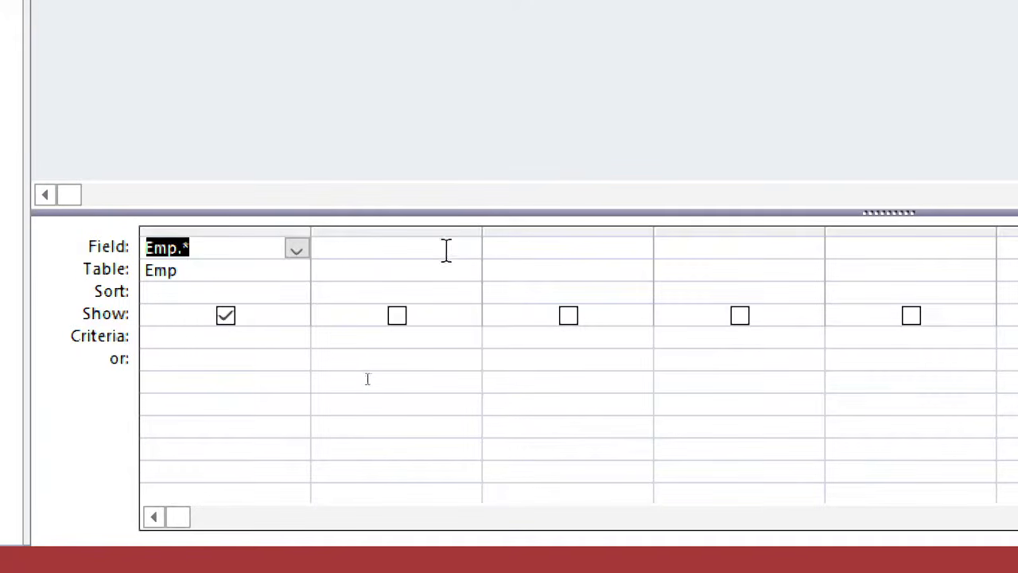
left_click(446, 250)
left_click(468, 249)
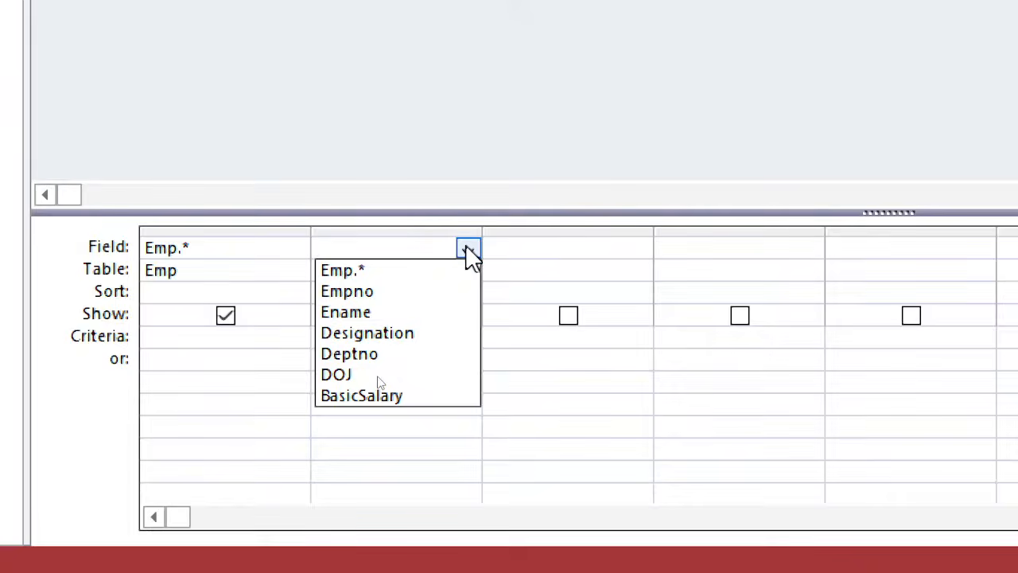
left_click(413, 394)
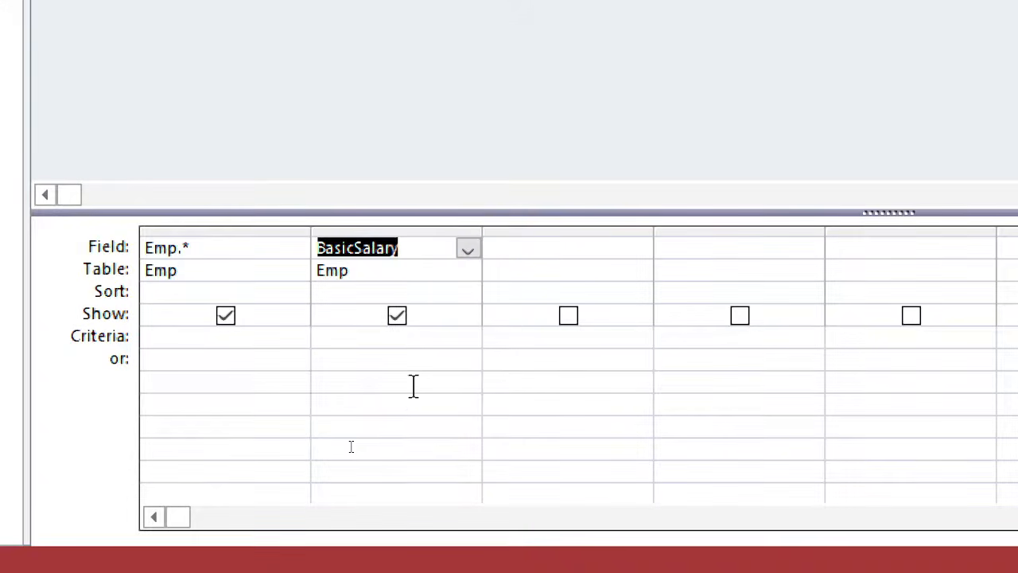
left_click(408, 249)
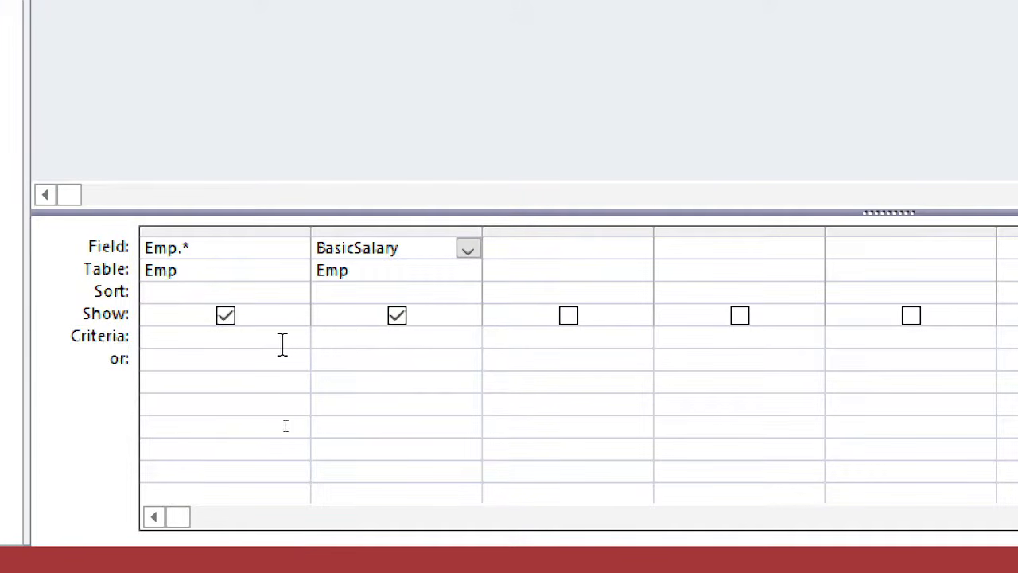
- Set the criterion for the BasicSalary column to <20000
left_click(352, 340)
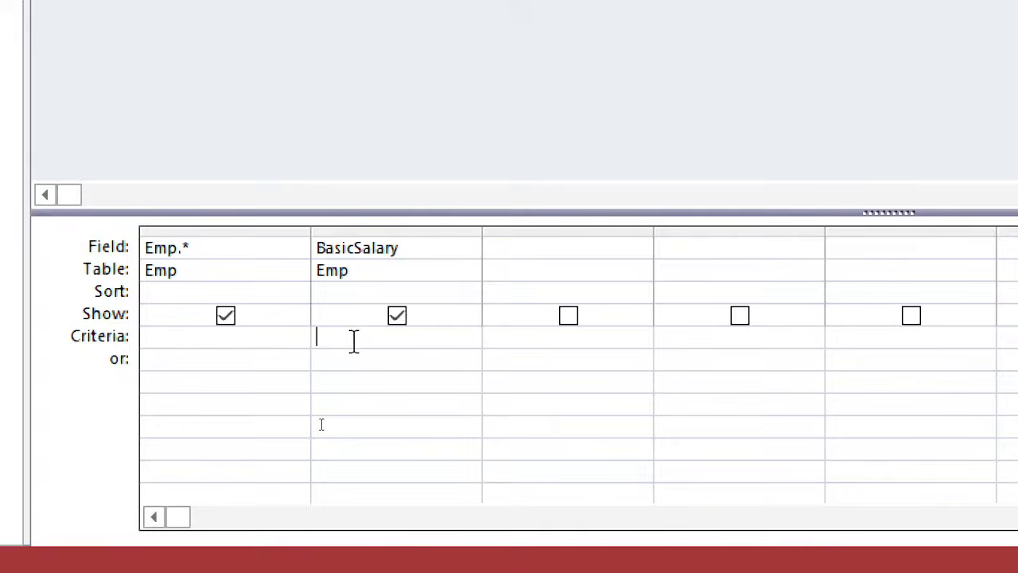
type("<")
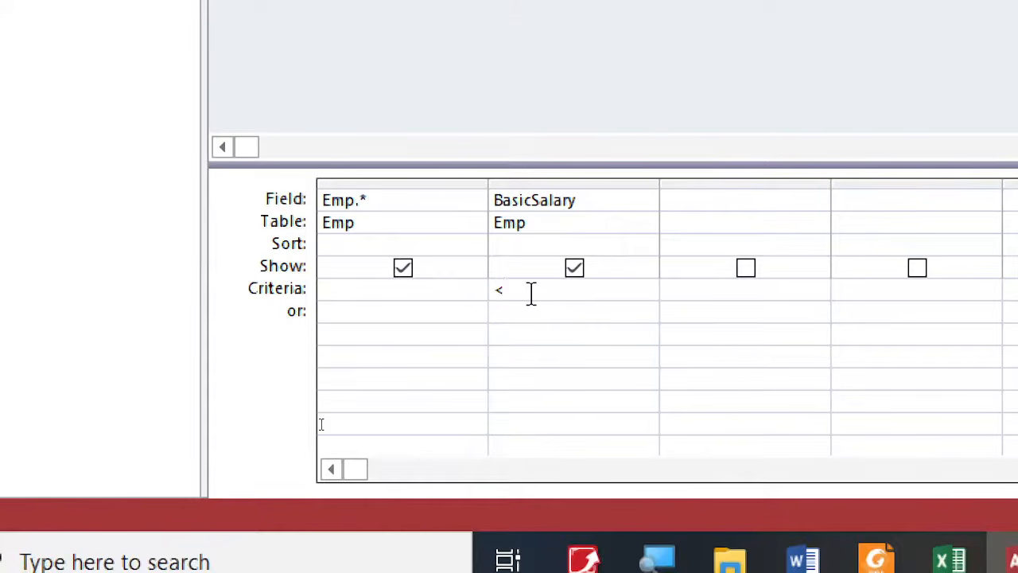
type("20000")
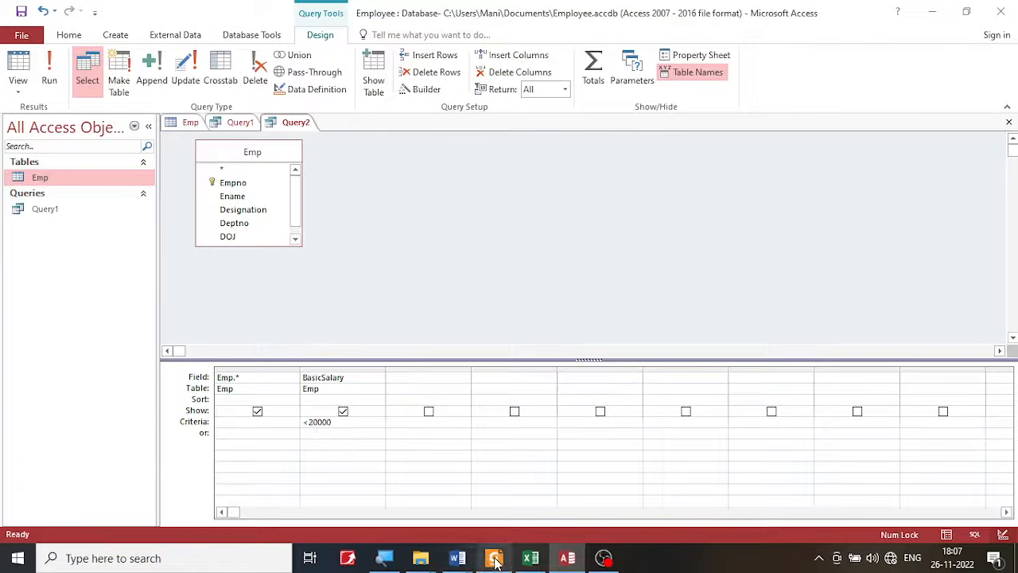
- Switch to the exercise PDF in Foxit PDF Reader, check the "less than 20000" condition in operation b), and return to Access
left_click(495, 559)
left_click(568, 232)
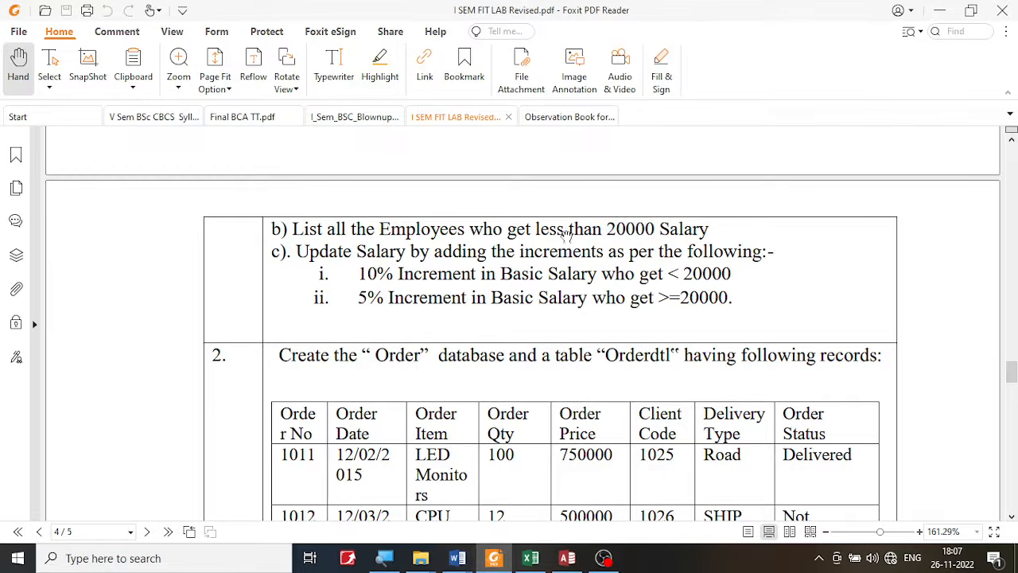
left_click_drag(547, 227, 635, 226)
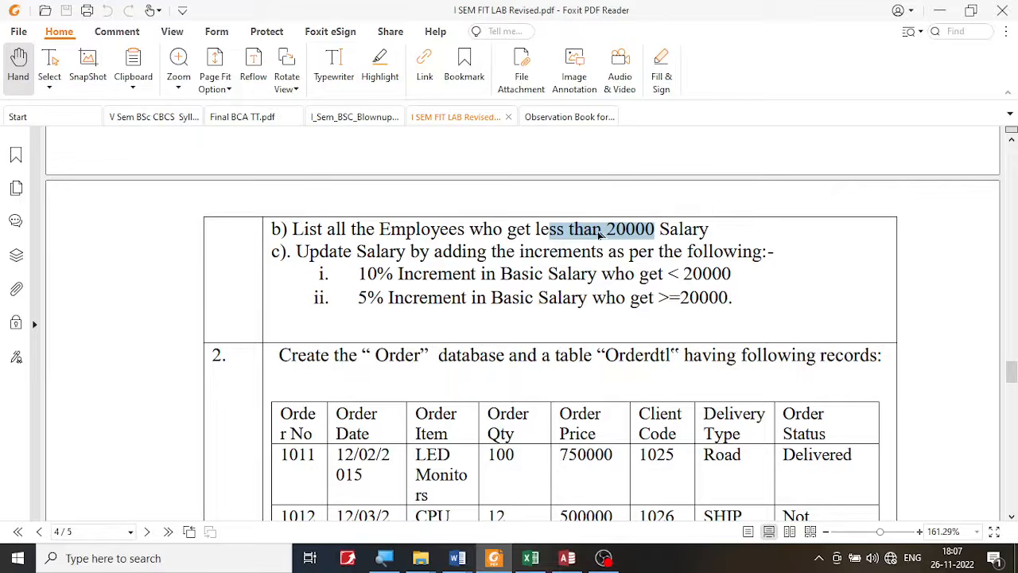
left_click(567, 558)
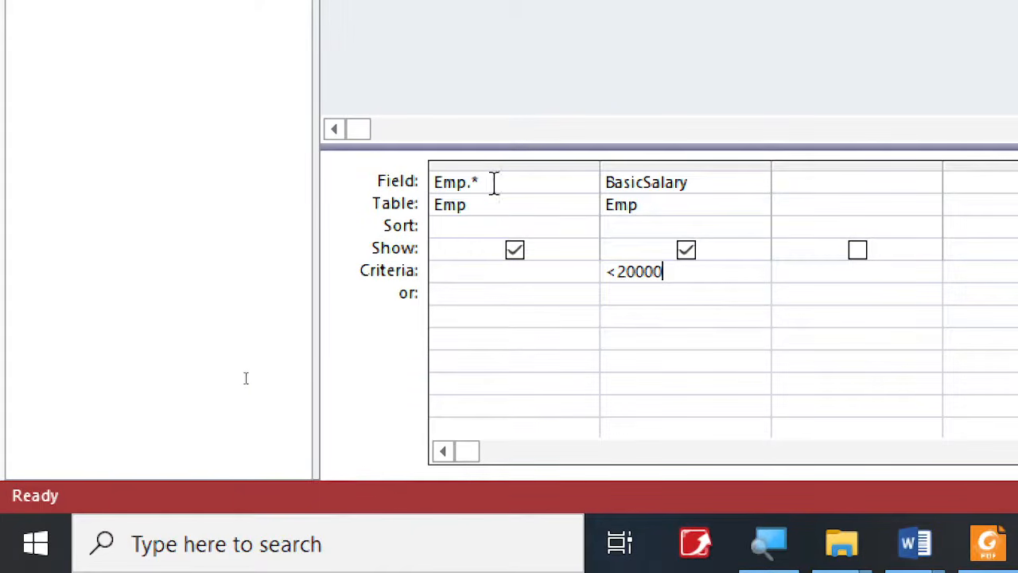
- Exclude the BasicSalary criteria column from the query's output, leaving Emp.* to supply the displayed fields
left_click_drag(483, 183, 470, 183)
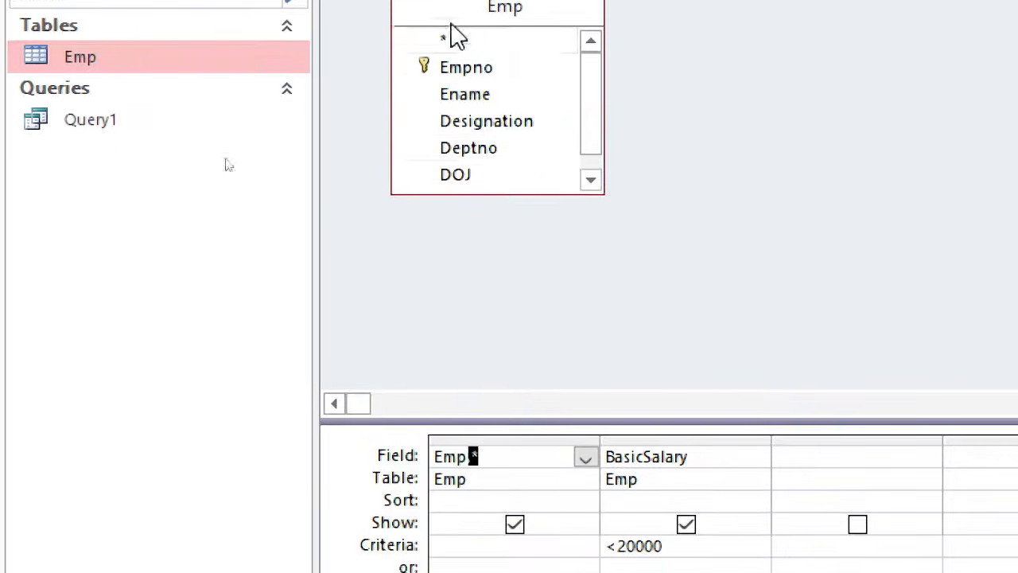
left_click(590, 206)
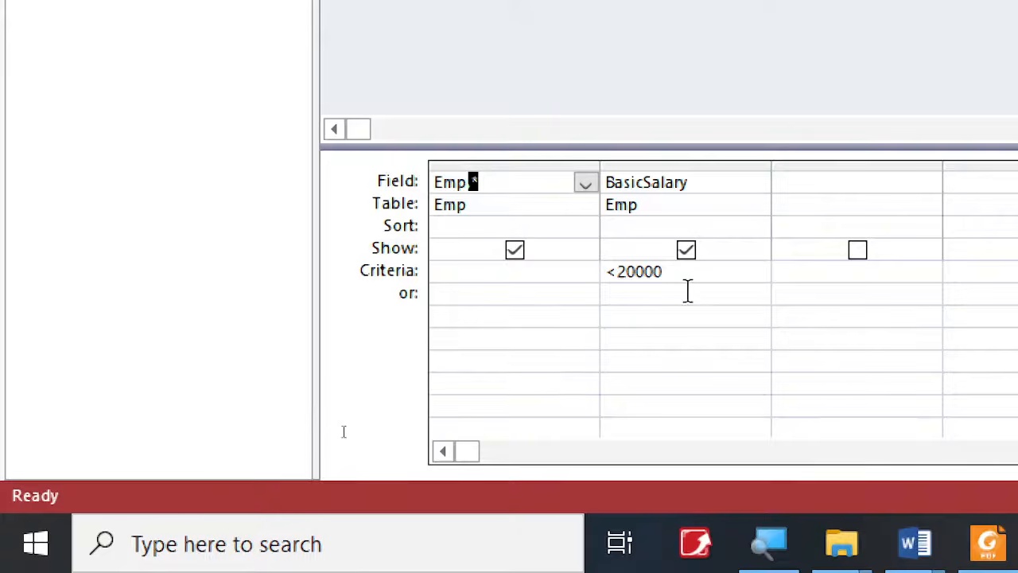
left_click(685, 250)
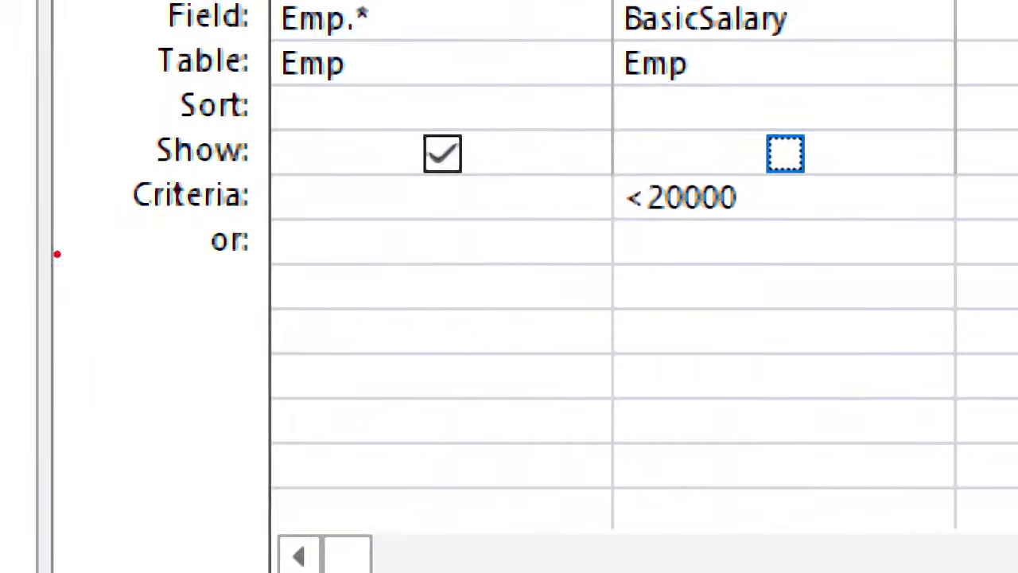
left_click_drag(307, 161, 716, 159)
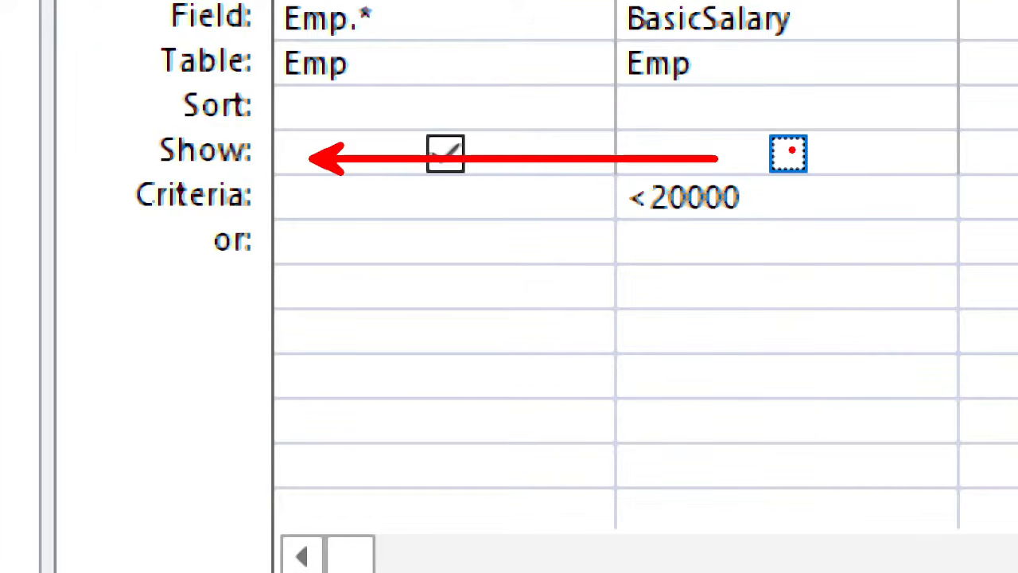
left_click_drag(807, 155, 832, 140)
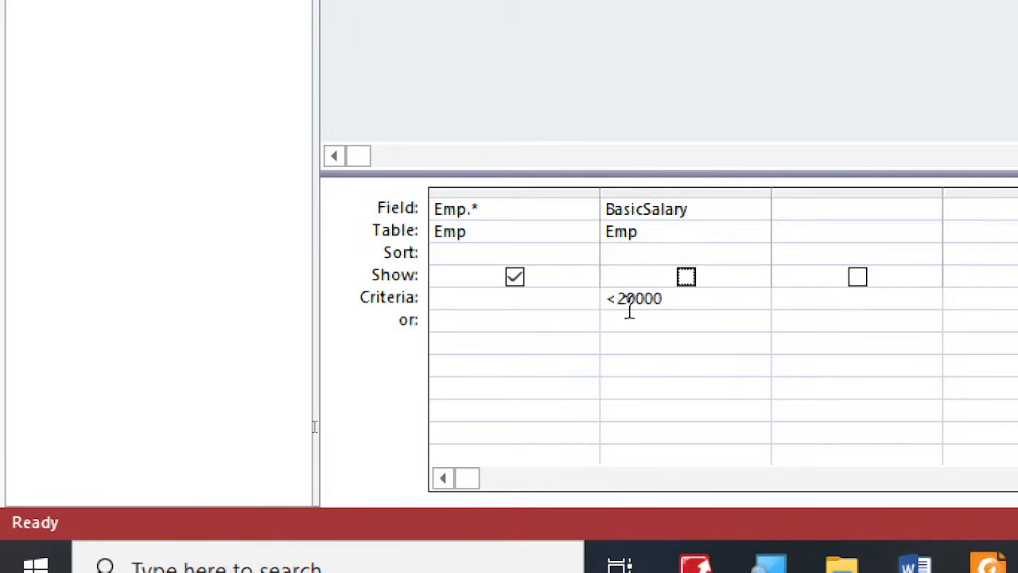
left_click(649, 191)
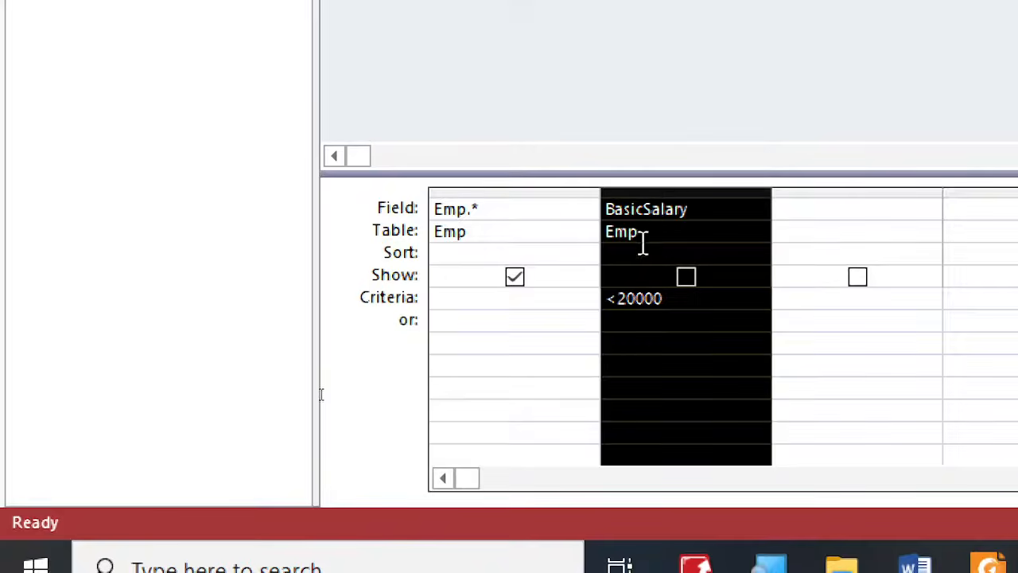
left_click(589, 206)
left_click(756, 210)
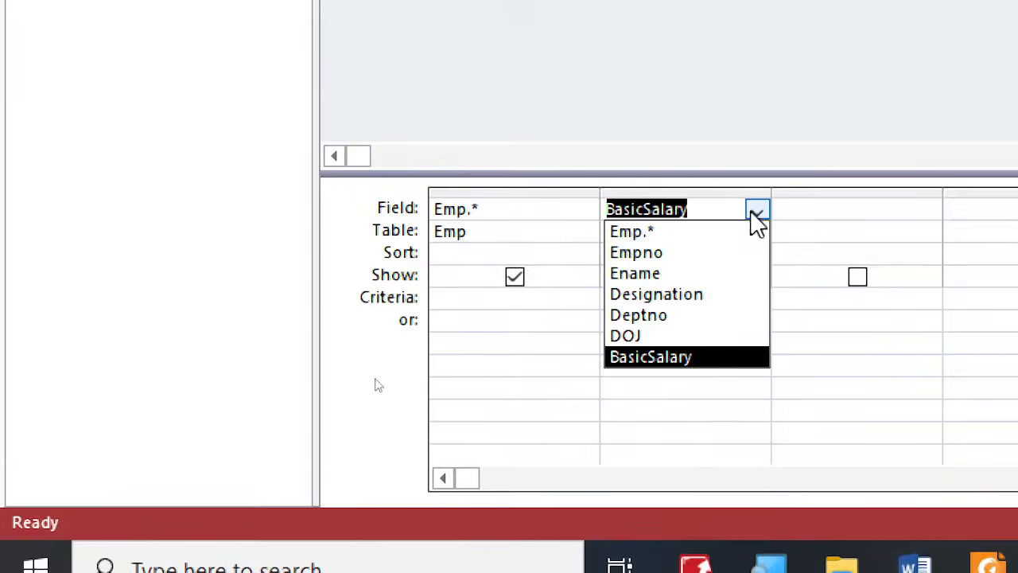
left_click(834, 207)
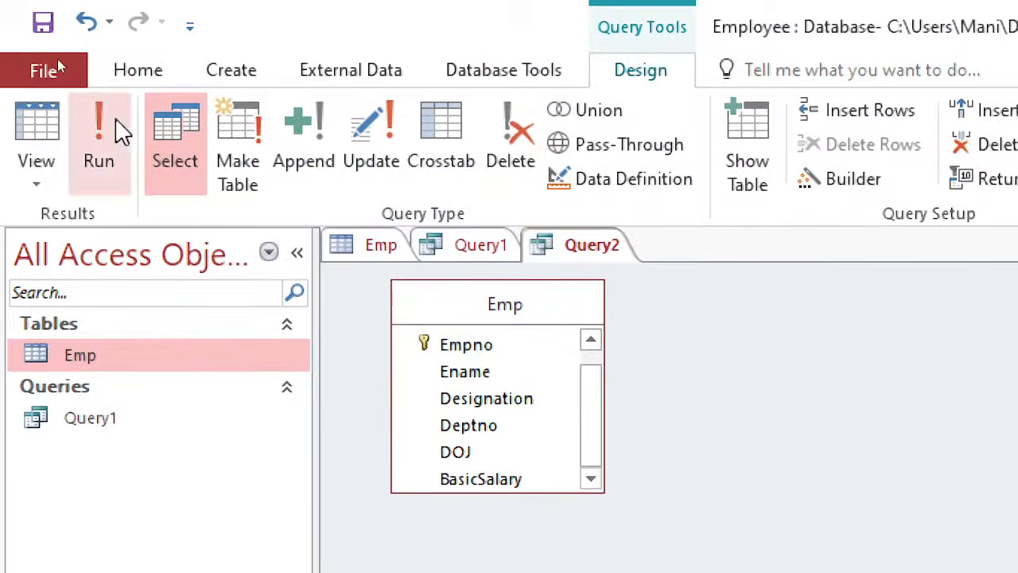
- Run the employees-below-20000 query and save it as Query2
left_click(98, 127)
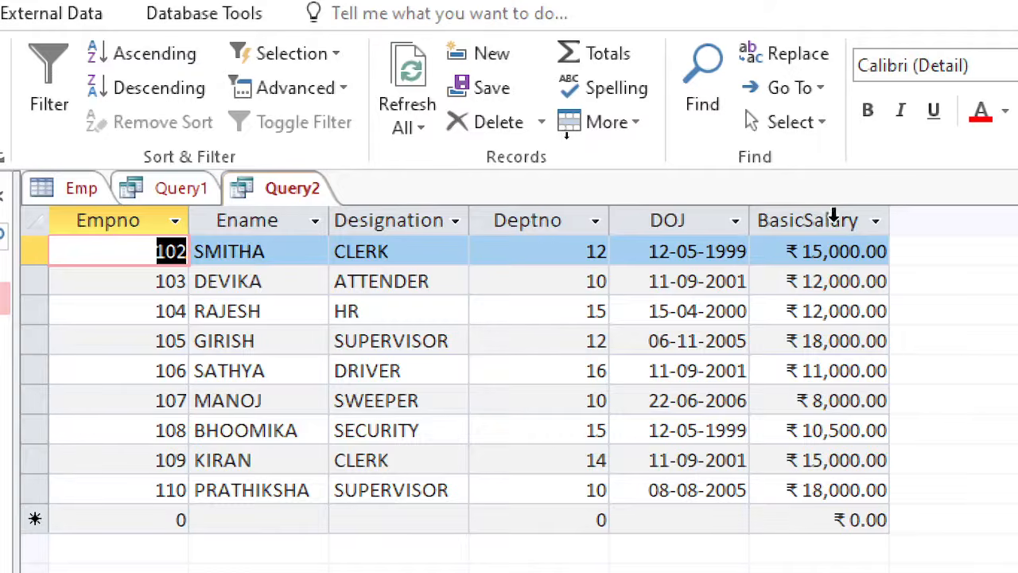
left_click(835, 220)
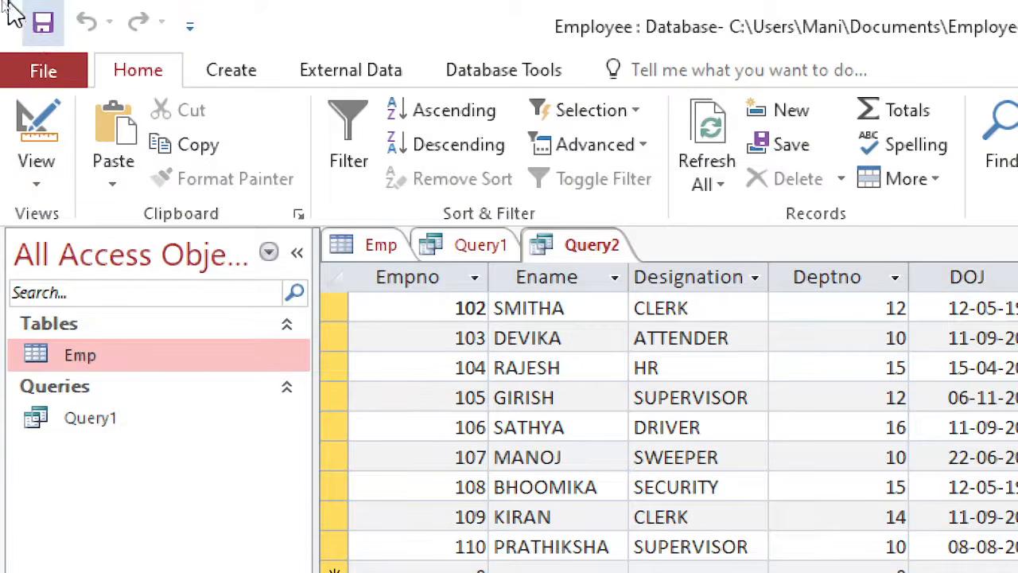
left_click(43, 24)
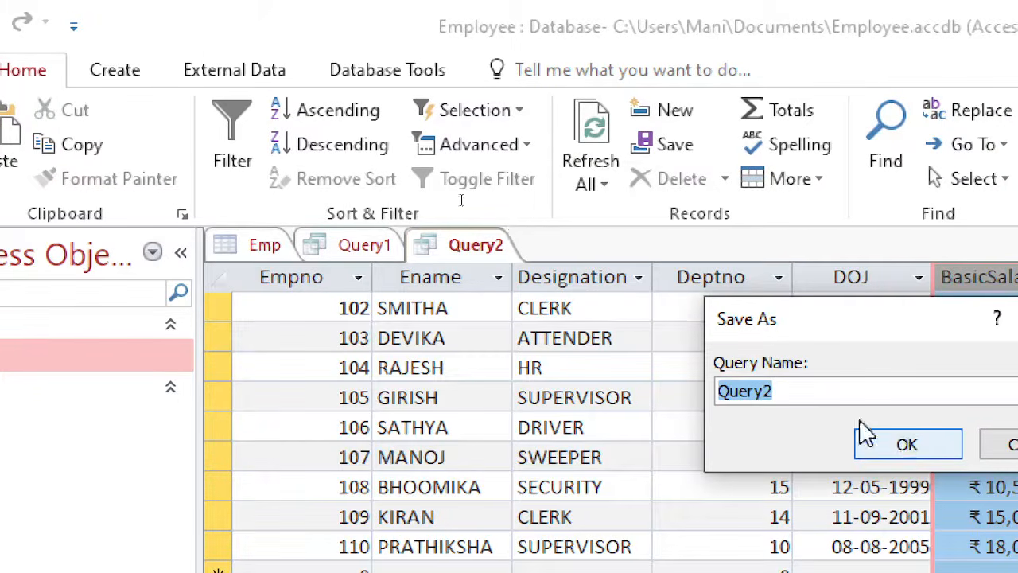
left_click(941, 450)
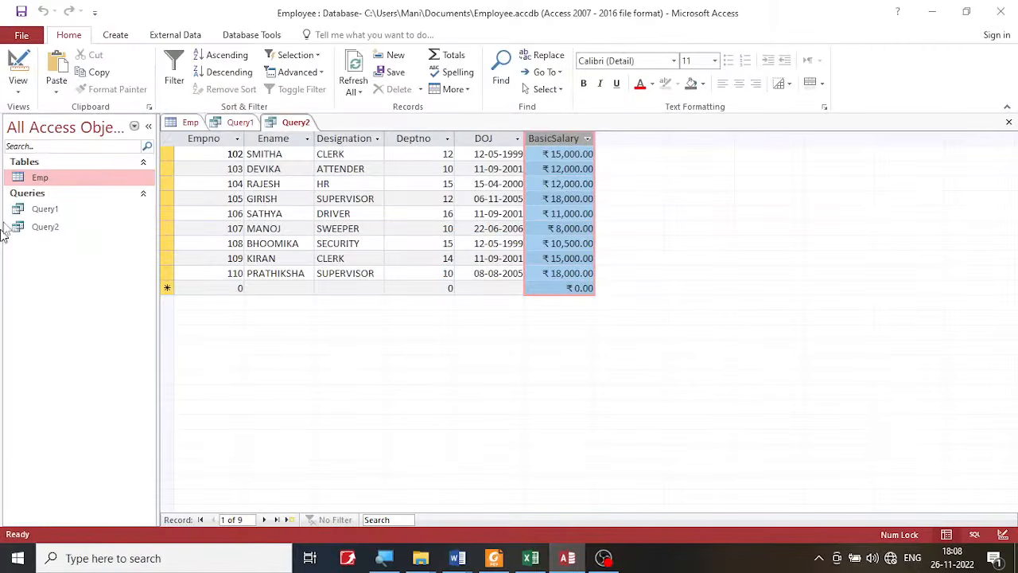
left_click(42, 227)
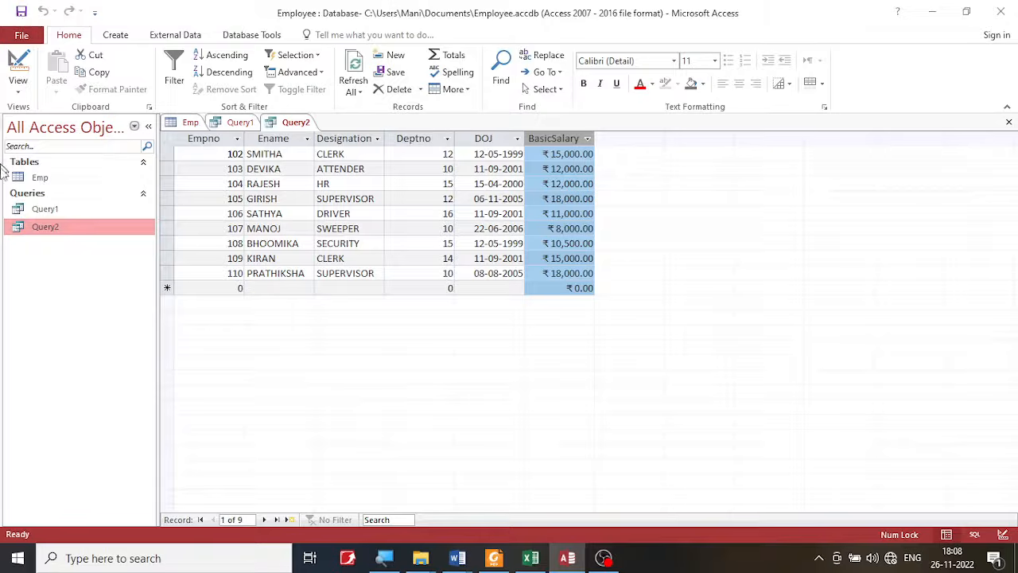
key("ctrl+c")
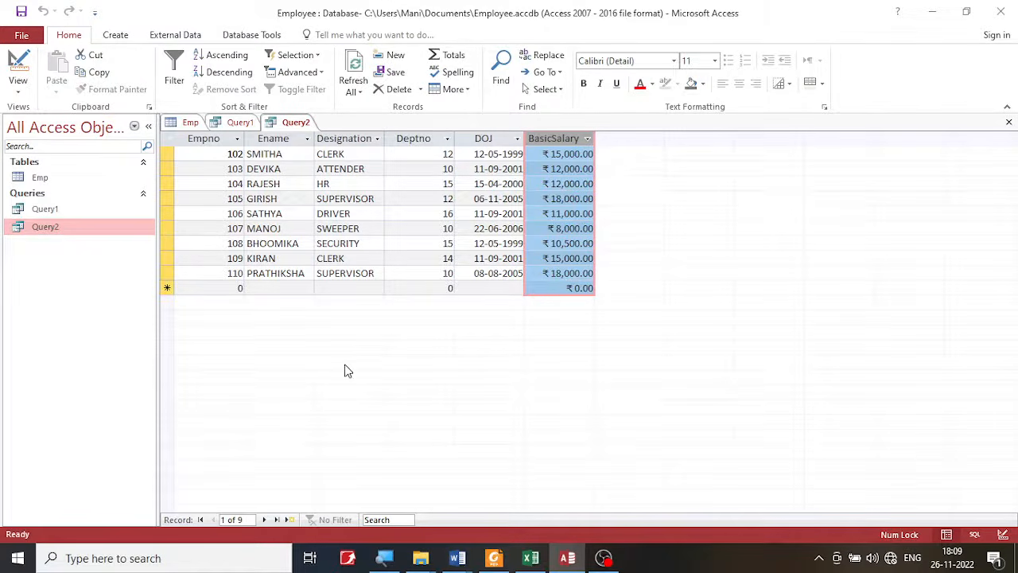
- Switch to the exercise PDF in Foxit PDF Reader, read the 10% increment rule in operation c), and return to Access
left_click(493, 559)
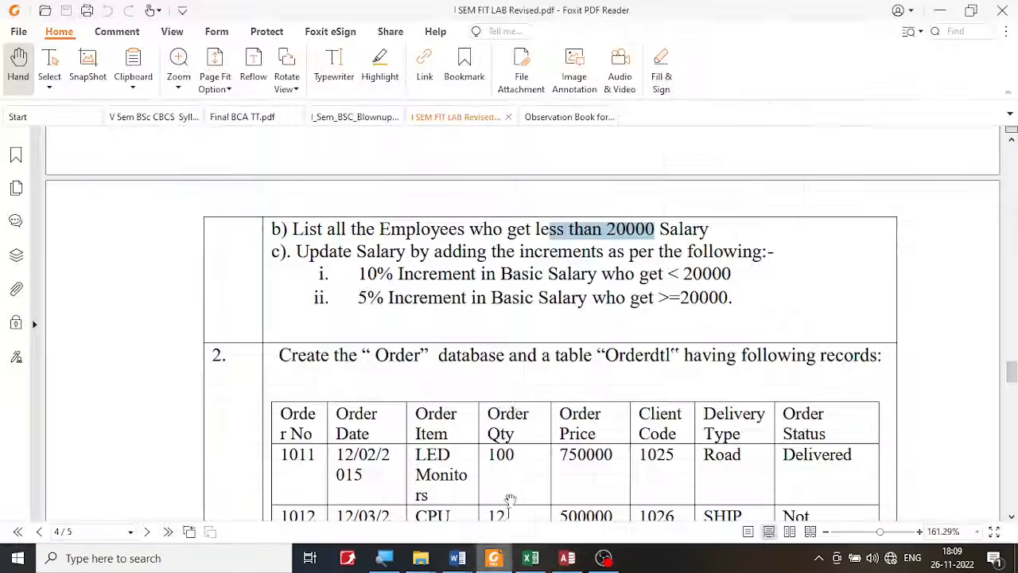
left_click(409, 272)
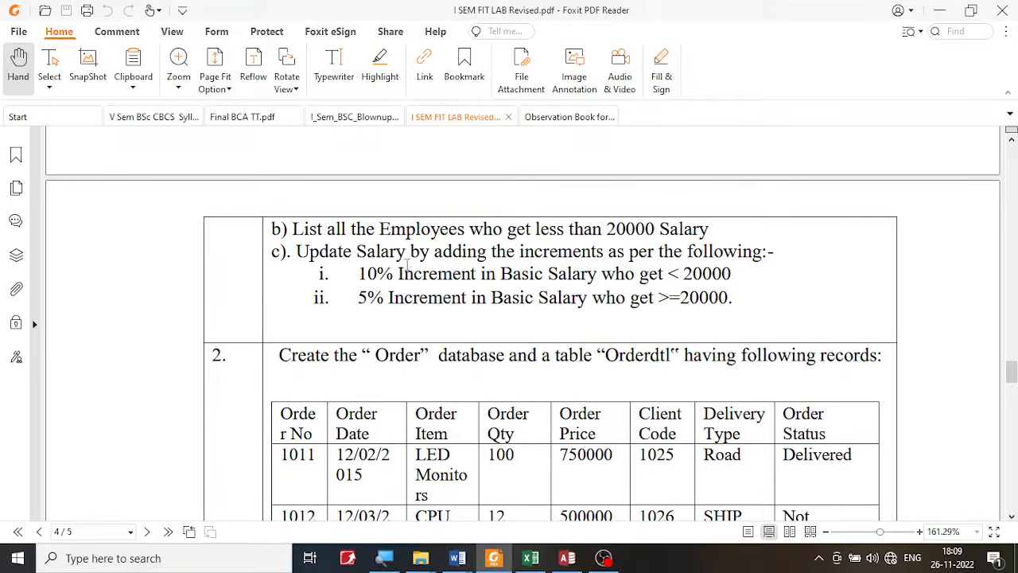
left_click_drag(362, 274, 743, 275)
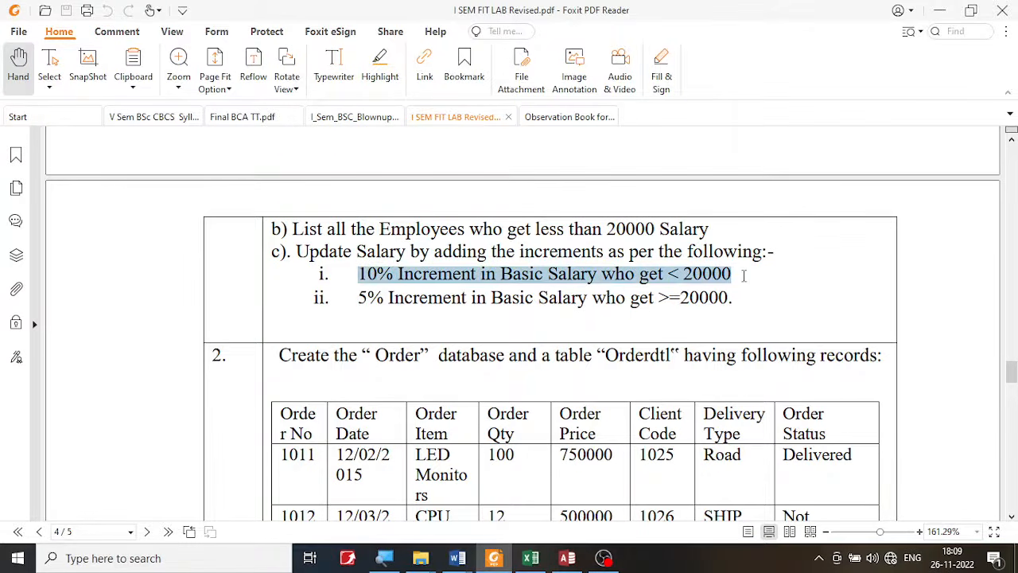
left_click(402, 249)
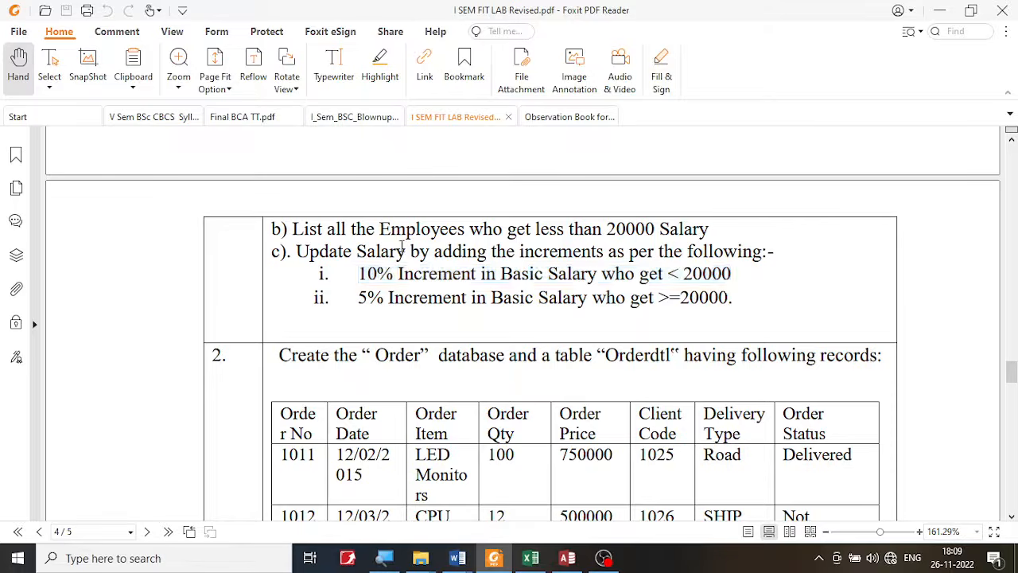
left_click(567, 557)
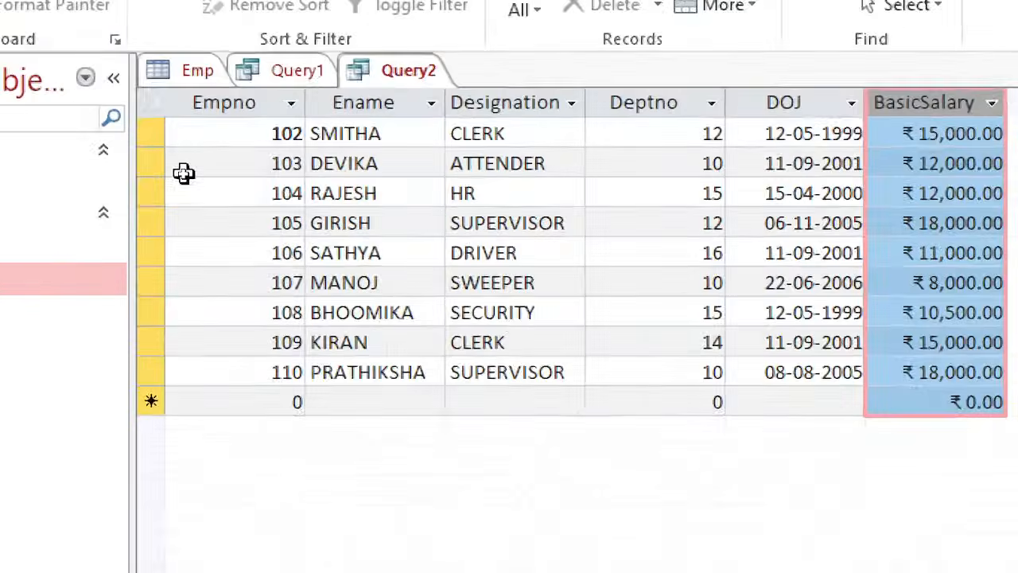
- Compare the BasicSalary values in the Emp table and Query2, and switch to the exercise PDF in Foxit PDF Reader
left_click(190, 73)
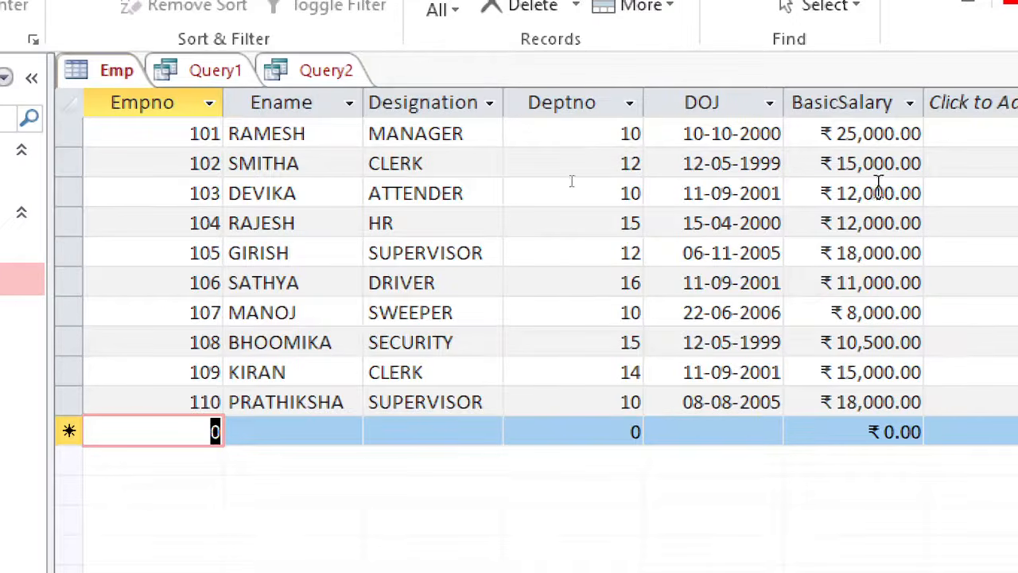
left_click(318, 74)
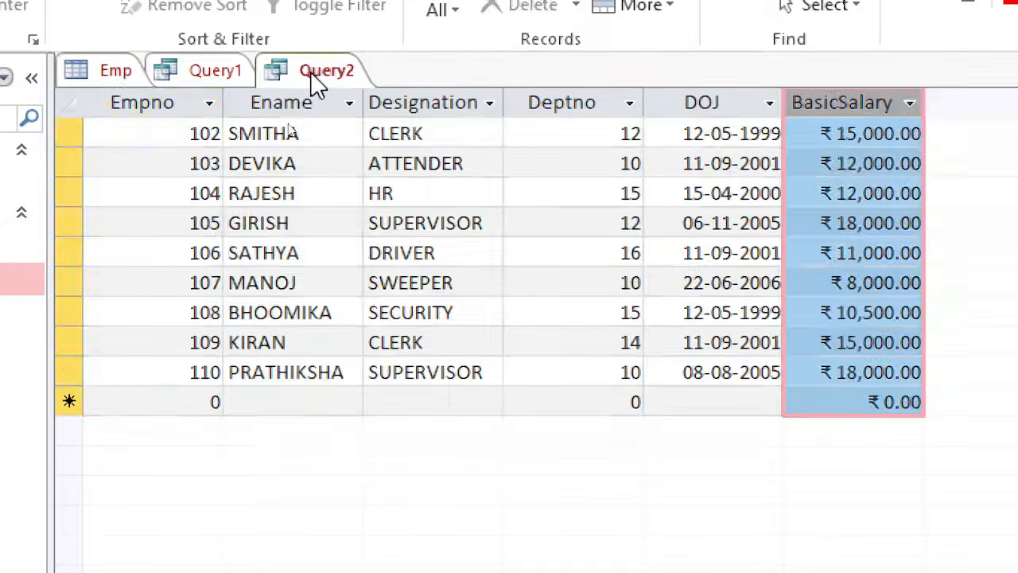
left_click(830, 140)
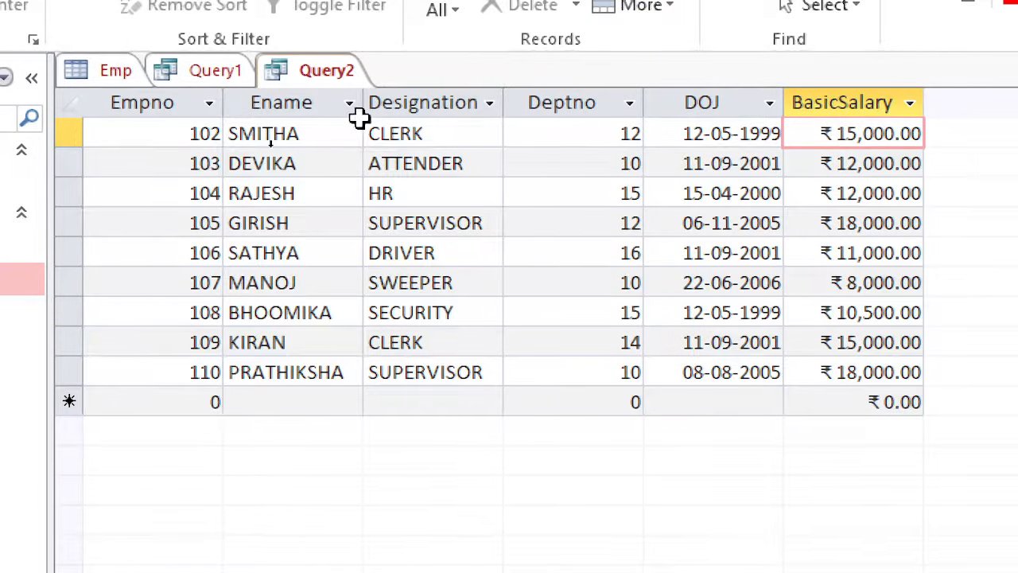
left_click(116, 71)
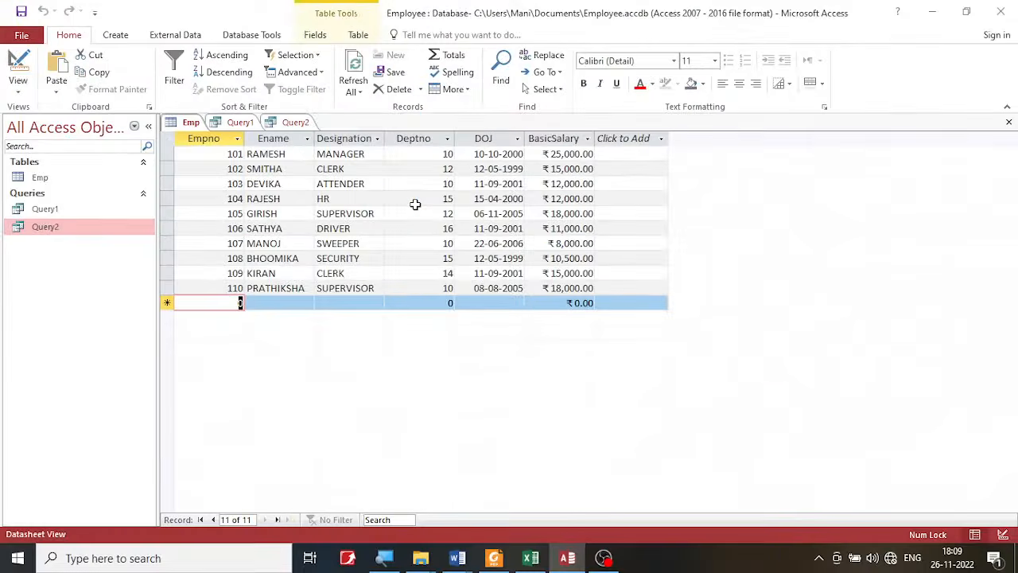
left_click(495, 559)
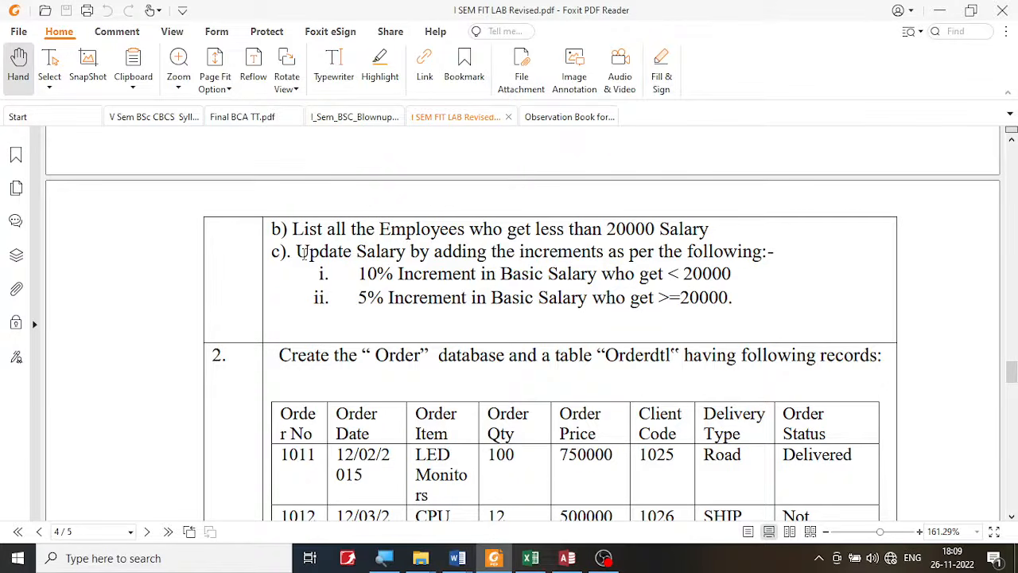
- Read the salary update instruction of operation c) in the exercise PDF, return to Access, and dismiss the Kaspersky notification
left_click_drag(299, 253, 495, 250)
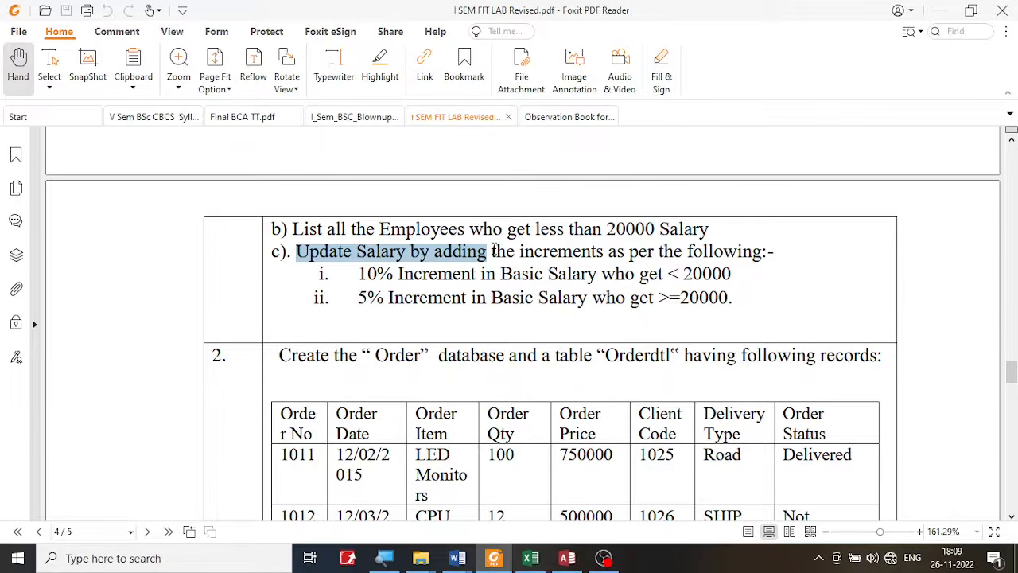
left_click_drag(494, 251, 780, 249)
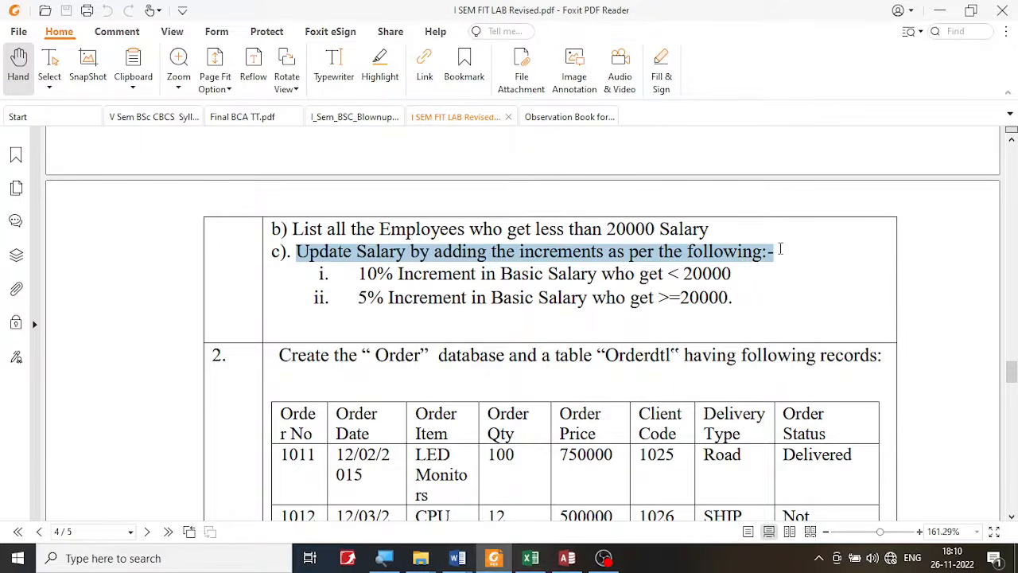
left_click(567, 557)
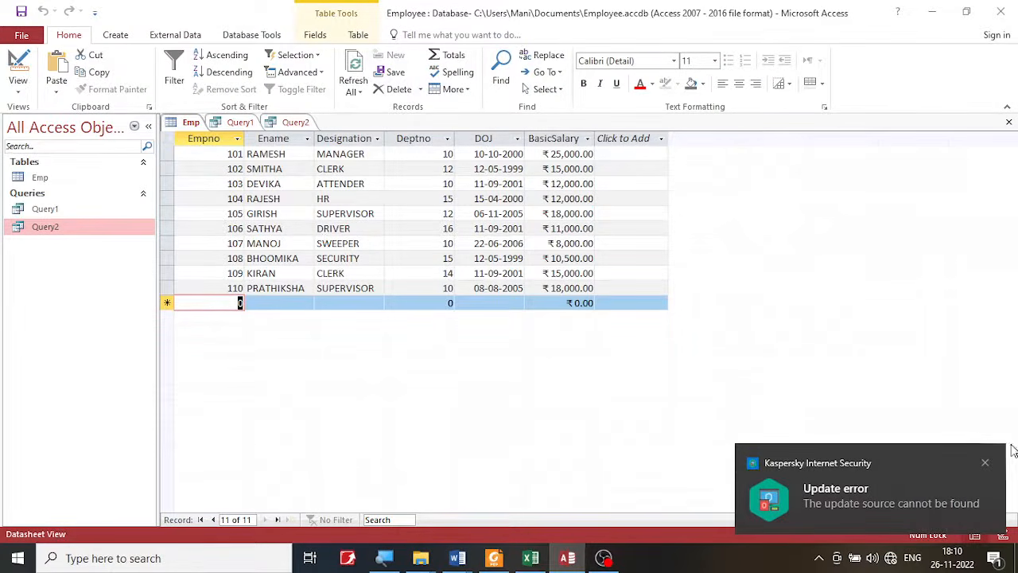
left_click(985, 462)
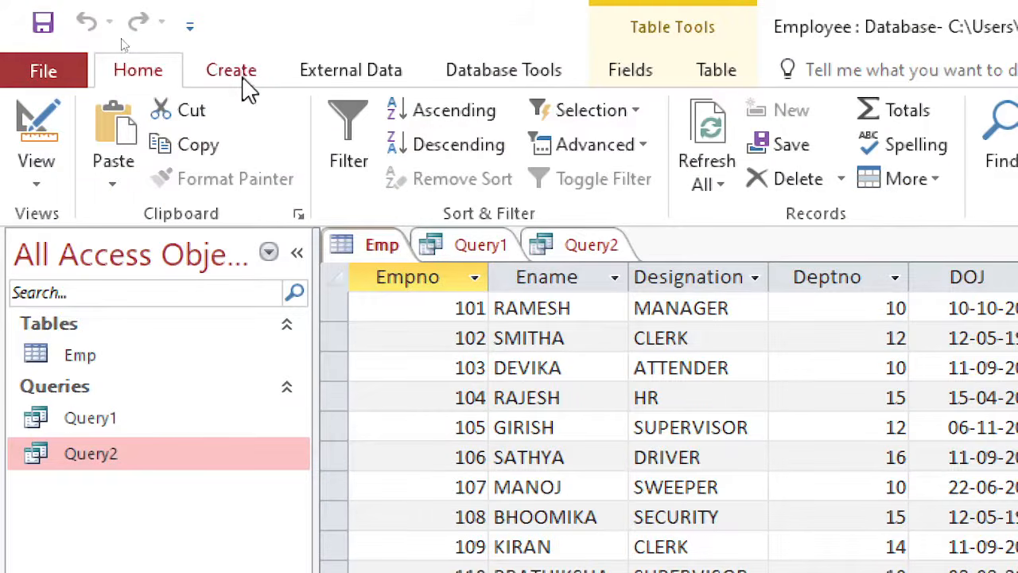
- Create a new query in Query Design with the Emp table as its source
left_click(248, 83)
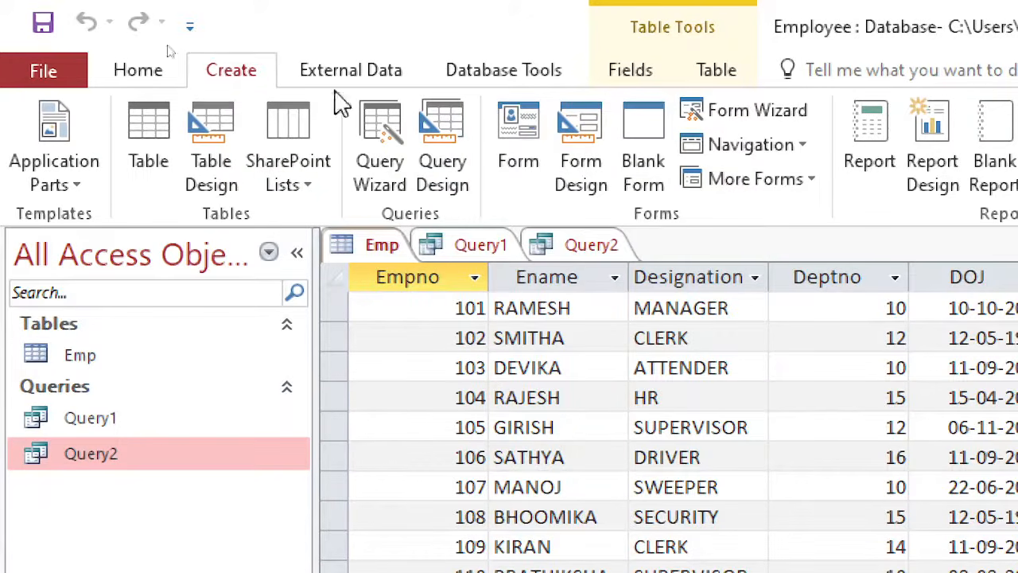
left_click(446, 150)
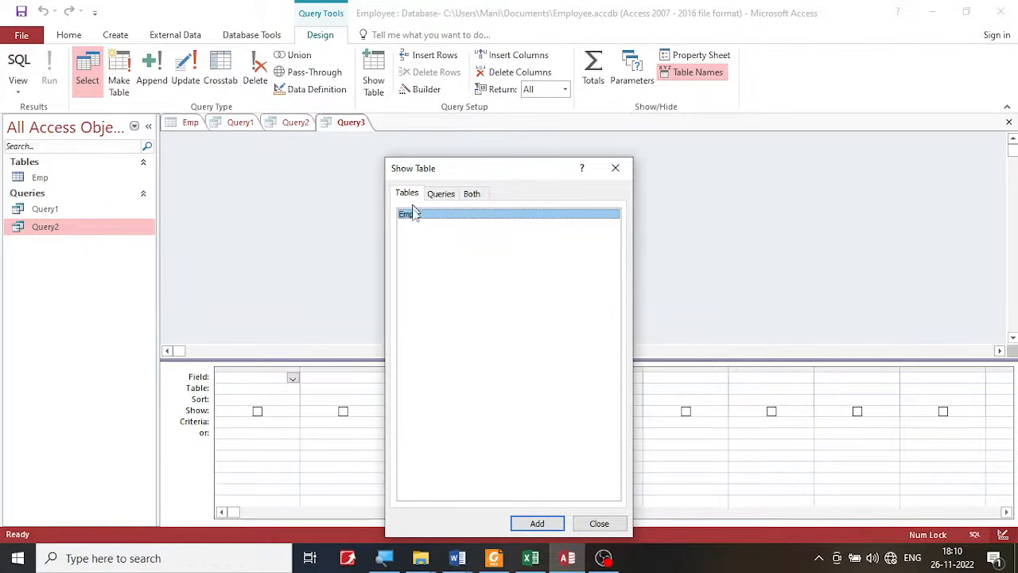
left_click(541, 523)
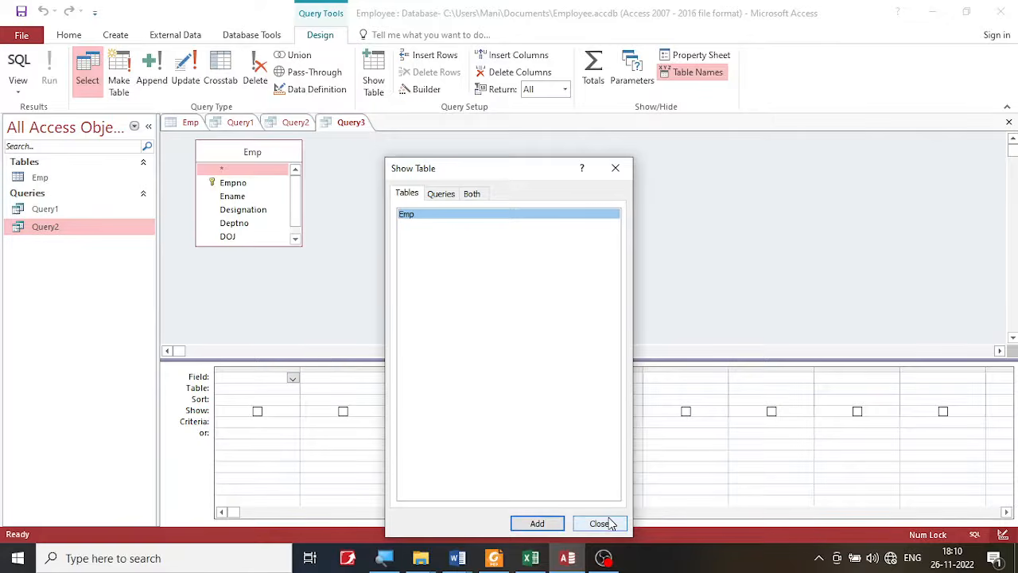
left_click(600, 523)
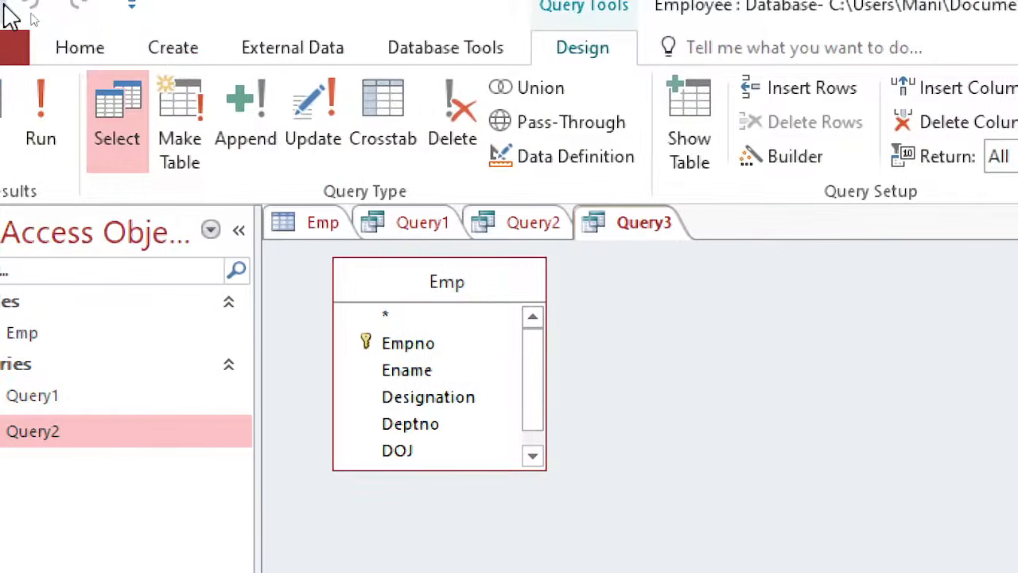
left_click(163, 50)
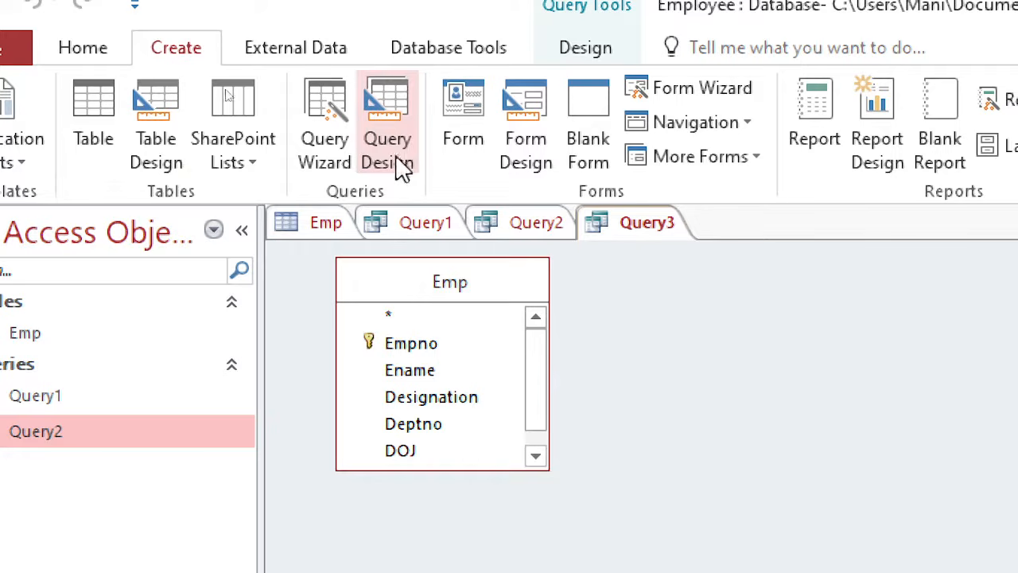
left_click(610, 49)
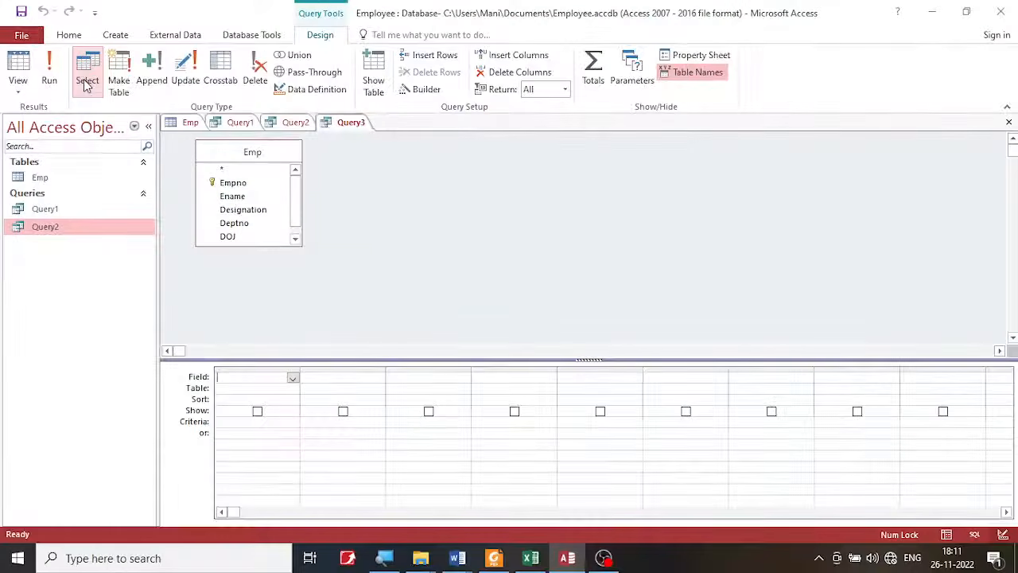
- Switch to the exercise PDF in Foxit PDF Reader, check which operation part c) asks for, and return to Access
left_click(494, 557)
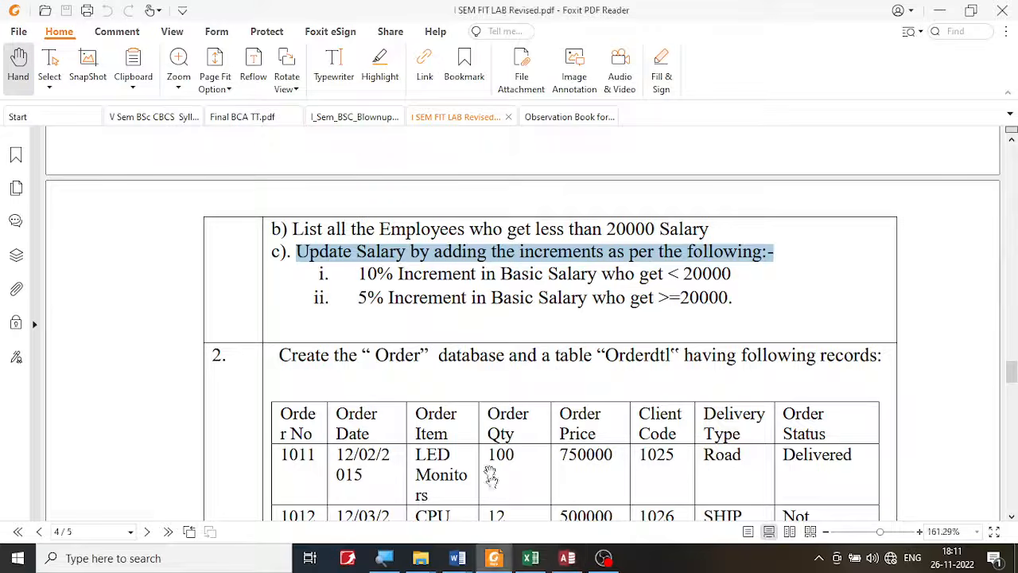
left_click(438, 271)
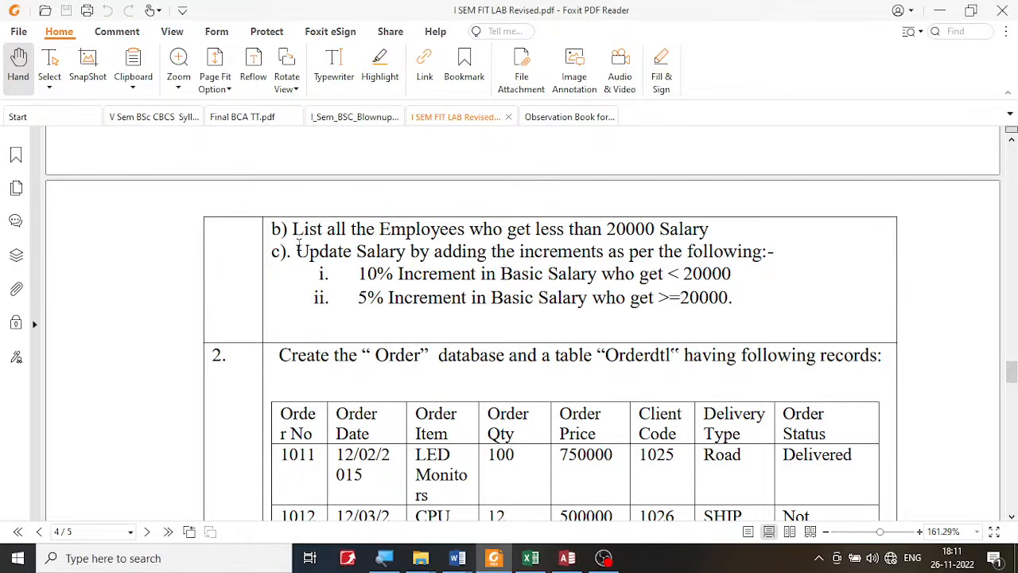
left_click_drag(297, 247, 429, 252)
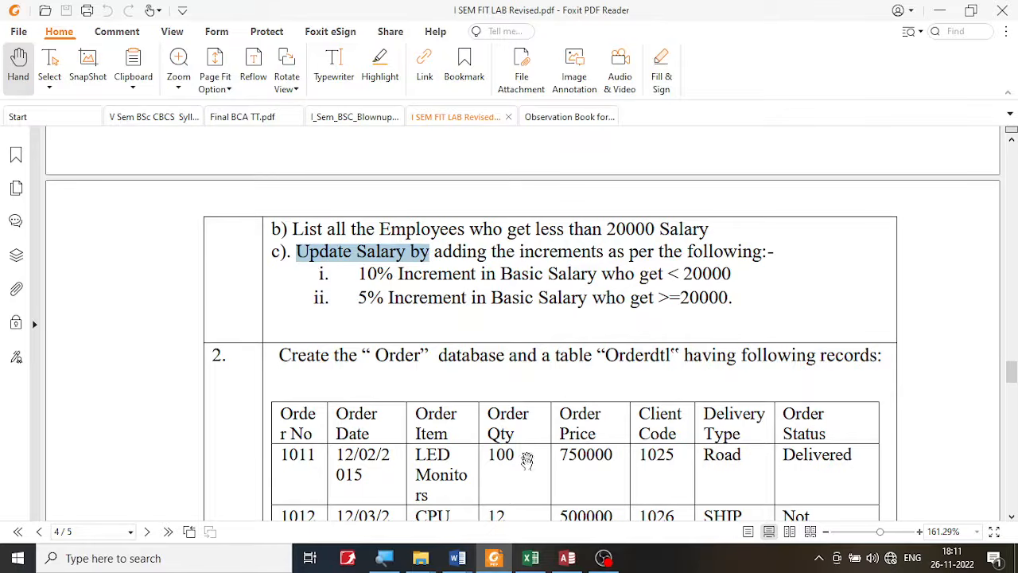
left_click(567, 557)
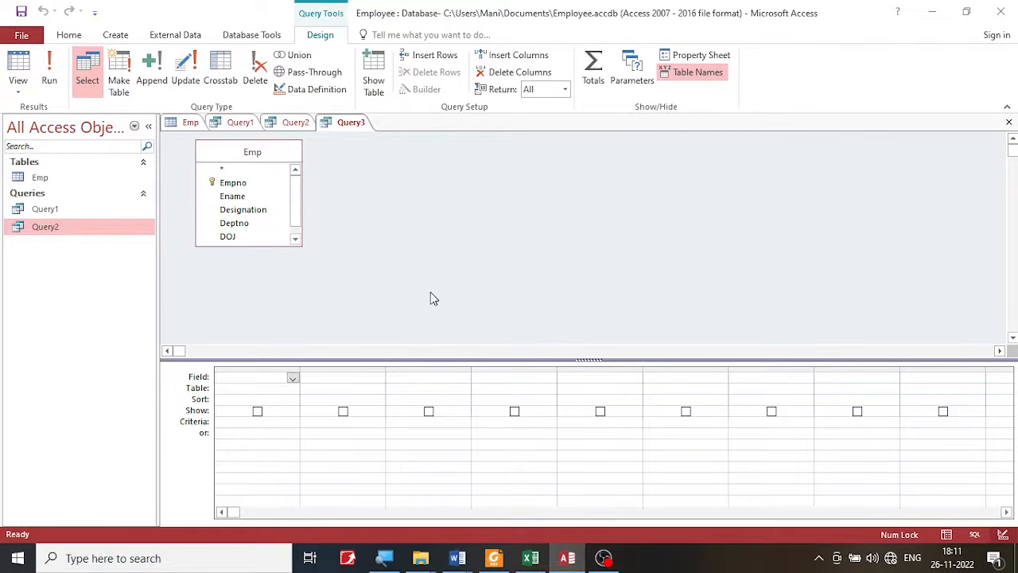
key("super")
left_click(852, 304)
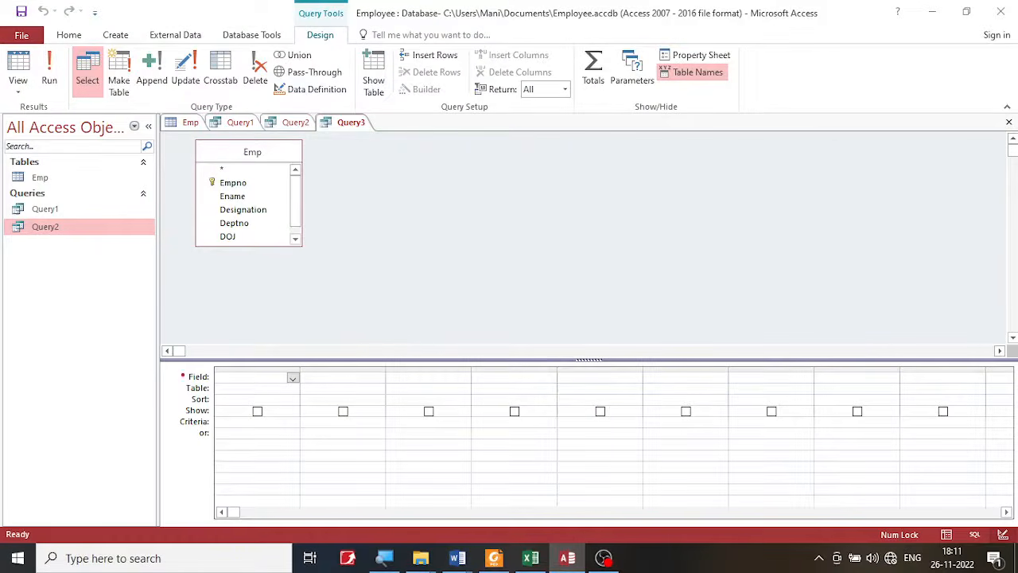
mouse_move(164, 367)
left_mouse_down()
mouse_move(284, 467)
mouse_move(528, 466)
left_mouse_up()
- Change the new query from a Select query to an Update query, comparing the design grid rows of both types
left_click(187, 73)
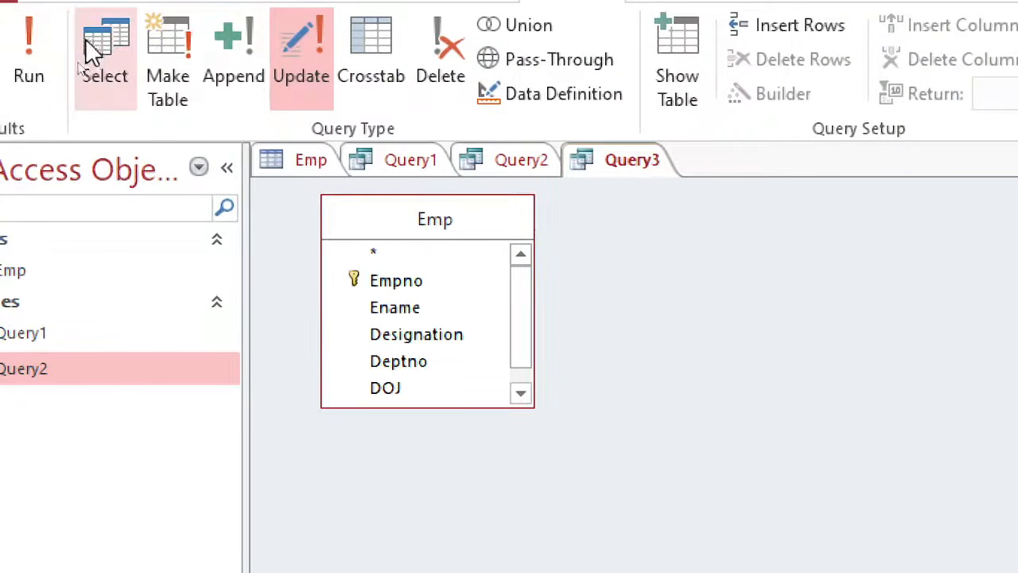
left_click(98, 50)
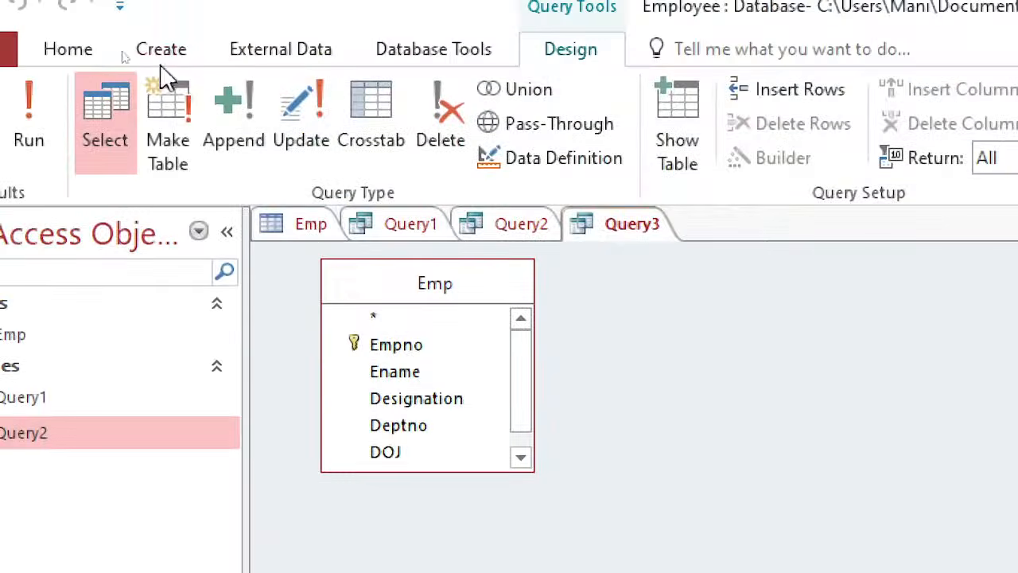
left_click(285, 150)
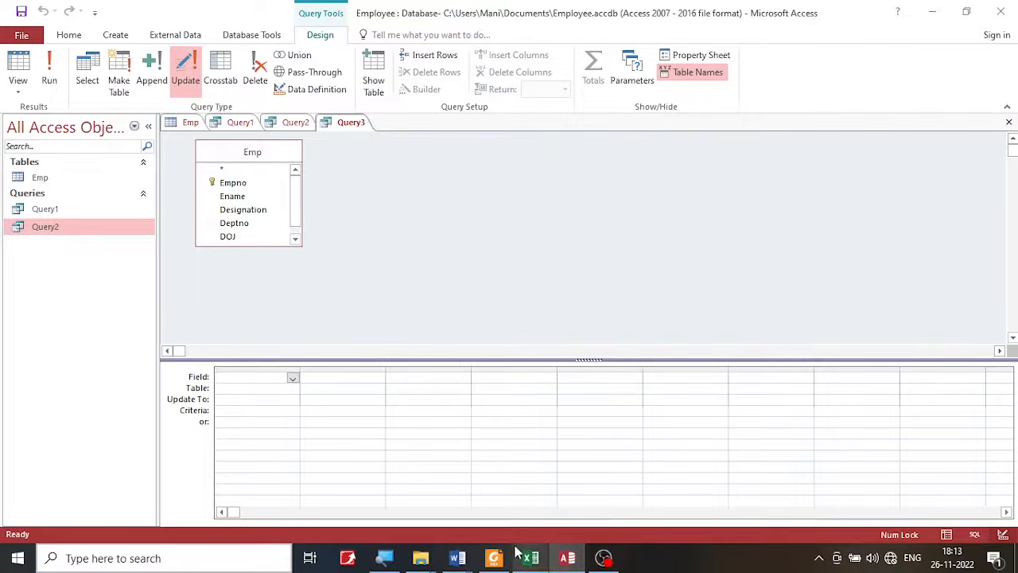
- Switch to the exercise PDF in Foxit PDF Reader, read which field operation c) updates, and return to Access
left_click(493, 557)
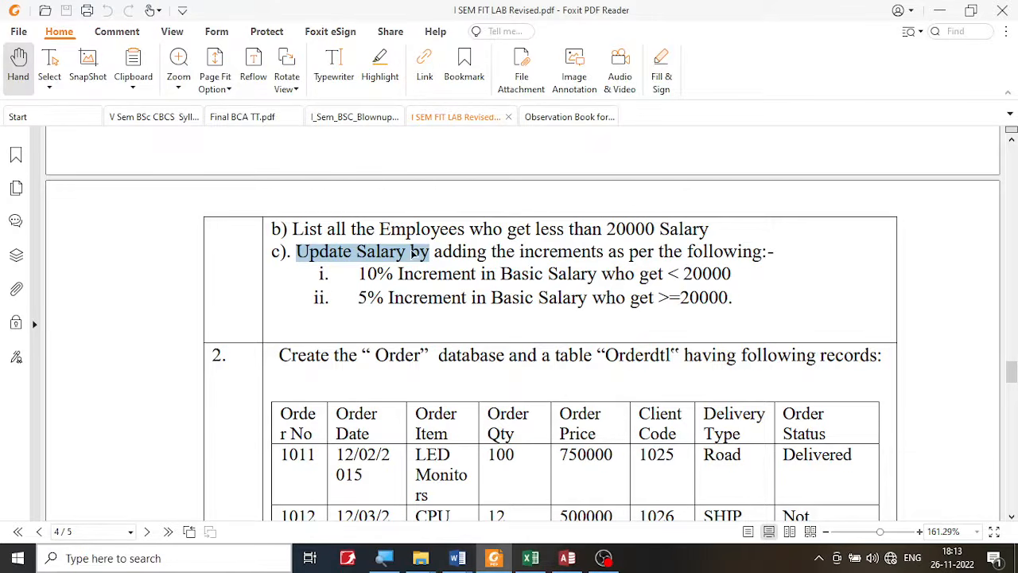
left_click(378, 251)
left_click_drag(357, 251, 420, 253)
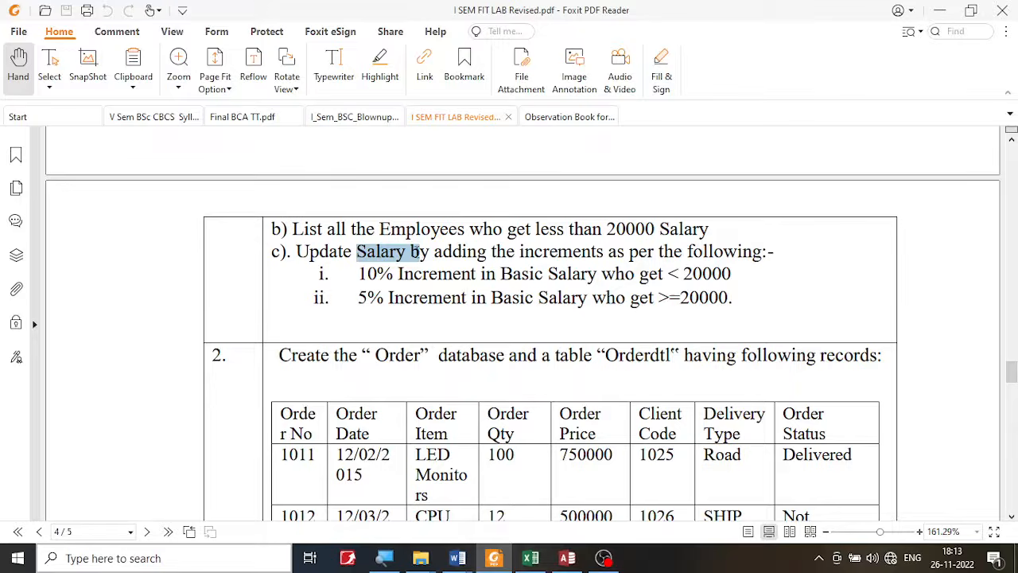
left_click(337, 227)
left_click_drag(338, 228, 493, 228)
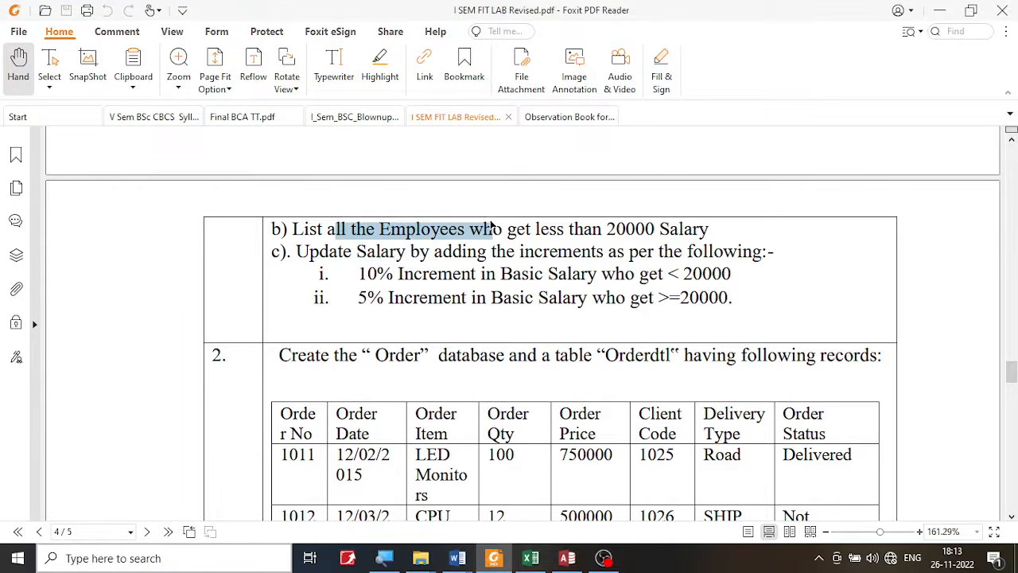
left_click(369, 251)
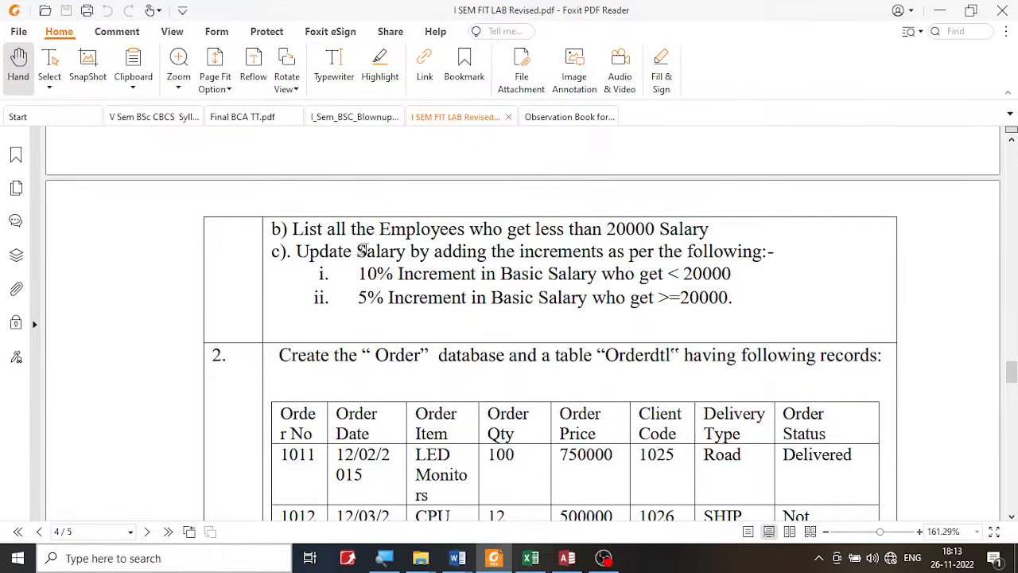
left_click_drag(357, 252, 414, 248)
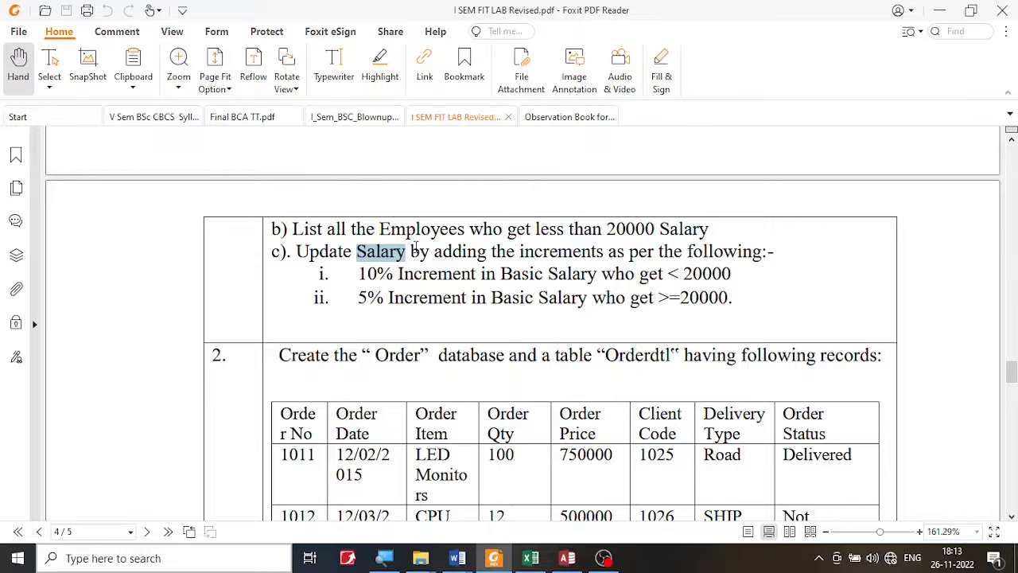
left_click_drag(479, 252, 609, 254)
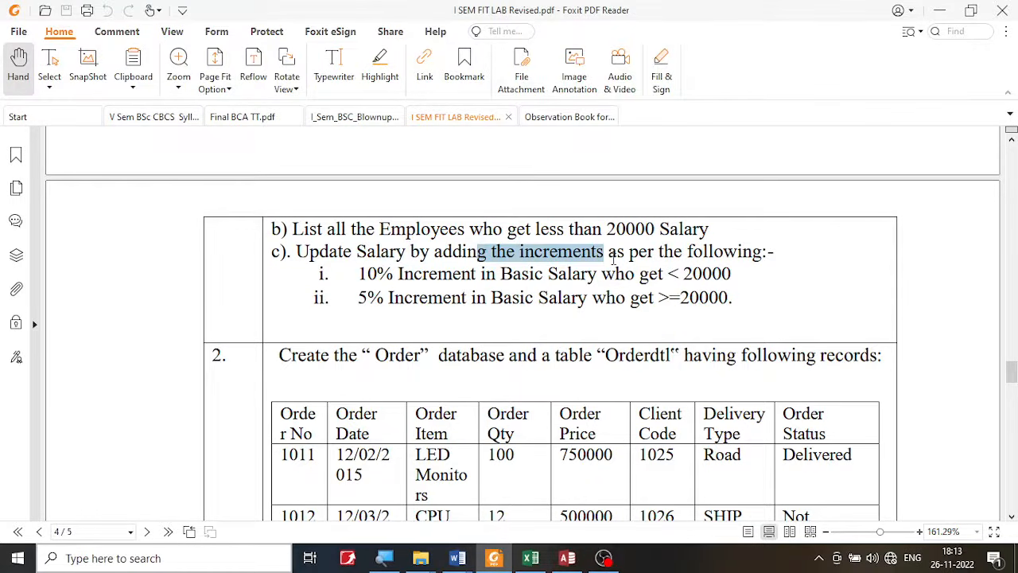
left_click(567, 557)
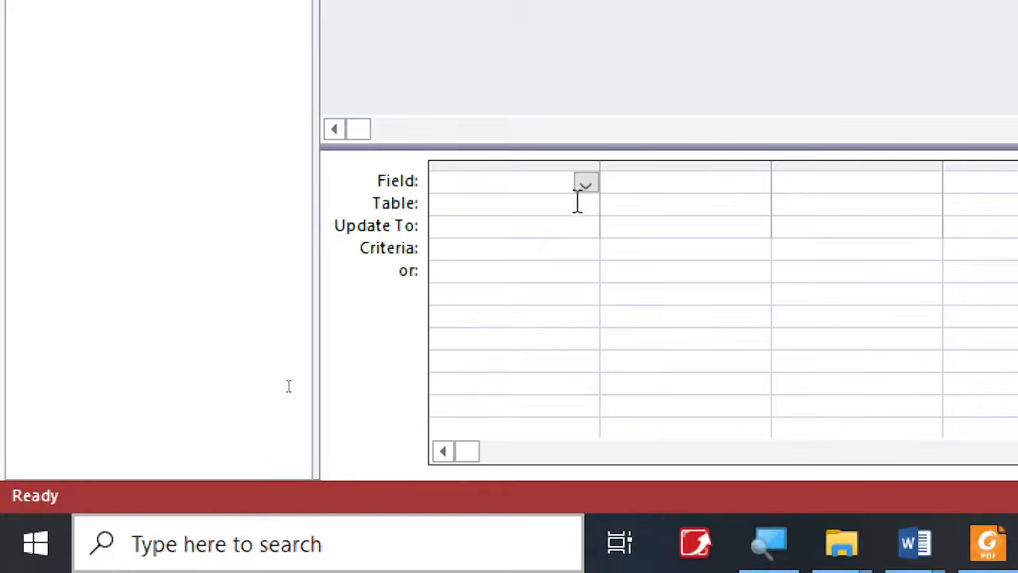
- Add the Emp table's BasicSalary field to the update query's first column and widen that column for the update expression
left_click(585, 408)
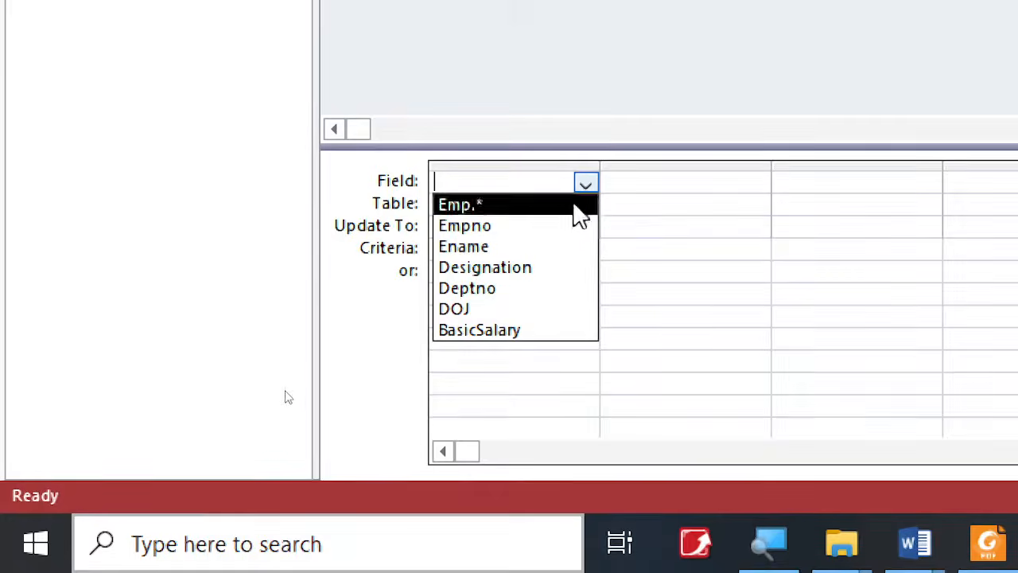
left_click(538, 330)
left_click(509, 206)
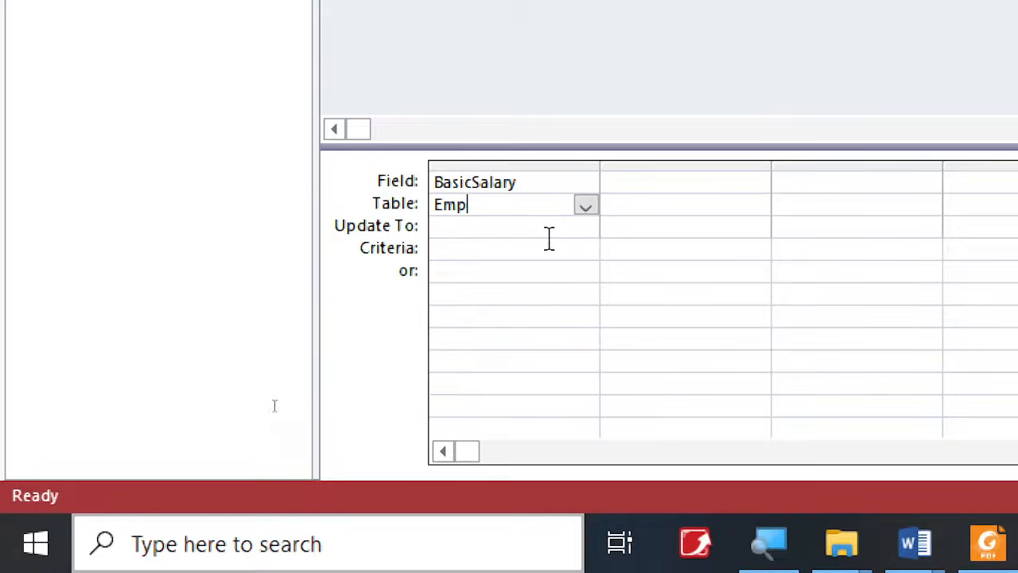
left_click(538, 240)
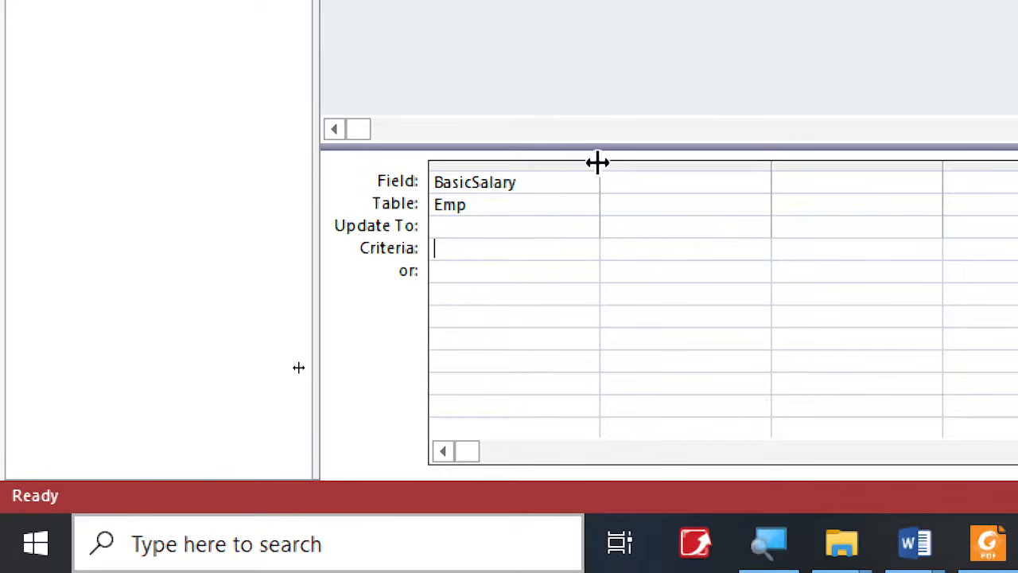
left_click_drag(598, 162, 657, 183)
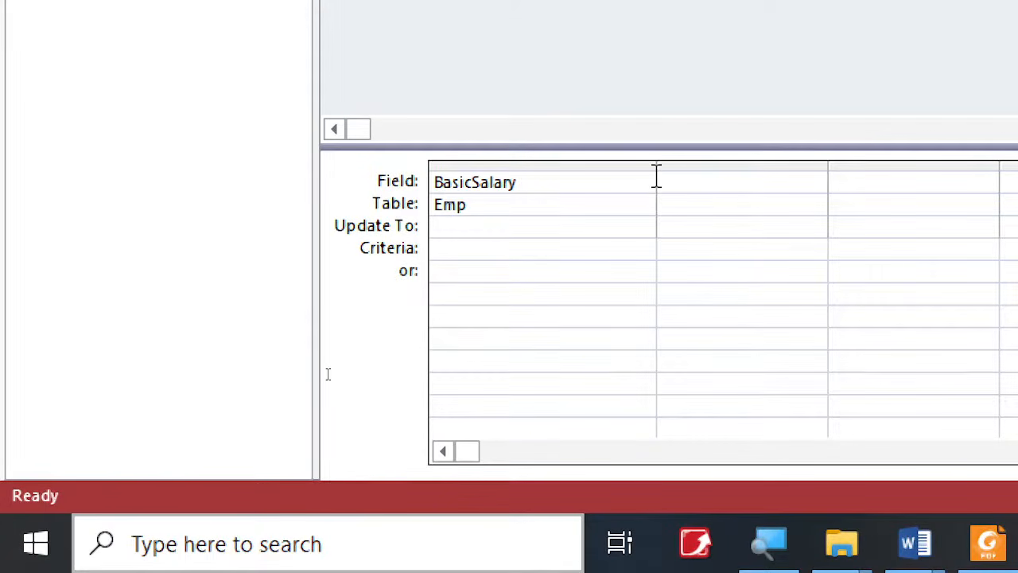
left_click_drag(656, 166, 804, 163)
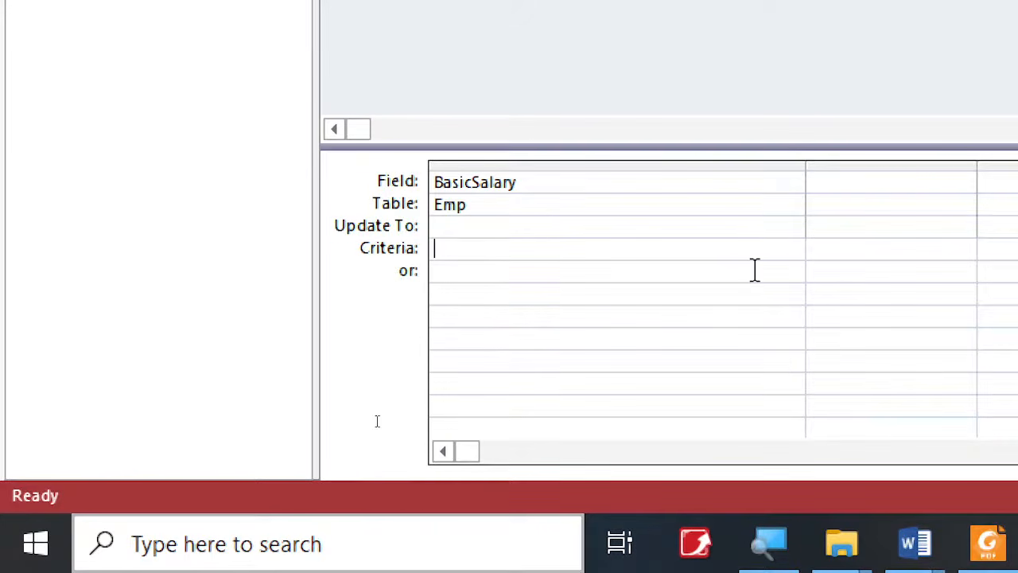
left_click(475, 229)
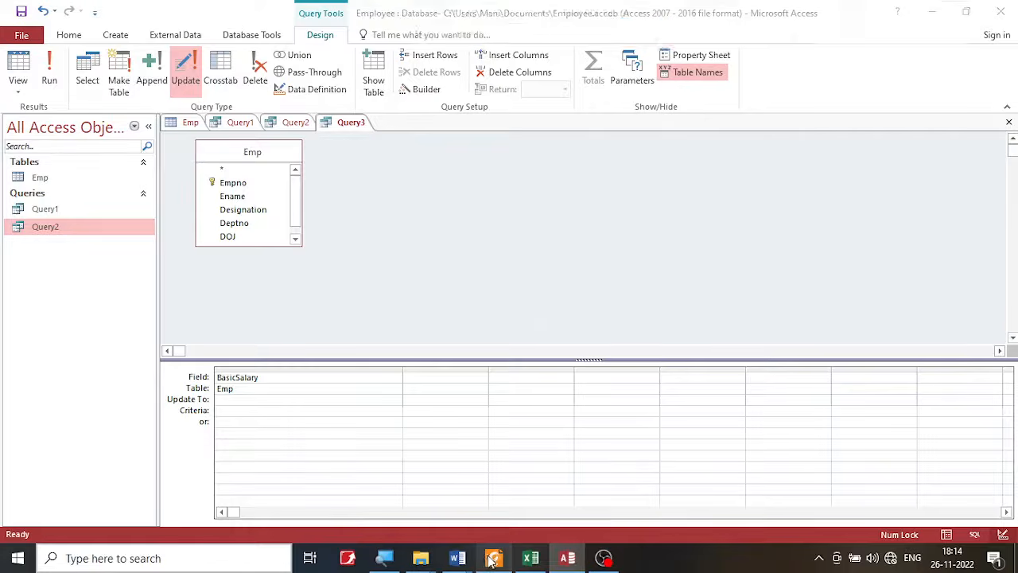
- Switch to the exercise PDF in Foxit PDF Reader and read the 10% increment rule for basic salaries under 20000
left_click(494, 558)
left_click(474, 285)
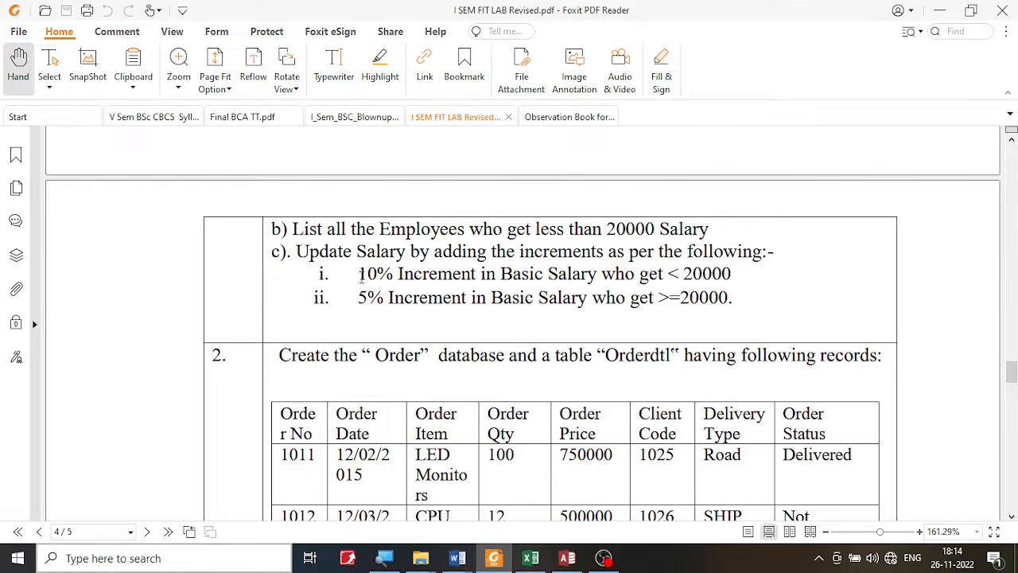
left_click_drag(361, 274, 496, 273)
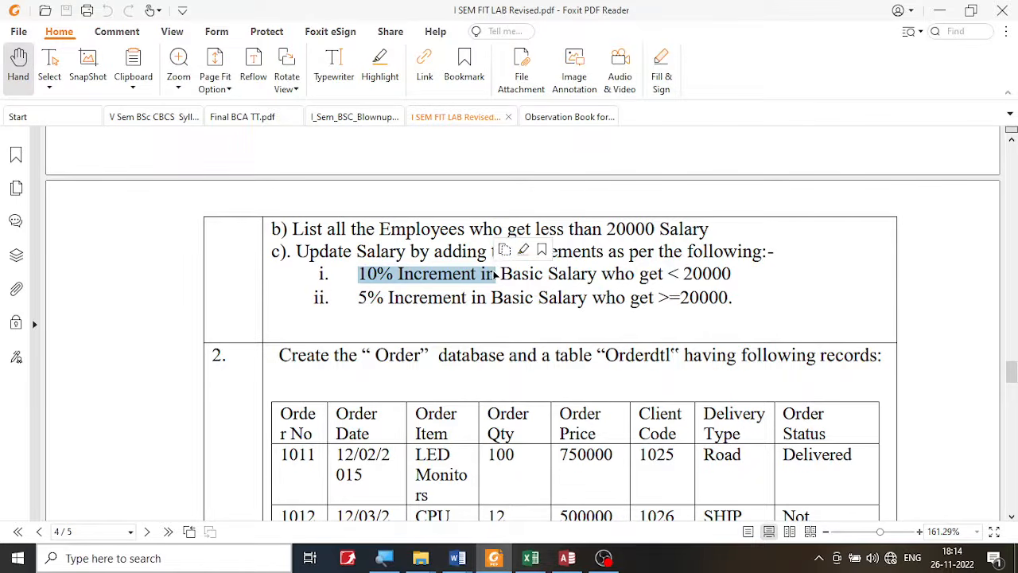
scroll(522, 320, "down", 1)
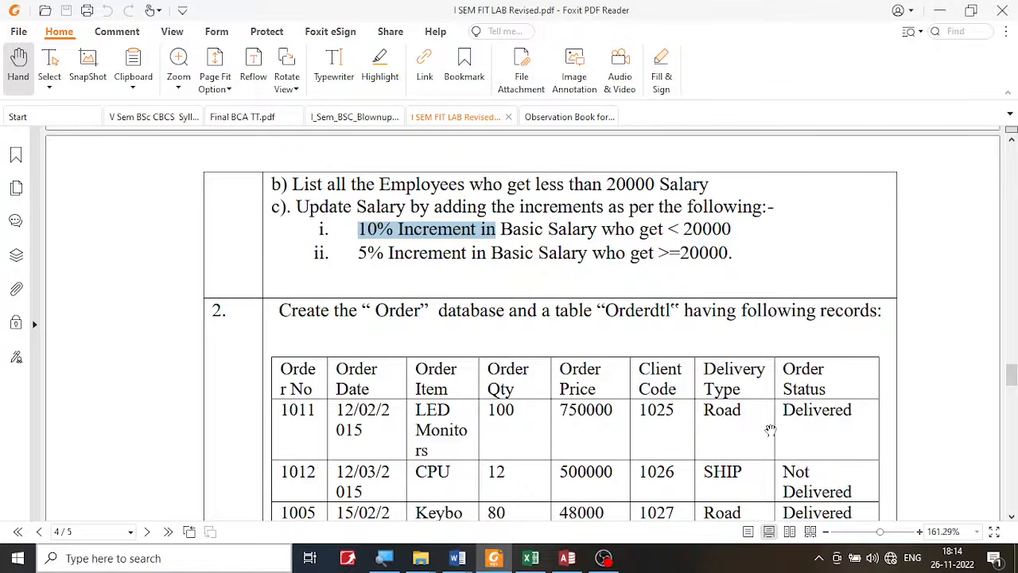
- Check the exercise's Basic Salary column against operation c) and reread the 10% increment rule
scroll(746, 425, "up", 10)
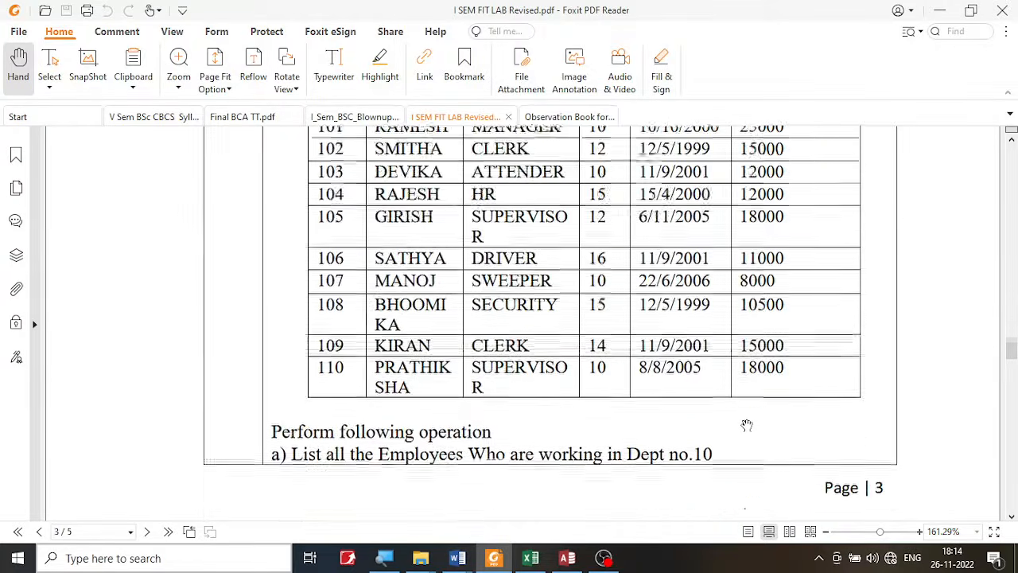
scroll(747, 426, "up", 3)
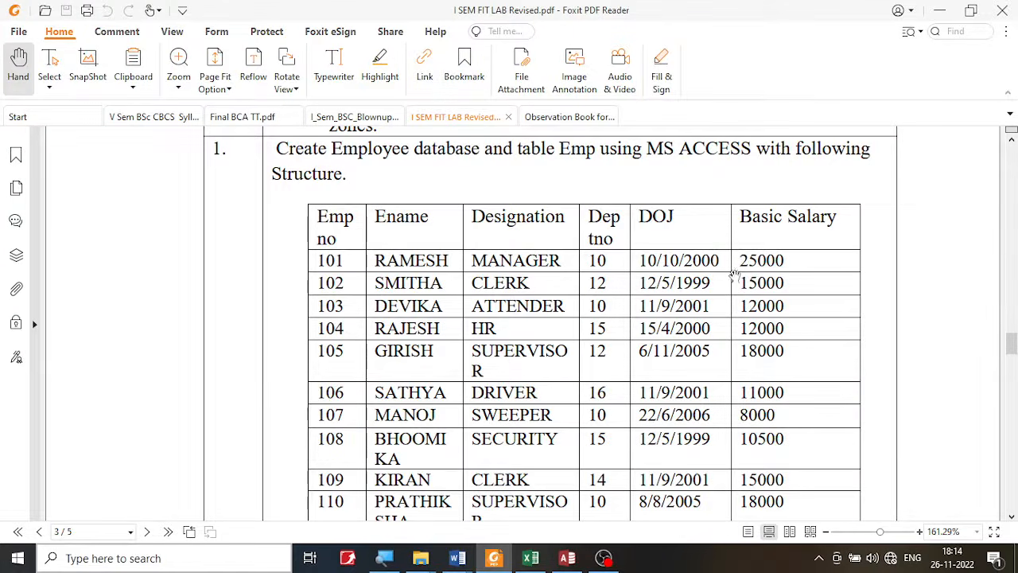
left_click_drag(739, 259, 794, 269)
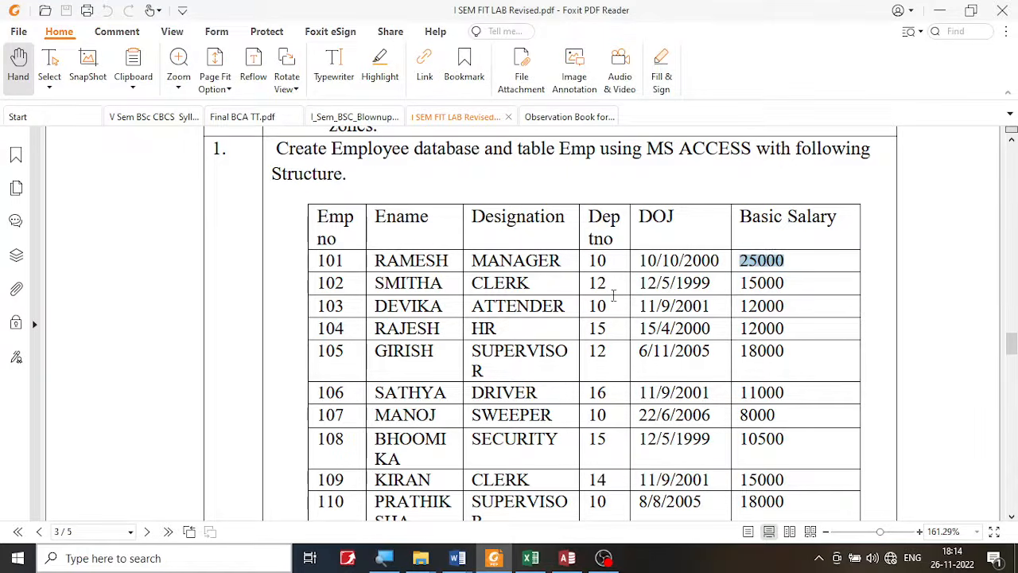
scroll(615, 291, "down", 9)
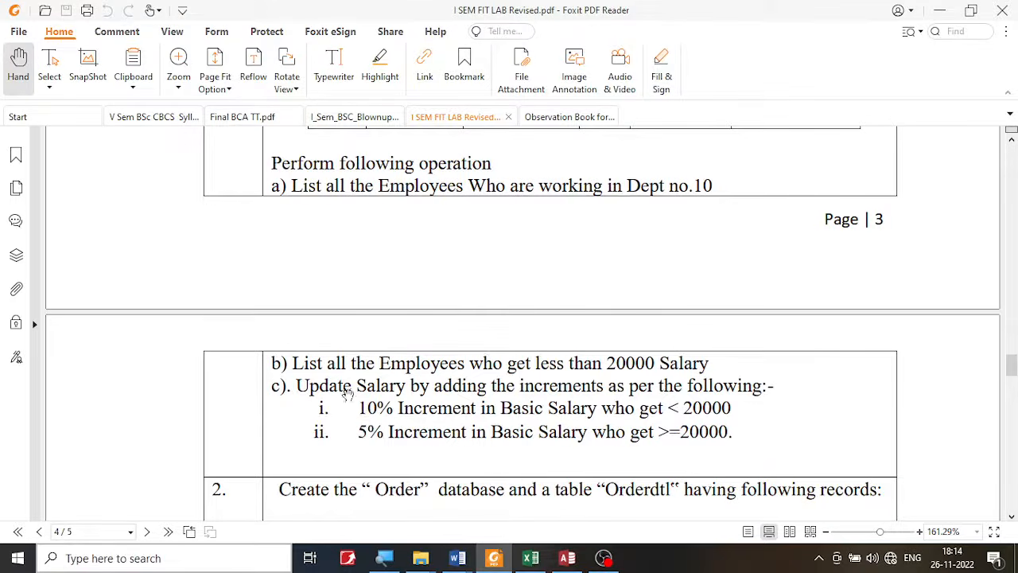
left_click_drag(359, 407, 481, 395)
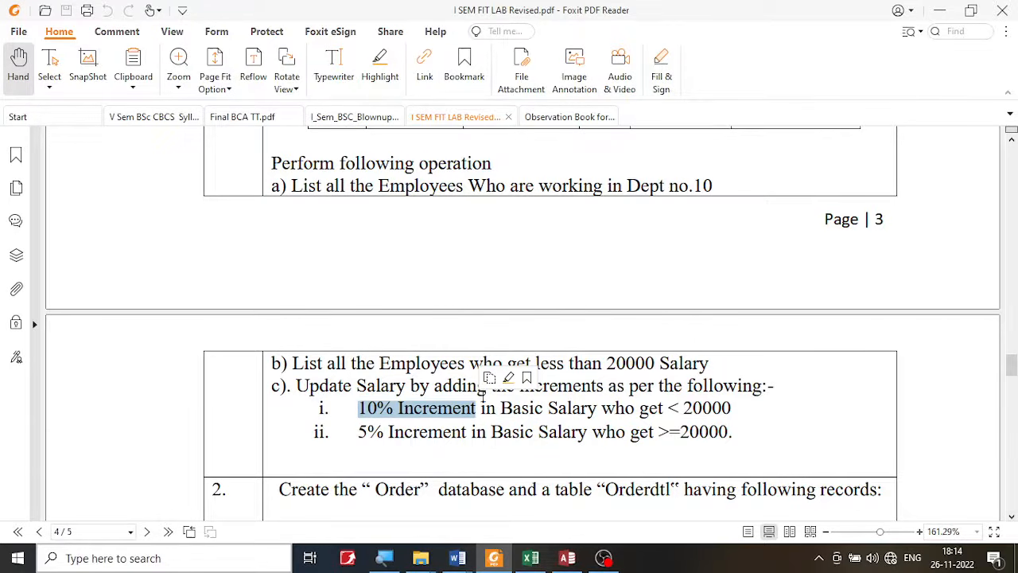
left_click(415, 410)
left_click_drag(356, 409, 513, 409)
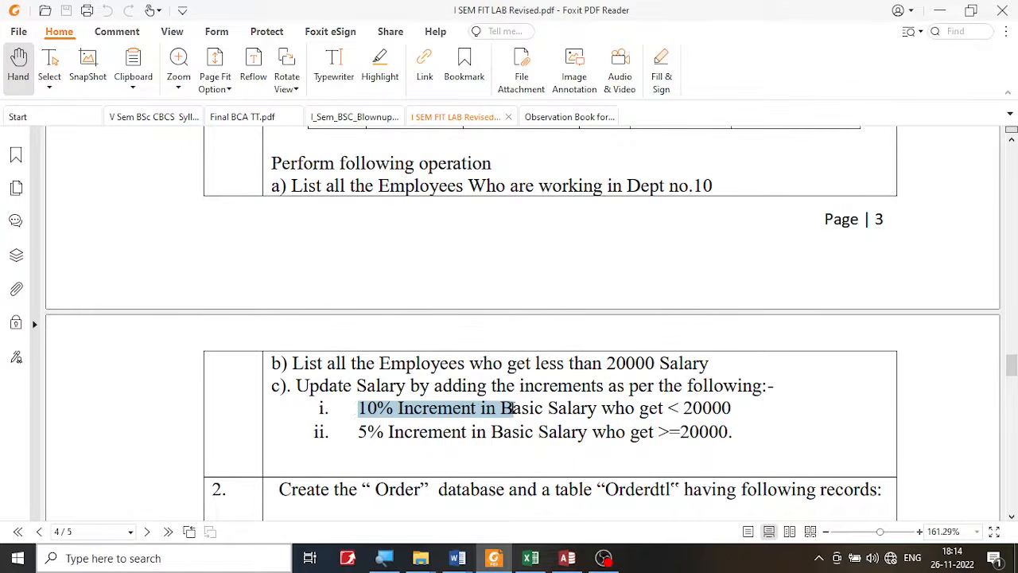
- Switch to Access and begin the BasicSalary column's Update To expression with [Emp].[BasicSalary]
left_click(566, 559)
left_click(257, 398)
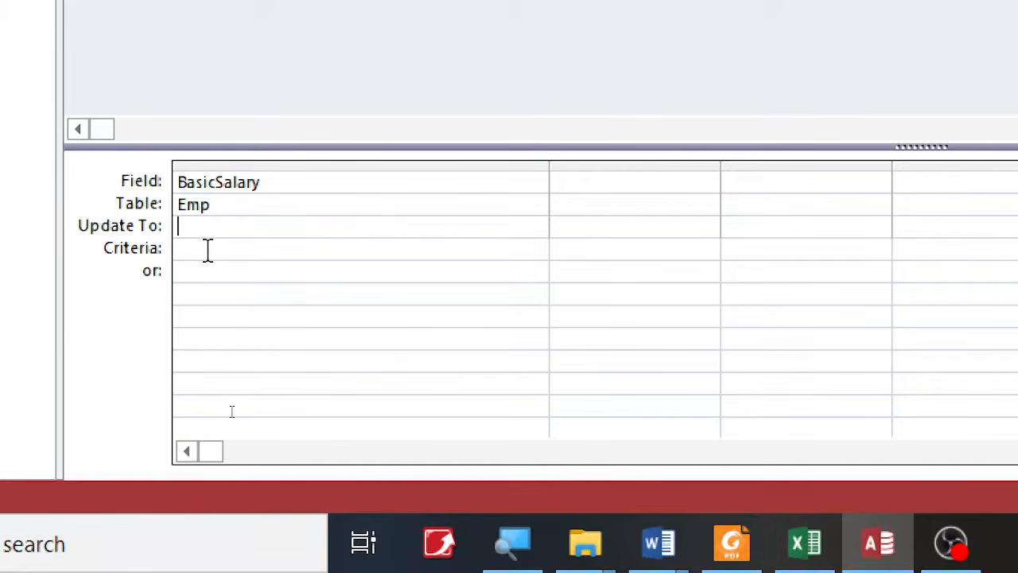
type("[")
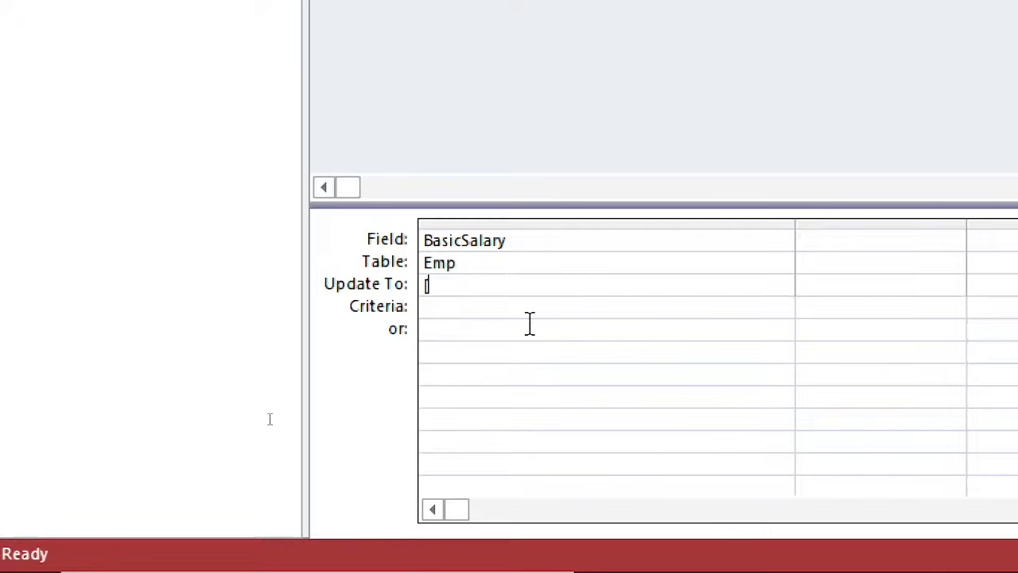
type("em")
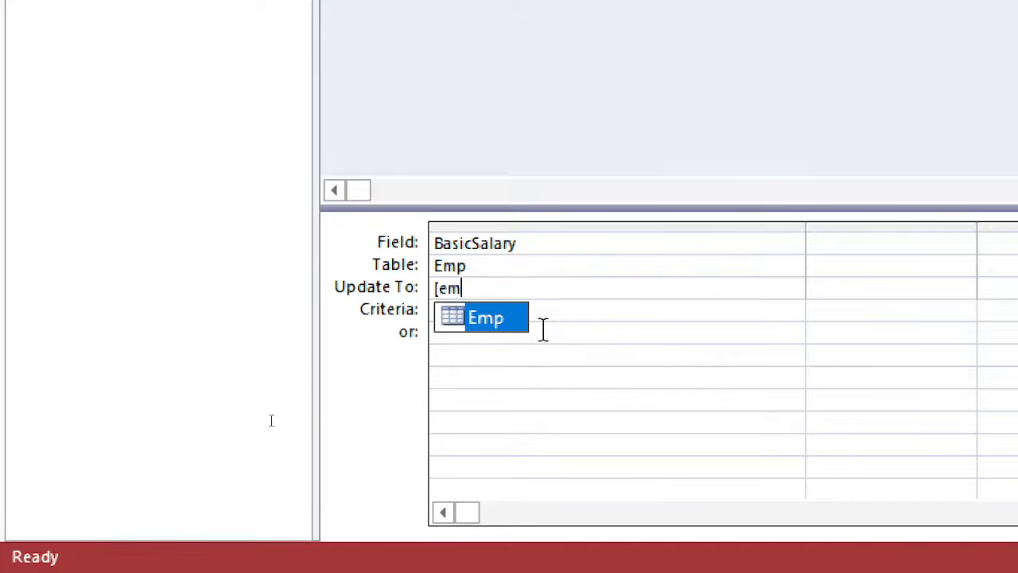
key("Tab")
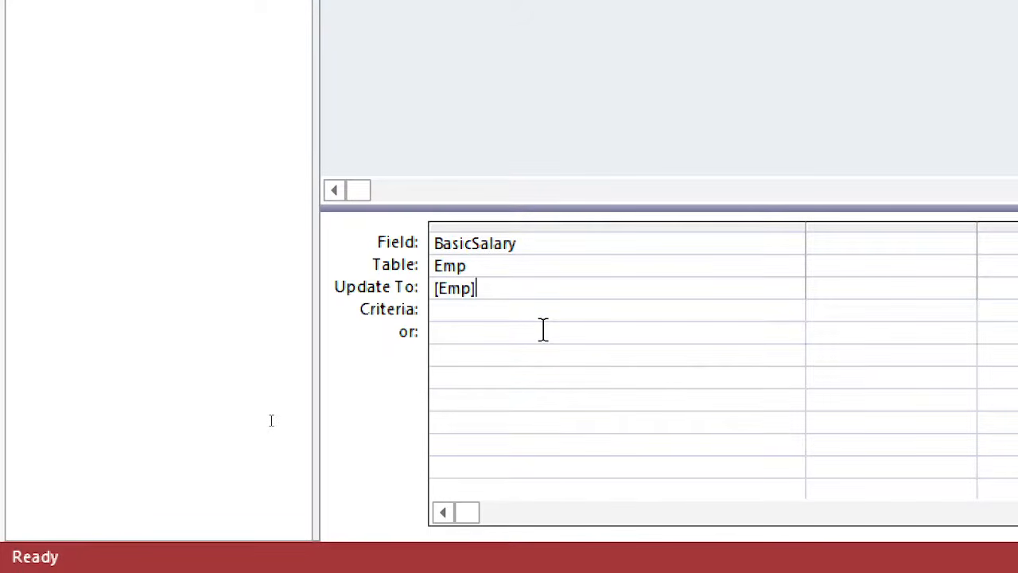
type(".")
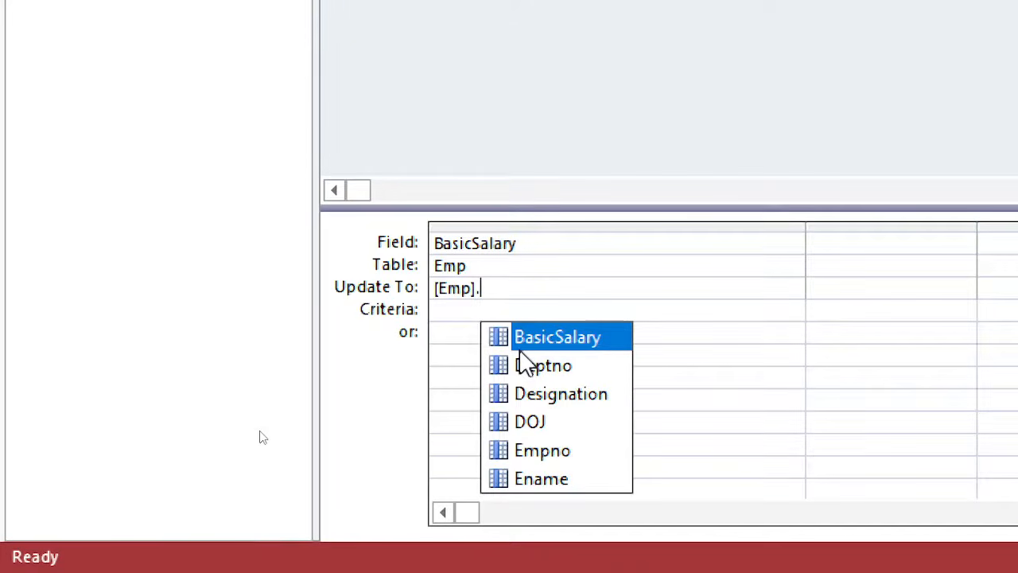
double_click(522, 337)
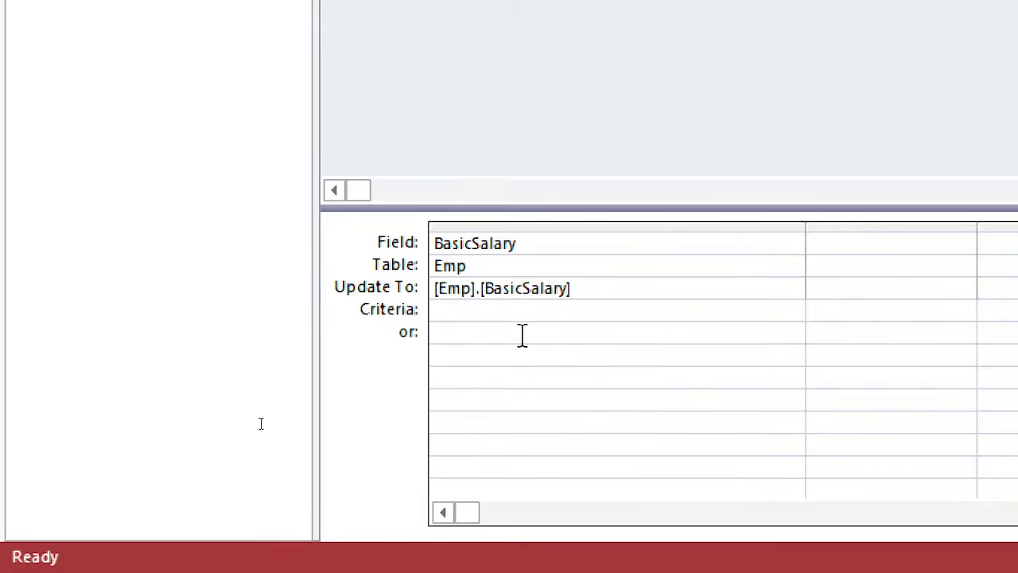
- Extend the Update To expression with +[Emp].[BasicSalary]*10/100 to add the increment
type("+")
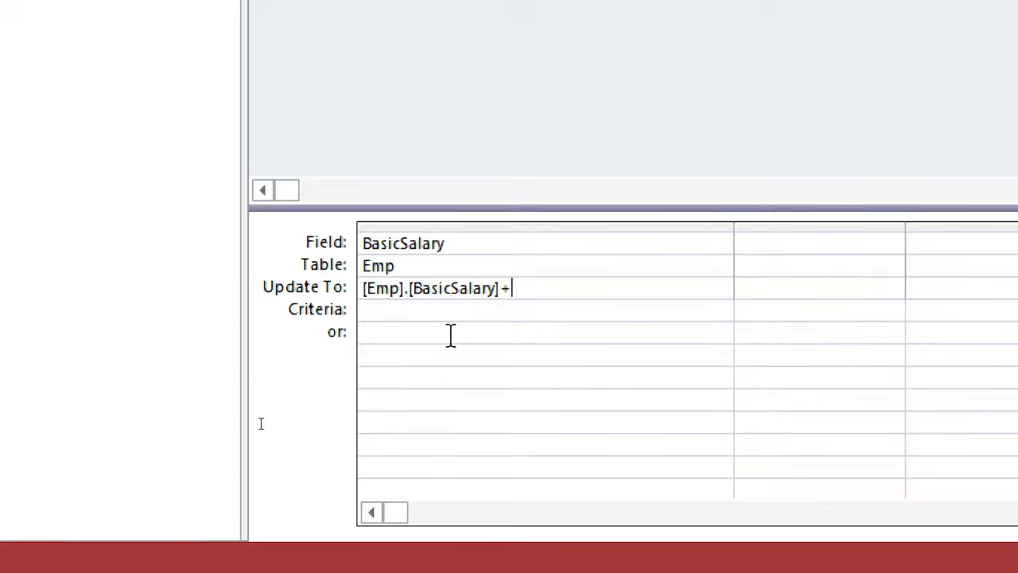
type("[")
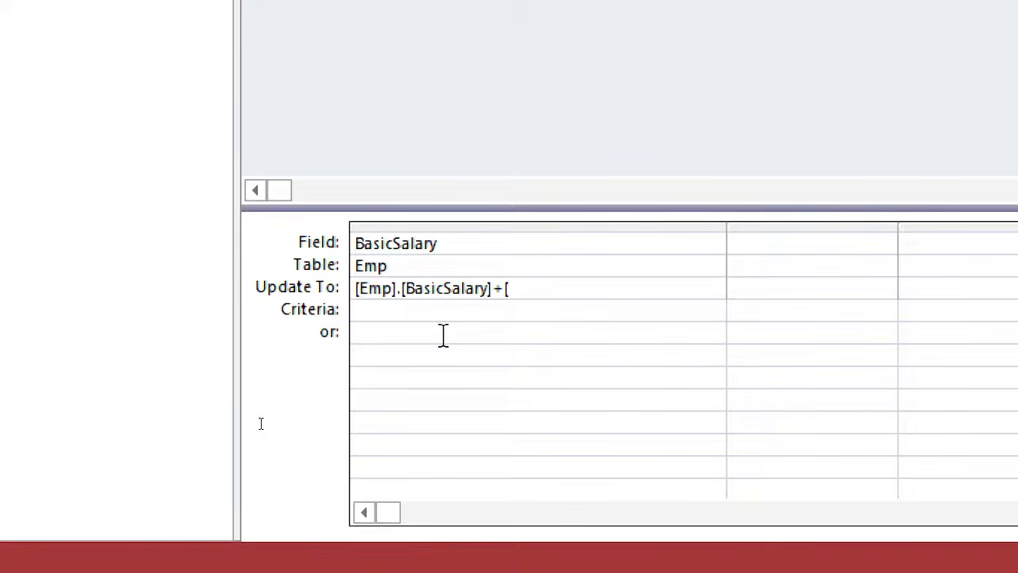
type("e")
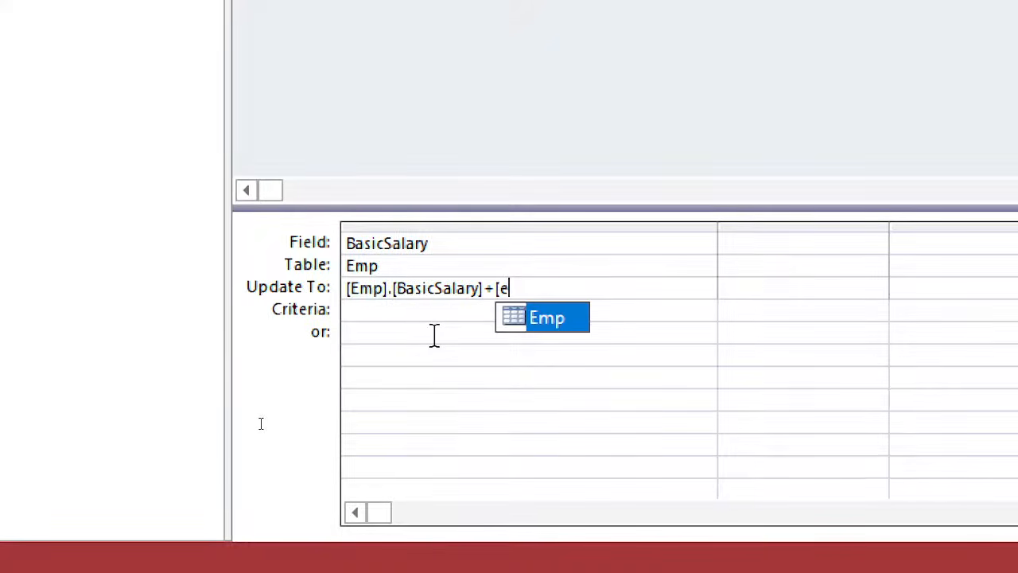
key("Tab")
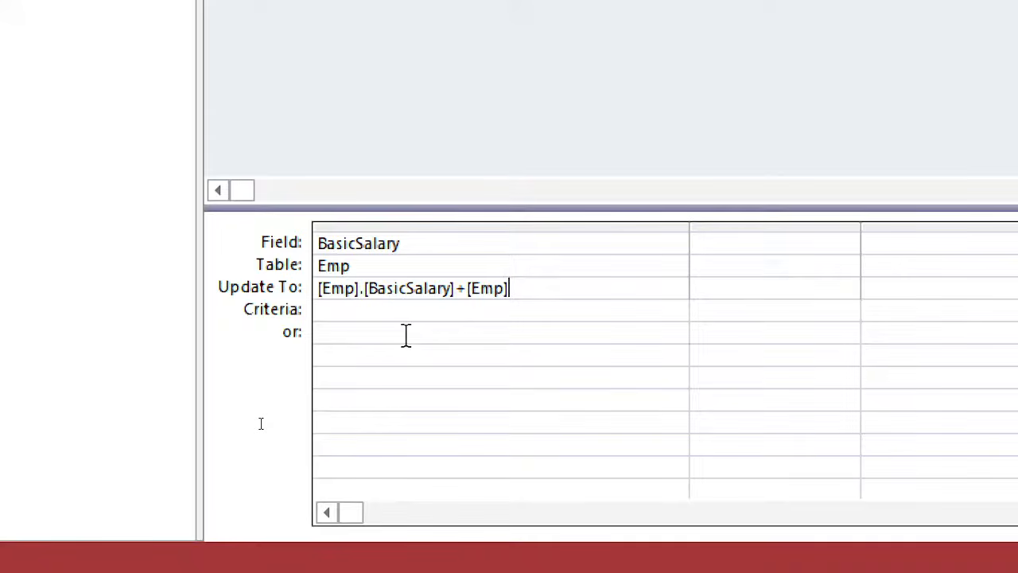
type(".b")
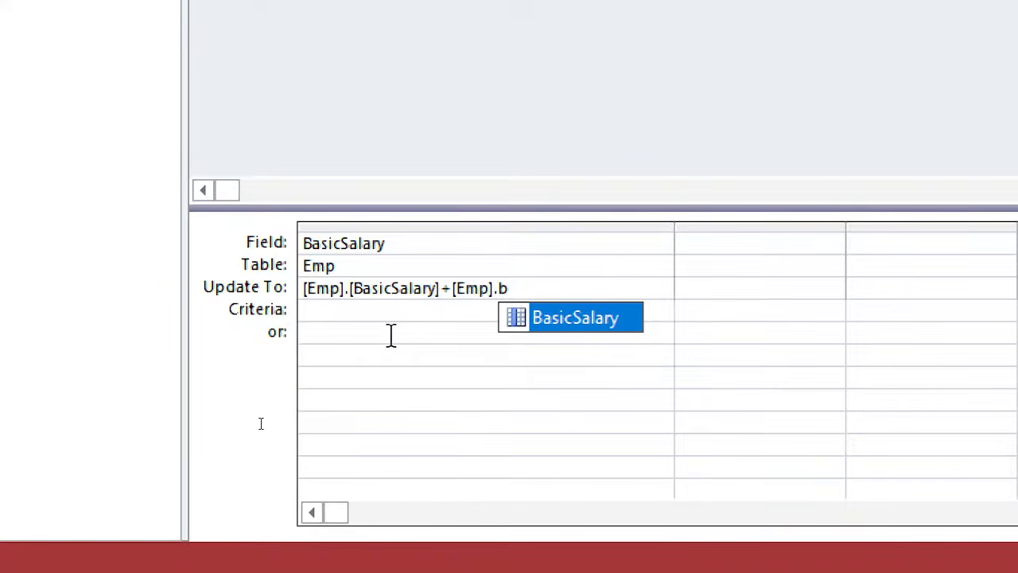
key("Tab")
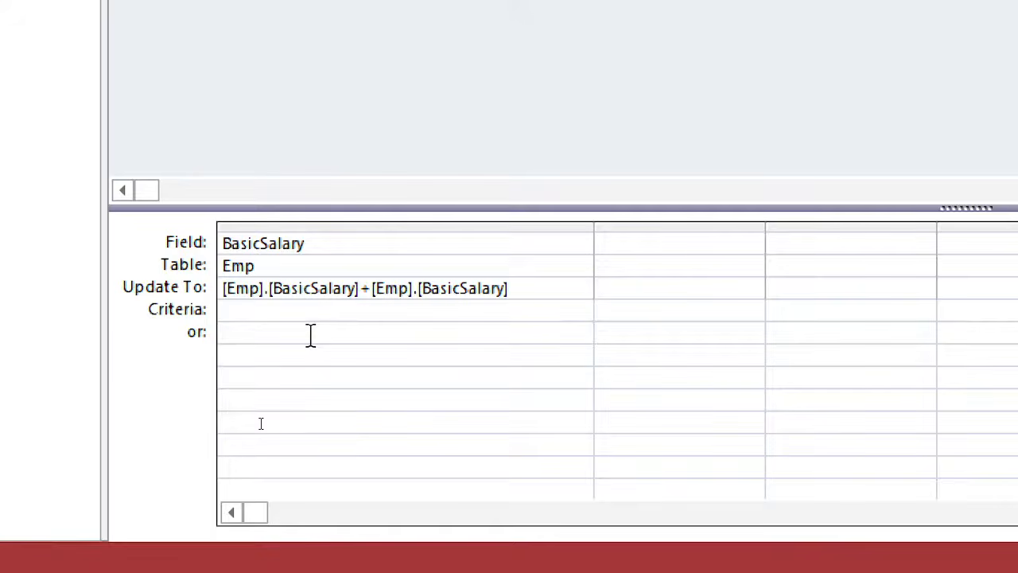
type("*")
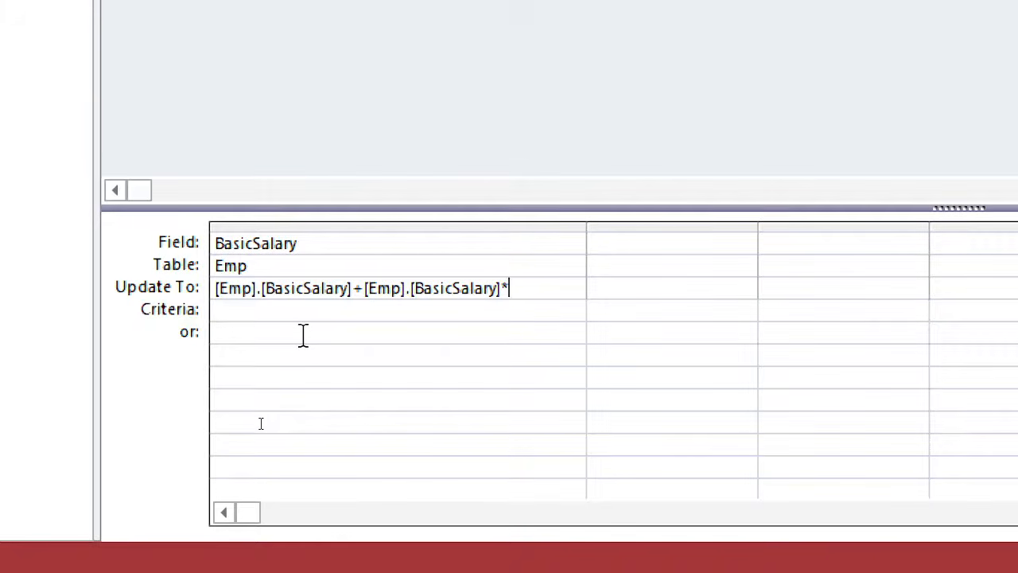
type("10")
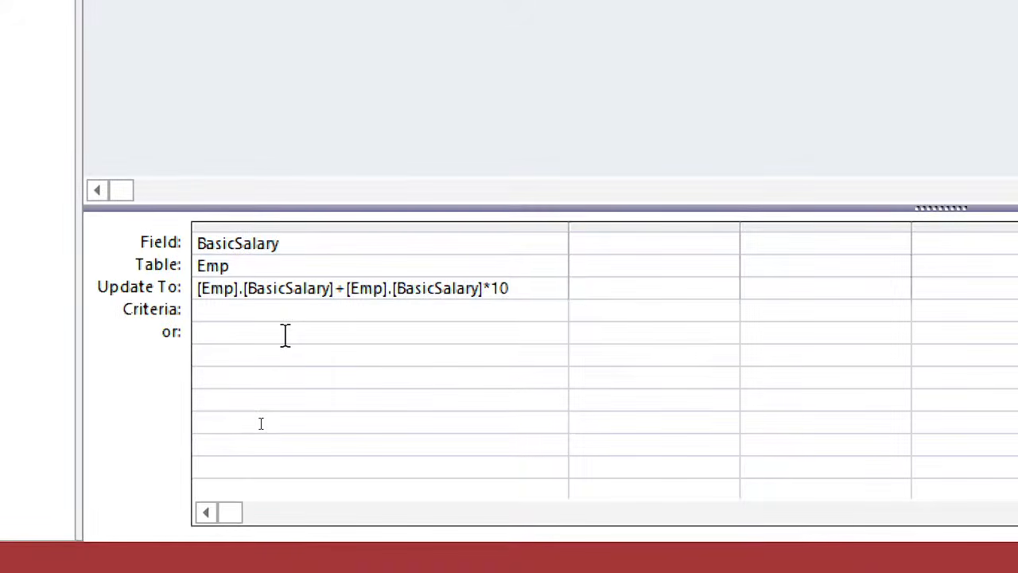
type("/100")
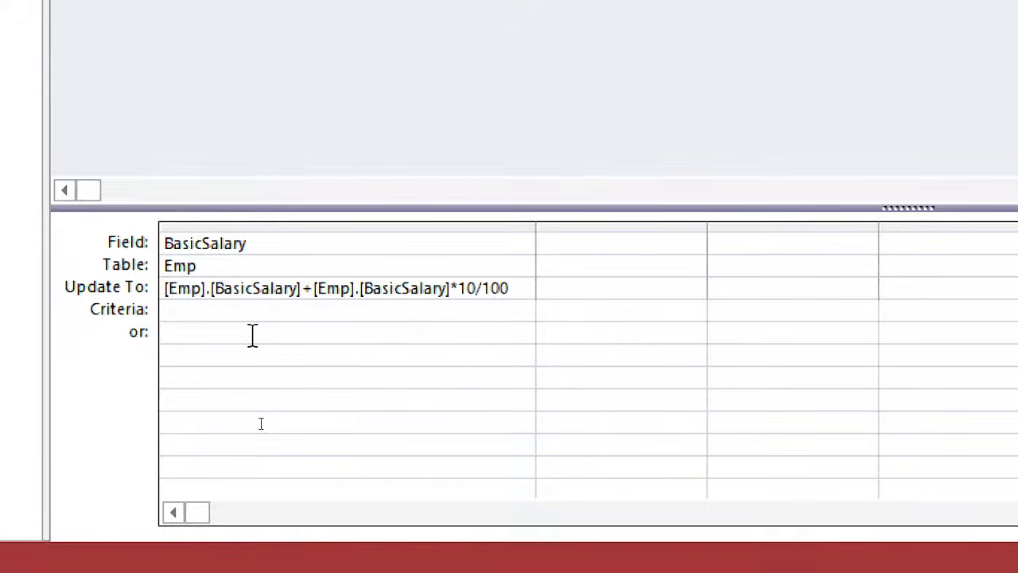
- Replace the 10/100 factor in the Update To expression with 0.1, and review the salary and increment terms
key("BackSpace")
key("BackSpace")
key("BackSpace")
key("BackSpace")
key("BackSpace")
key("BackSpace")
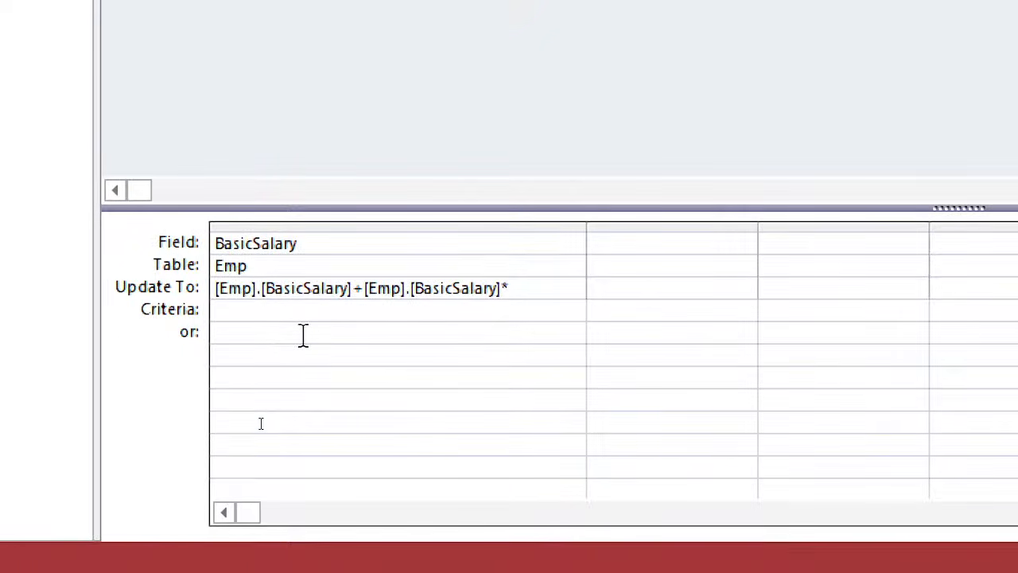
type("0.1")
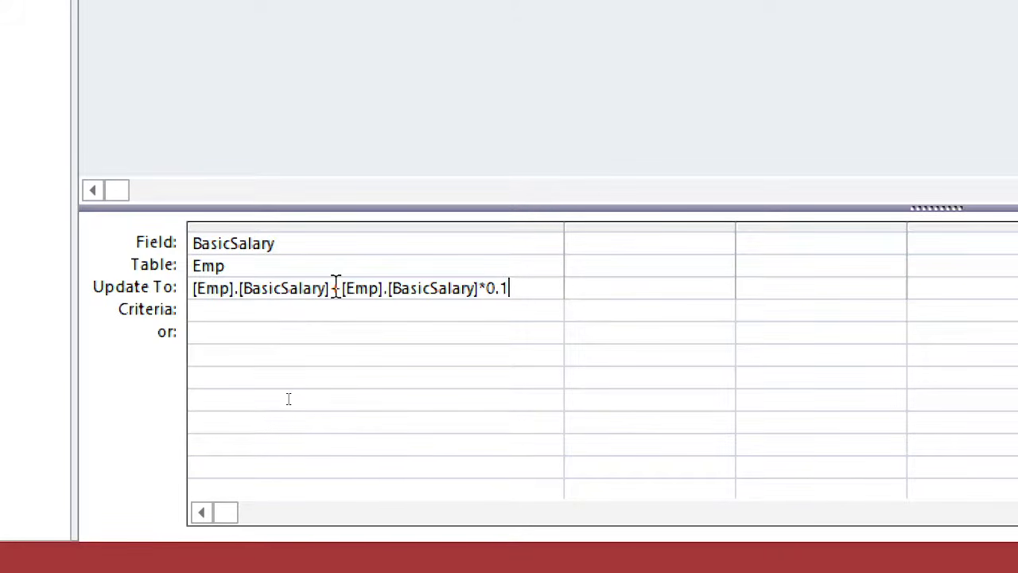
left_click_drag(331, 288, 182, 291)
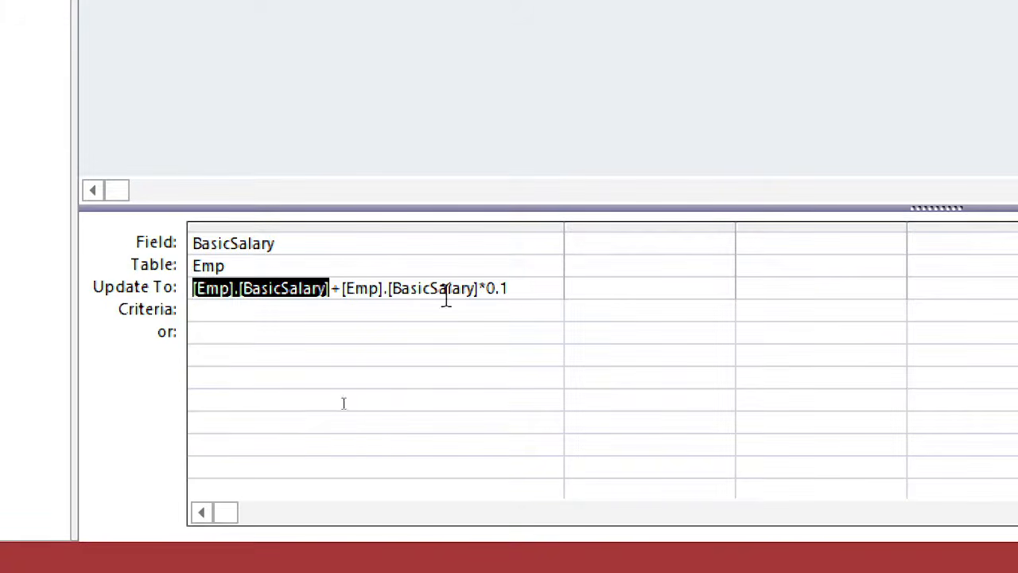
left_click_drag(518, 291, 341, 296)
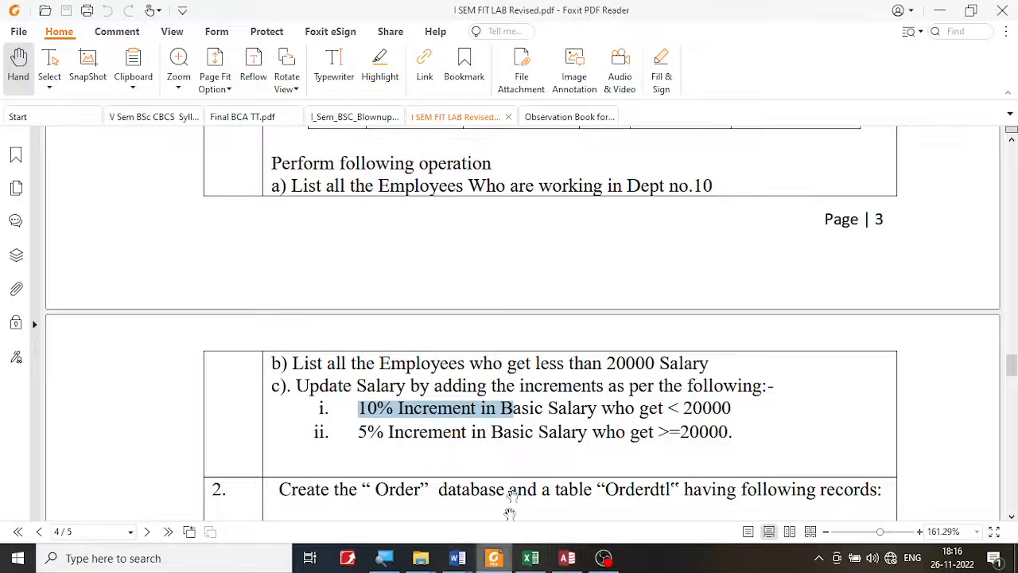
- Switch to the exercise PDF in Foxit PDF Reader and compare the 10% rule's salary condition with the employees' Basic Salary values
left_click(494, 557)
left_click(570, 390)
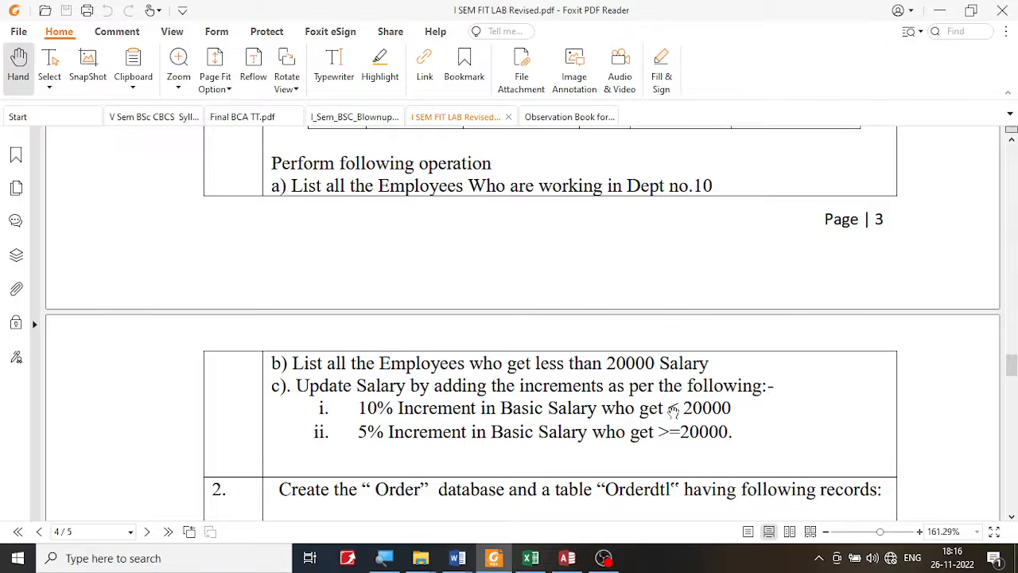
left_click_drag(670, 404, 745, 406)
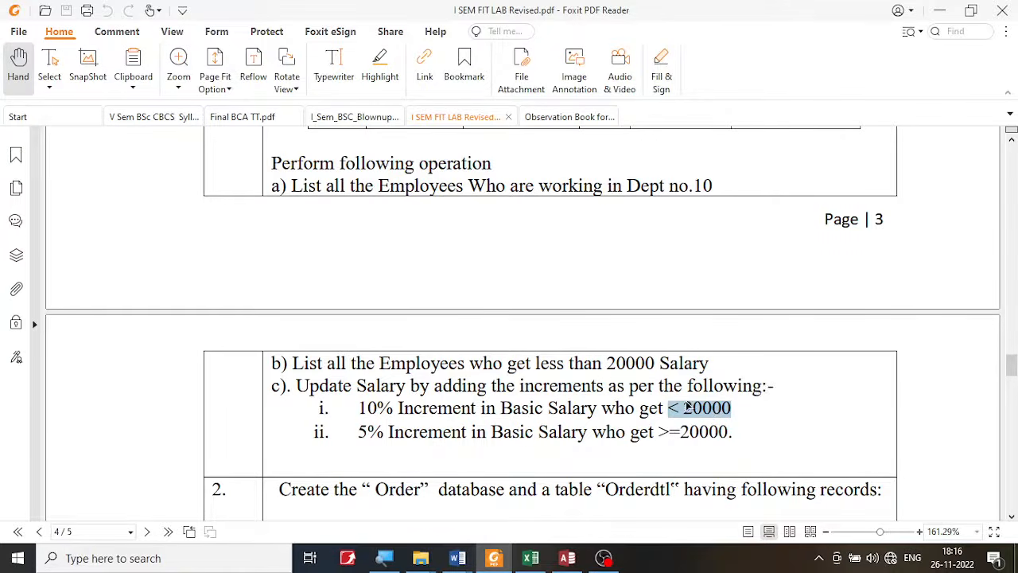
scroll(550, 298, "up", 10)
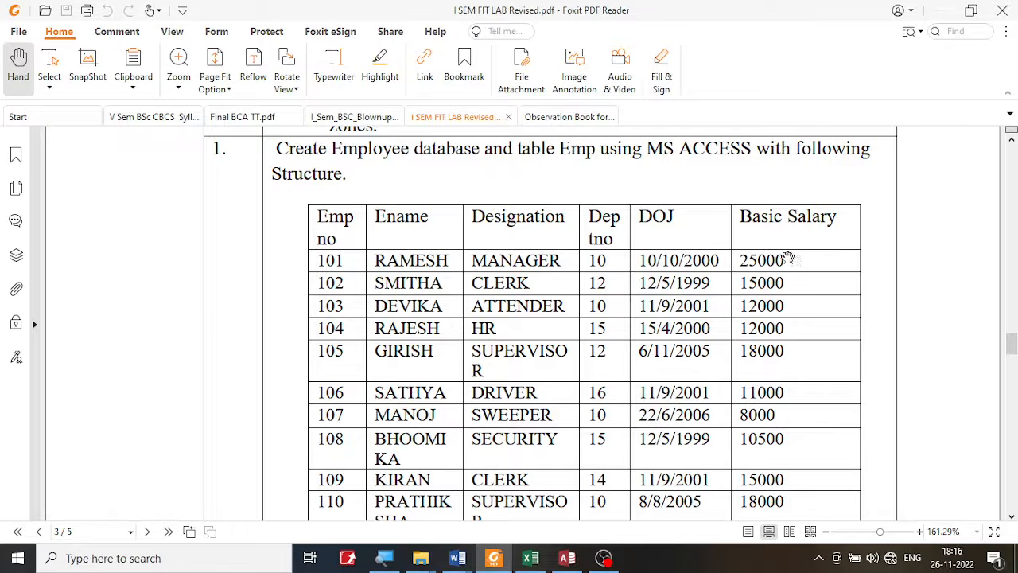
left_click_drag(731, 262, 803, 263)
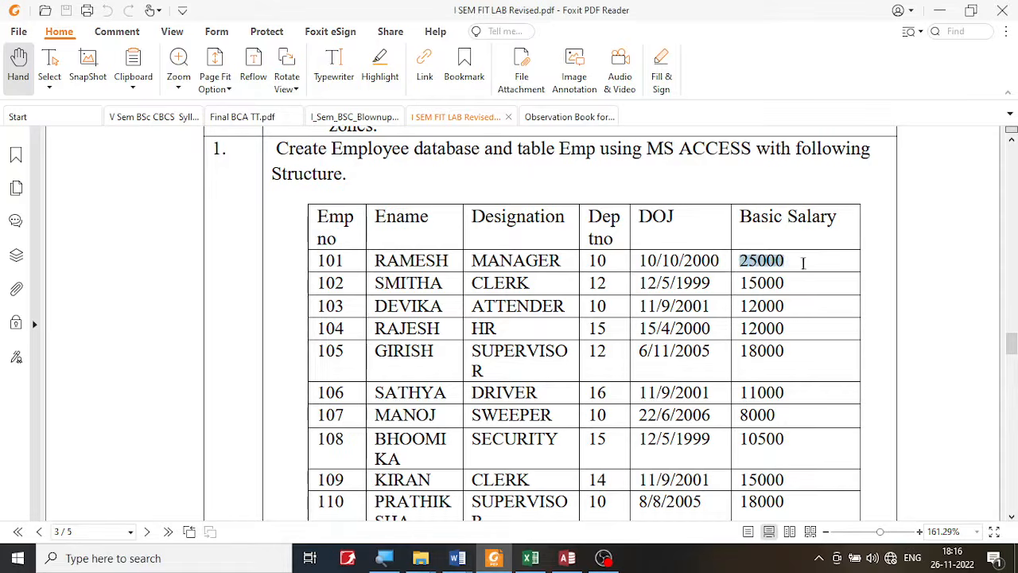
left_click_drag(738, 284, 756, 315)
left_click(752, 294)
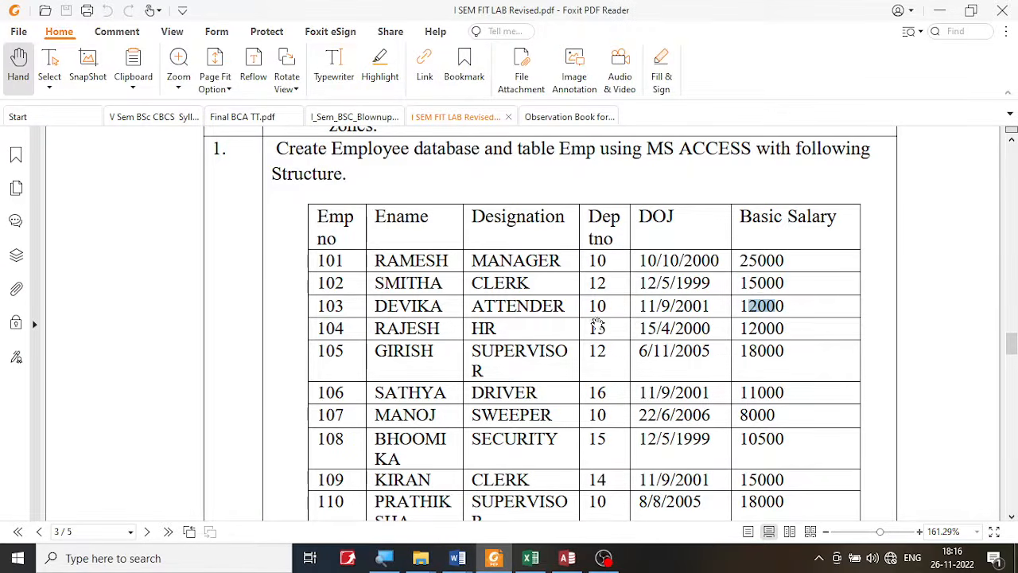
scroll(598, 326, "down", 7)
scroll(602, 328, "down", 1)
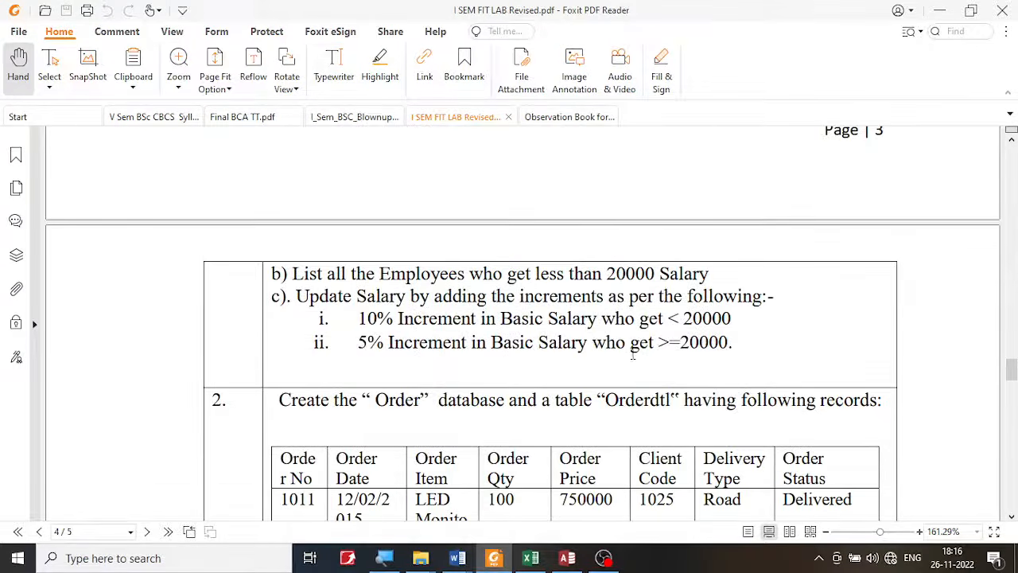
left_click_drag(670, 315, 735, 316)
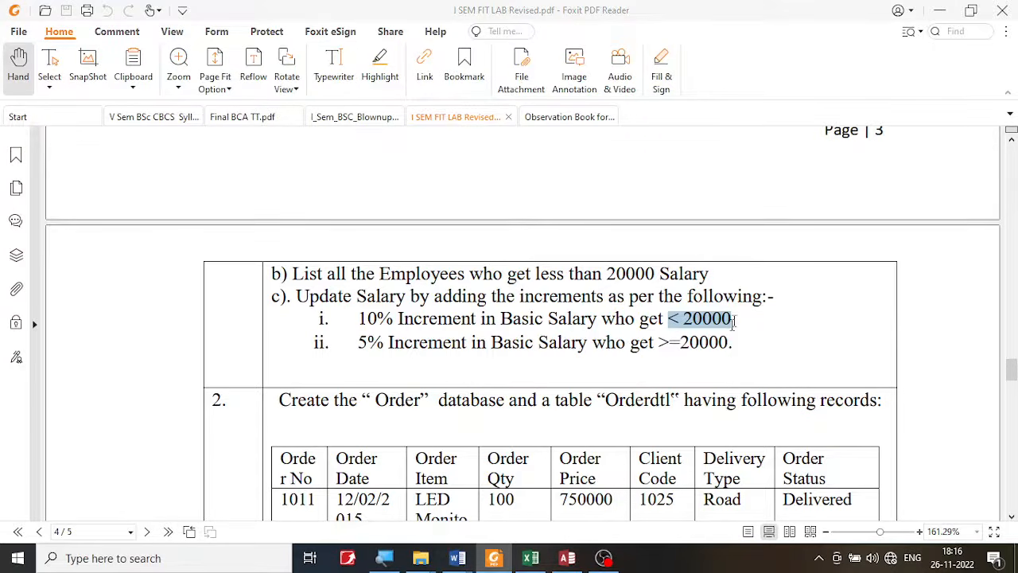
- Return to Access and set the update query's BasicSalary criteria to < 20000
left_click(567, 558)
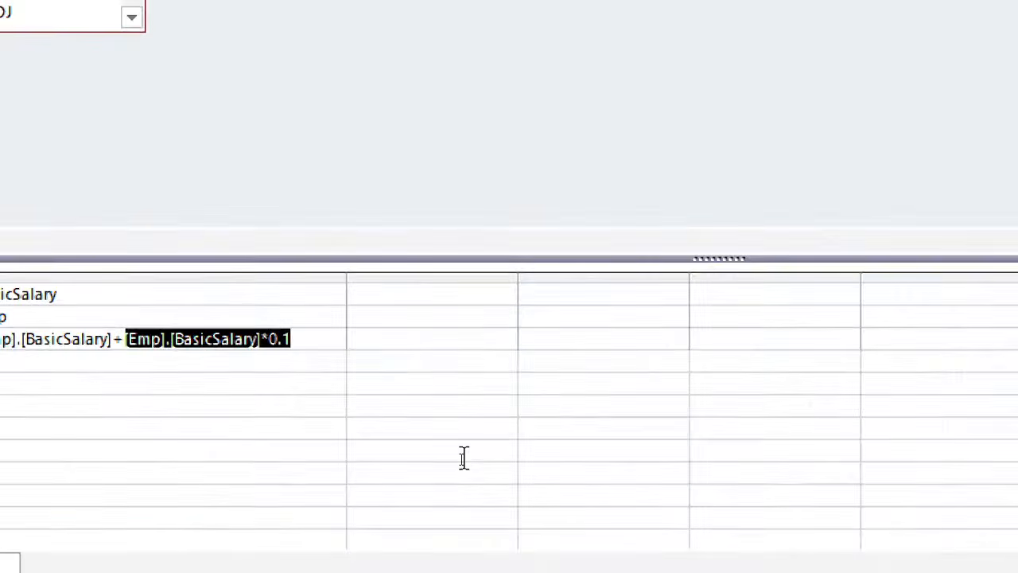
left_click(11, 367)
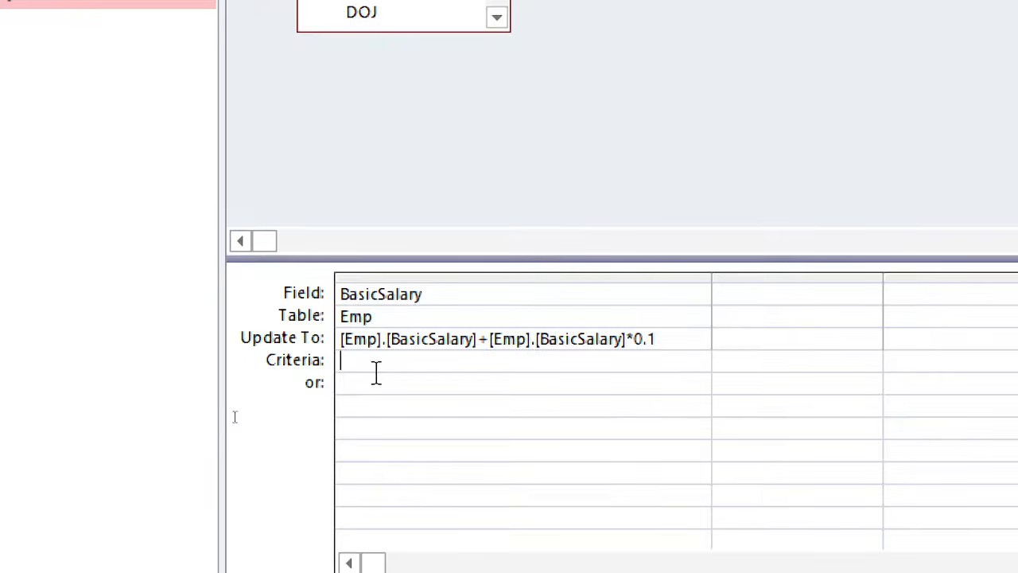
type("< 20000")
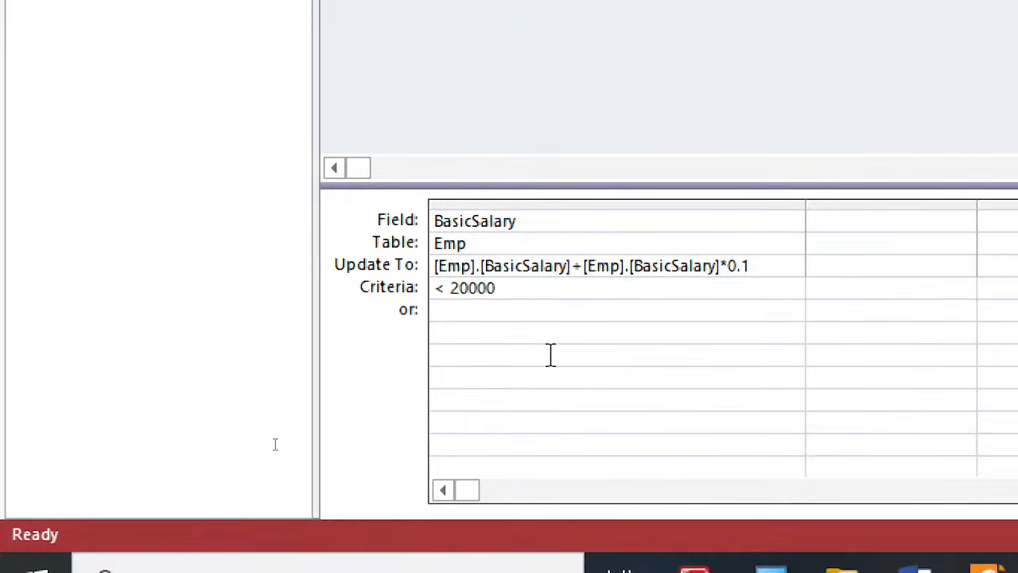
- Check the update query's BasicSalary field and criteria, and compare them with the employees' Basic Salary values in the exercise PDF in Foxit PDF Reader
left_click(502, 221)
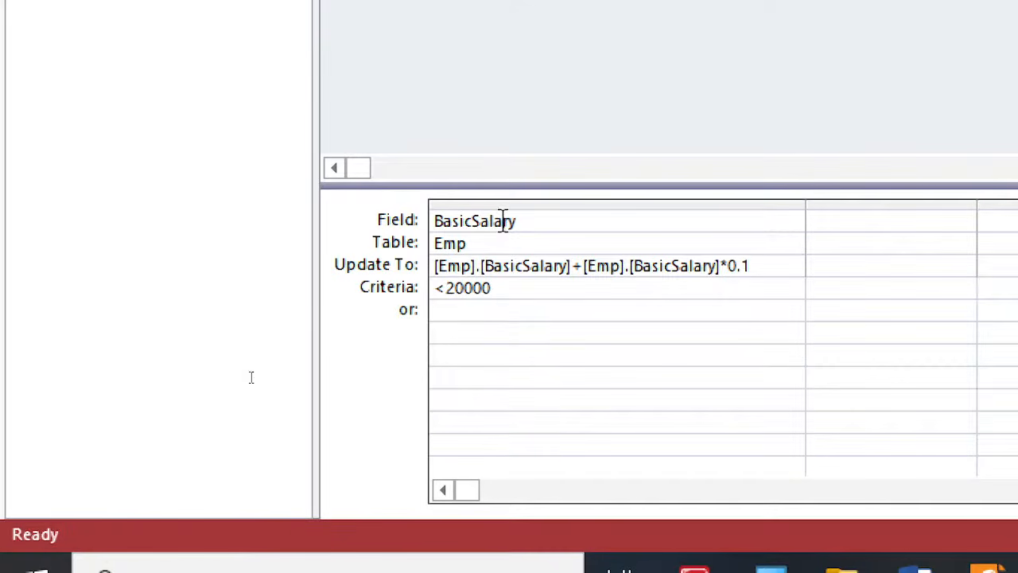
left_click(490, 289)
left_click_drag(502, 274, 435, 221)
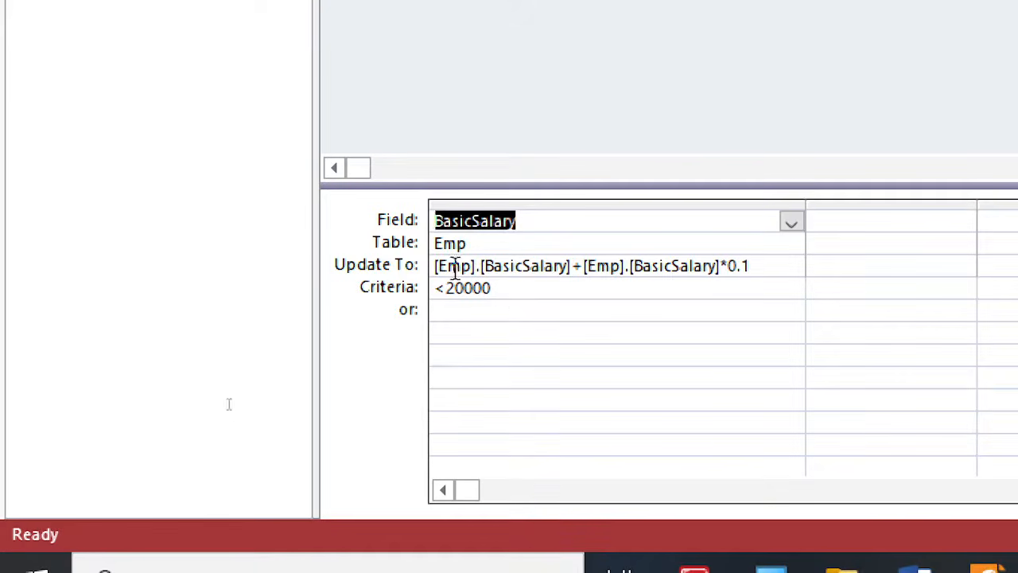
left_click_drag(499, 288, 440, 291)
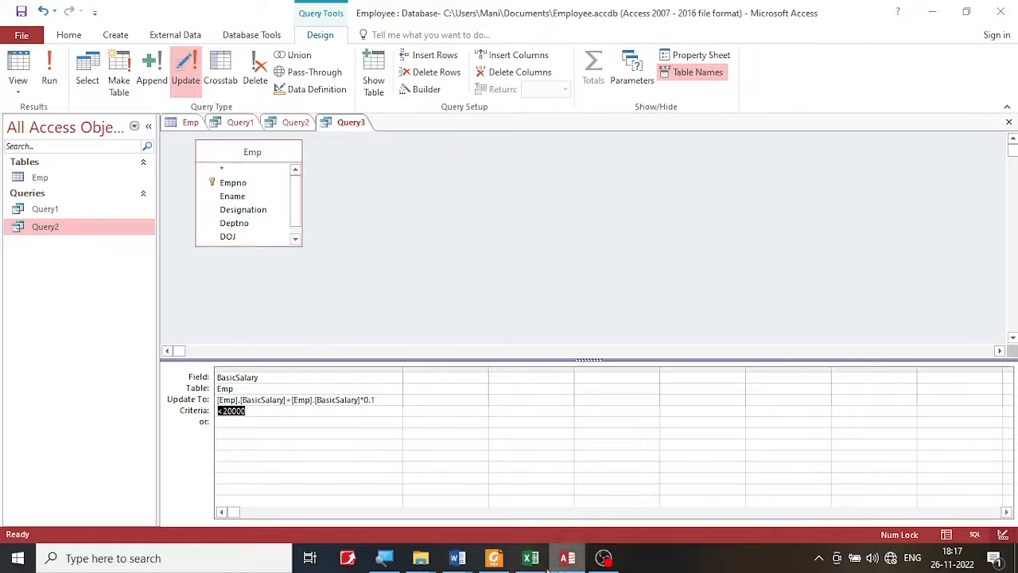
left_click(494, 558)
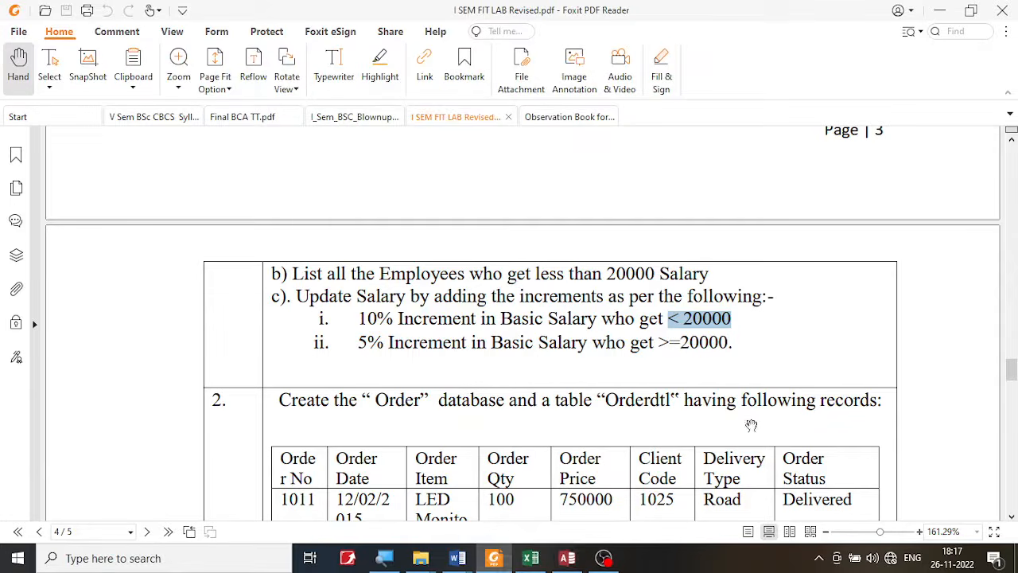
scroll(739, 390, "up", 5)
scroll(722, 330, "up", 3)
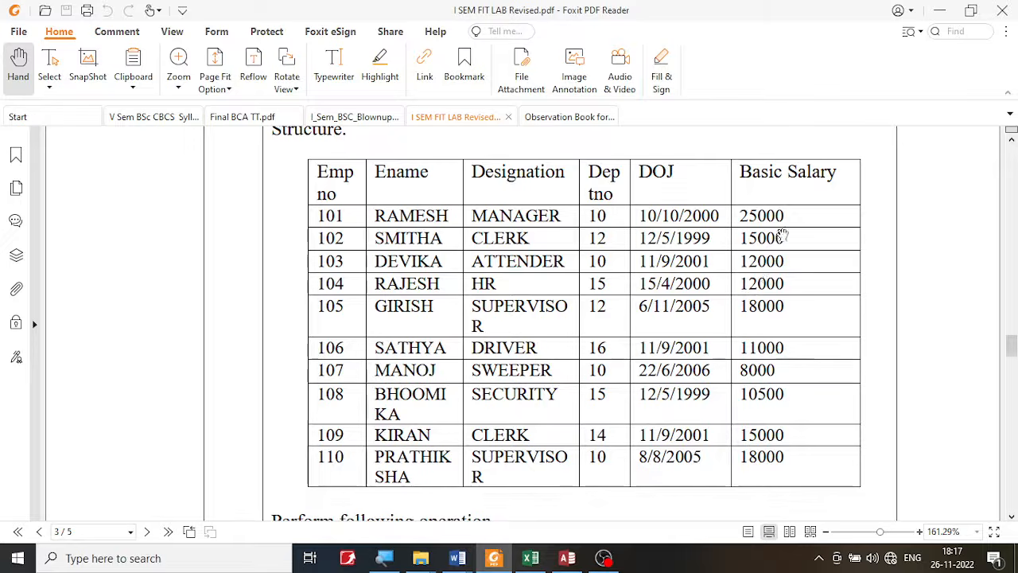
left_click_drag(791, 232, 744, 237)
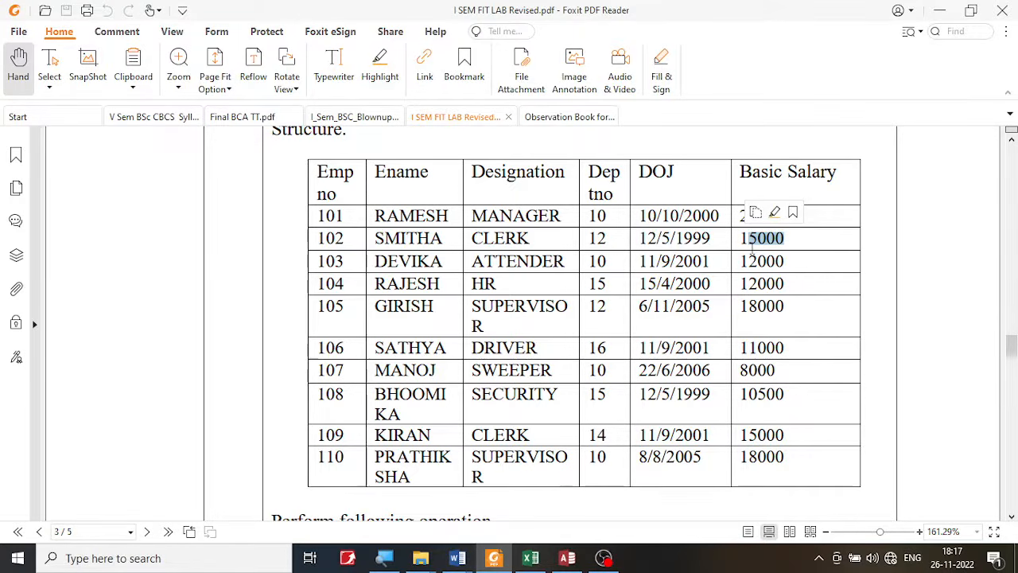
- Return to Access and examine the BasicSalary values of employees 102 to 105 in the Emp table
left_click(567, 557)
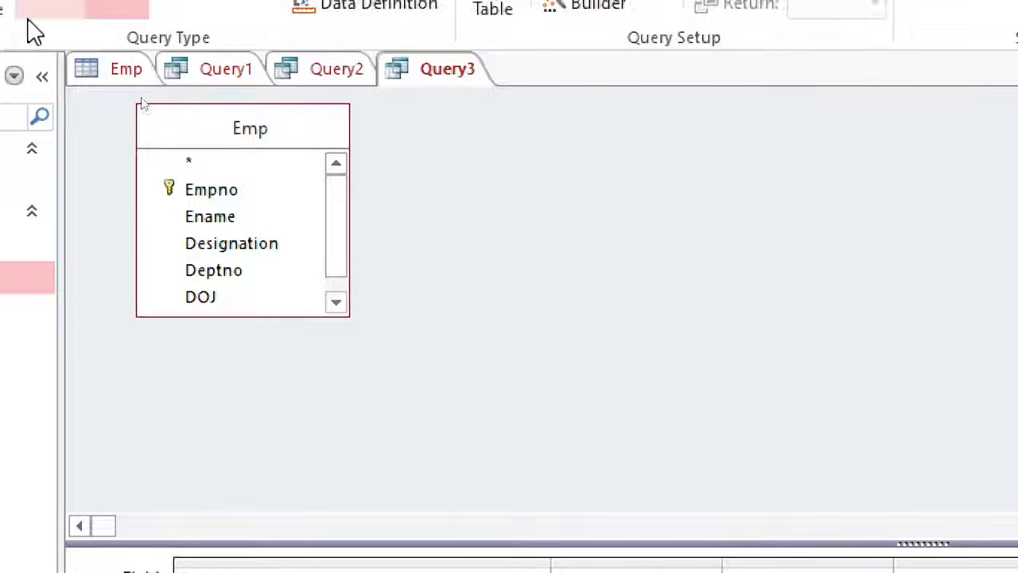
left_click(106, 77)
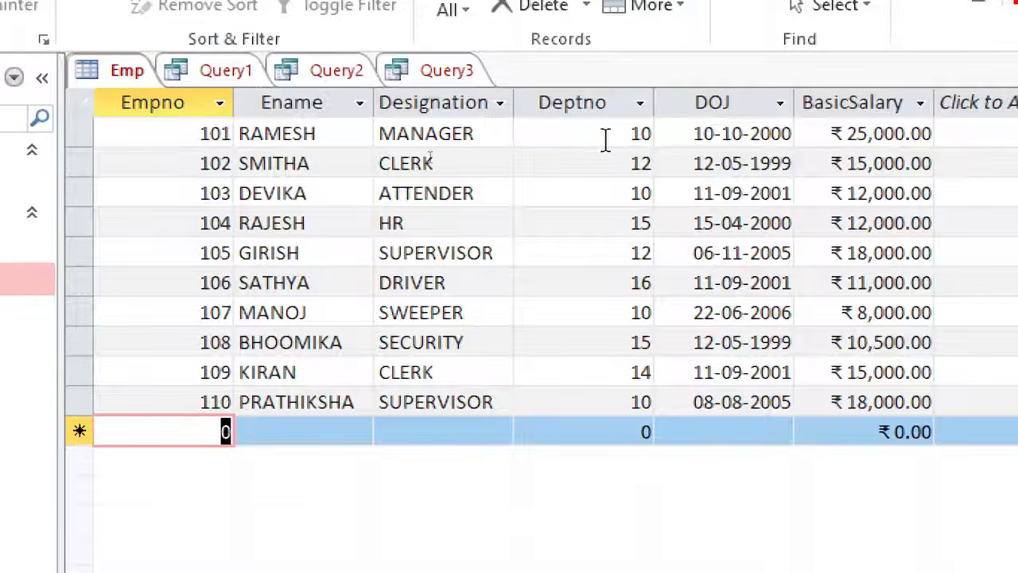
left_click(836, 164)
left_click(875, 193)
left_click(878, 223)
left_click(878, 252)
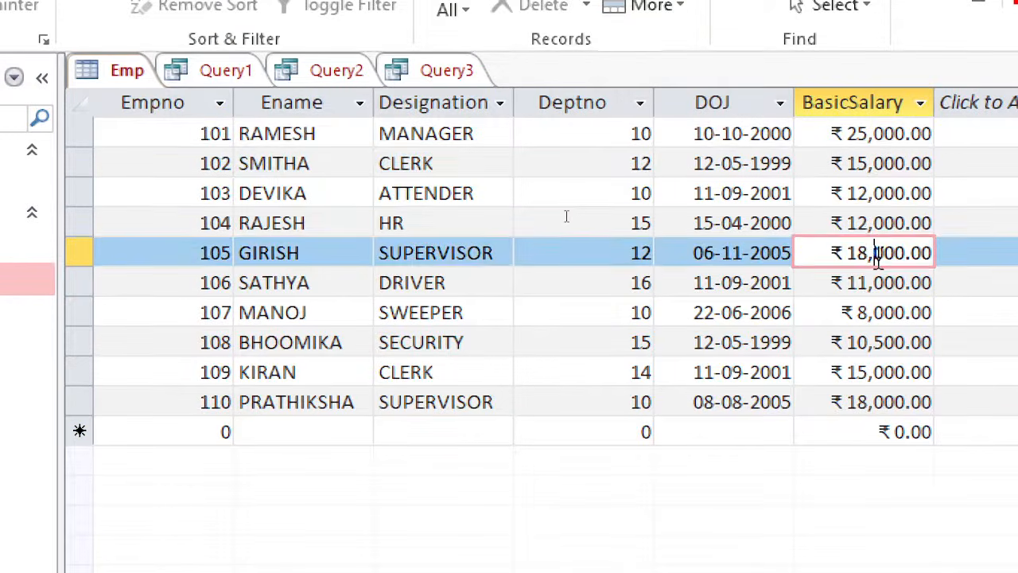
- Run the Query3 update query and accept the update of the matching BasicSalary records
left_click(439, 74)
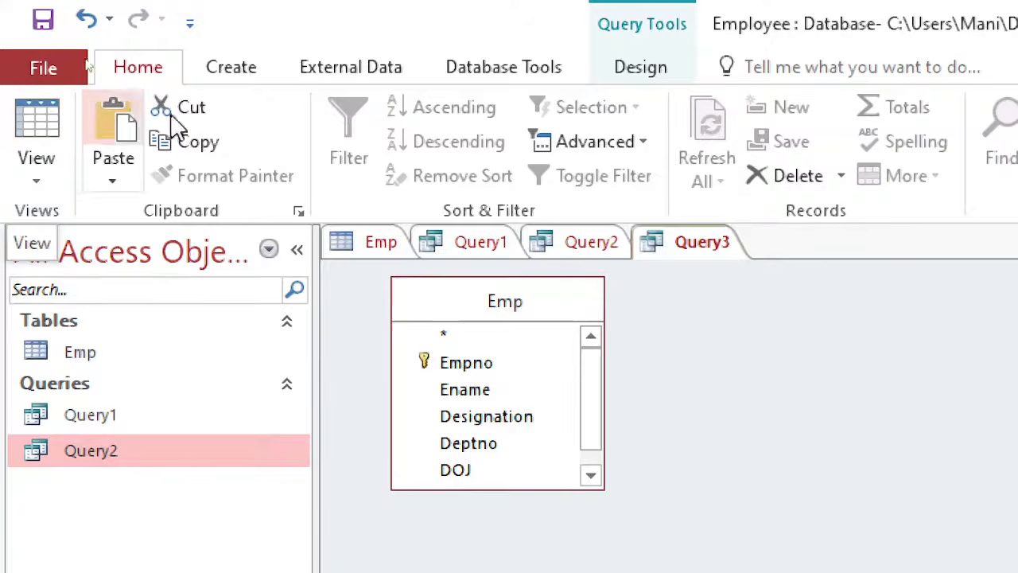
left_click(648, 72)
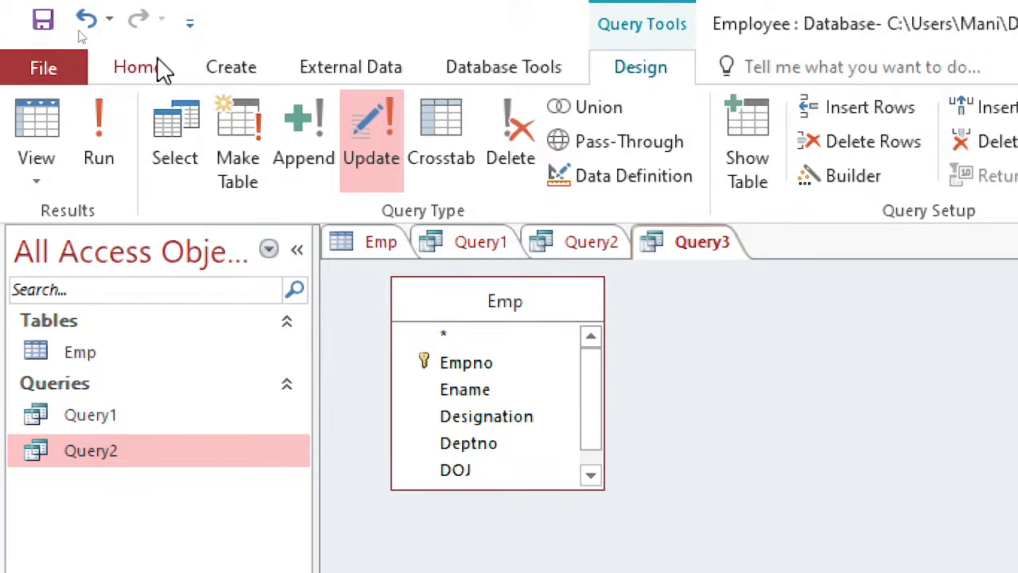
left_click(247, 67)
left_click(374, 70)
left_click(650, 71)
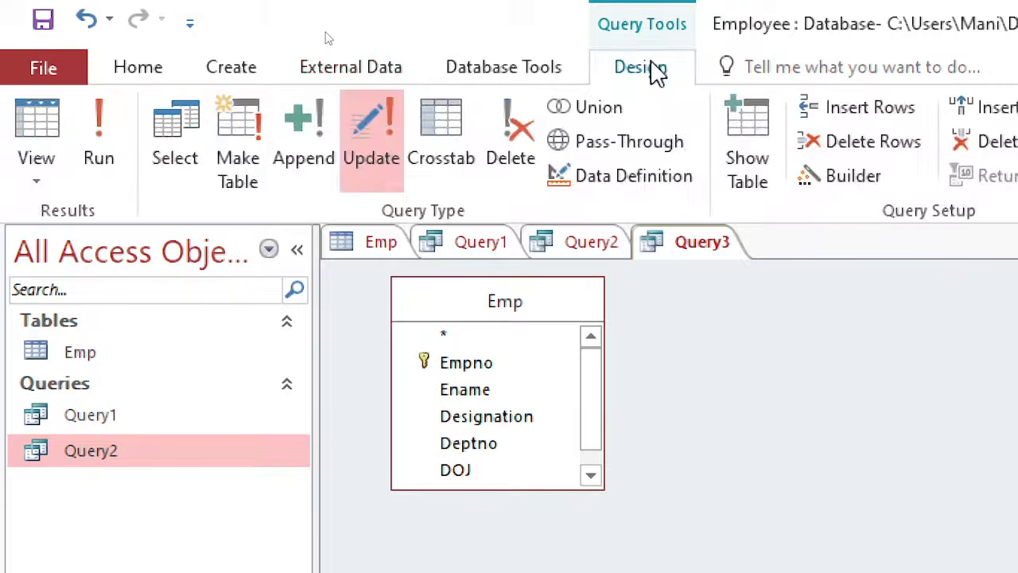
left_click(98, 120)
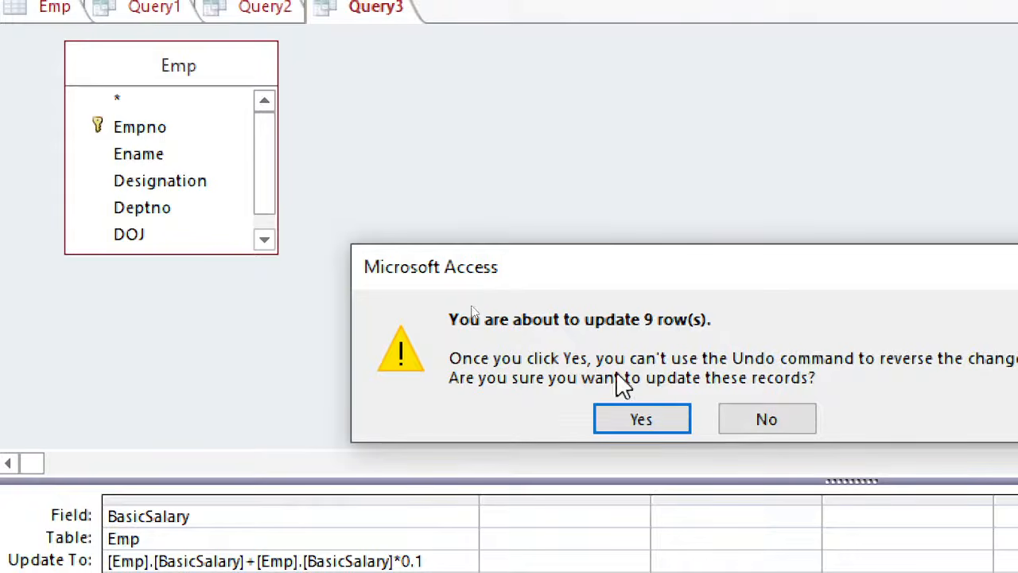
left_click(643, 420)
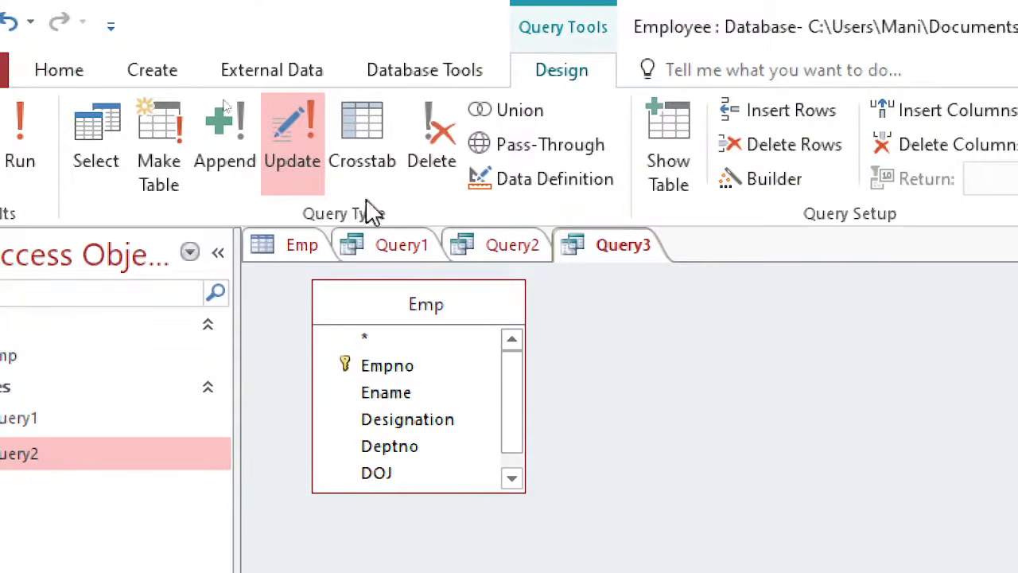
- Examine the incremented BasicSalary values in the Emp table, especially those of employees 102 to 104
left_click(303, 251)
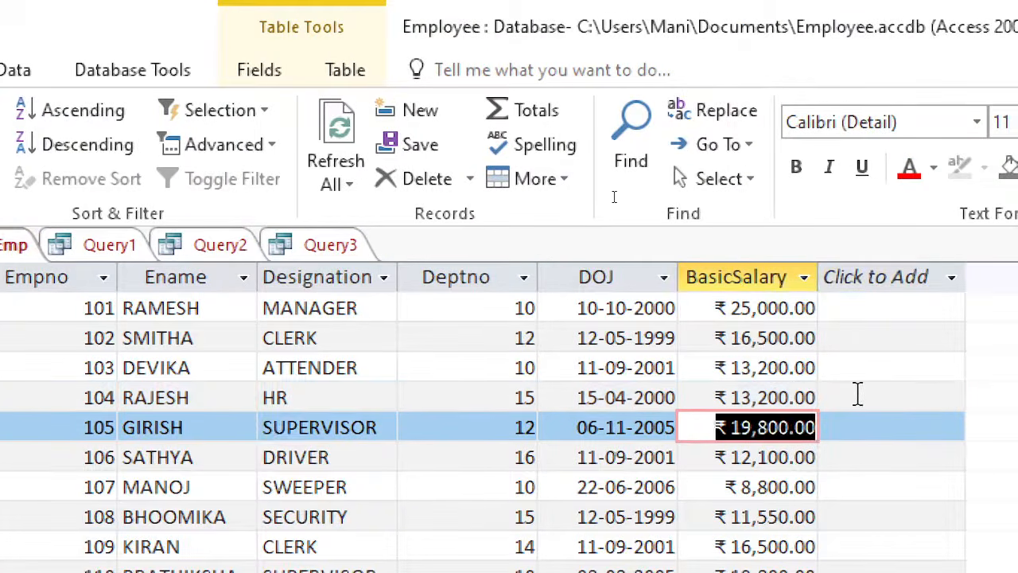
left_click(823, 397)
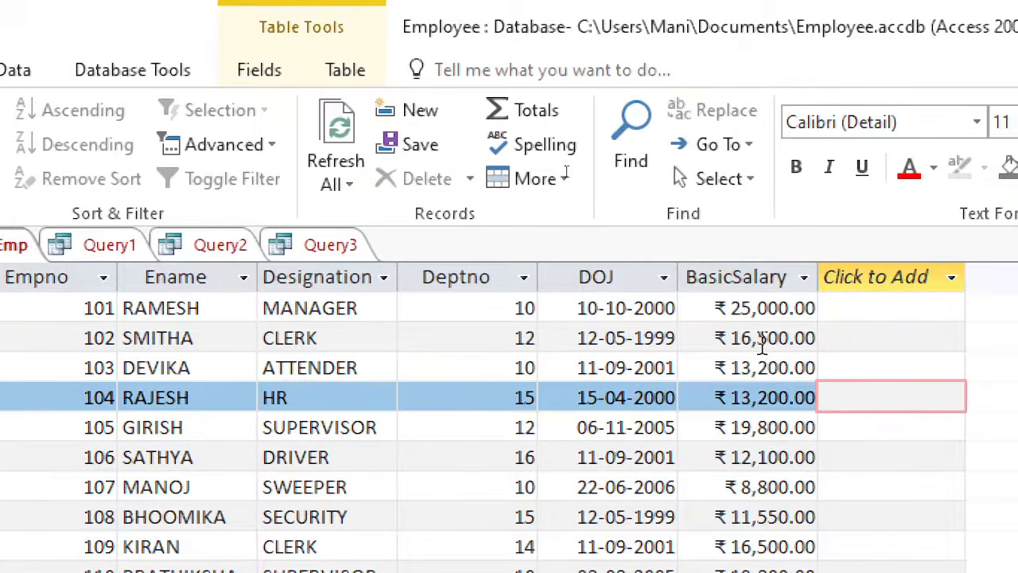
left_click_drag(732, 338, 811, 340)
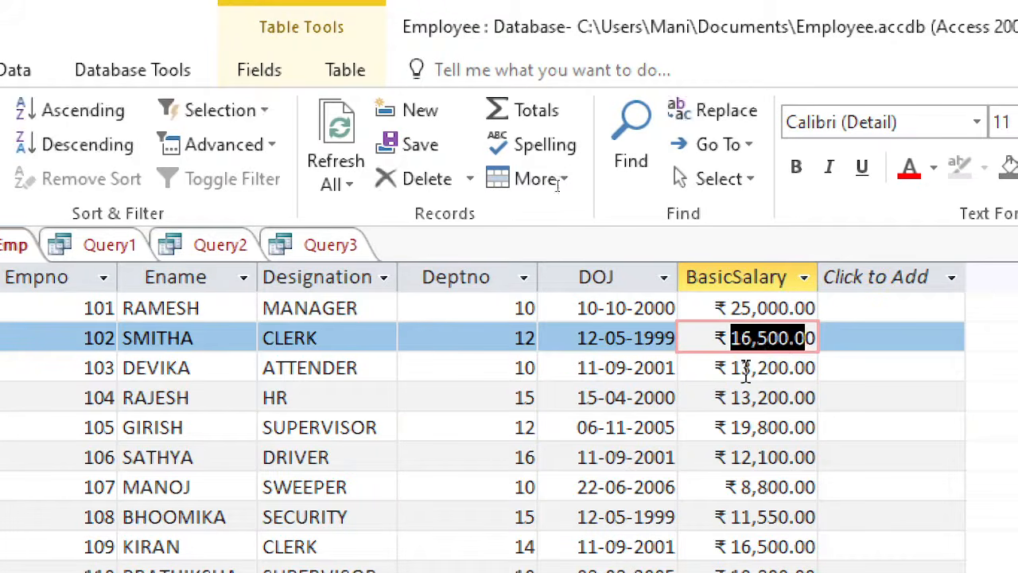
left_click_drag(731, 368, 798, 372)
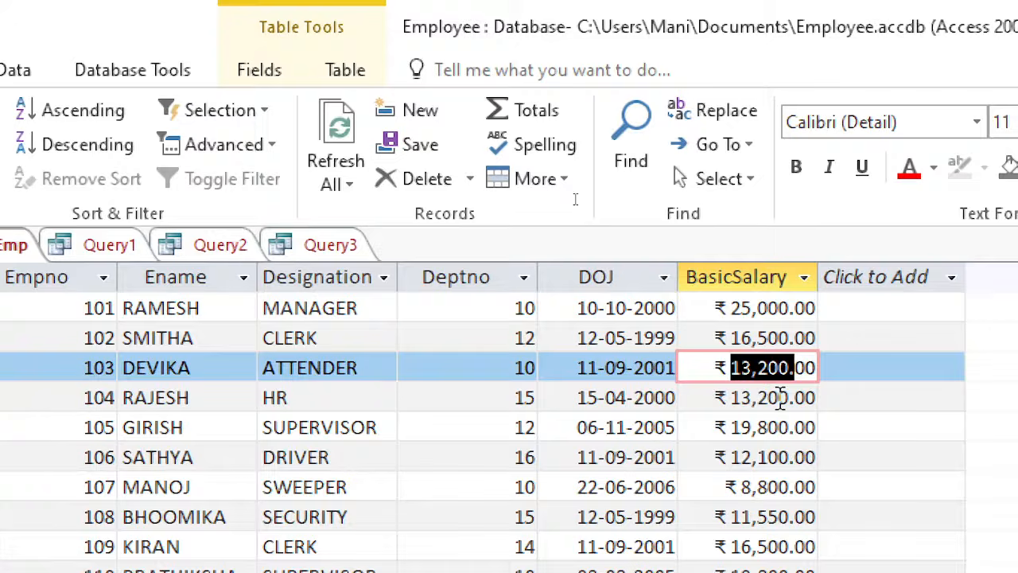
left_click(780, 398)
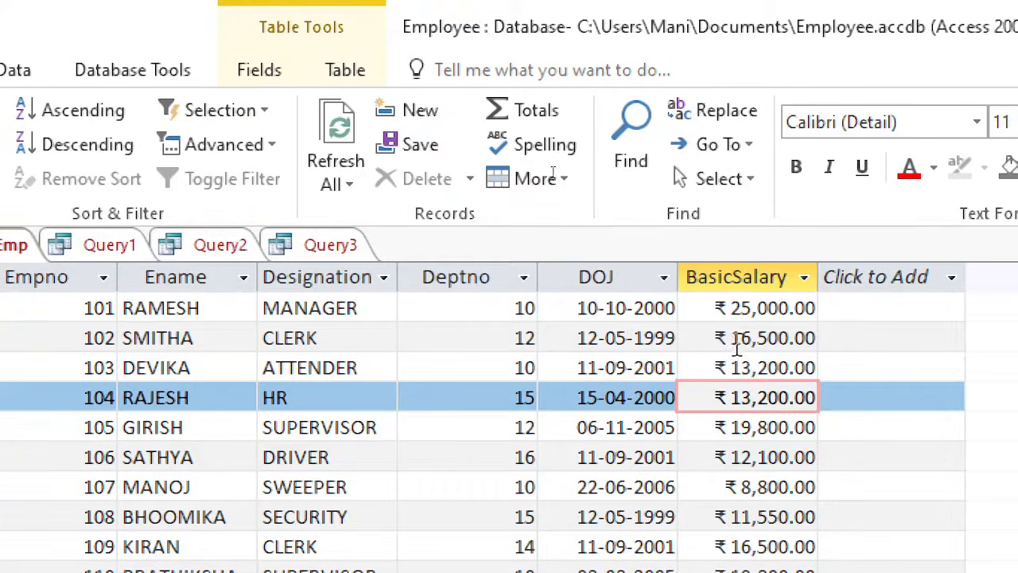
left_click_drag(727, 338, 817, 338)
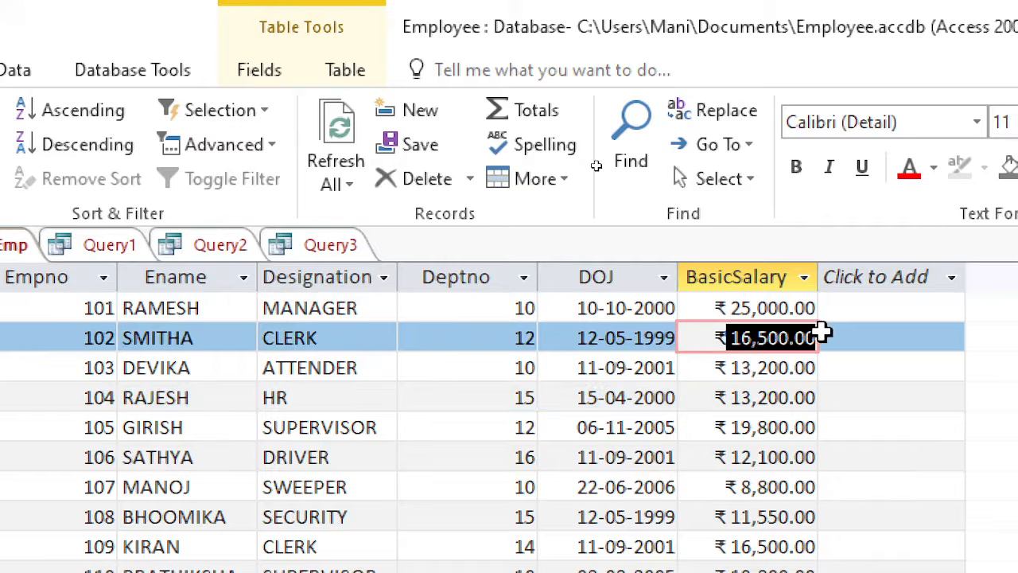
left_click(751, 379)
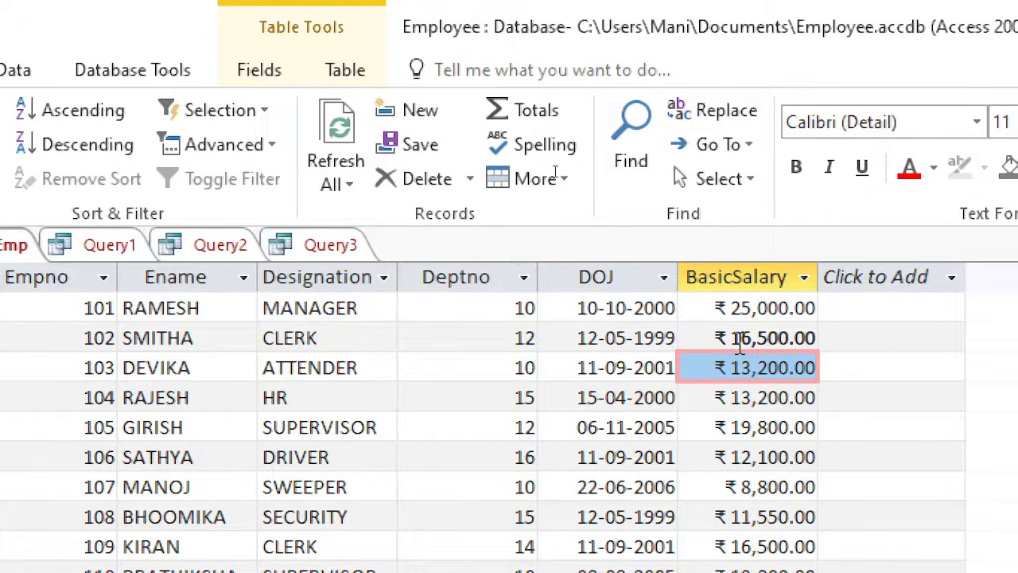
left_click(739, 344)
left_click(750, 369)
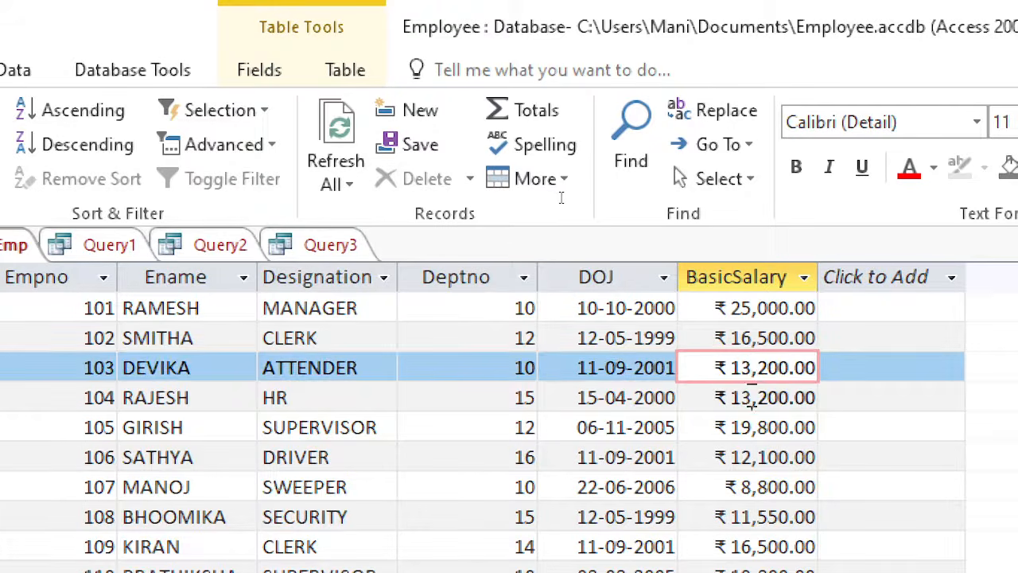
left_click(752, 402)
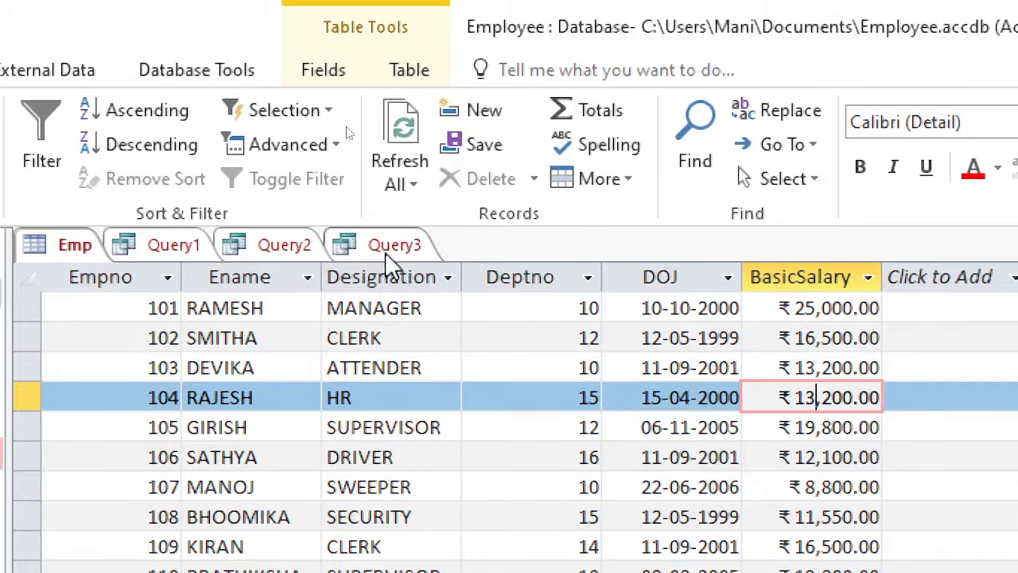
- Run the Query3 update query a second time to apply another 10% increment to salaries below 20000
left_click(388, 248)
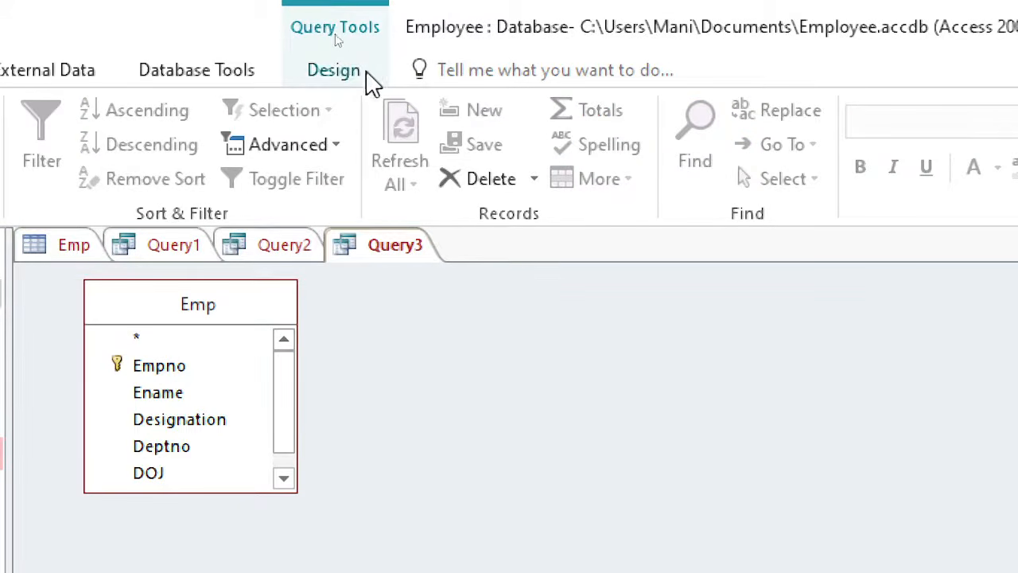
left_click(357, 78)
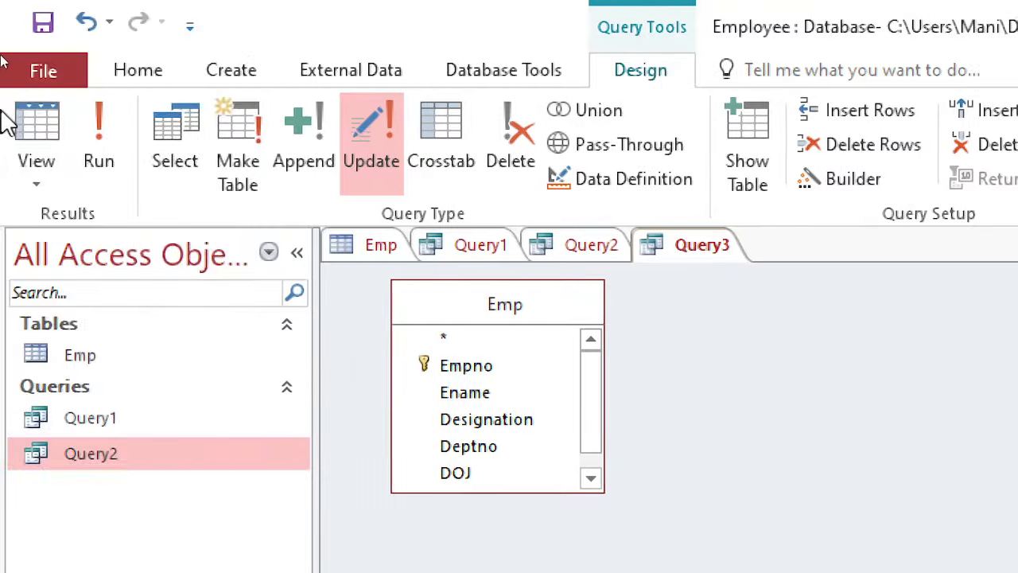
left_click(99, 147)
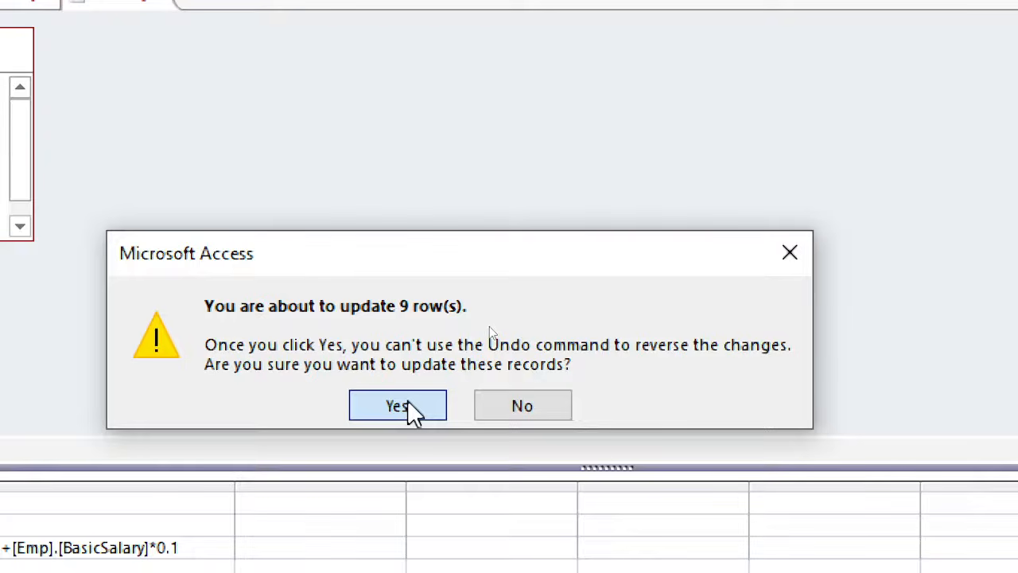
left_click(407, 405)
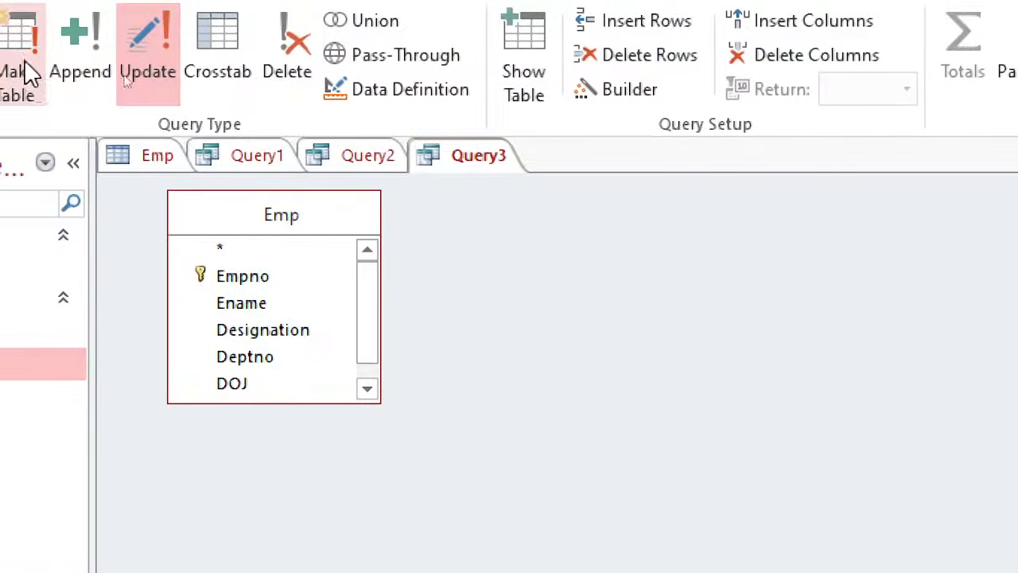
- Compare the Emp table's BasicSalary values after the second run, including employees 105 and 110 and the manager's record
left_click(136, 161)
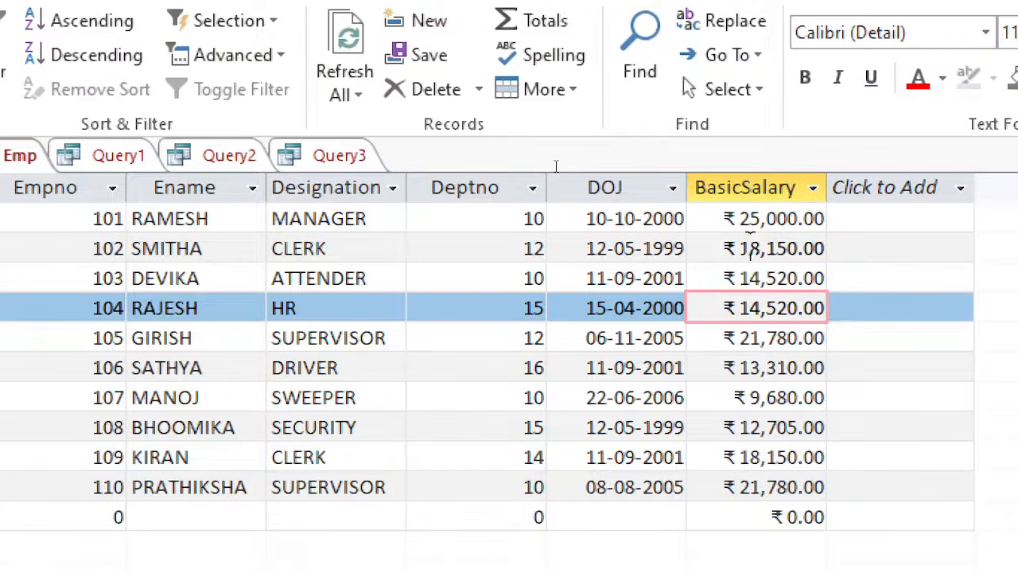
left_click_drag(750, 248, 815, 248)
left_click_drag(741, 279, 810, 282)
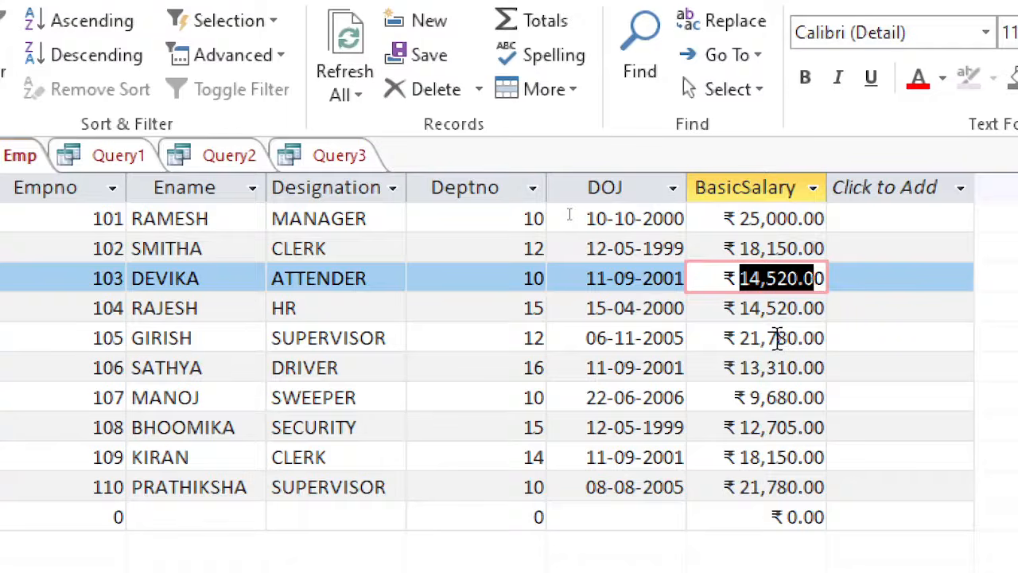
left_click_drag(722, 338, 828, 337)
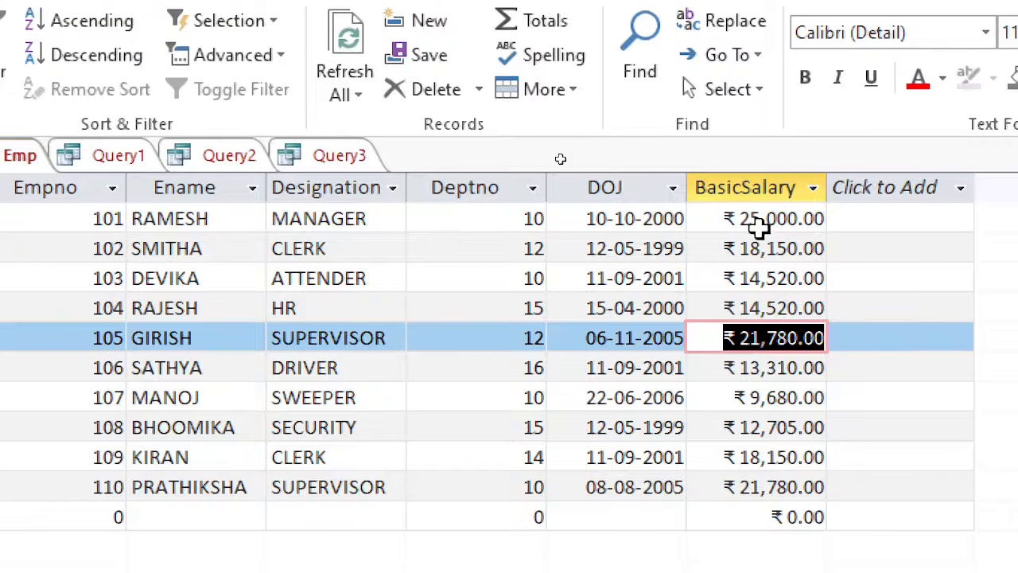
left_click_drag(750, 338, 846, 337)
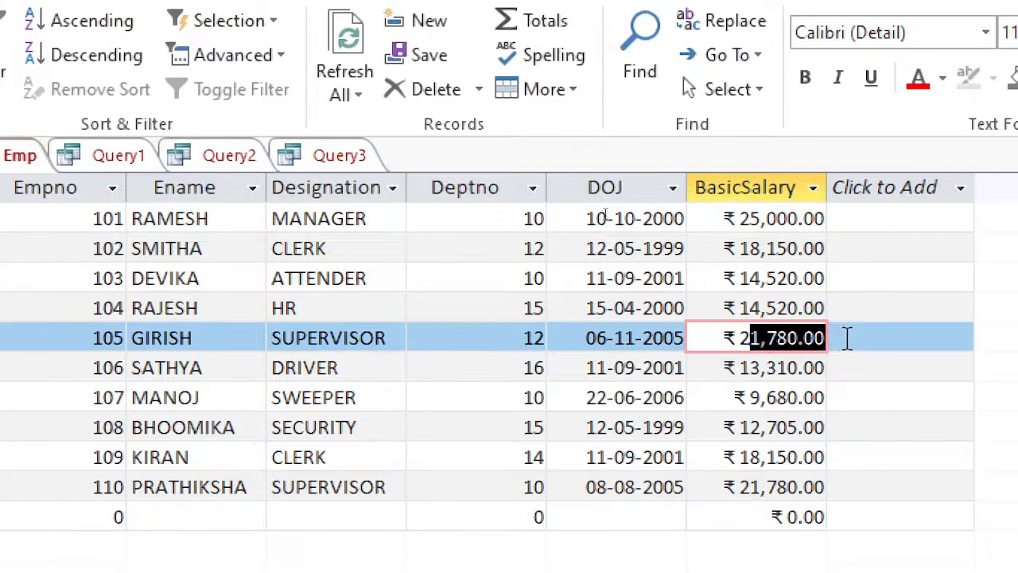
left_click_drag(751, 486, 831, 481)
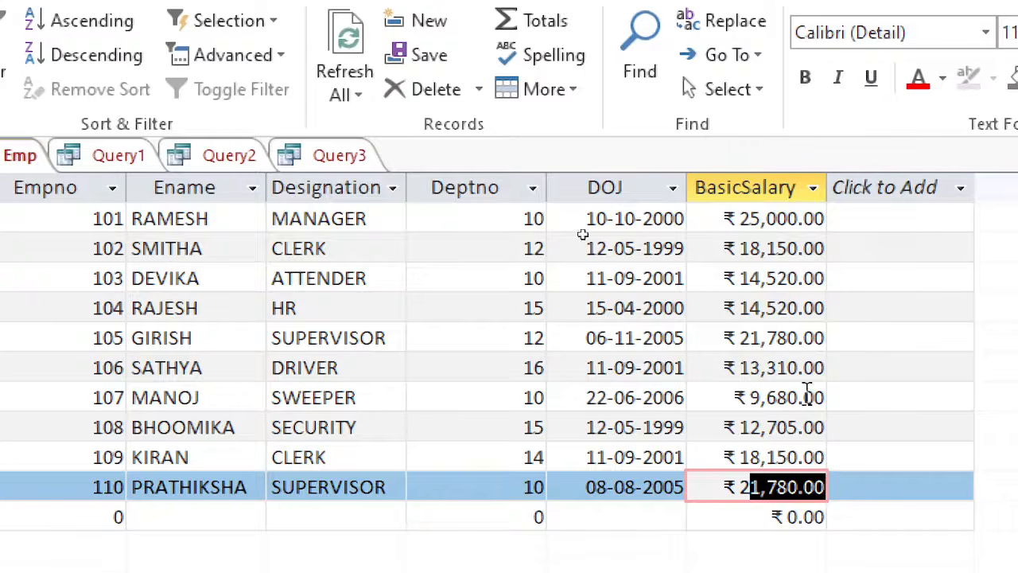
left_click(787, 216)
left_click_drag(723, 218, 833, 219)
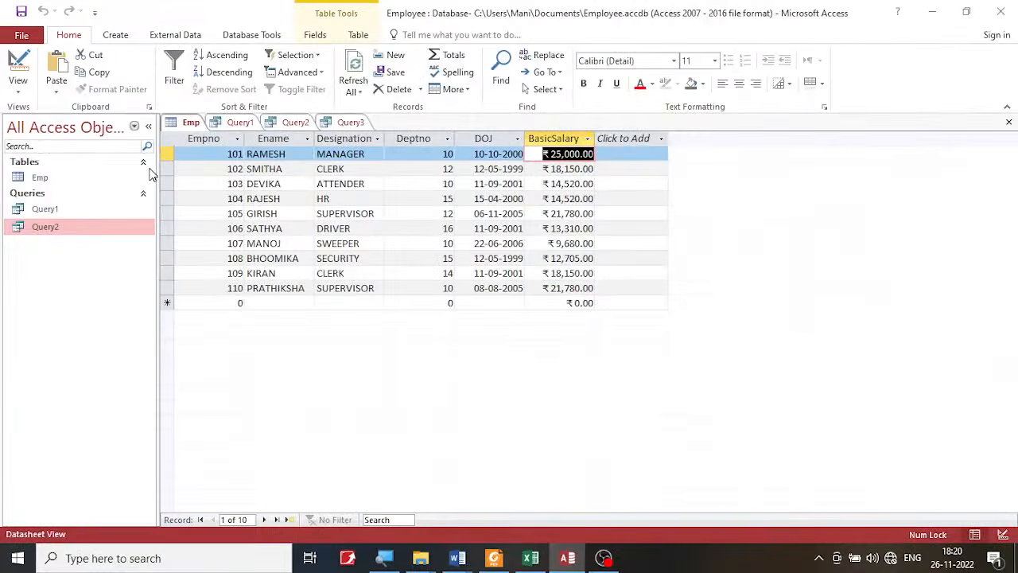
- Save the BasicSalary update query under the name Query3
left_click(354, 124)
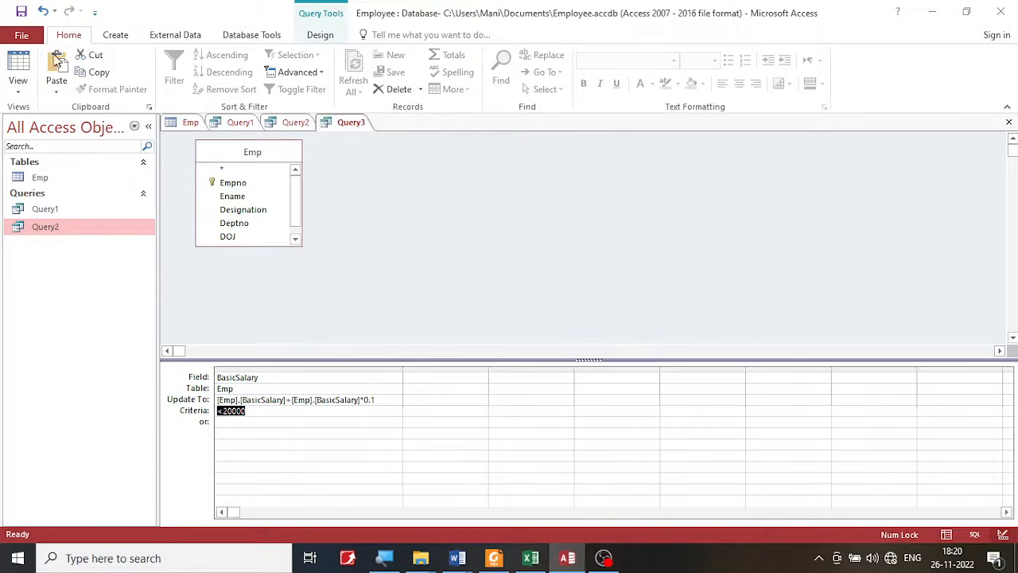
left_click(22, 12)
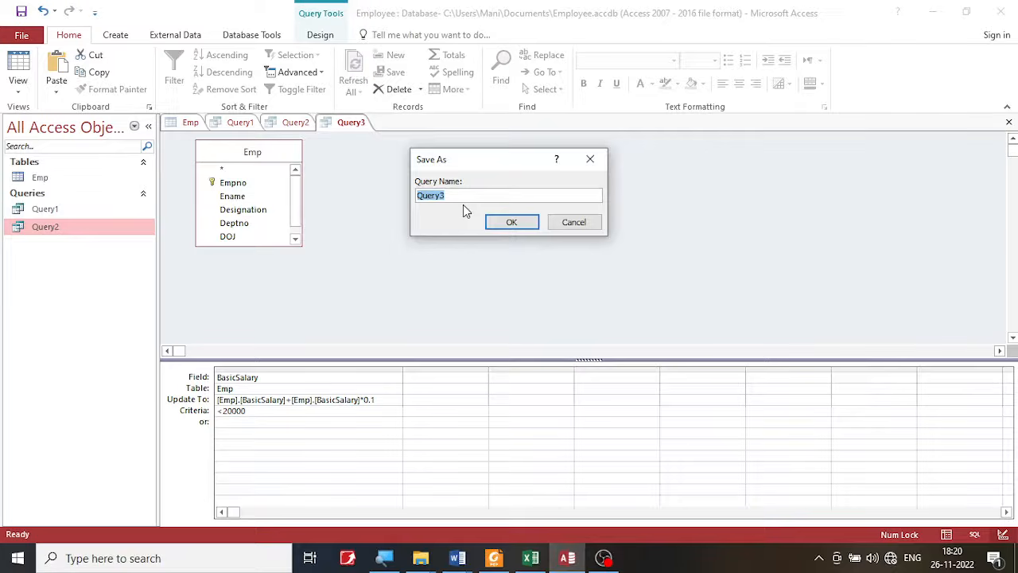
left_click(500, 224)
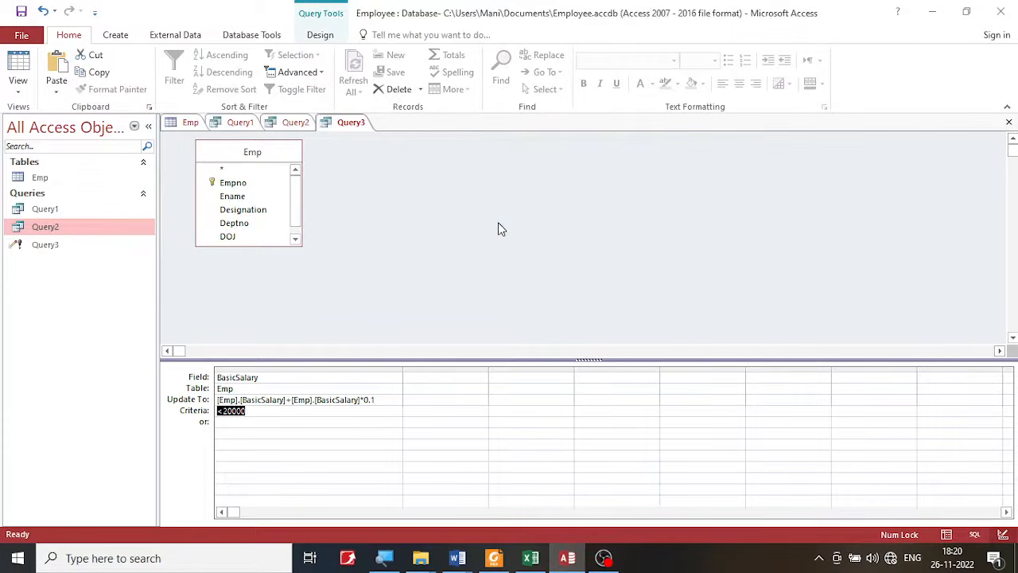
- Switch to the lab PDF in Foxit PDF Reader and read the second increment rule, including its percentage and salary condition
left_click(494, 558)
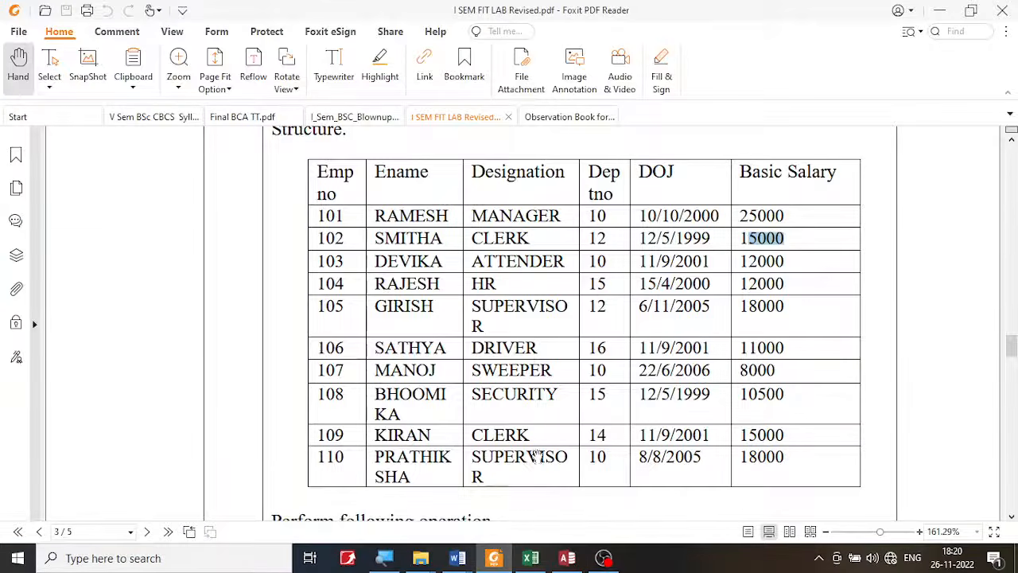
scroll(537, 455, "down", 10)
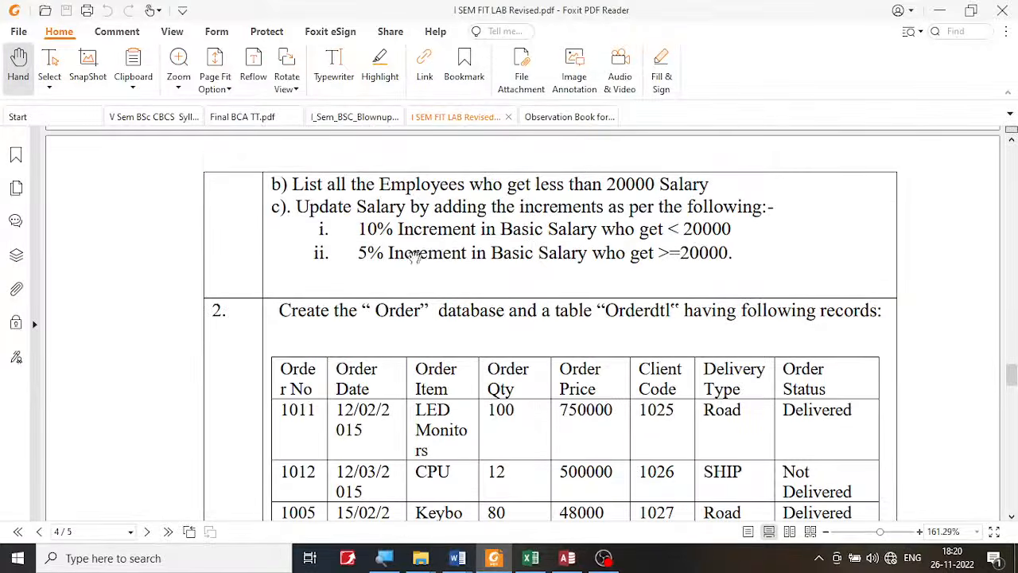
double_click(367, 252)
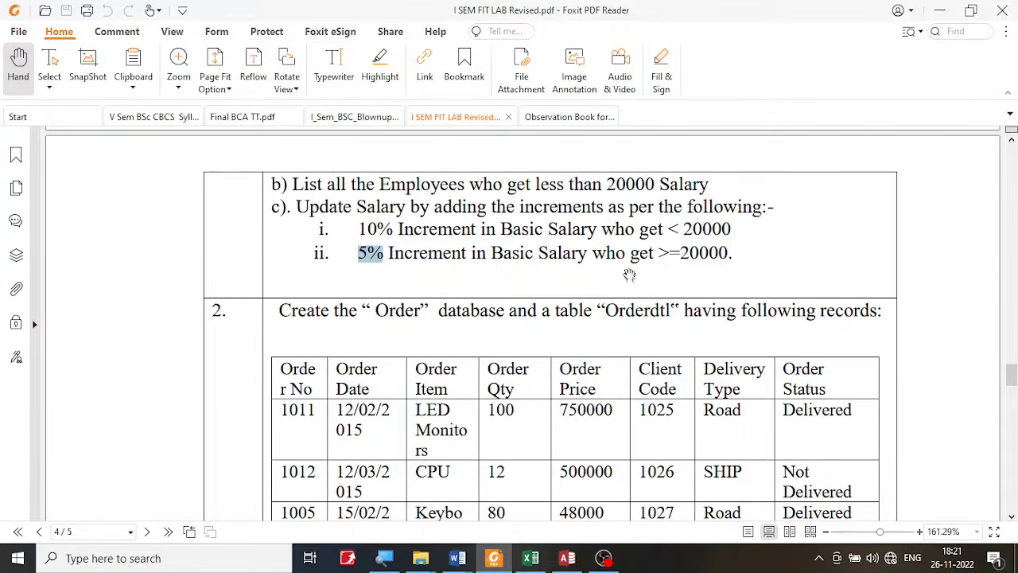
left_click(656, 246)
left_click_drag(657, 246, 738, 253)
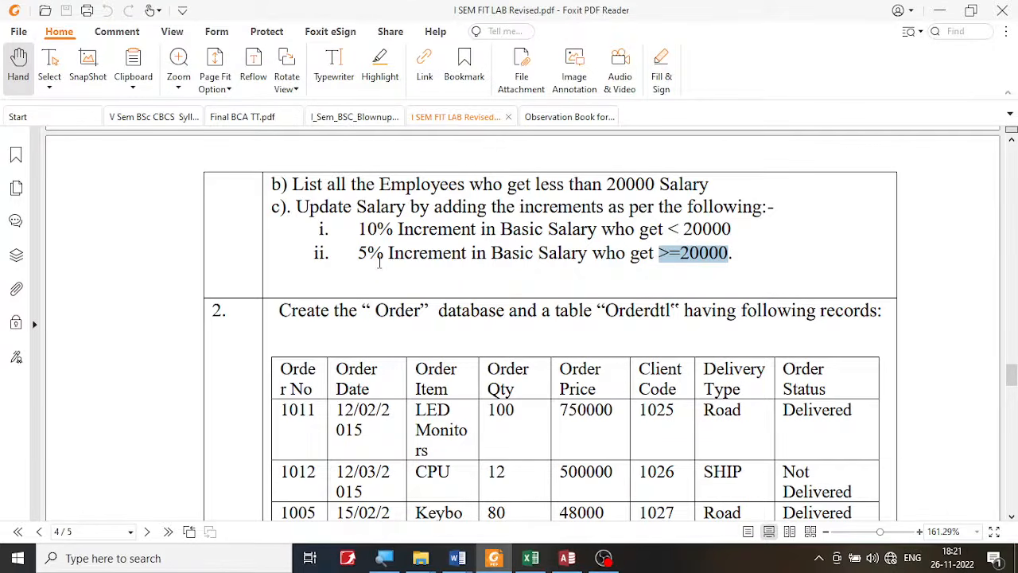
- Return to Access and create a new query in Design view based on the Emp table
left_click(567, 557)
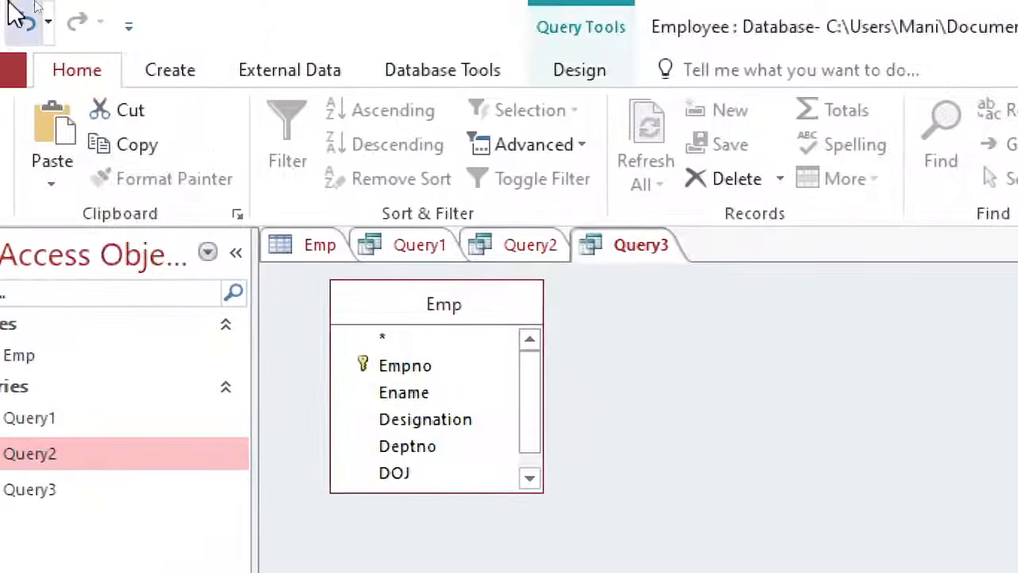
left_click(190, 76)
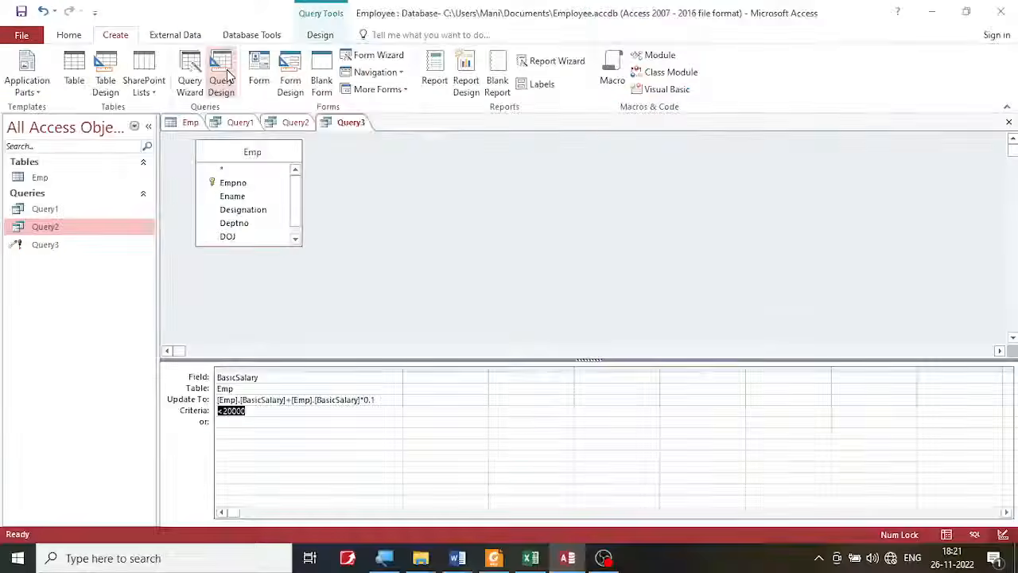
left_click(222, 76)
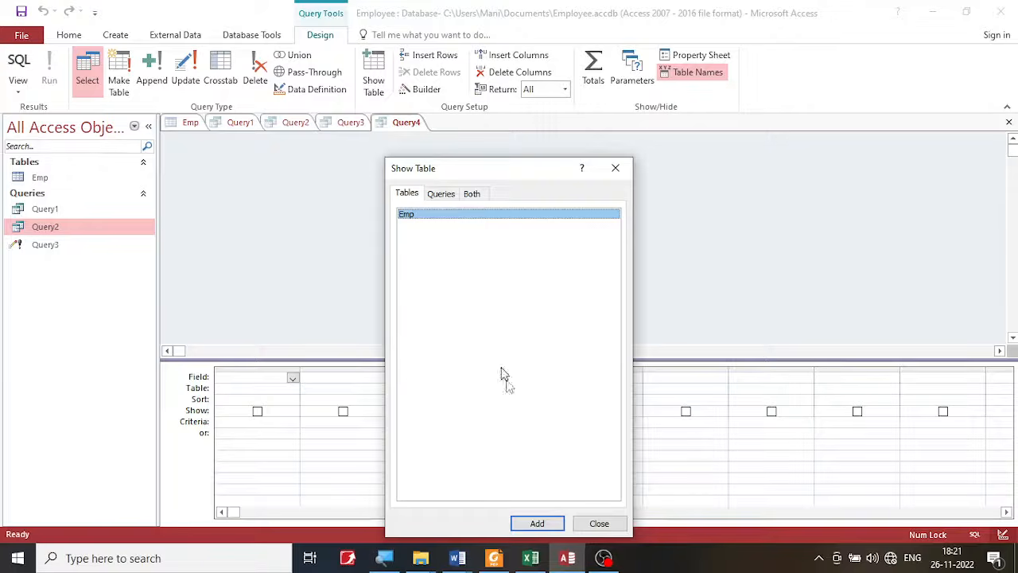
left_click(536, 522)
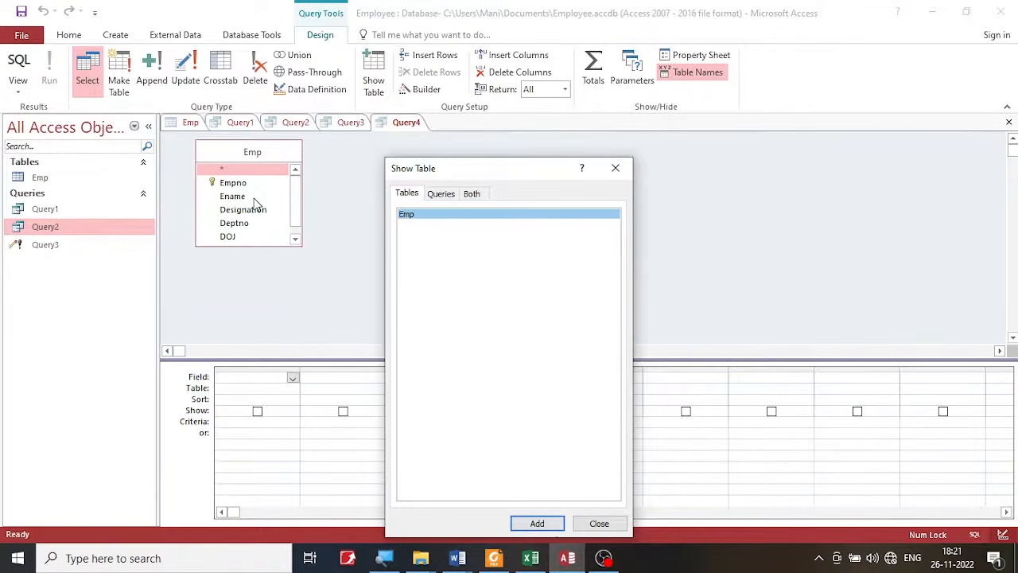
left_click(617, 167)
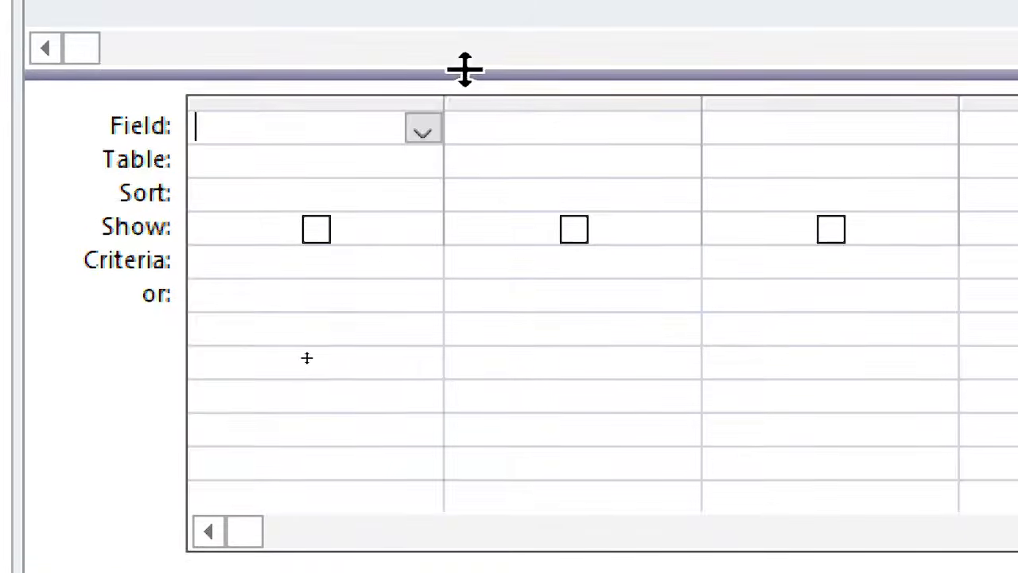
- Widen the first column of the new query's design grid and set its field to BasicSalary
left_click_drag(446, 100, 698, 100)
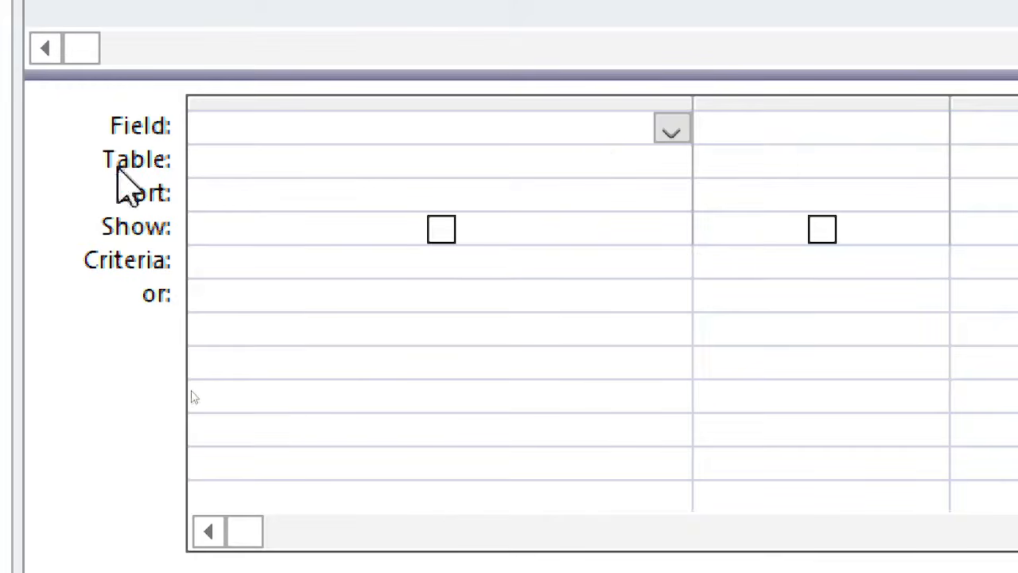
left_click(621, 130)
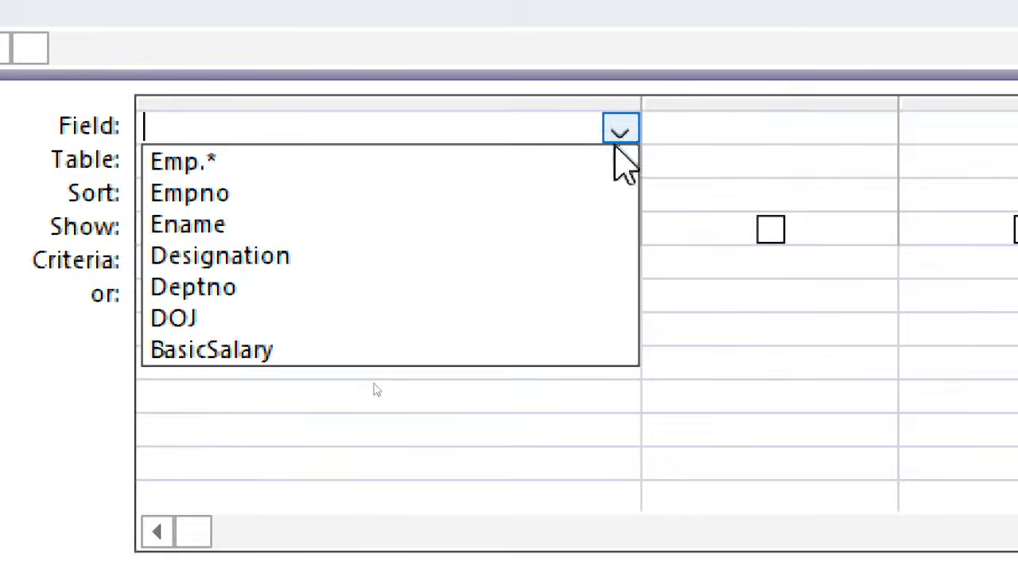
left_click(500, 353)
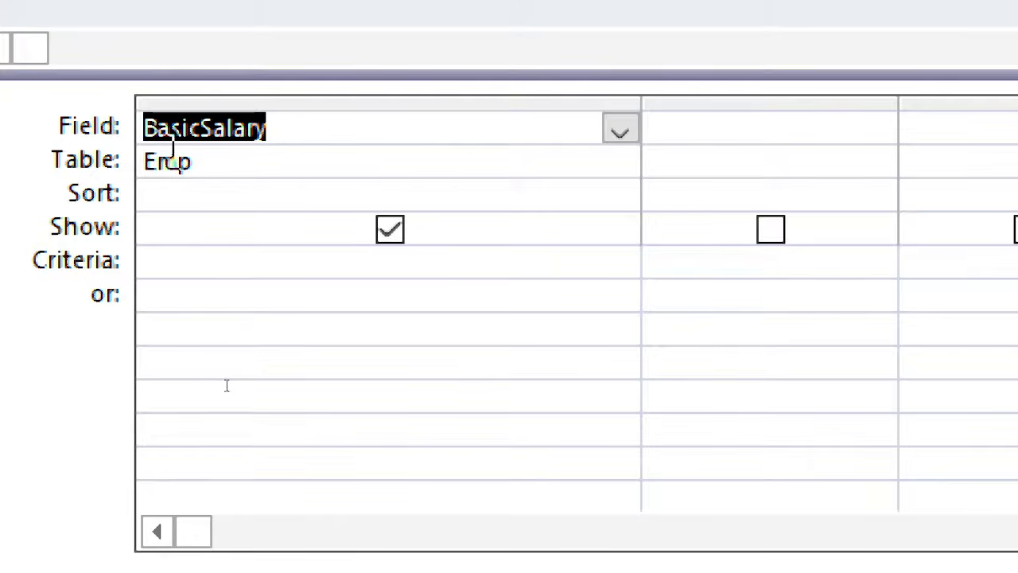
left_click(177, 198)
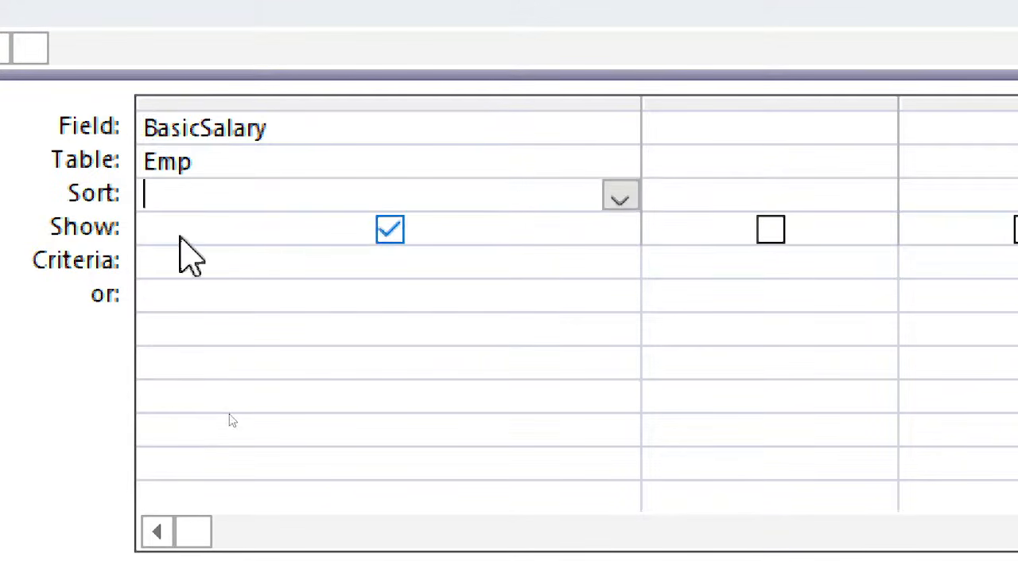
left_click(179, 236)
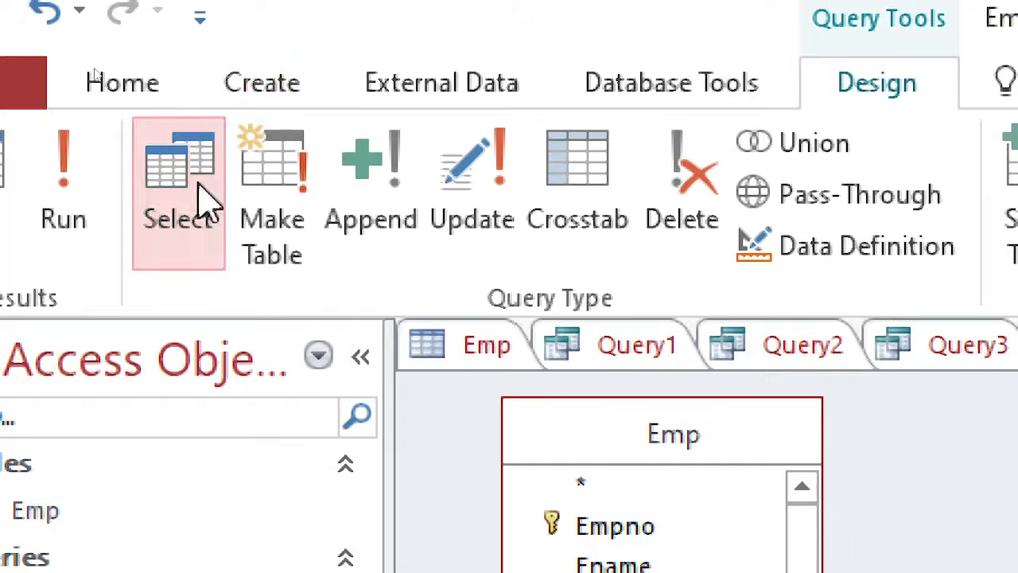
- Change the new BasicSalary query's type from Select to Update
left_click(489, 222)
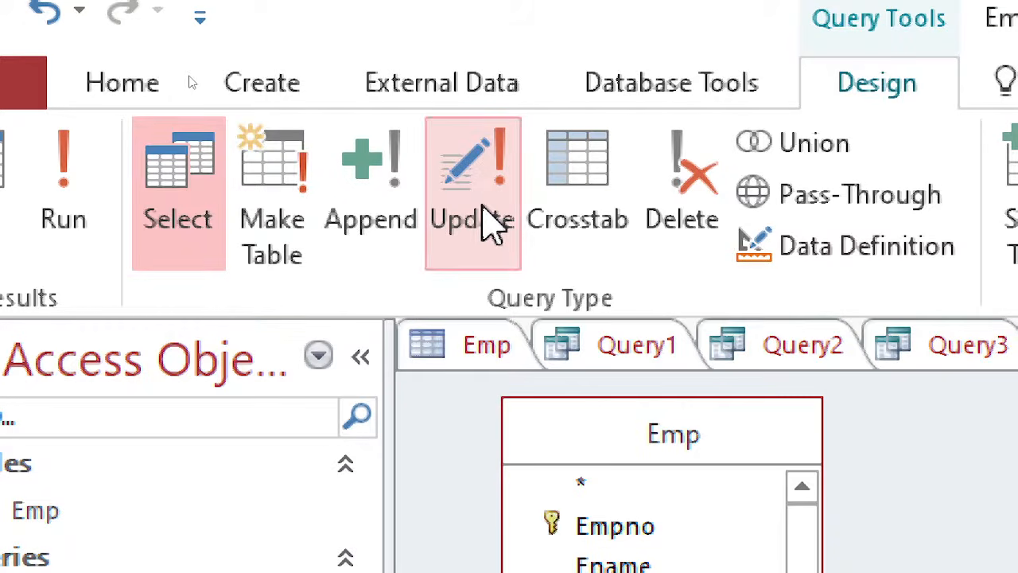
left_click(207, 229)
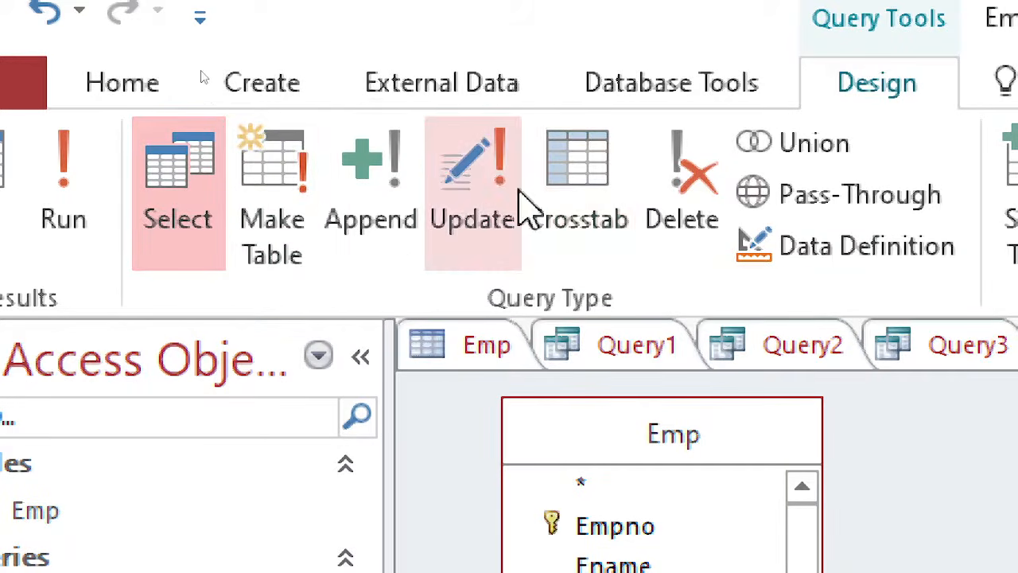
left_click(491, 208)
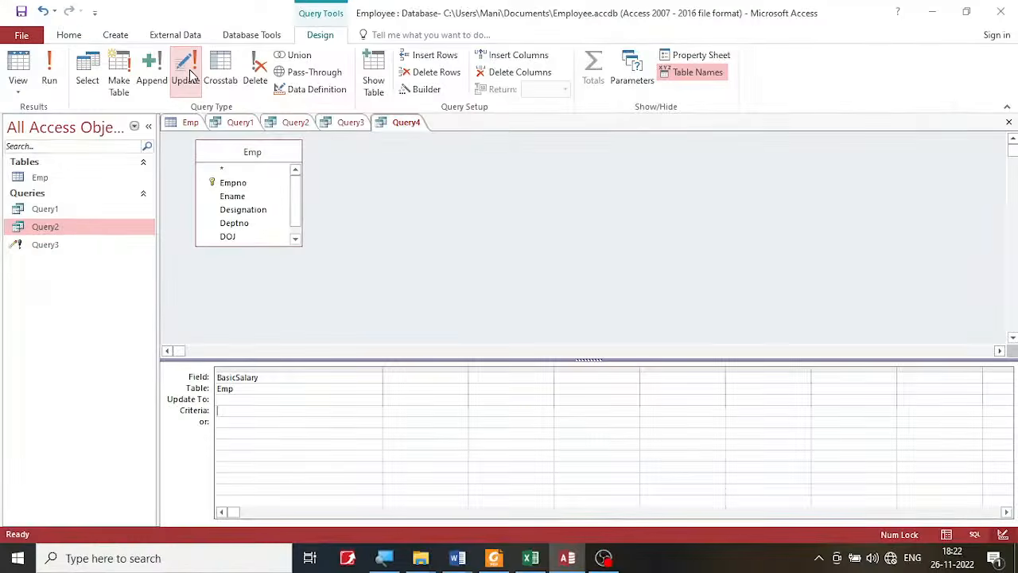
- Recheck the salary update task in the lab PDF and return to the query design in Access
left_click(493, 557)
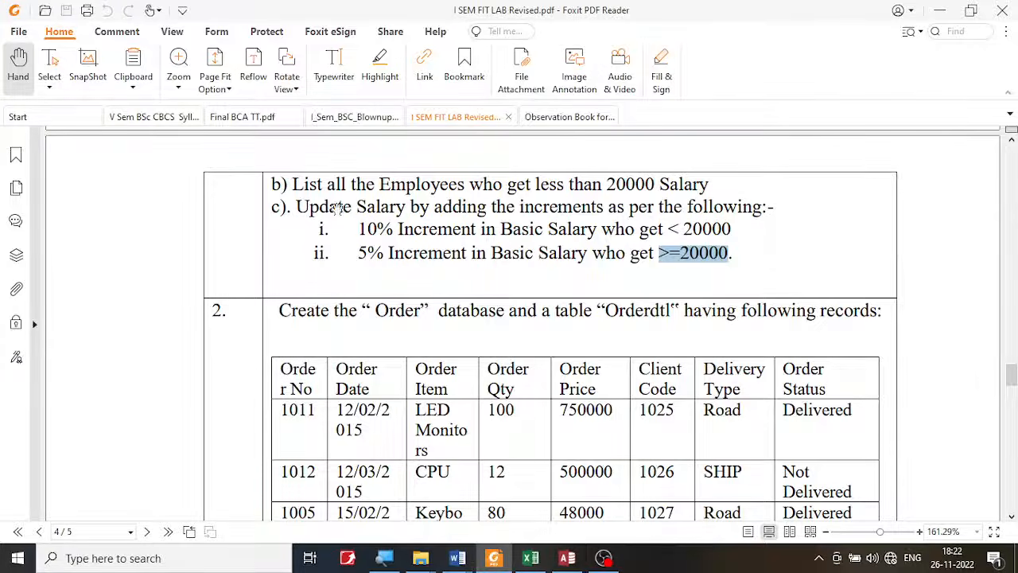
left_click(327, 205)
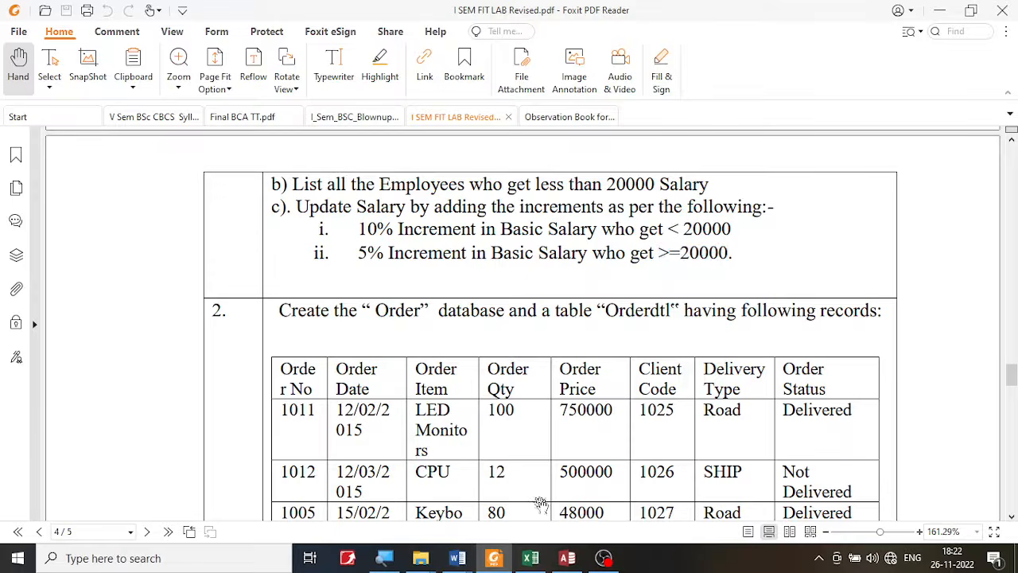
left_click(567, 557)
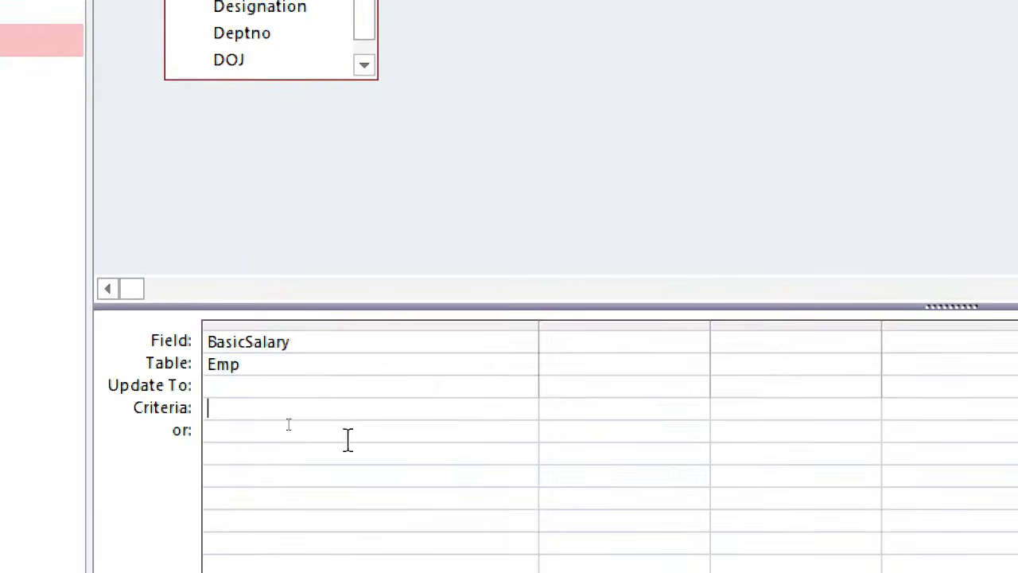
- Enter [Emp].[BasicSalary] + [Emp].[BasicSalary]* as the start of the Update To expression for BasicSalary
left_click(289, 385)
type("[")
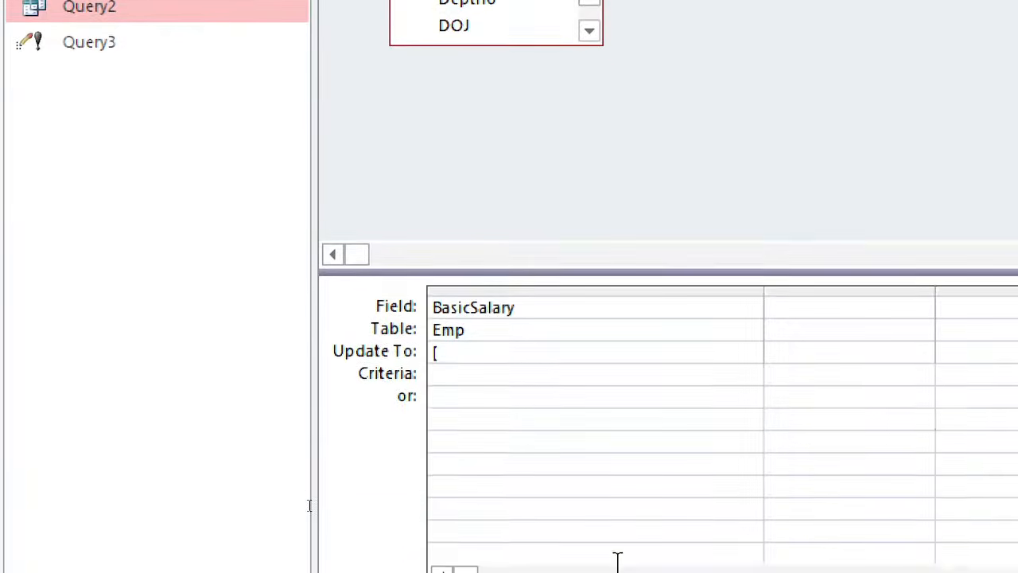
type("e")
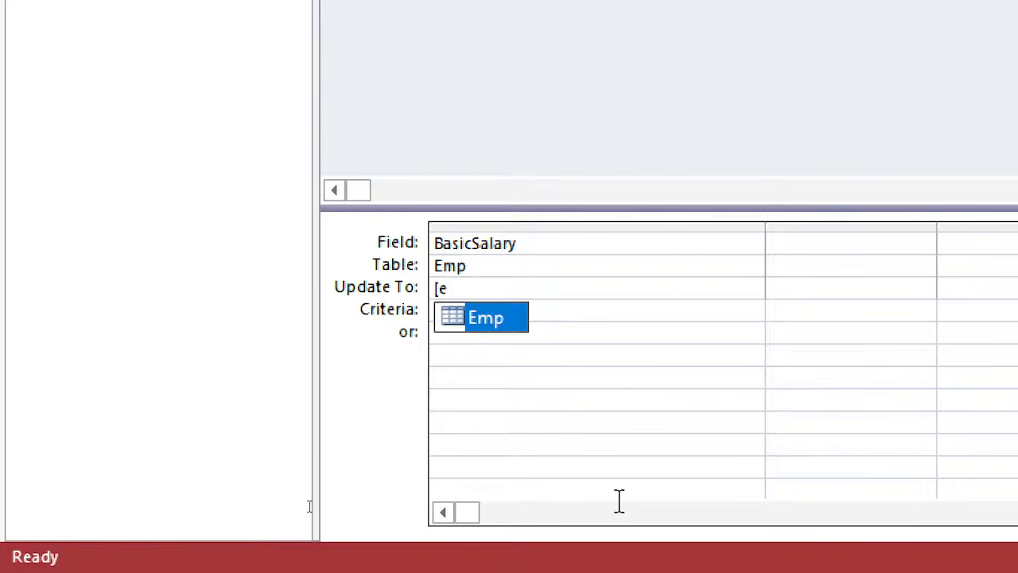
key("Tab")
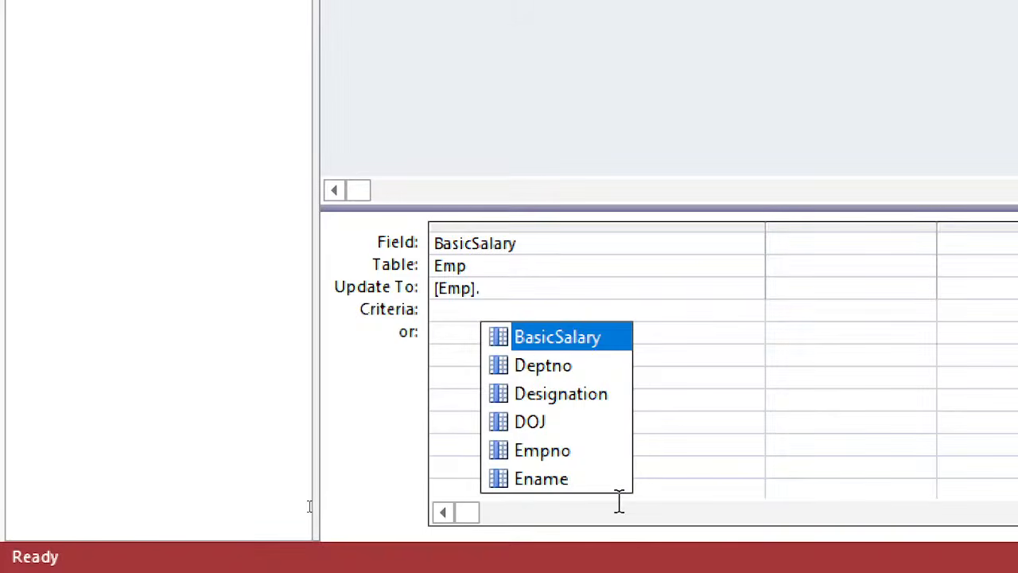
type("b")
key("Tab")
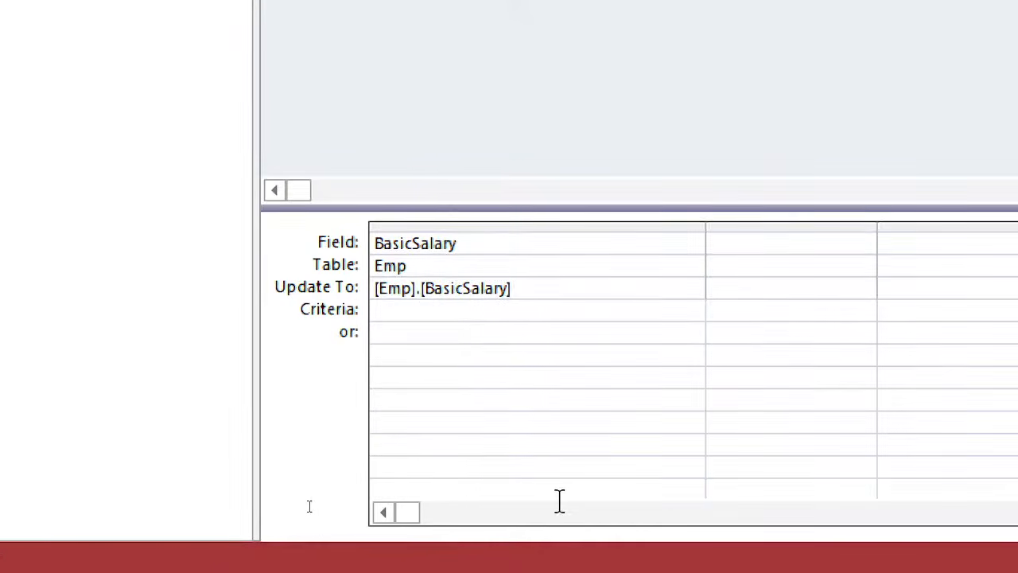
type("+ ")
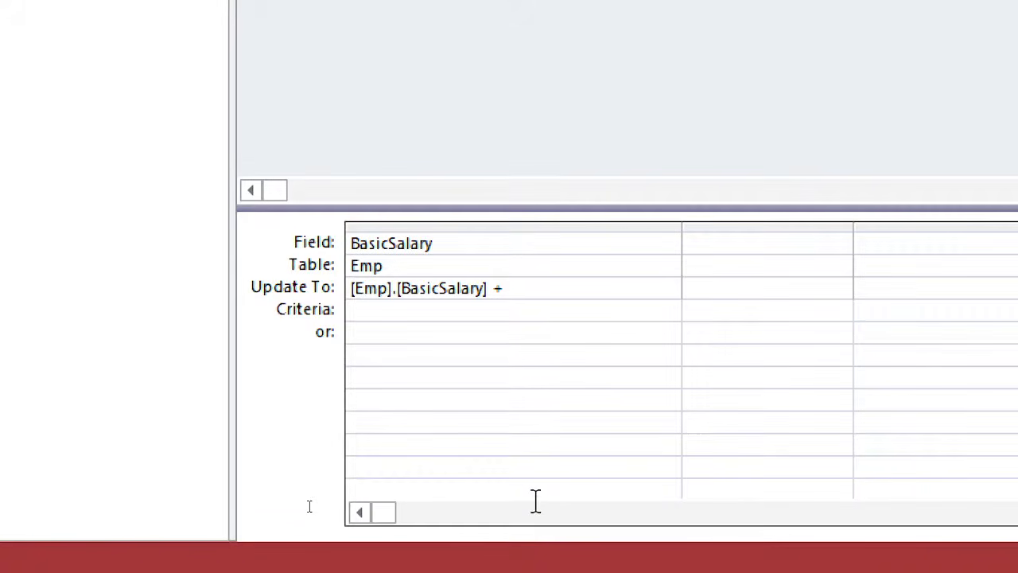
type("[")
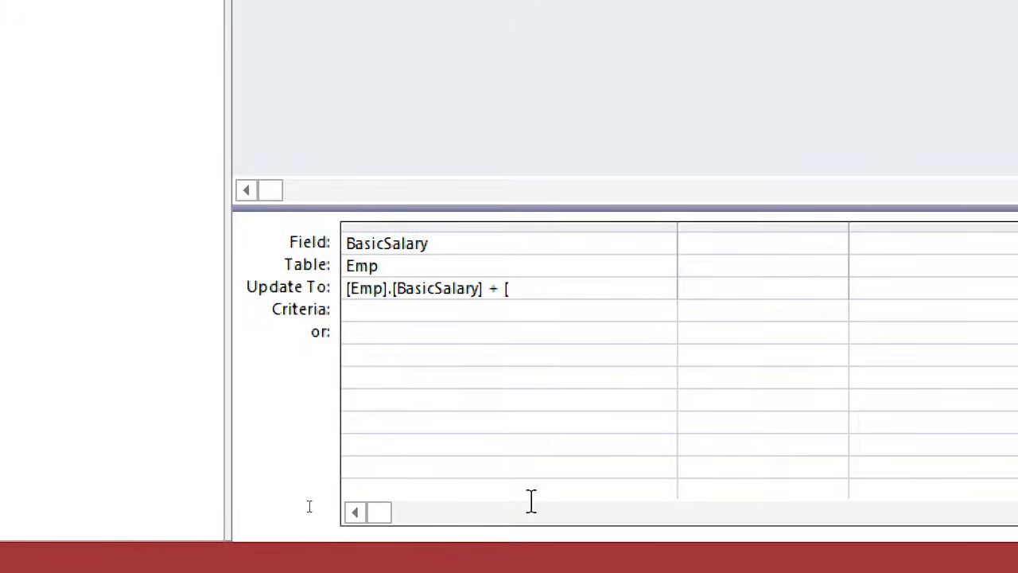
type("e")
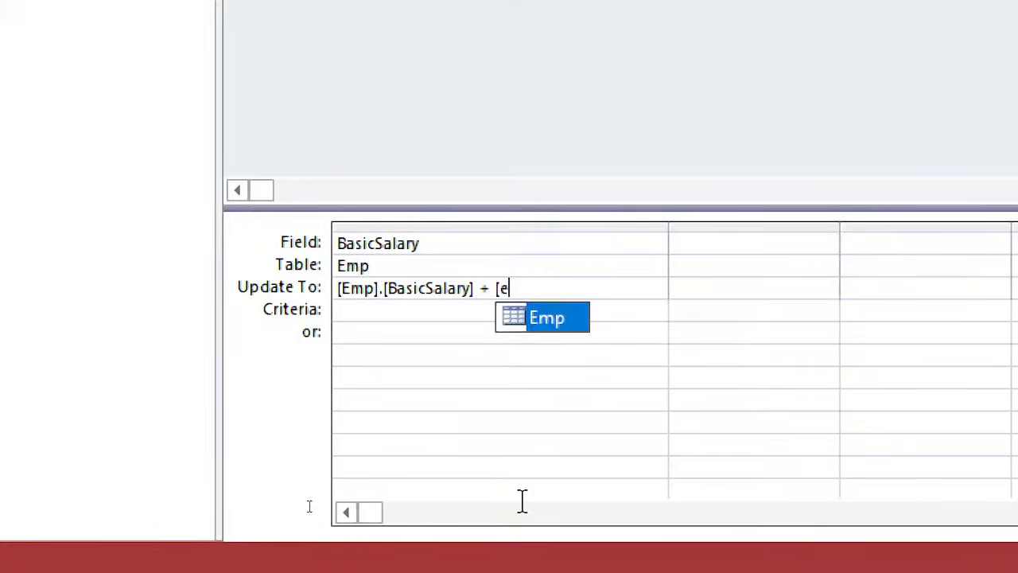
key("Tab")
type(".")
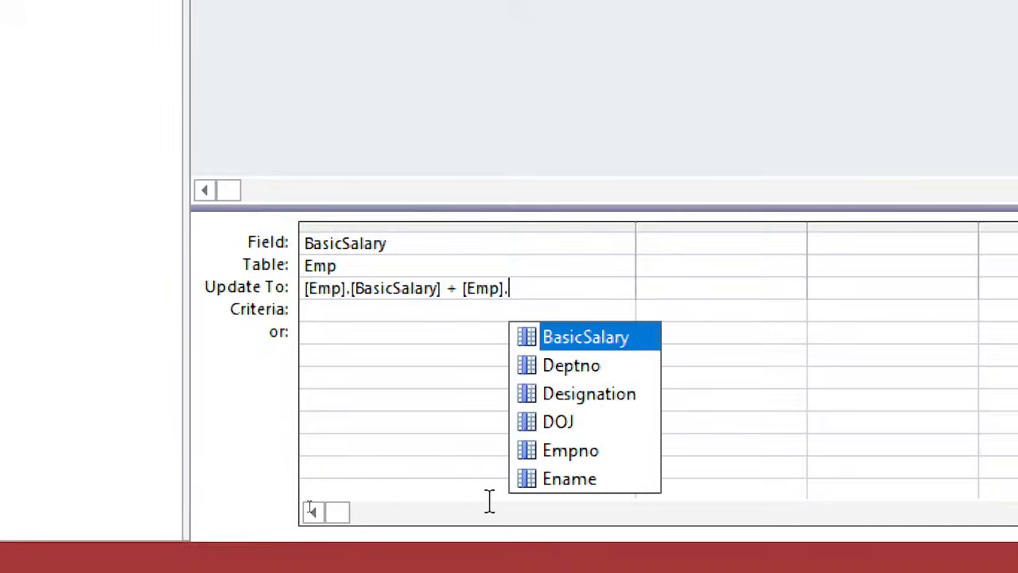
key("Tab")
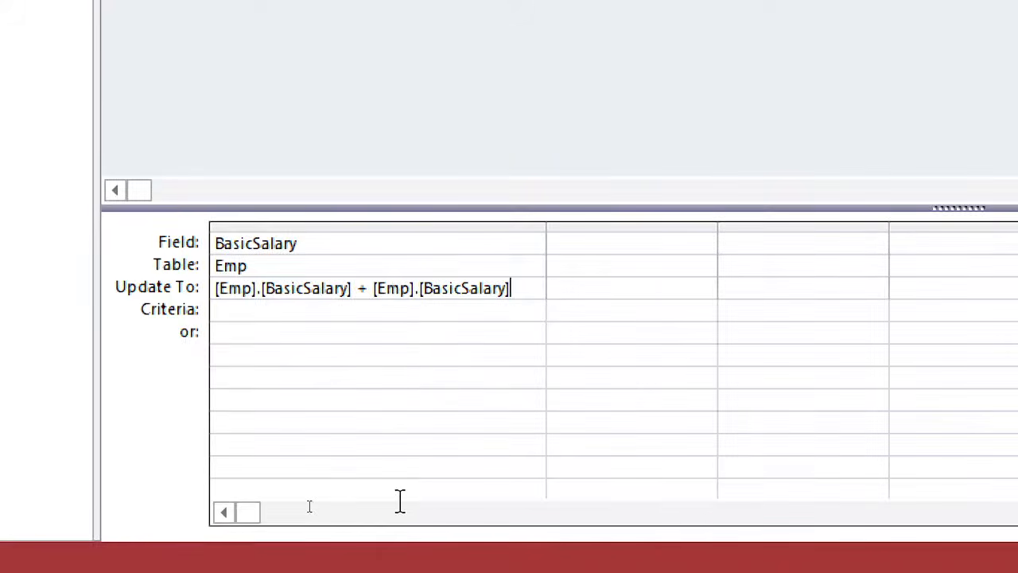
type("*")
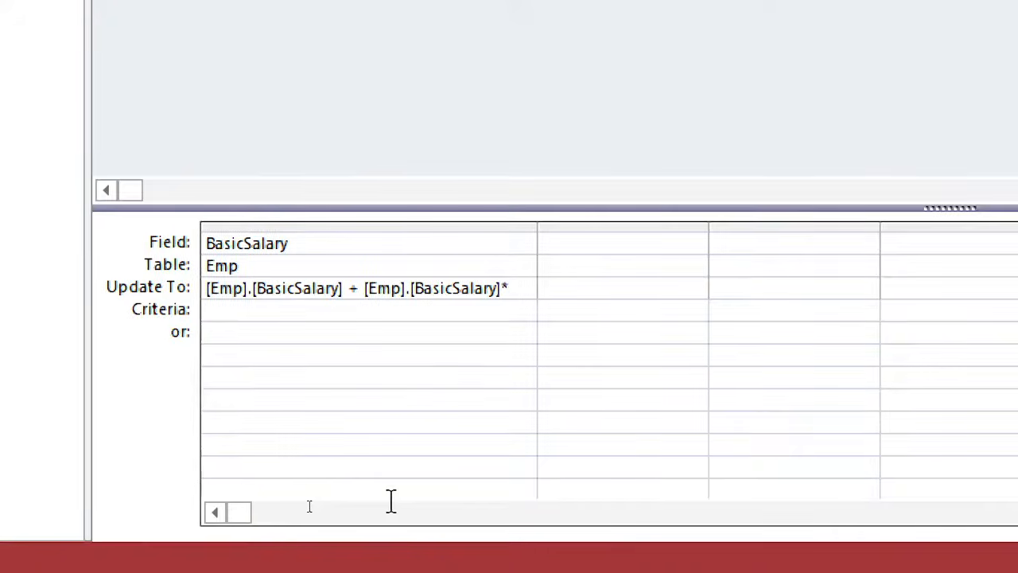
type("5/100")
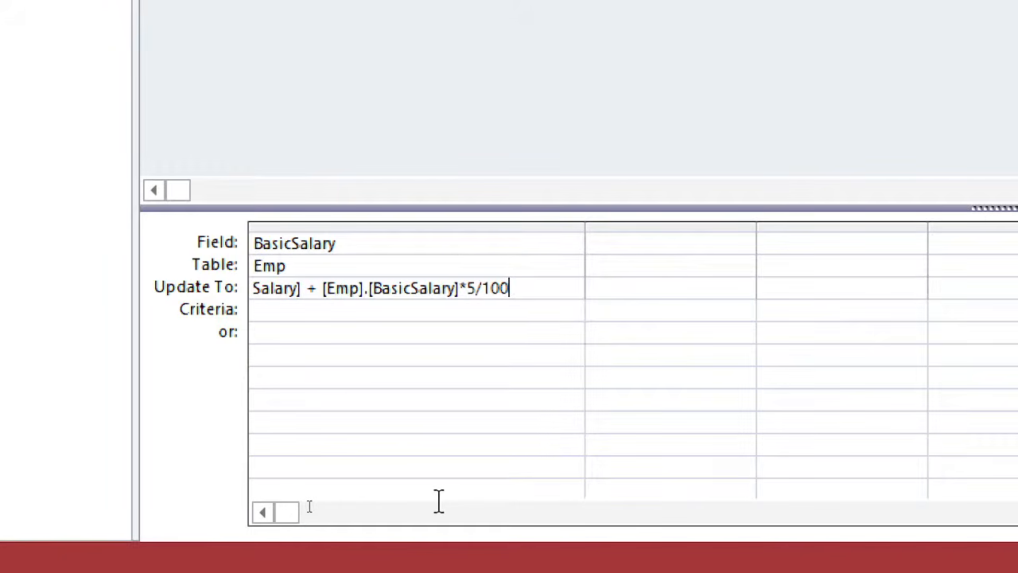
key("BackSpace")
key("BackSpace")
key("BackSpace")
key("BackSpace")
key("BackSpace")
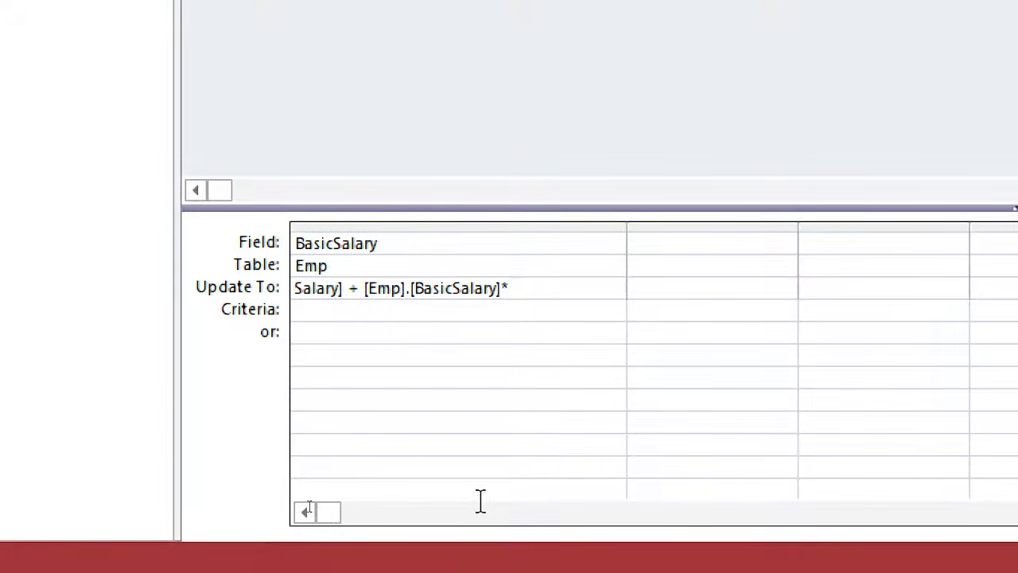
- Complete the BasicSalary Update To expression with the multiplier 0.05
type("0.")
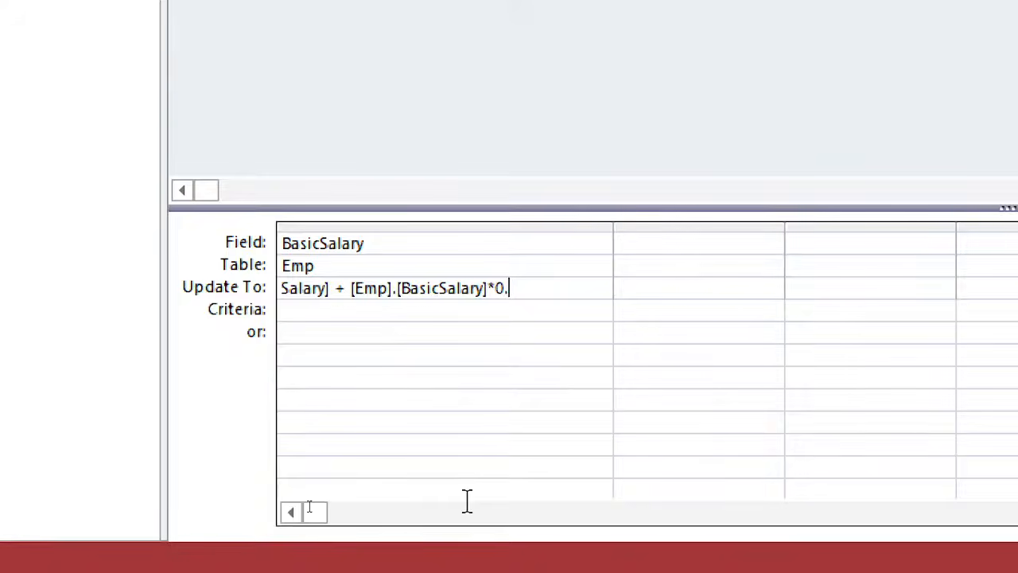
type("05")
key("BackSpace")
type("5")
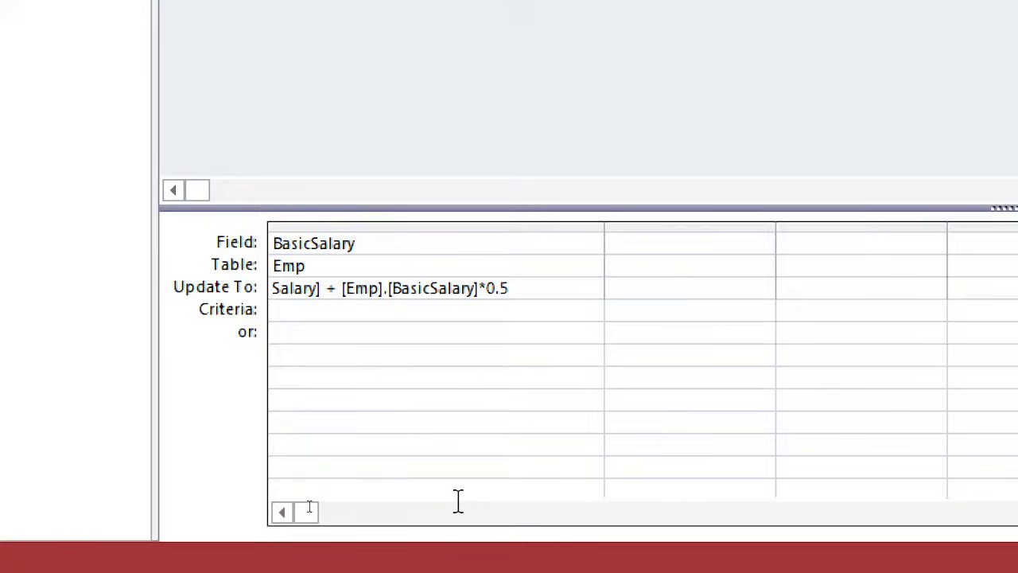
key("BackSpace")
type("05")
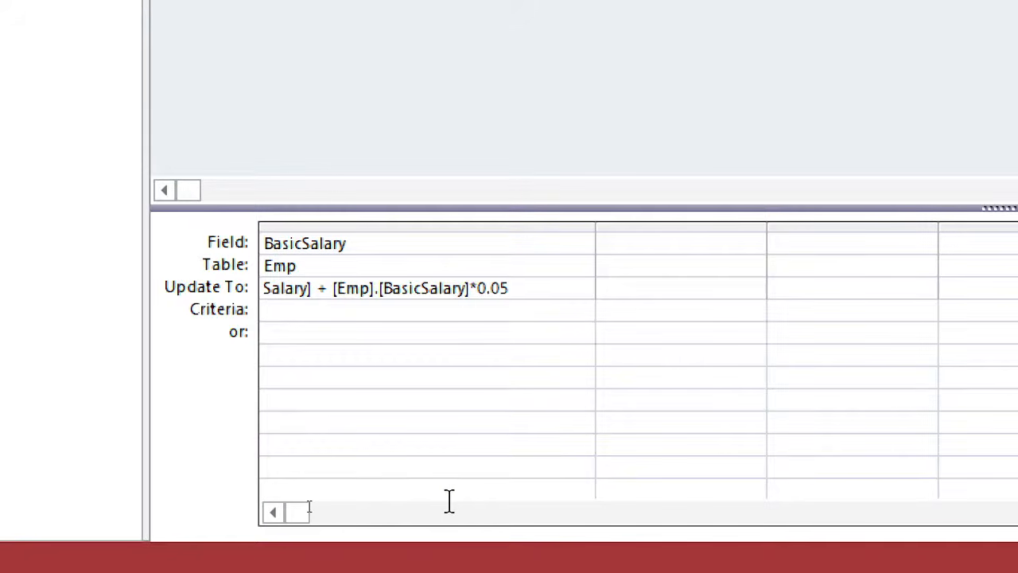
- Set the BasicSalary criteria to >=20000 in the update query's design grid
left_click(311, 308)
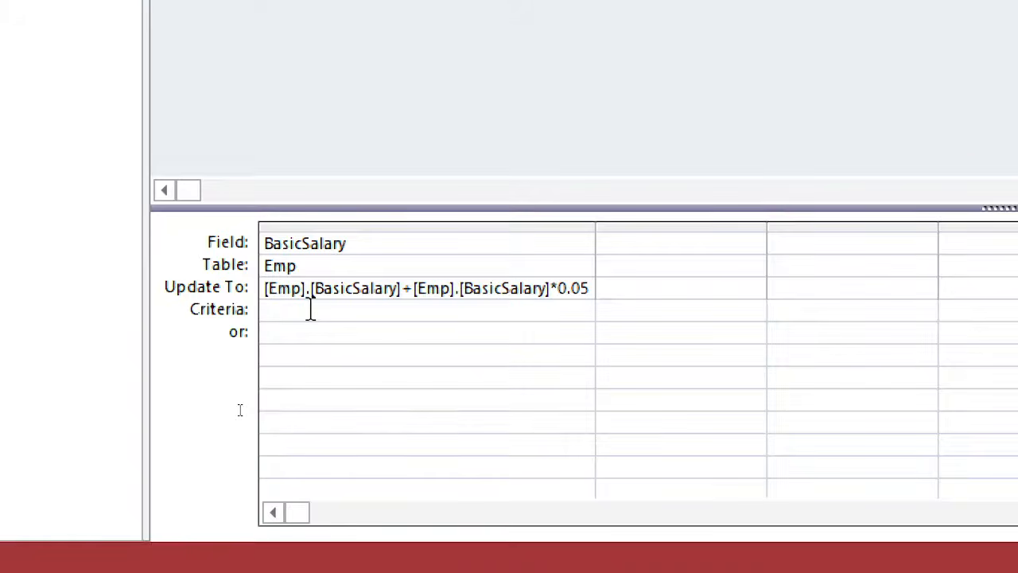
type(">=20000")
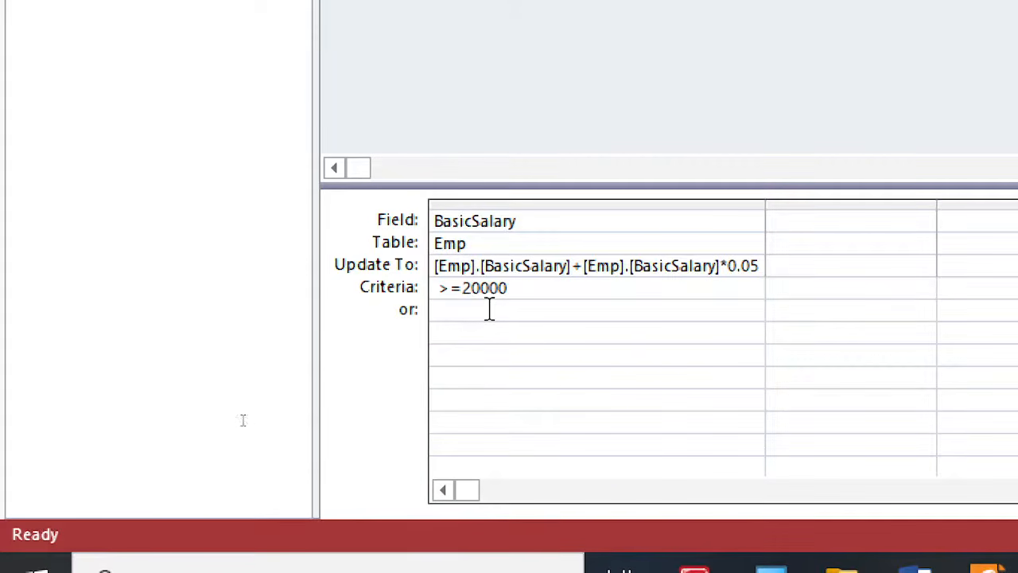
left_click(451, 288)
key("BackSpace")
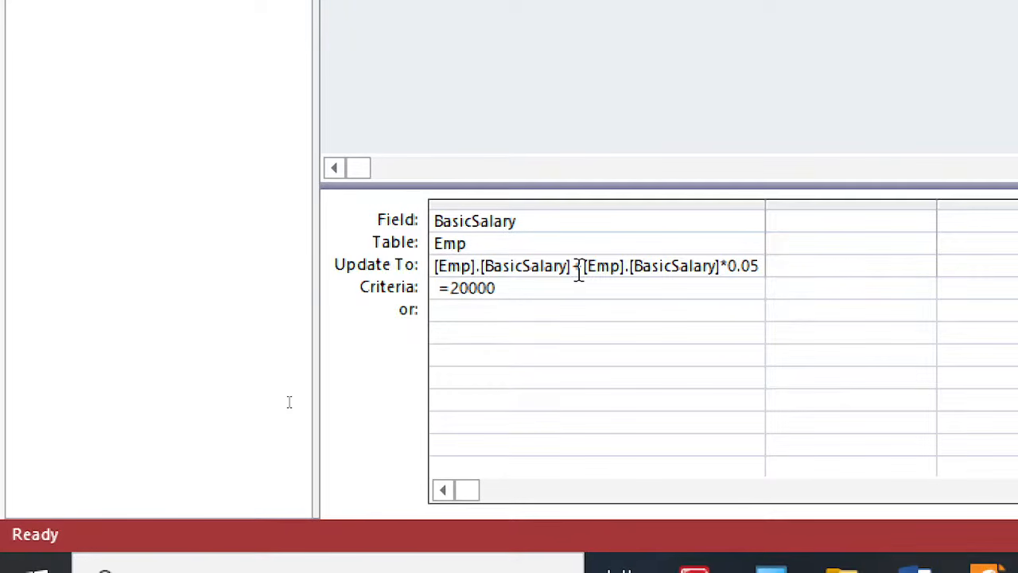
type(">")
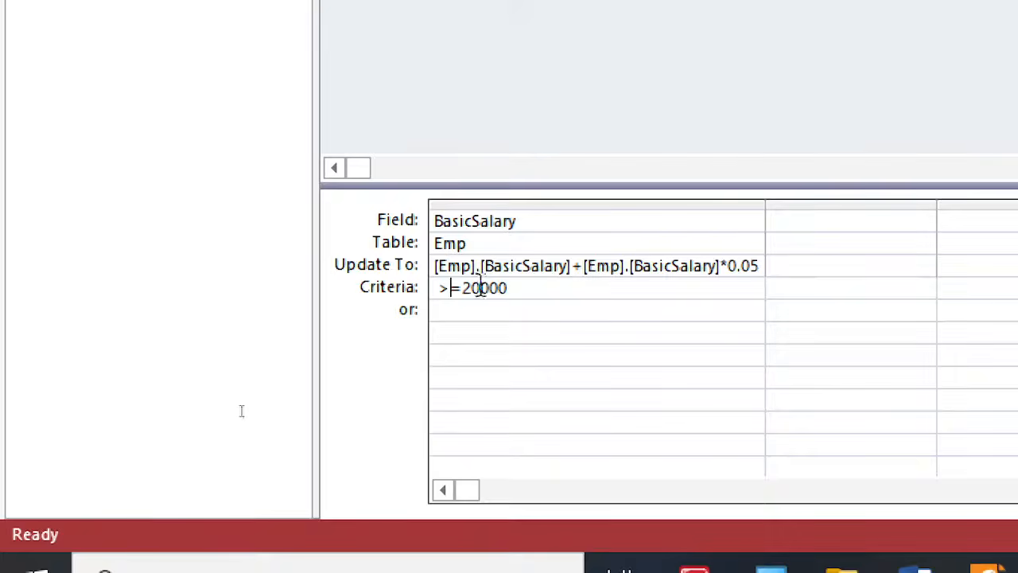
left_click(525, 221)
left_click_drag(527, 288, 441, 294)
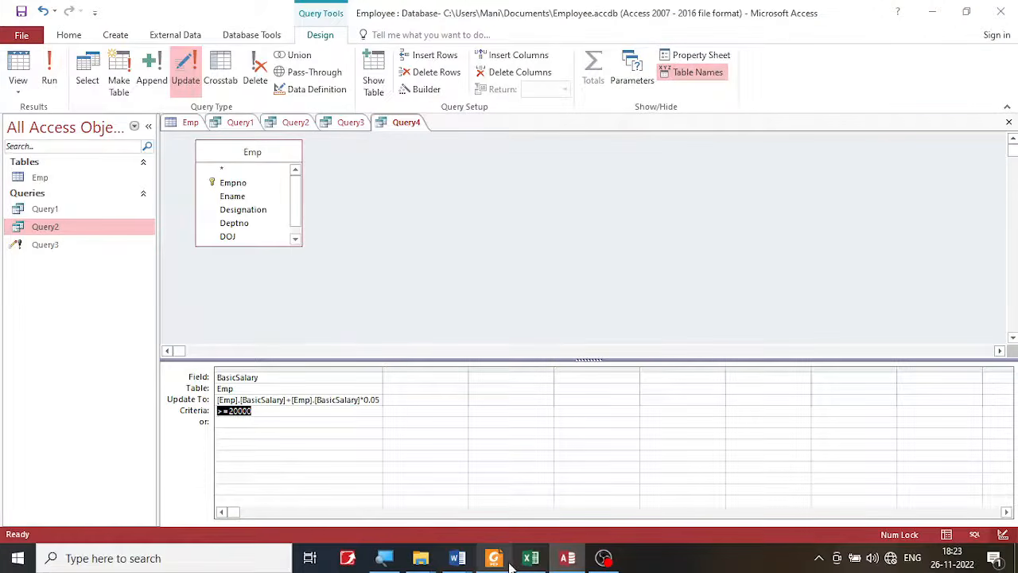
- Check the manager's Basic Salary in the lab PDF's employee table in Foxit PDF Reader and return to Access
left_click(497, 559)
scroll(634, 357, "up", 10)
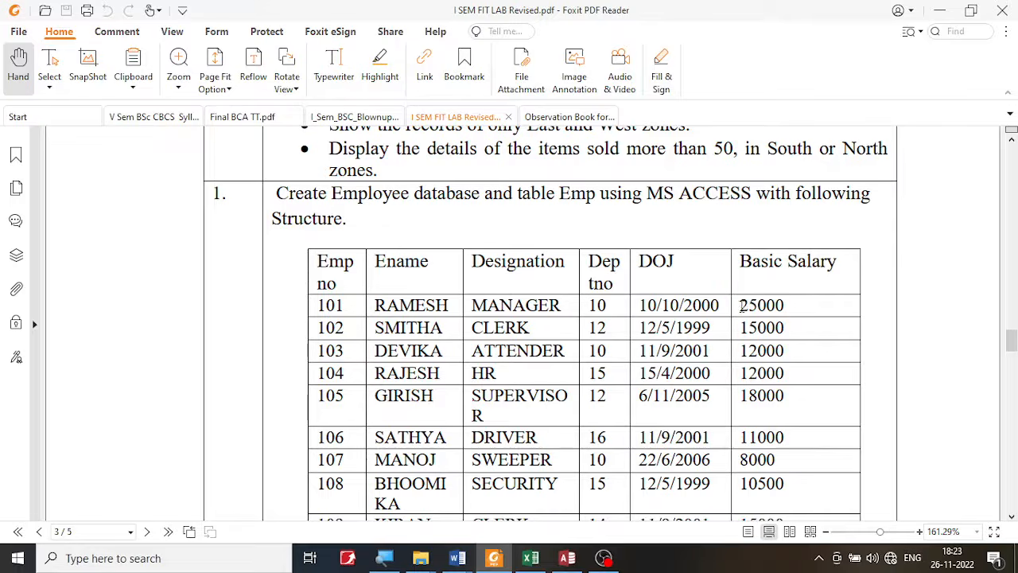
left_click_drag(741, 306, 800, 296)
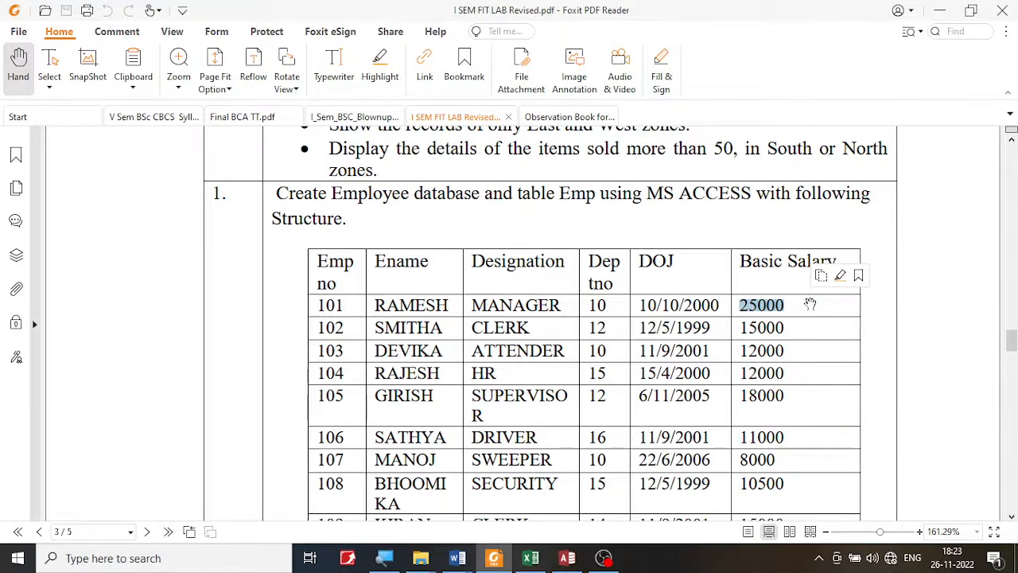
left_click(567, 558)
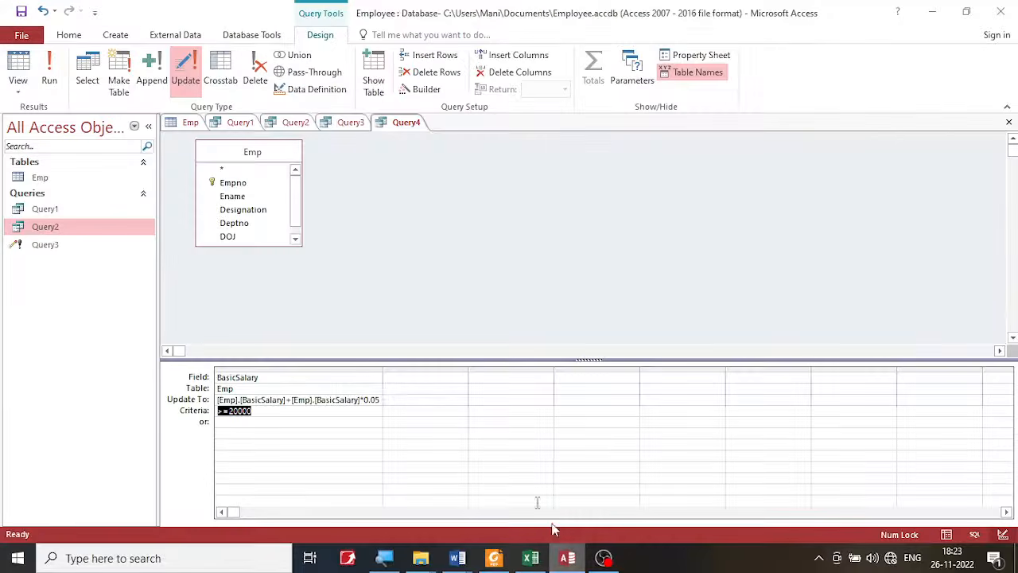
- Examine the Emp table's BasicSalary column for employees who meet the 20000 salary criterion, including both supervisors
left_click(188, 123)
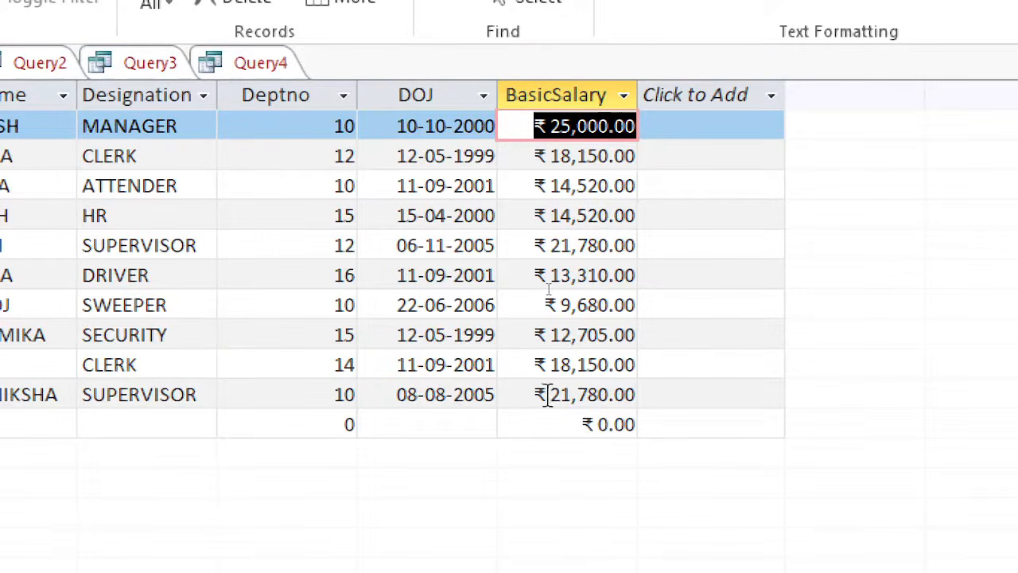
left_click_drag(546, 398, 641, 386)
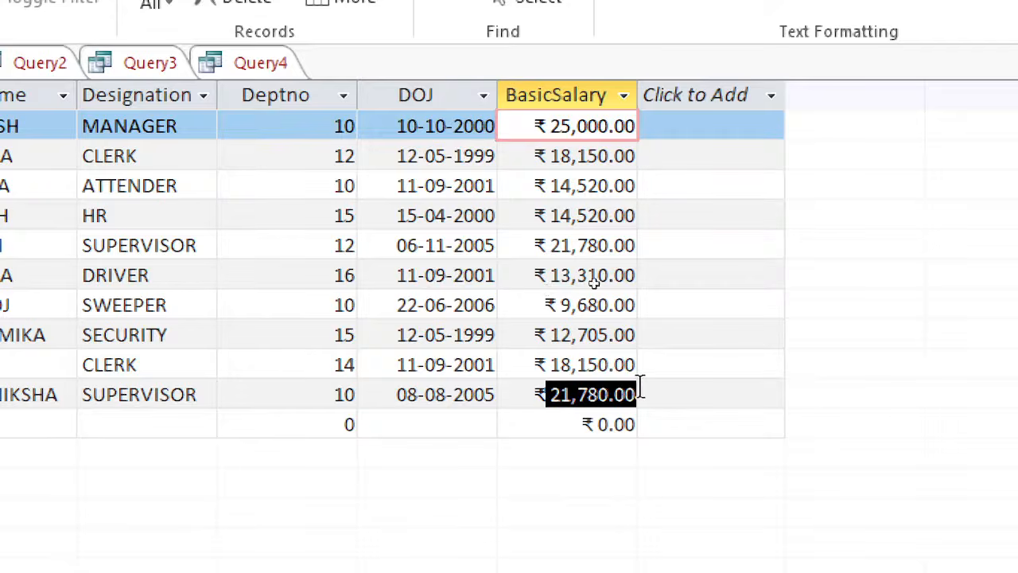
left_click_drag(547, 245, 662, 243)
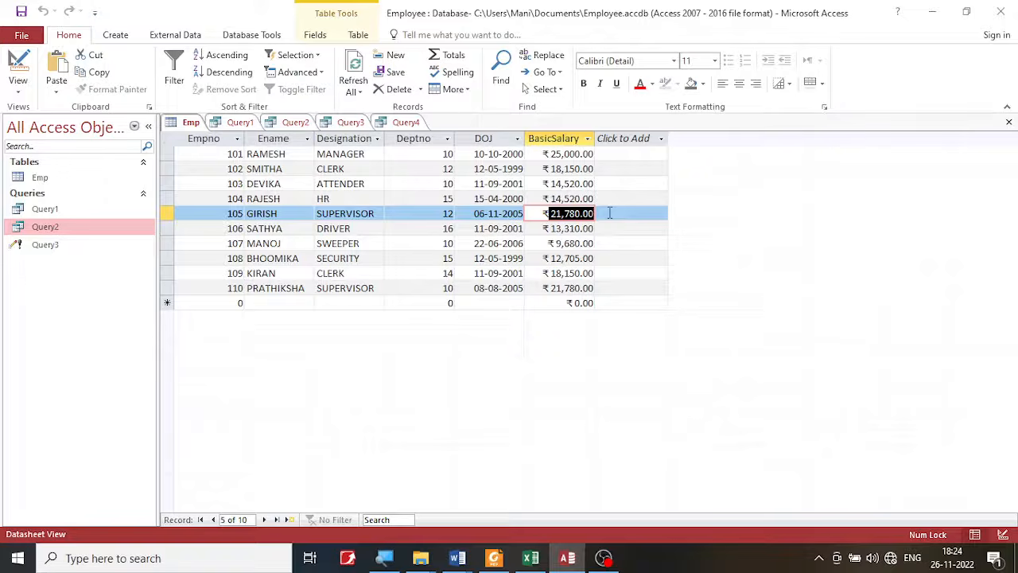
- Return to the Query4 design and run the update query
left_click(405, 124)
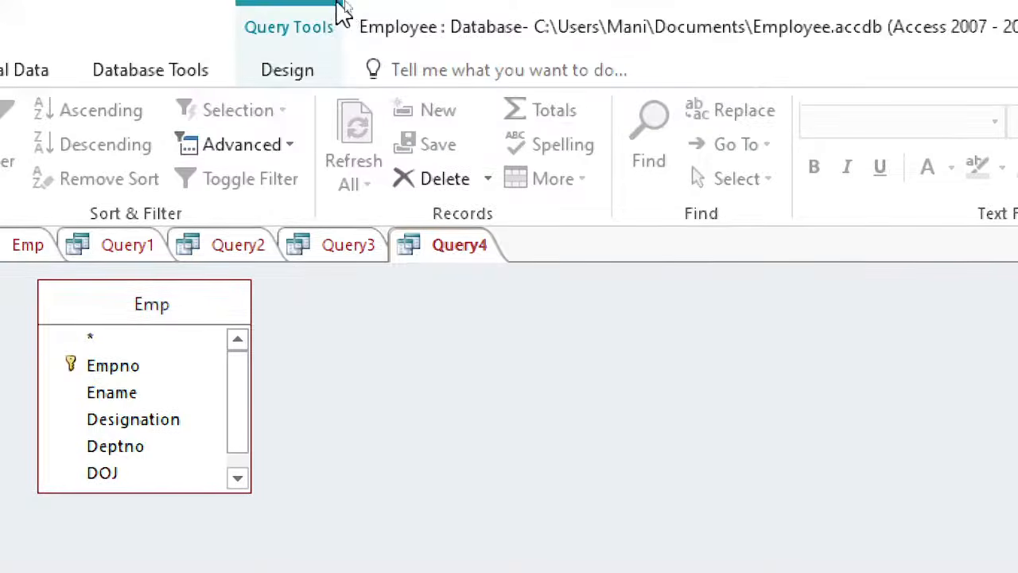
left_click(294, 72)
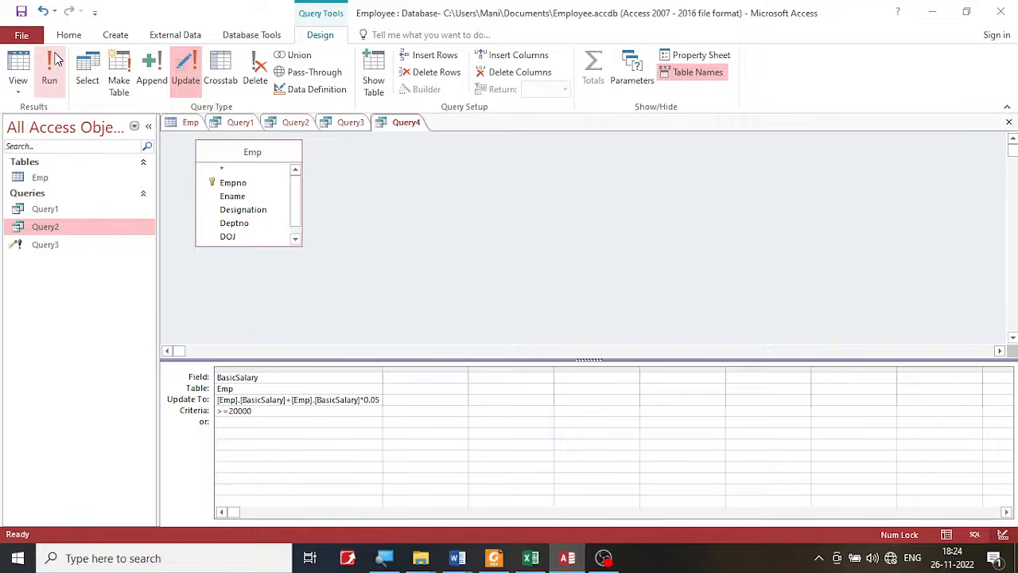
left_click(52, 64)
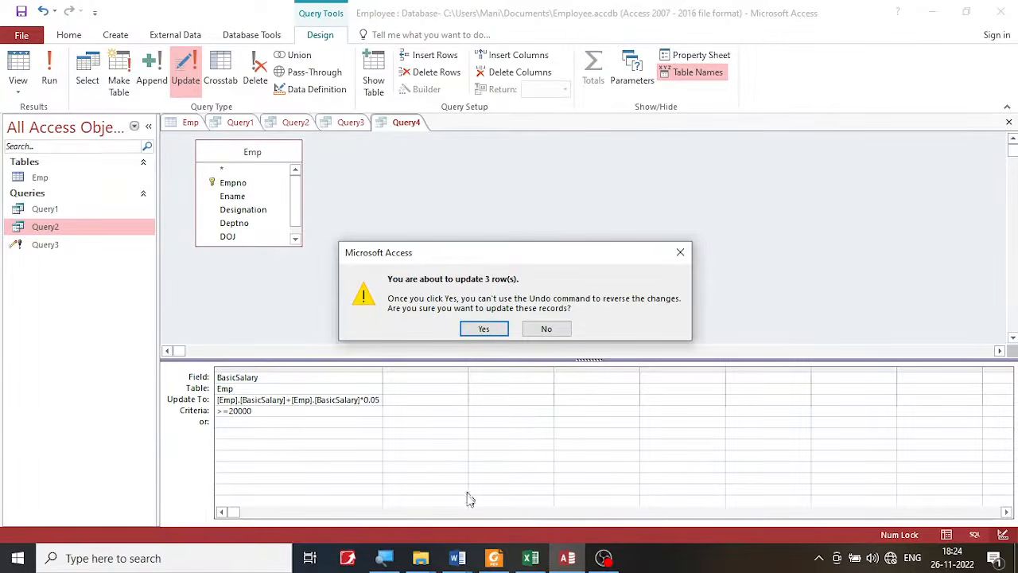
- Switch to Foxit PDF Reader and review the Basic Salary column of the lab PDF's employee table
left_click(494, 558)
left_click(752, 301)
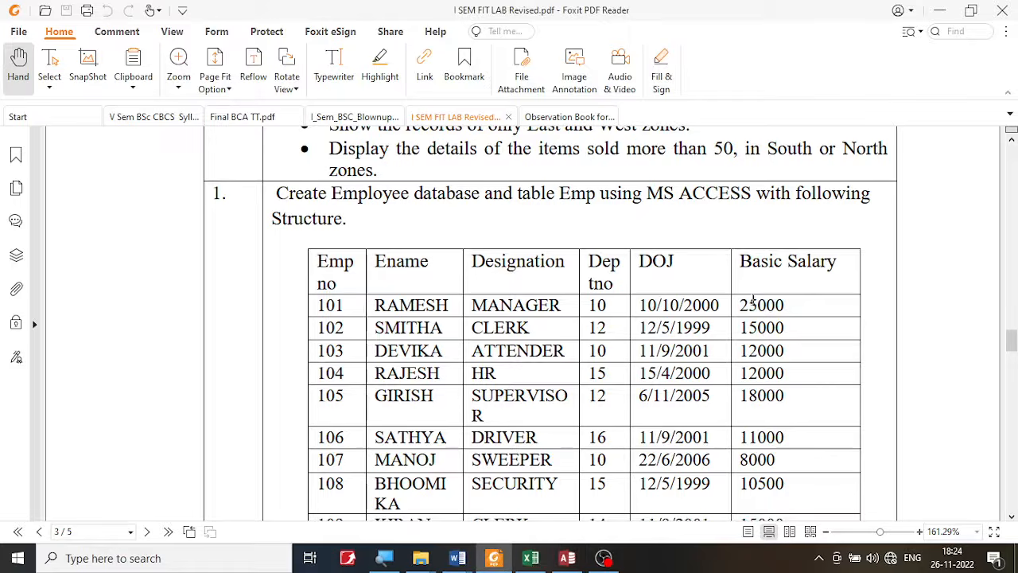
left_click_drag(790, 303, 796, 502)
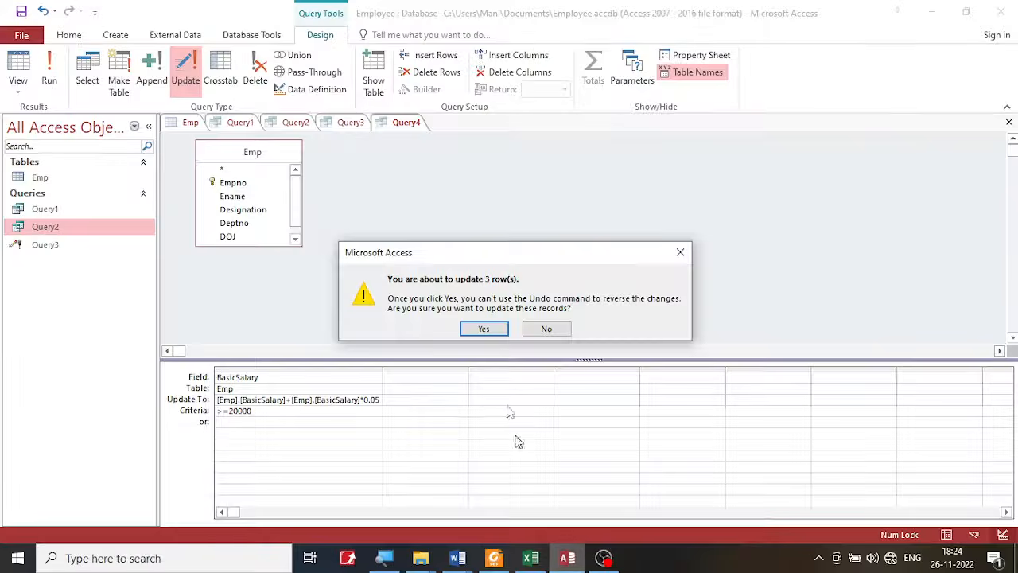
- Switch back to Access and confirm Query4's update of the matching salary records
left_click(566, 559)
left_click_drag(512, 252, 512, 229)
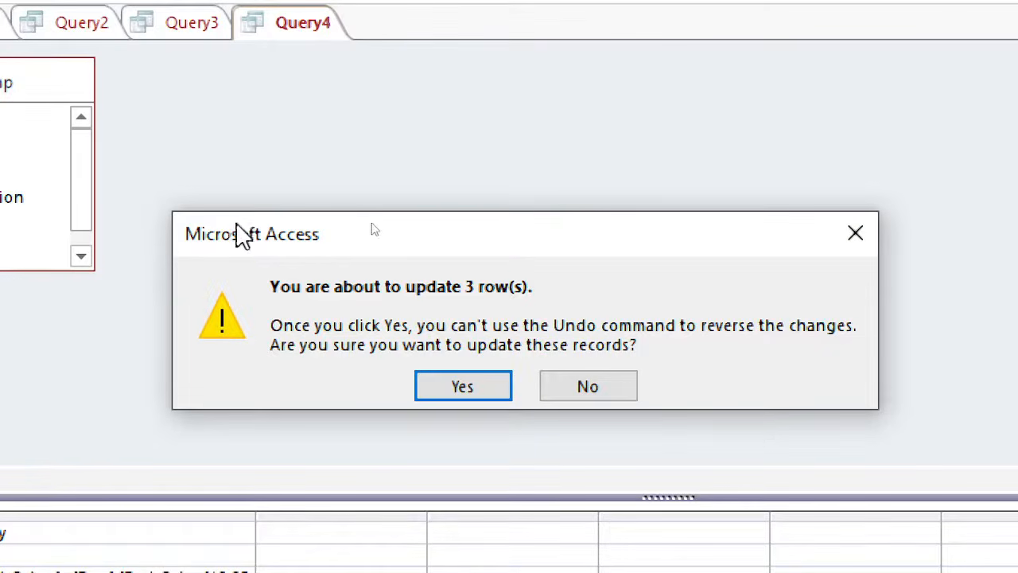
left_click(467, 386)
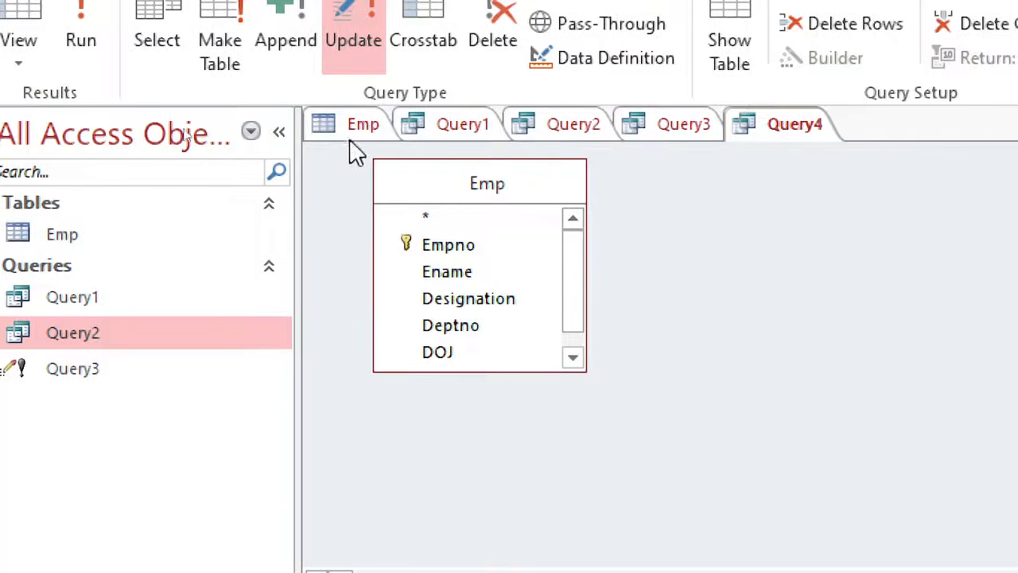
- Check the manager's and both supervisors' BasicSalary values in the Emp table, and close and reopen the table
left_click(73, 239)
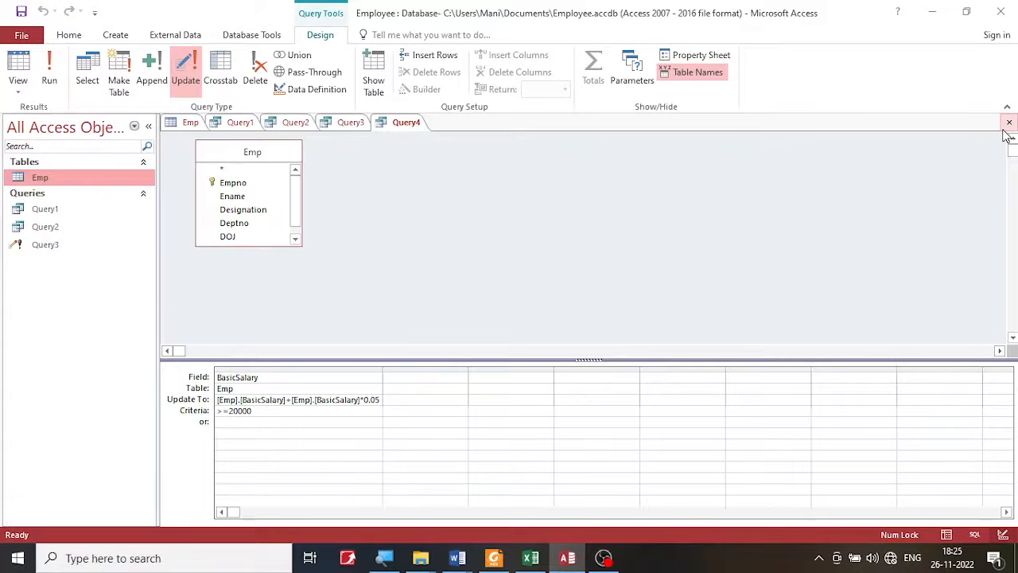
left_click(190, 123)
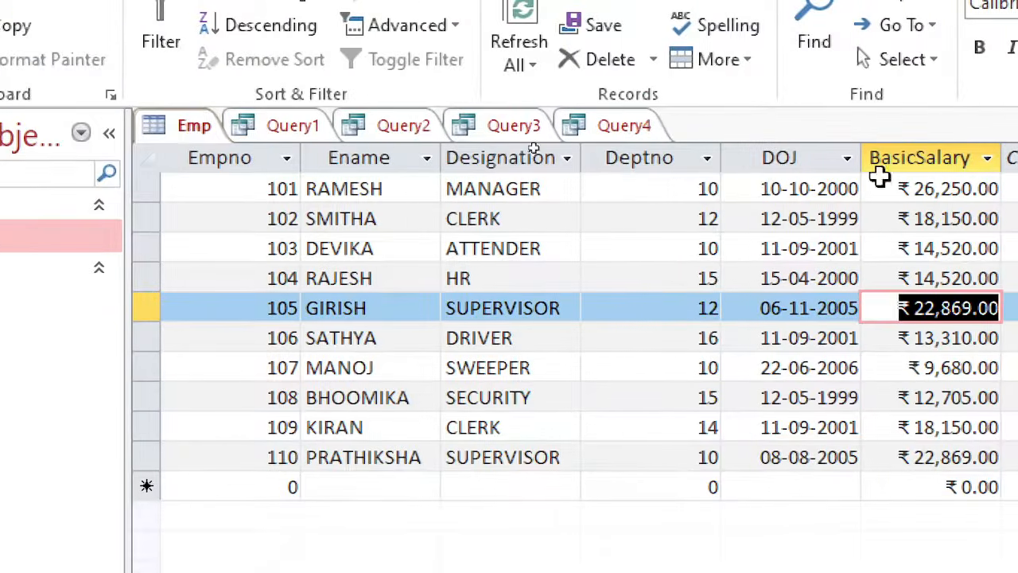
left_click_drag(925, 188, 963, 191)
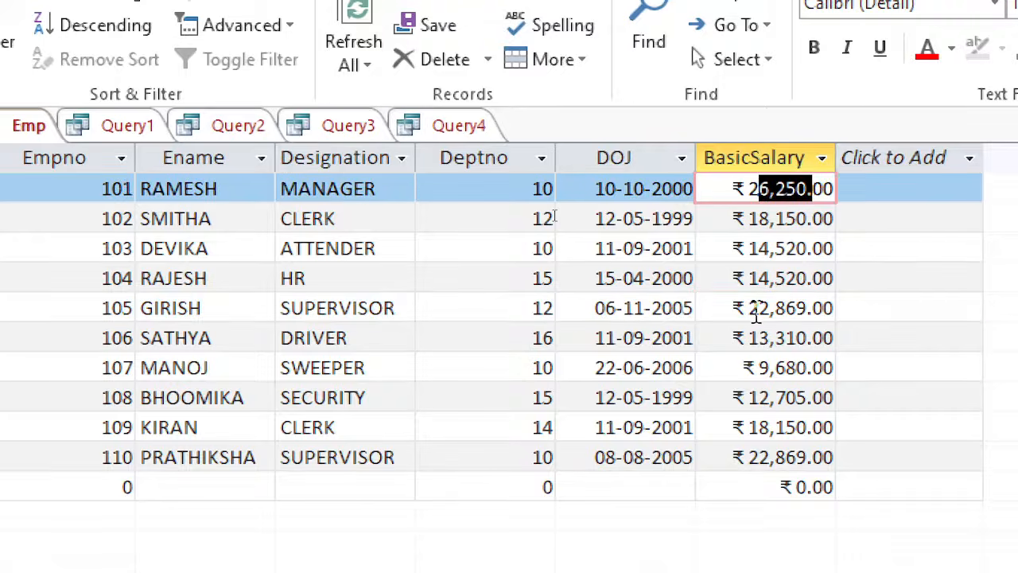
left_click(760, 309)
left_click(767, 460)
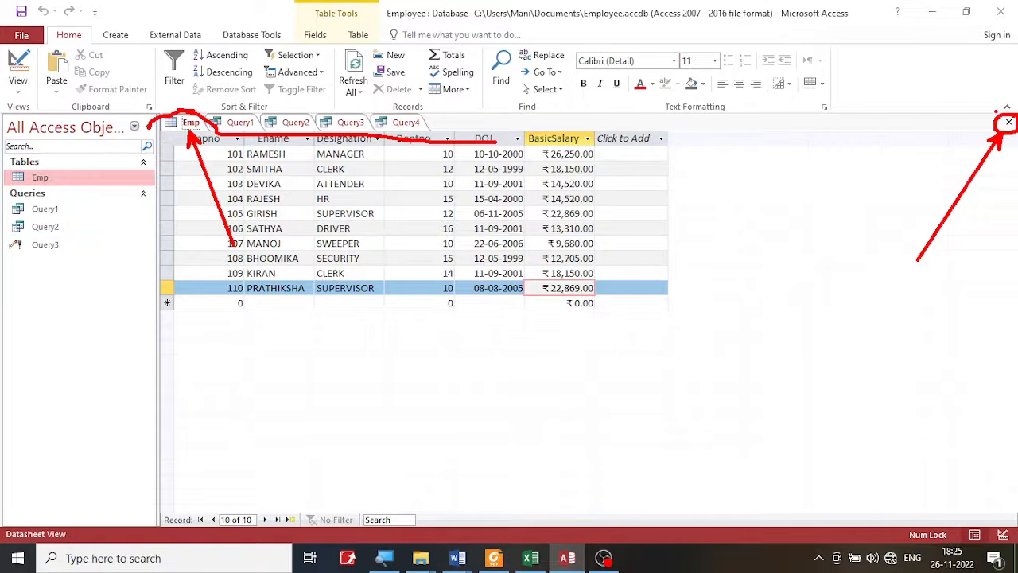
left_click(1009, 124)
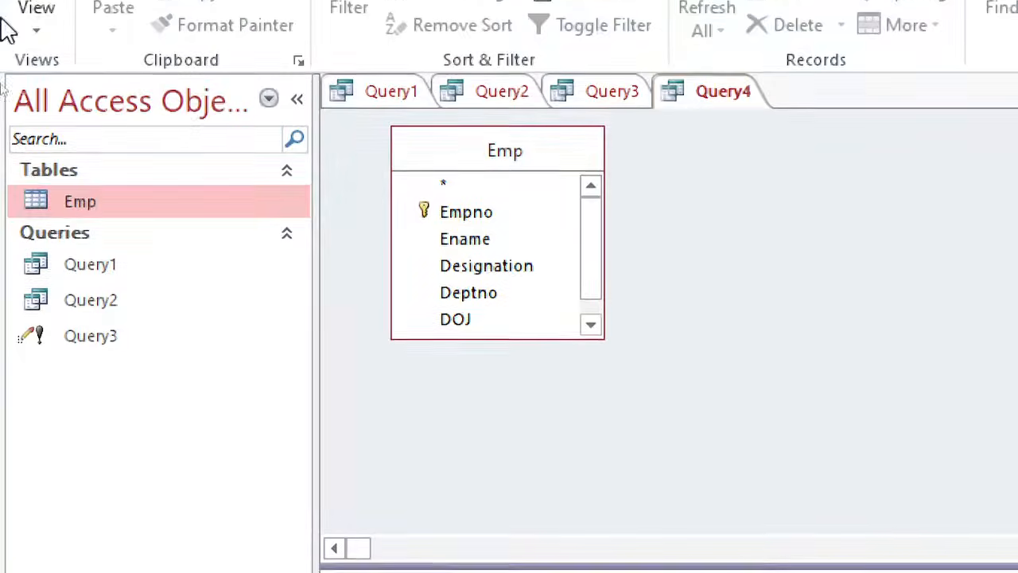
double_click(42, 209)
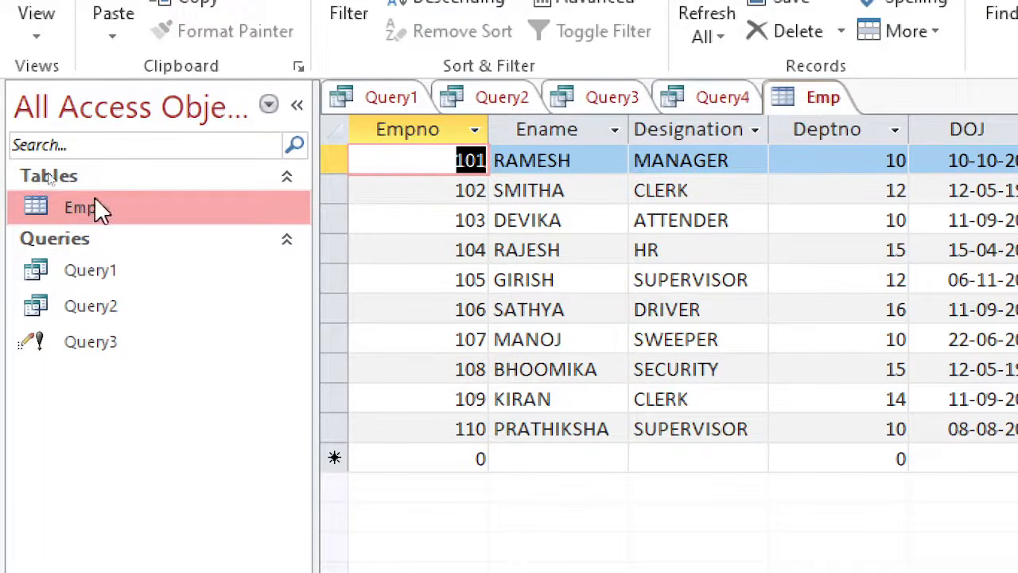
- Save the salary update query under the name Query4
left_click(713, 102)
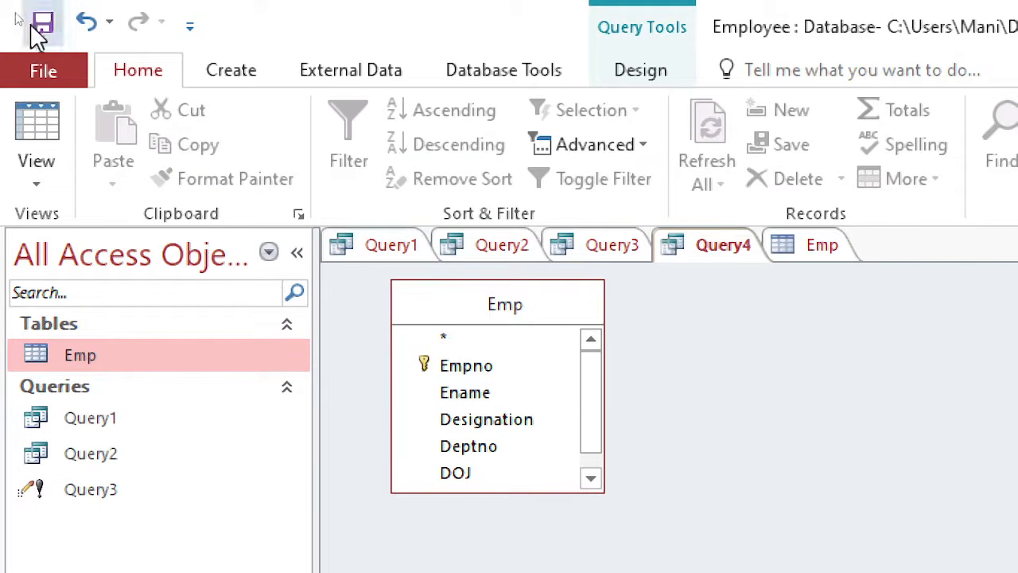
left_click(35, 25)
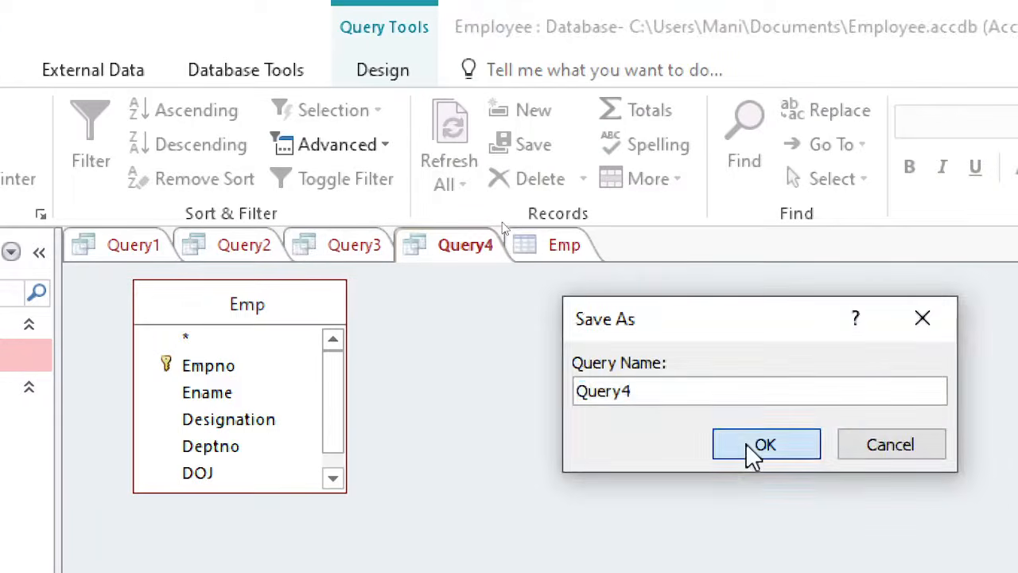
left_click(751, 449)
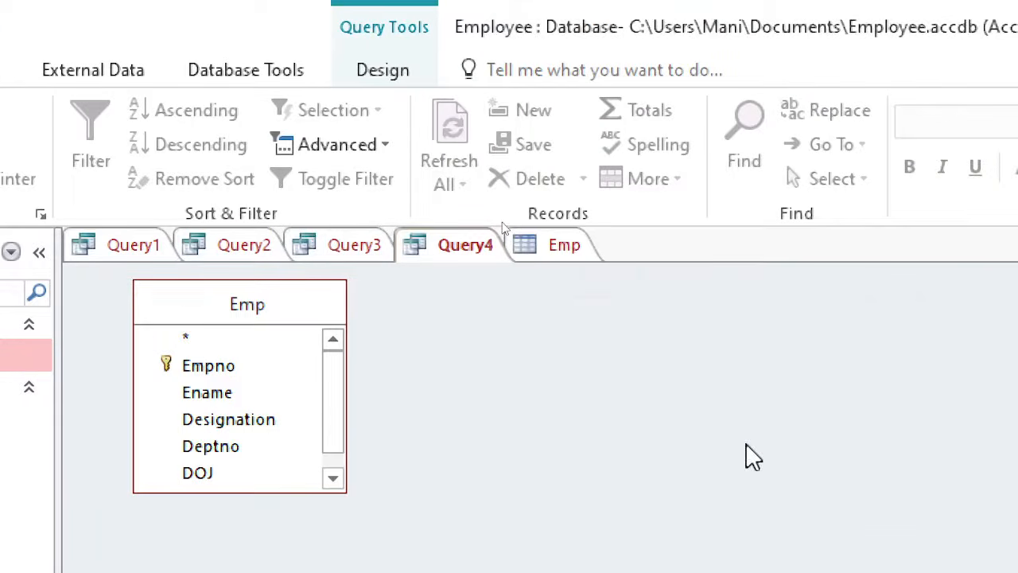